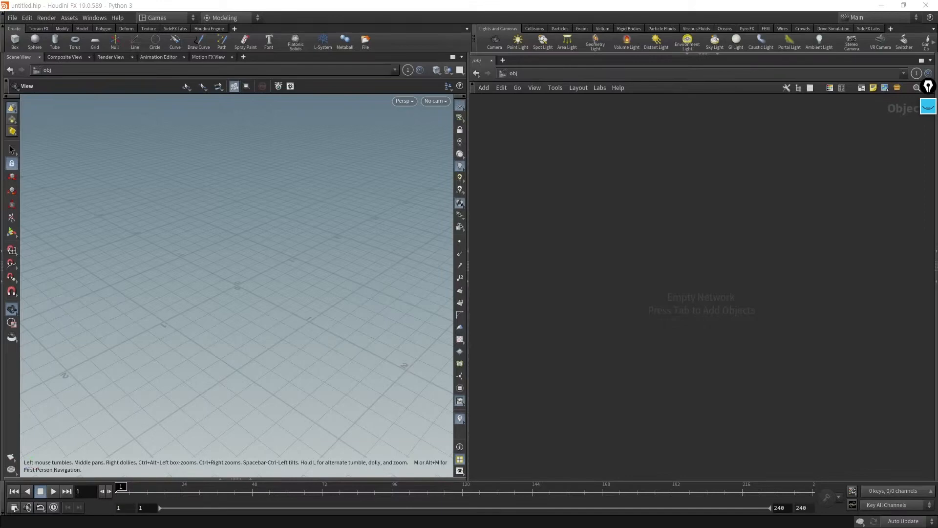
click(928, 106)
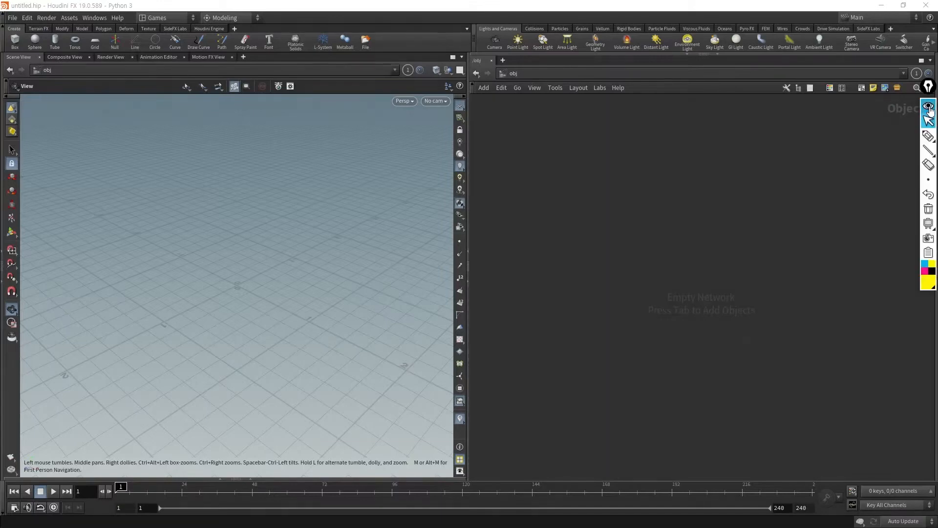
click(929, 137)
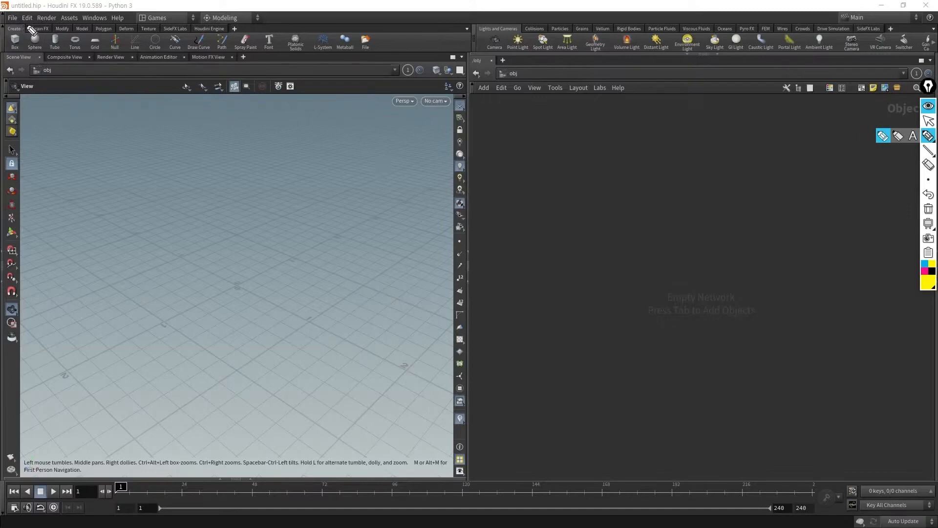
mouse_move(22, 22)
mouse_down()
mouse_move(272, 25)
mouse_move(239, 14)
mouse_move(21, 23)
mouse_move(74, 22)
mouse_up()
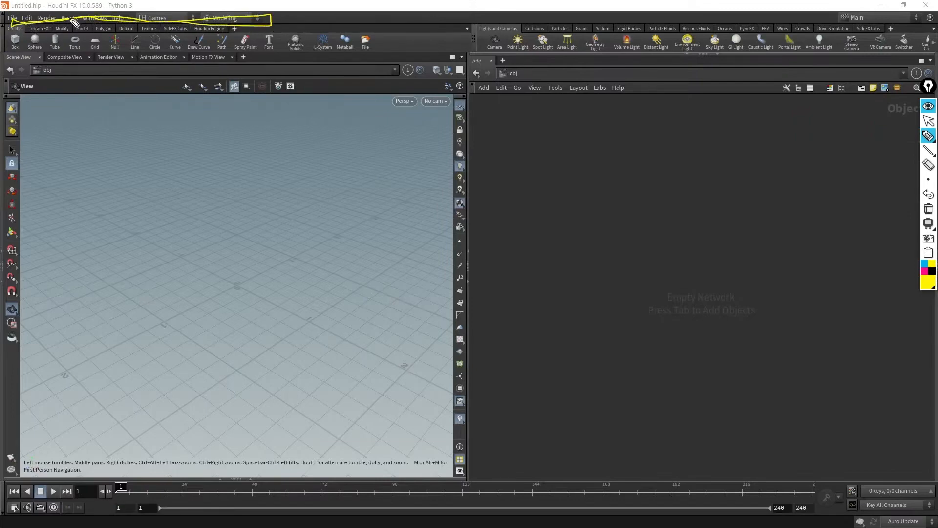
click(929, 121)
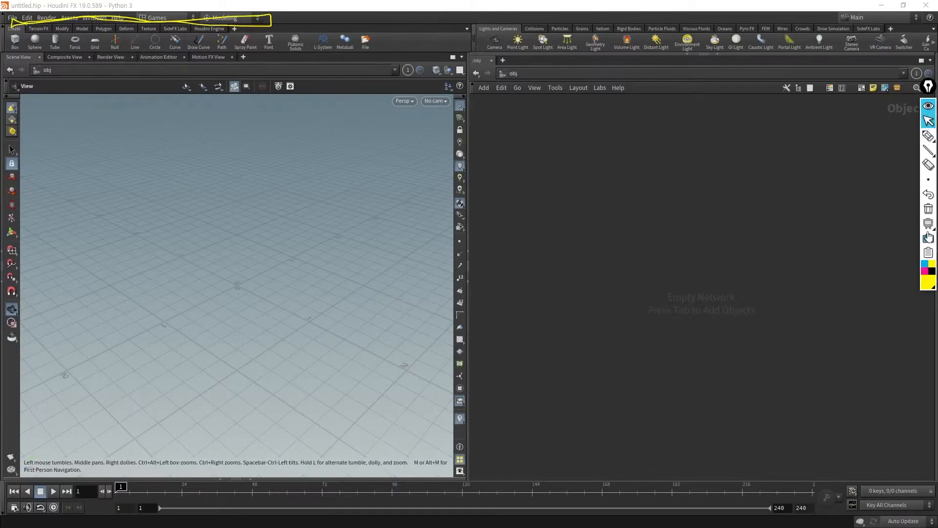
click(929, 209)
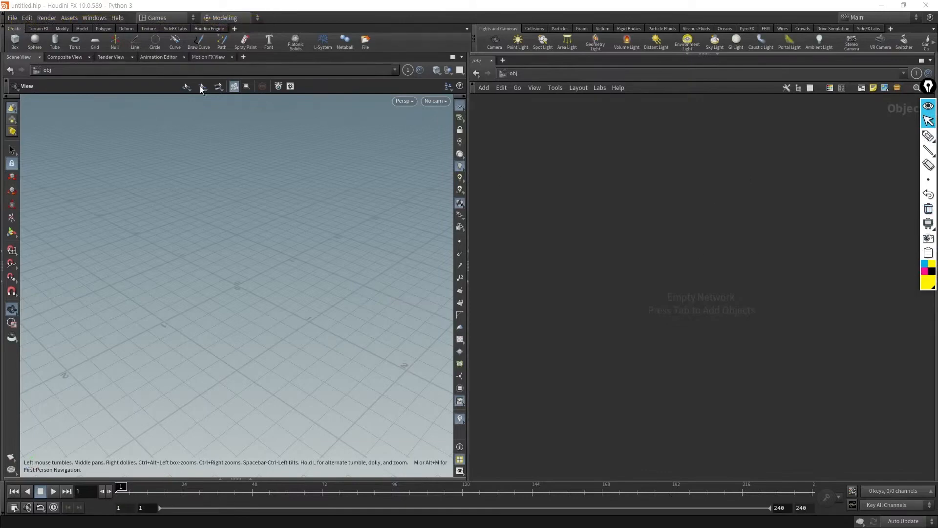
Step: Open the crash recovery directory to look for recoverable scene files, and close it without opening anything
click(14, 18)
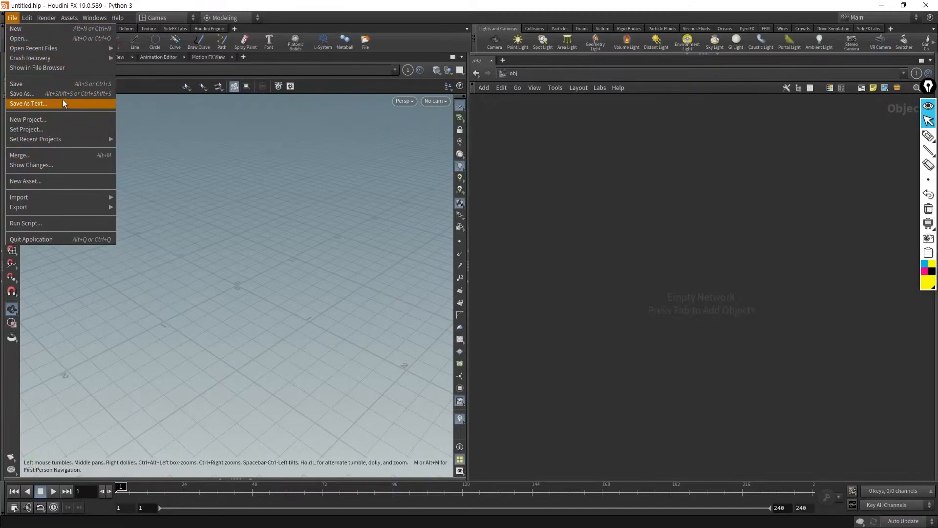
mouse_move(81, 60)
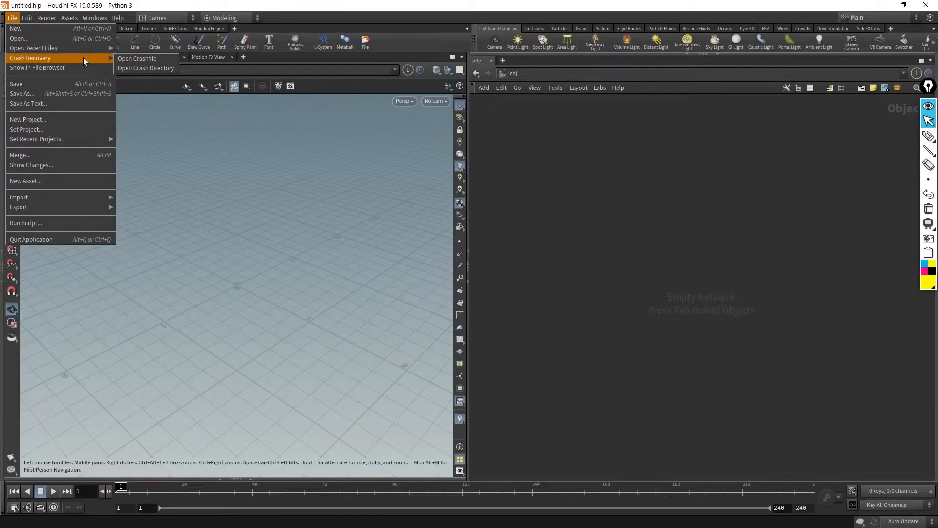
click(145, 69)
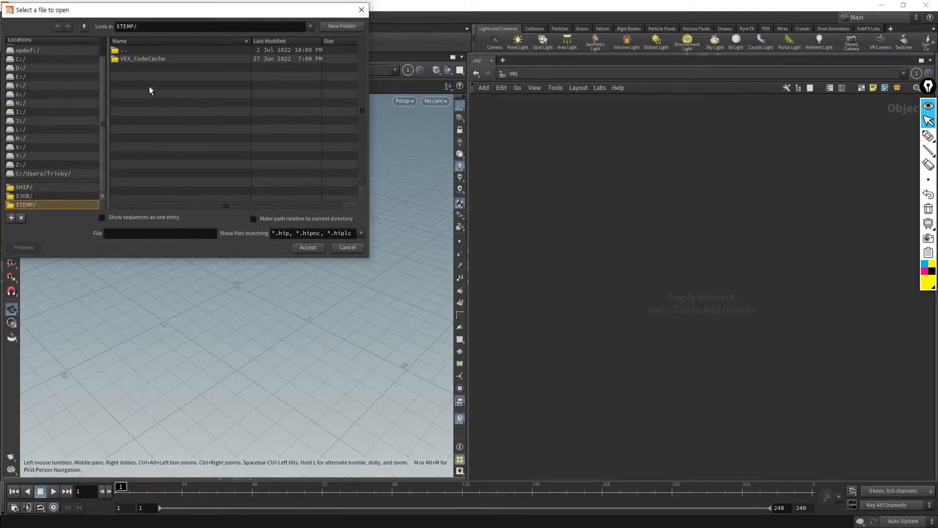
click(353, 248)
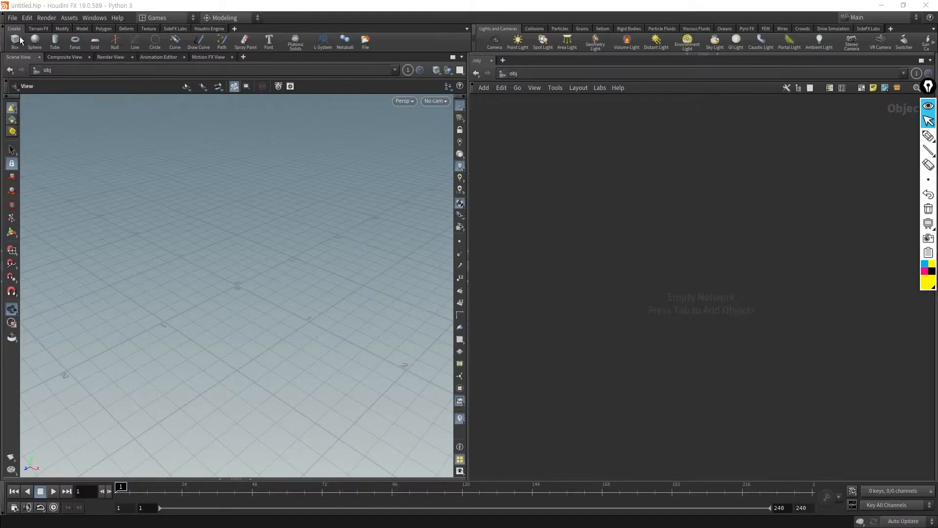
Step: Start a new project and set its project name to guide
click(12, 18)
mouse_move(35, 60)
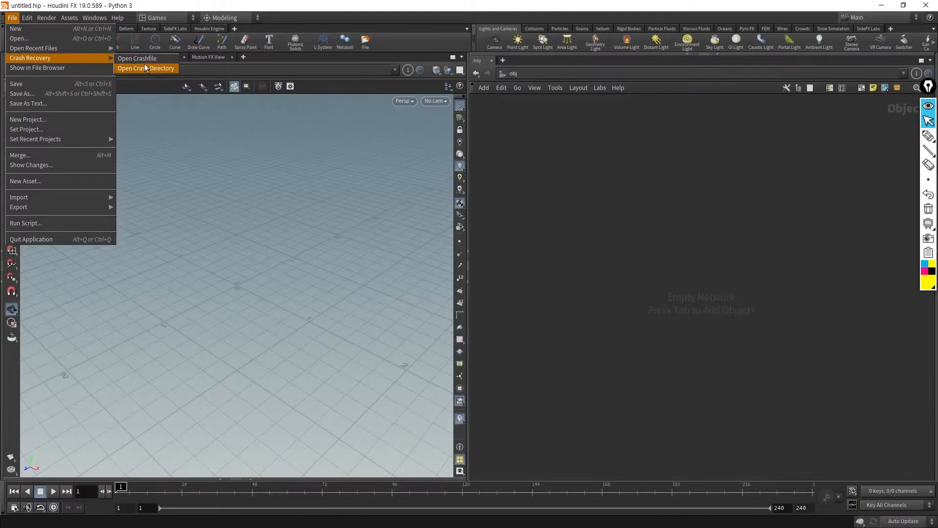
click(38, 123)
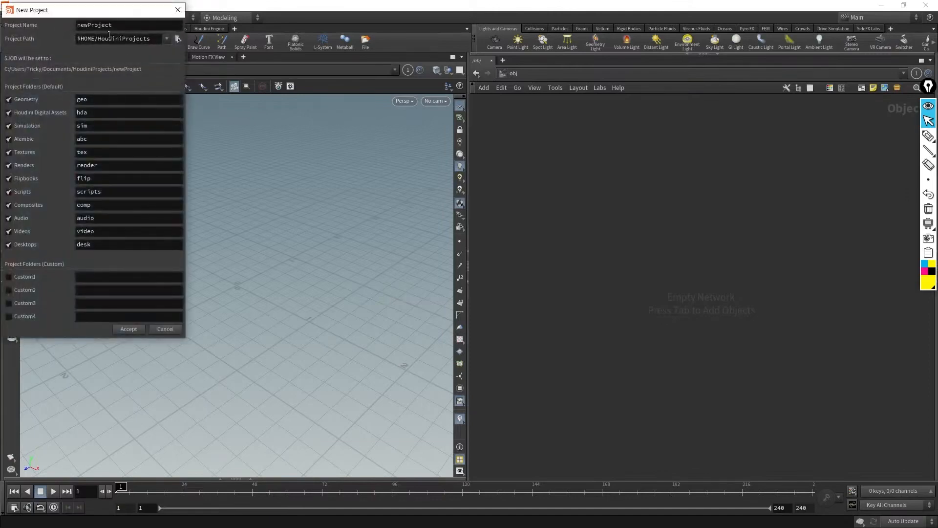
drag(66, 16, 252, 51)
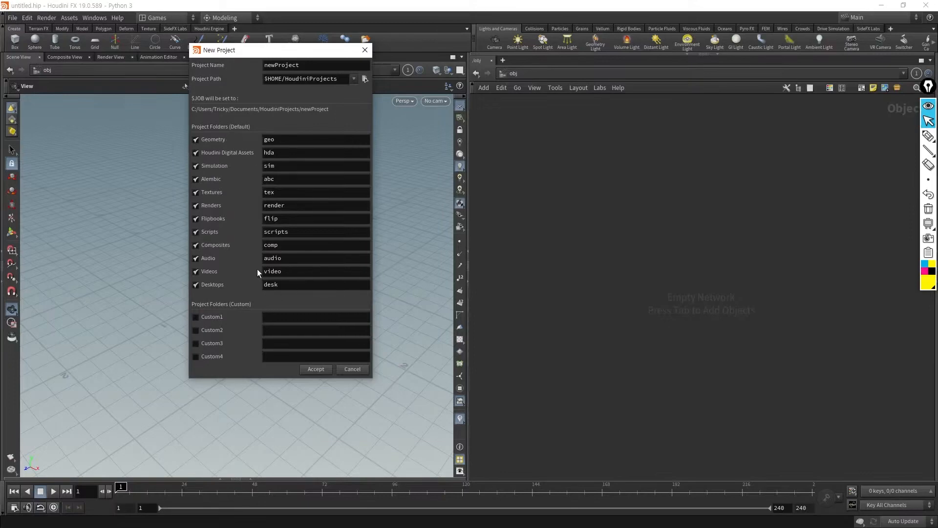
click(365, 78)
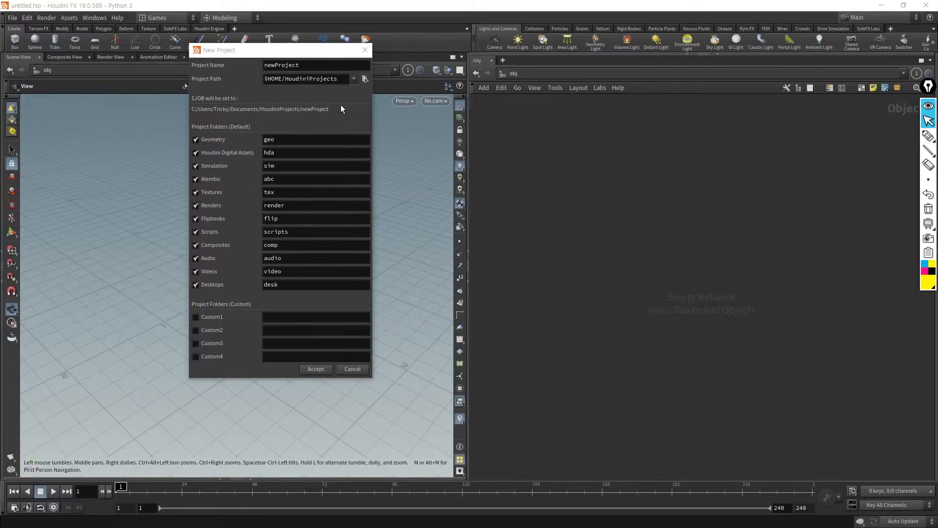
double_click(321, 68)
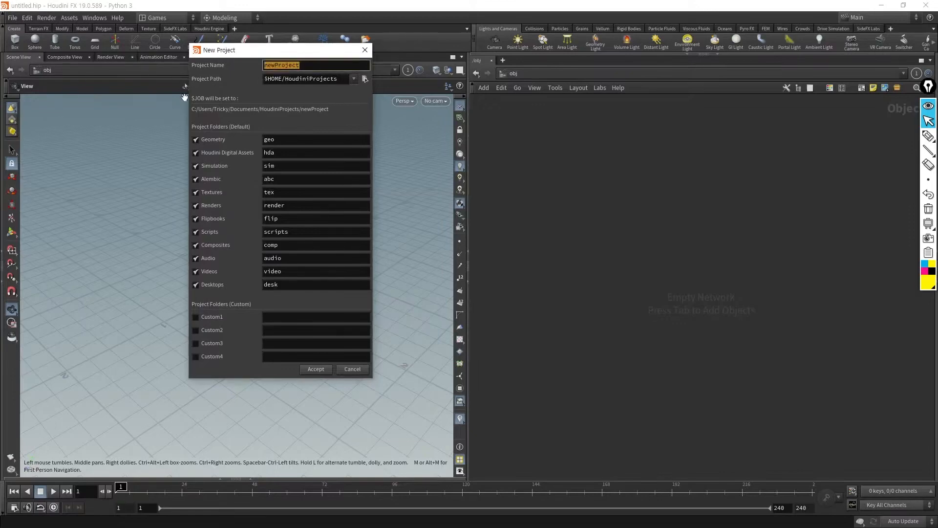
double_click(295, 63)
text(guide)
key(Tab)
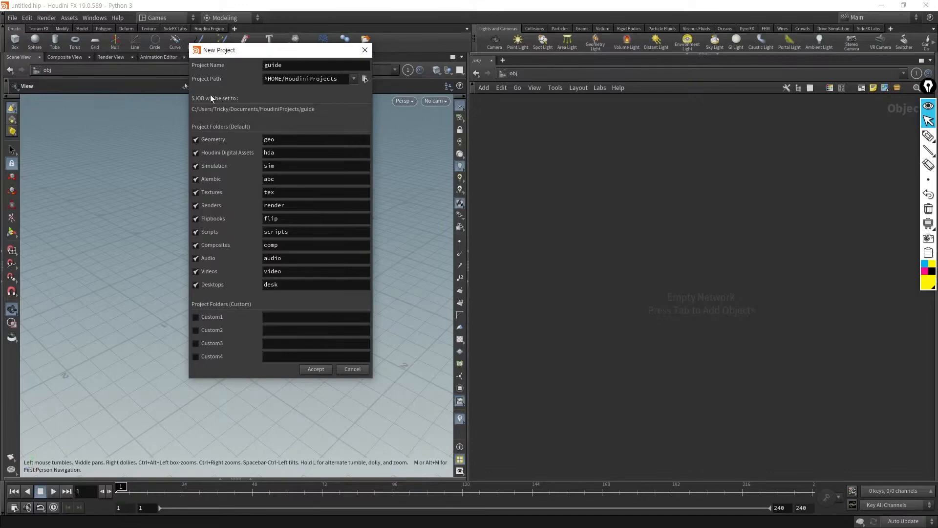
Step: Set the project path to a guide folder inside J:/Houdini Course 003 and create the project with the default folders
click(367, 80)
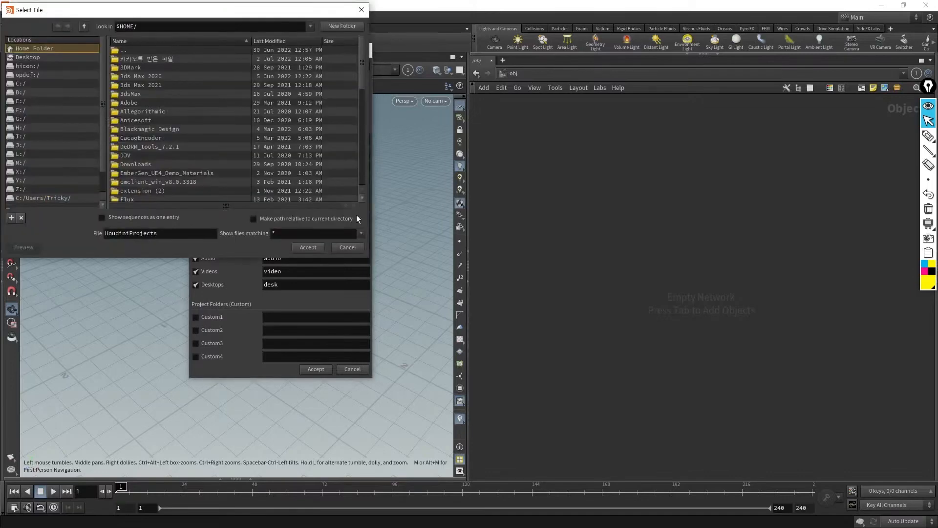
click(31, 146)
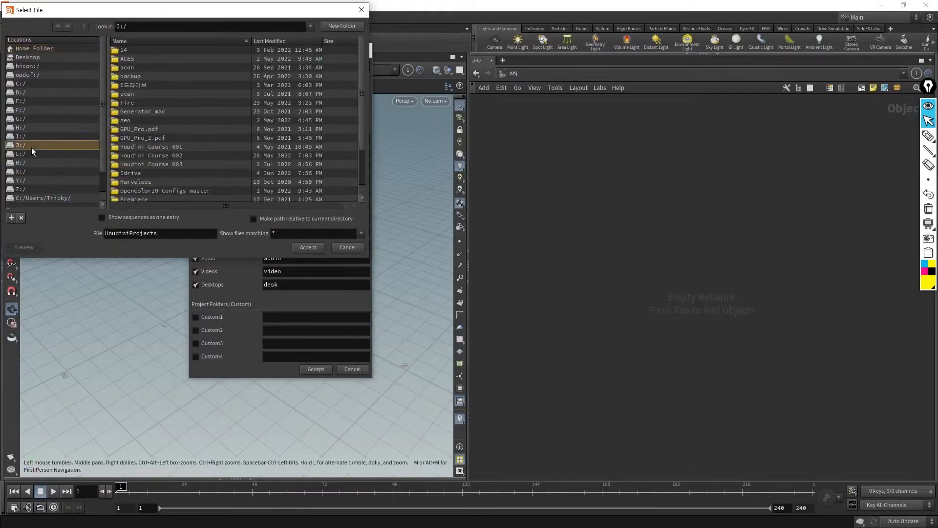
click(146, 164)
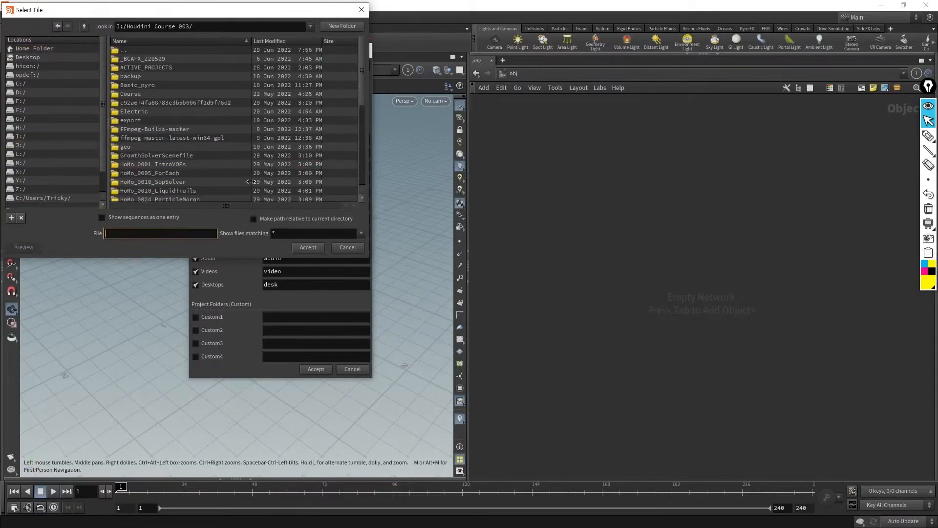
text(guide)
click(303, 248)
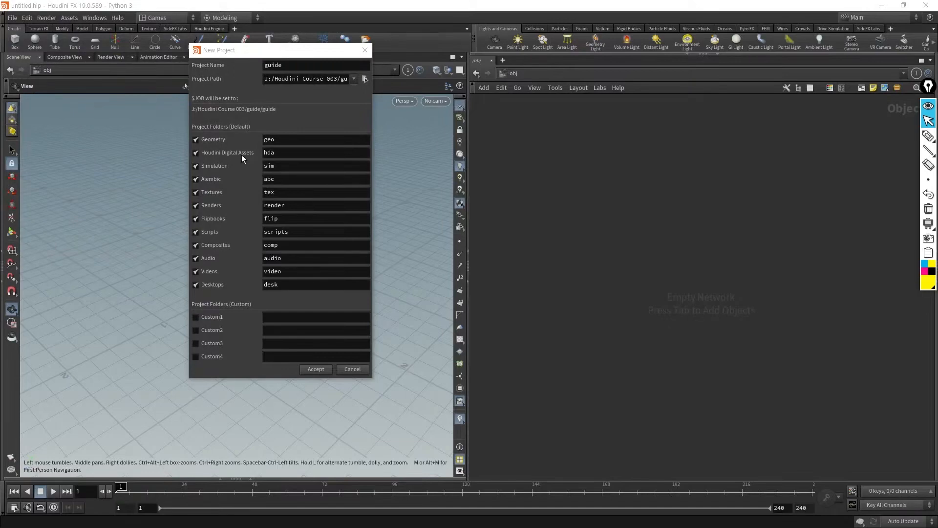
drag(286, 79, 194, 84)
click(298, 84)
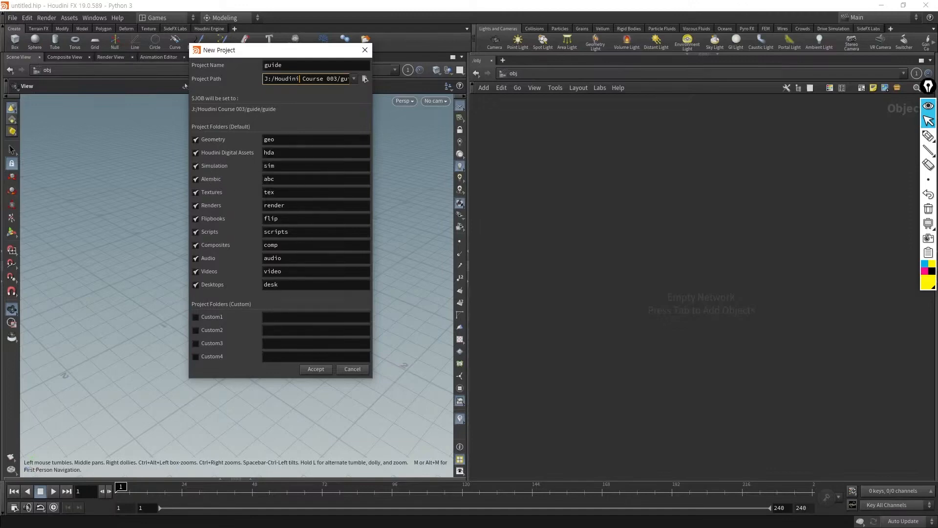
drag(331, 79, 349, 80)
click(315, 369)
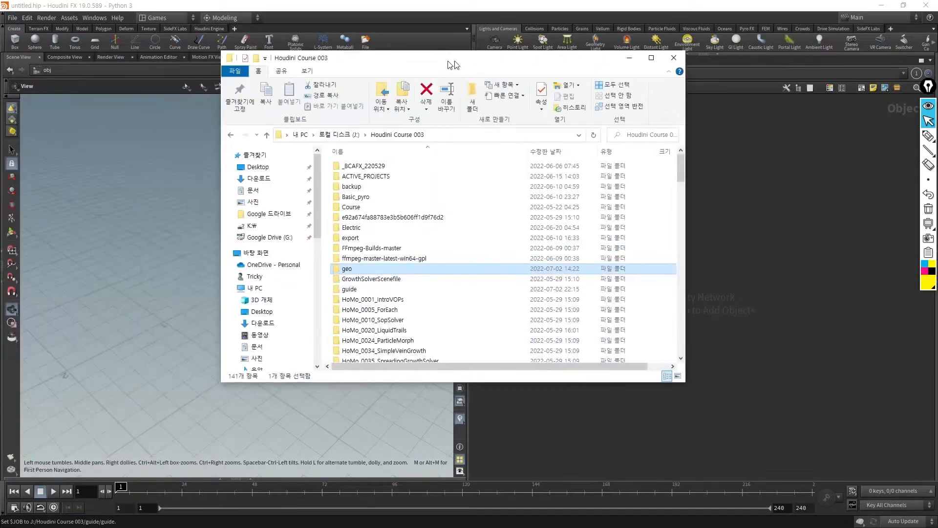
Step: In File Explorer, open the nested guide folder inside Houdini Course 003 and examine the project's default subfolders
drag(447, 61, 423, 82)
click(330, 309)
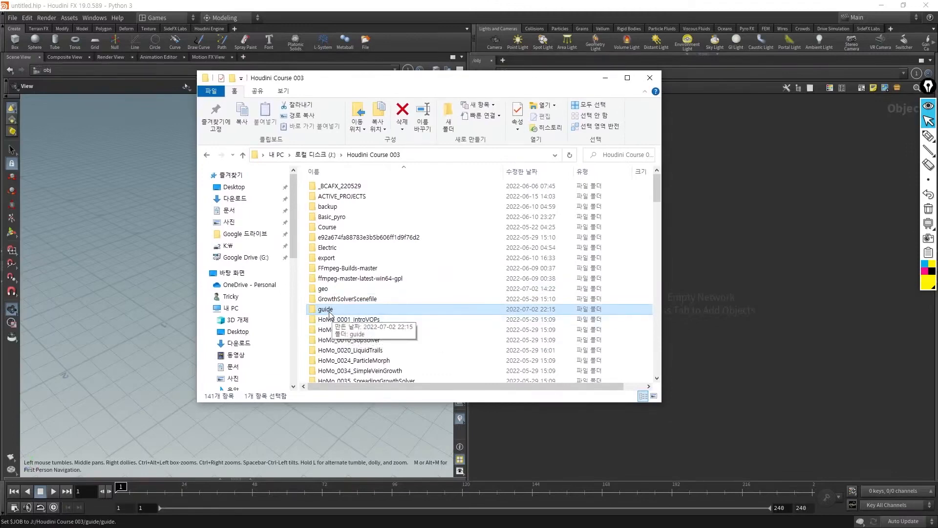
double_click(329, 311)
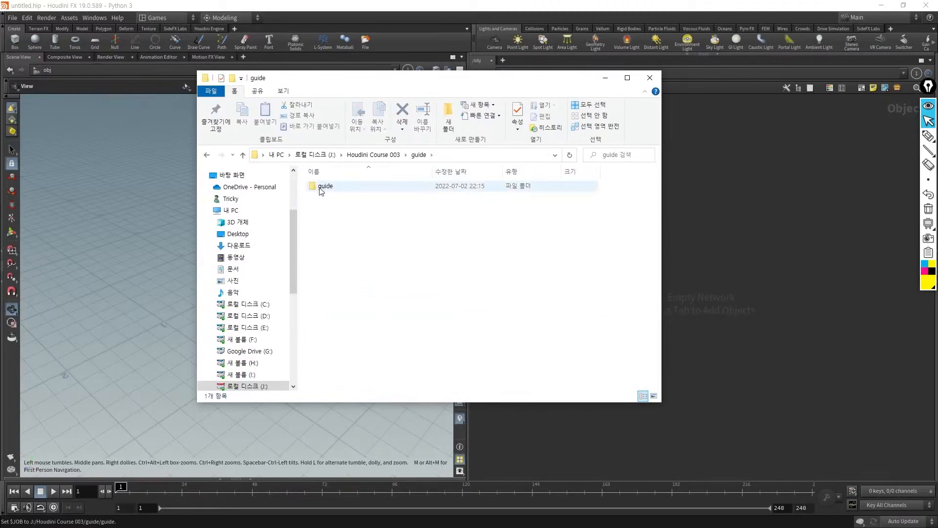
double_click(330, 190)
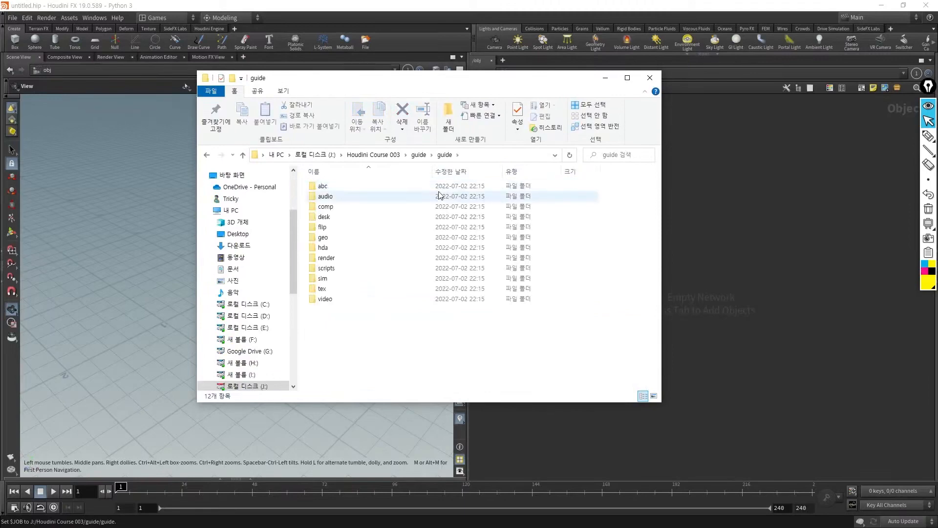
key(Down)
key(Down)
key(Down)
click(337, 218)
click(335, 228)
drag(375, 375, 299, 162)
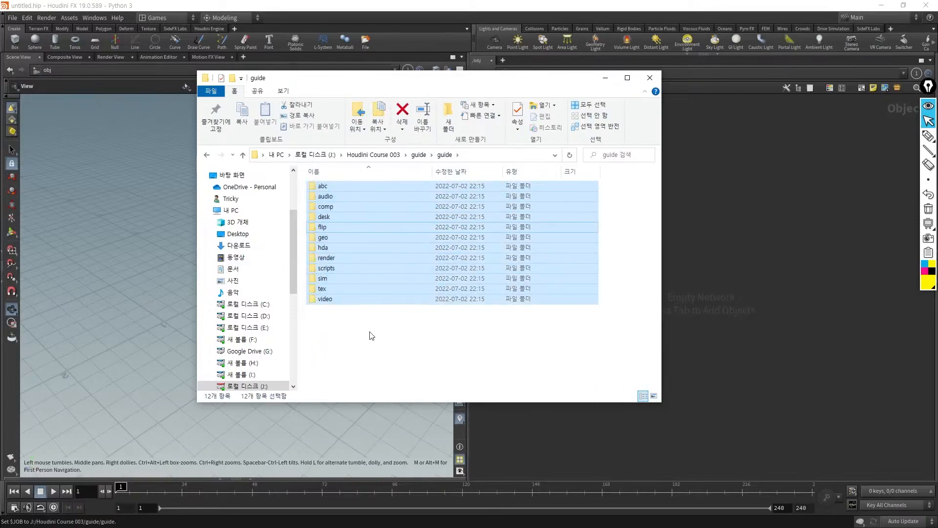
Step: Go up to the outer guide folder, reopen the project folder, check inside sim, and return to Houdini
click(419, 155)
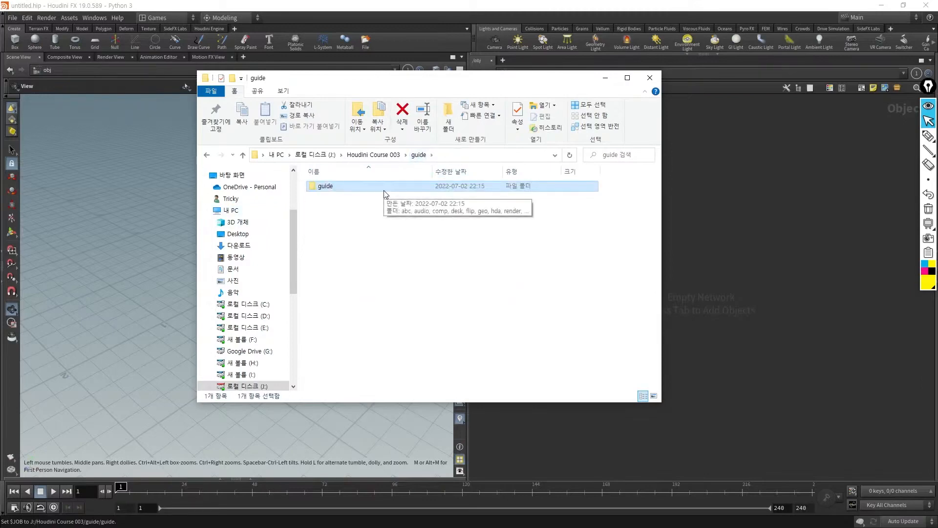
double_click(384, 191)
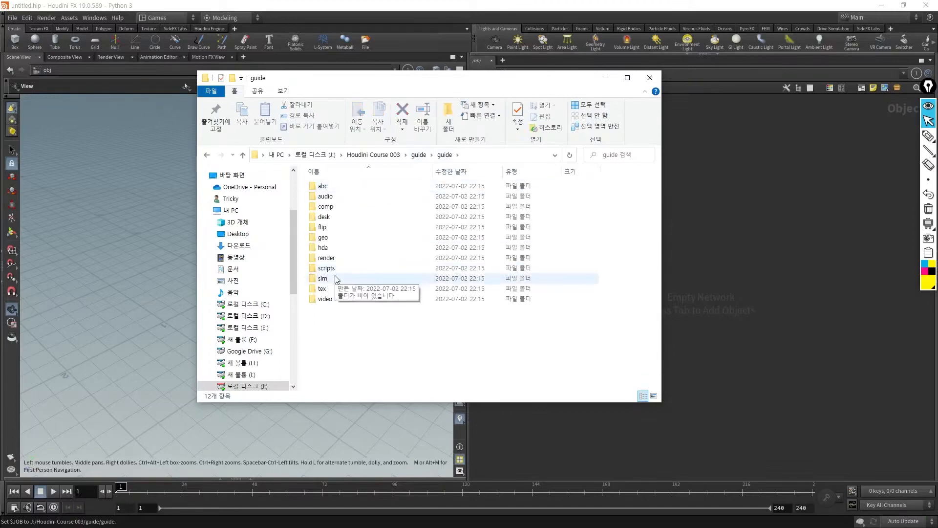
double_click(319, 280)
key(alt+Left)
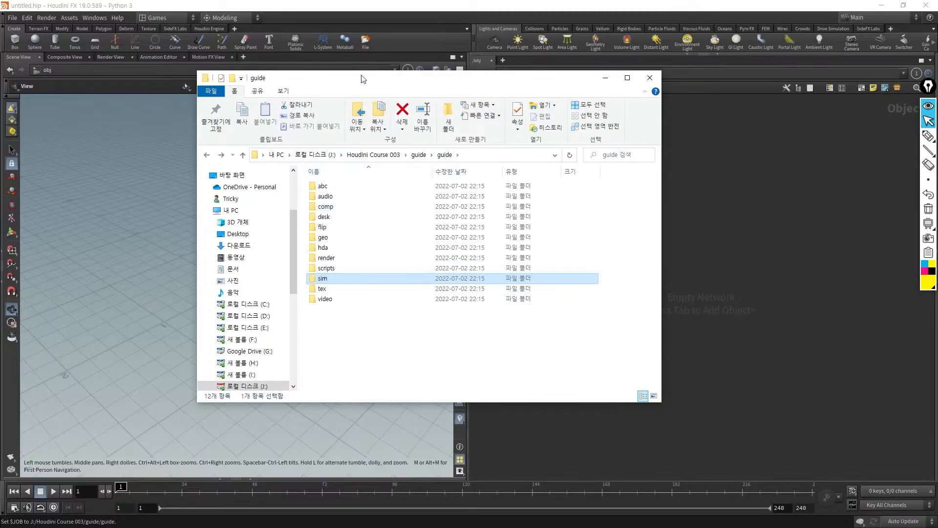
drag(363, 79, 0, 146)
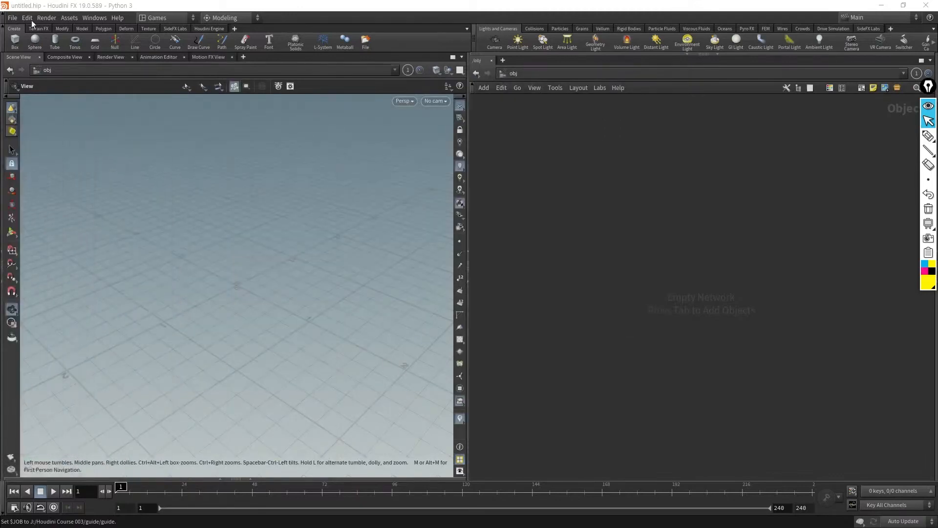
Step: Set the current project to the recent $JOB/ project
click(12, 18)
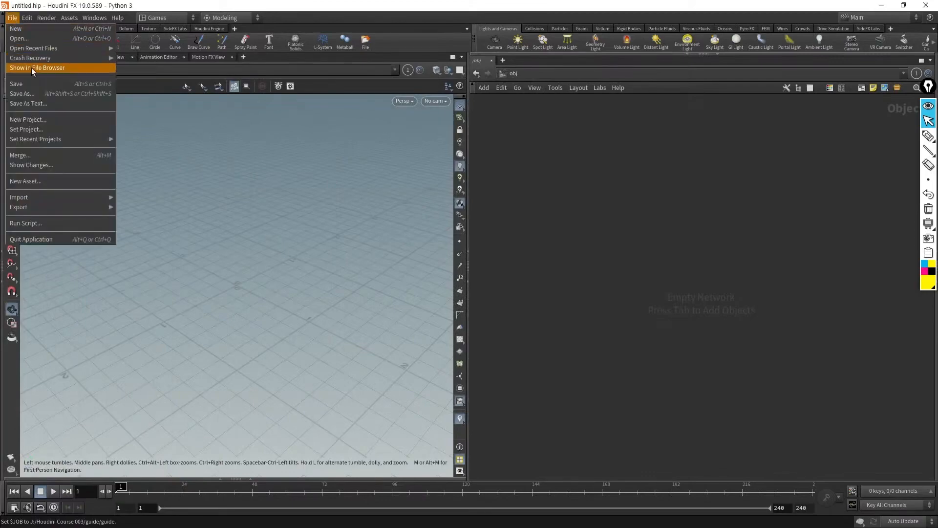
mouse_move(35, 140)
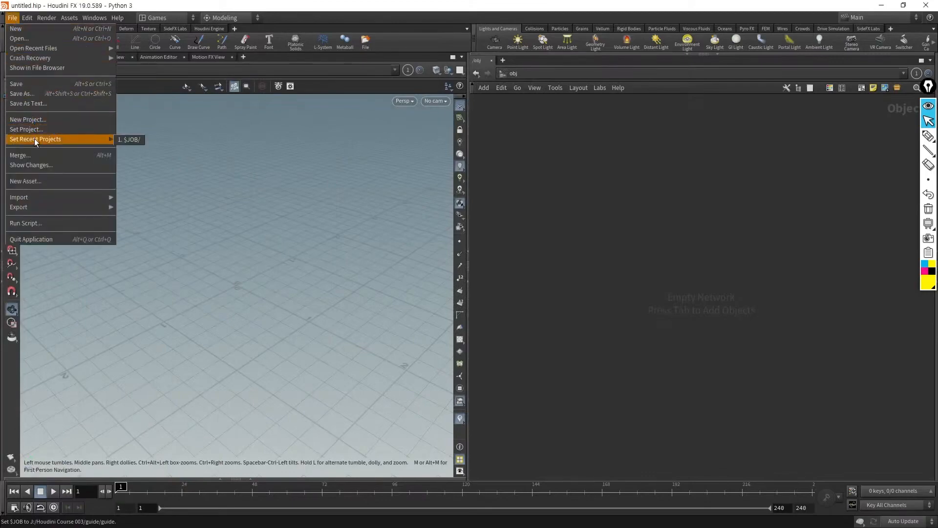
click(130, 140)
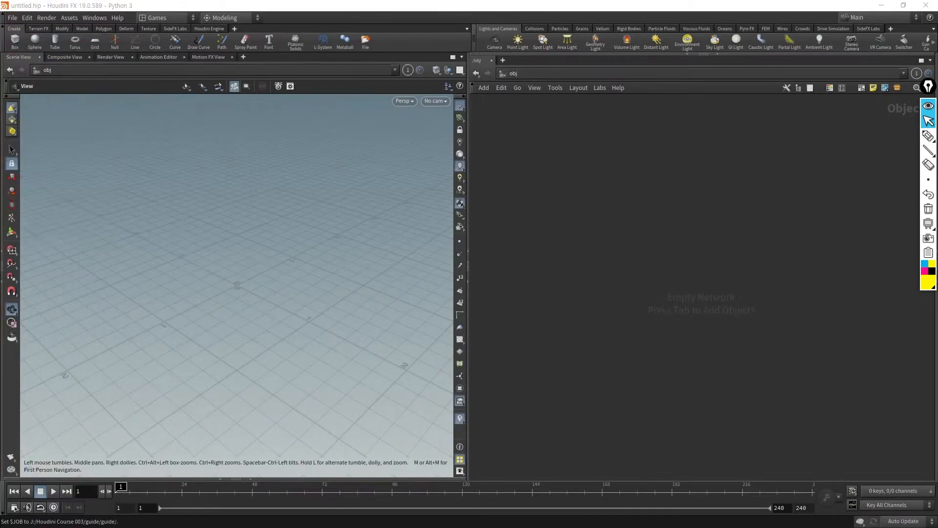
Step: Open the Save As dialog, check that its location is the nested guide project folder, and cancel without saving
click(12, 18)
mouse_move(27, 17)
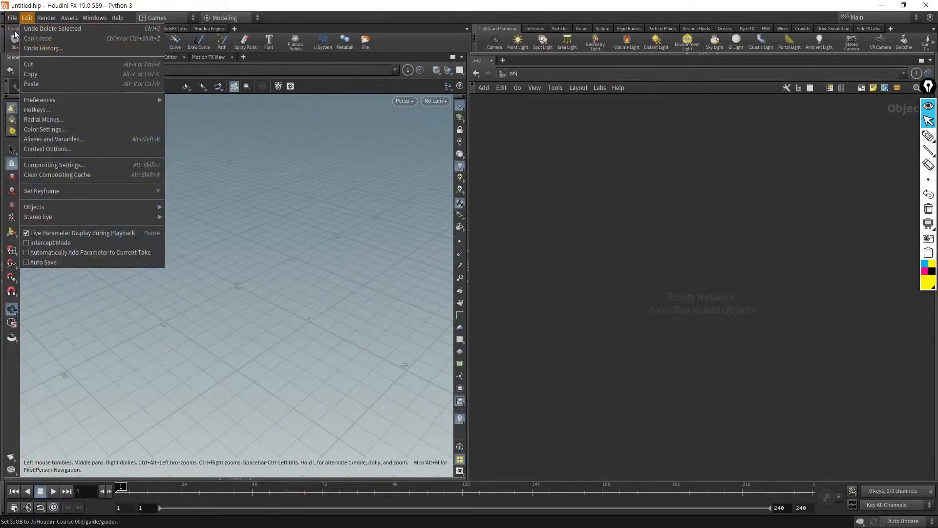
click(22, 90)
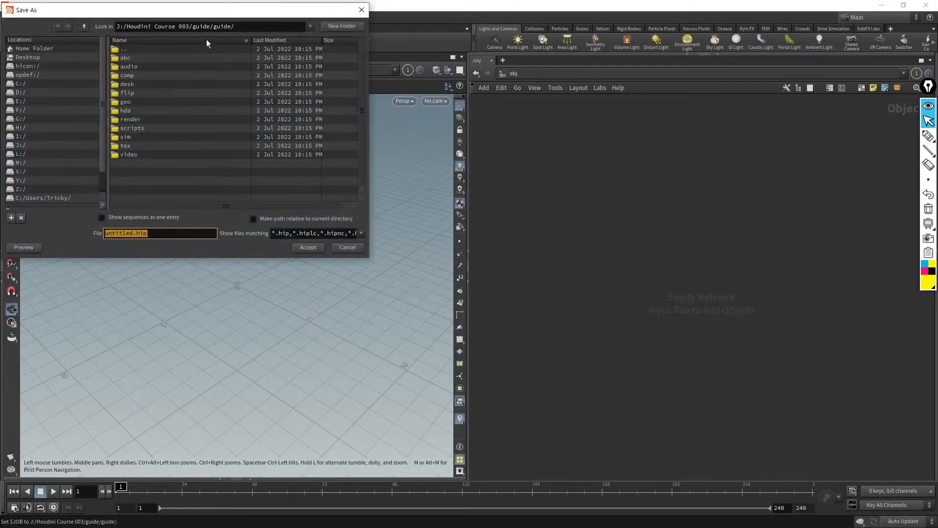
click(211, 27)
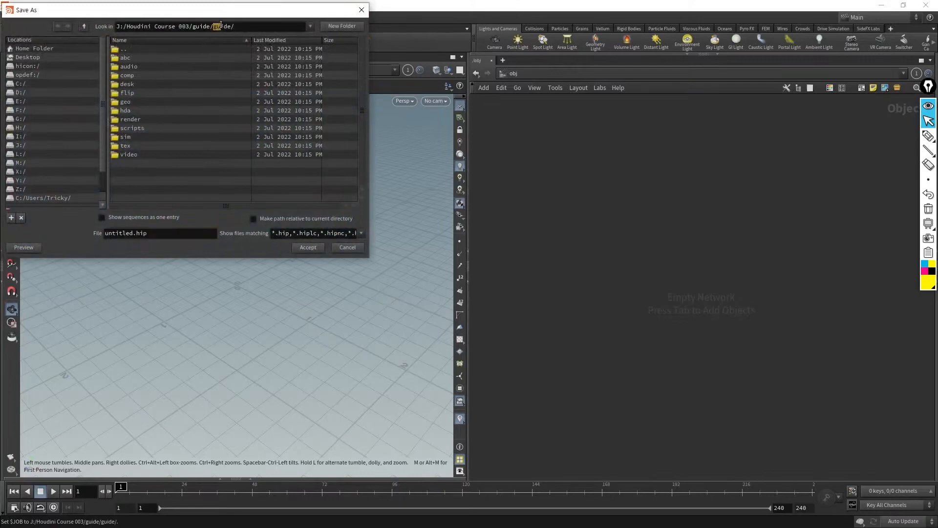
click(128, 168)
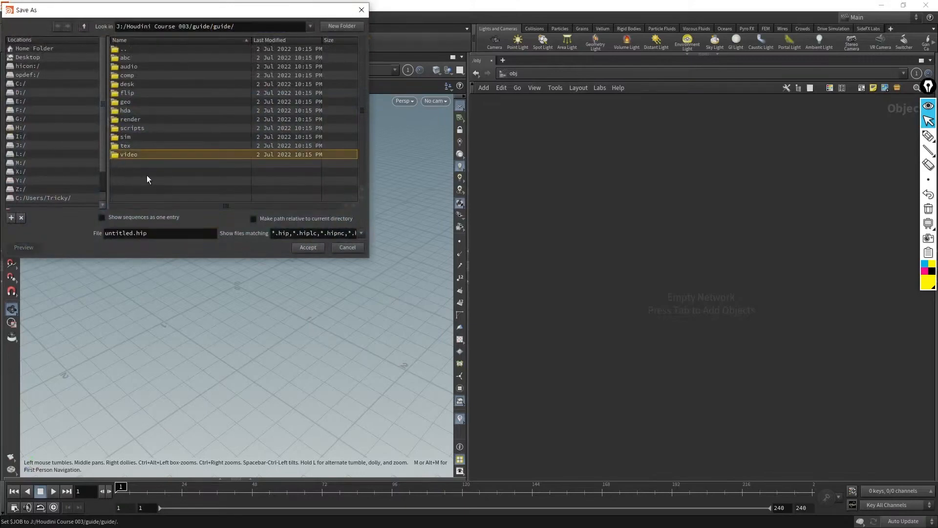
click(347, 247)
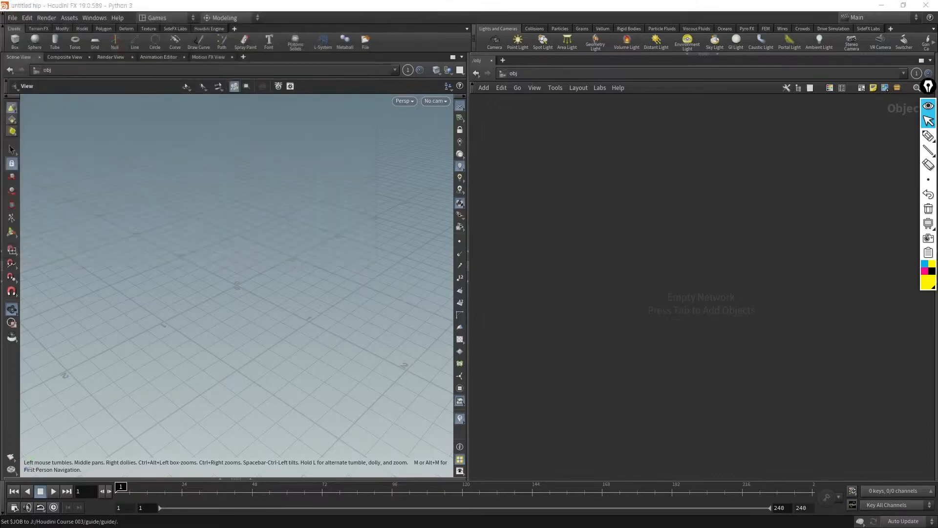
click(12, 18)
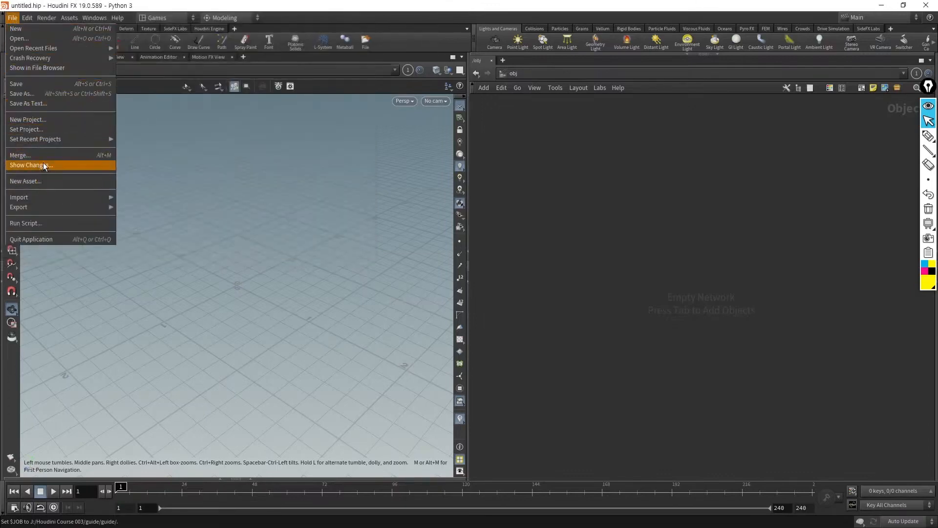
mouse_move(42, 198)
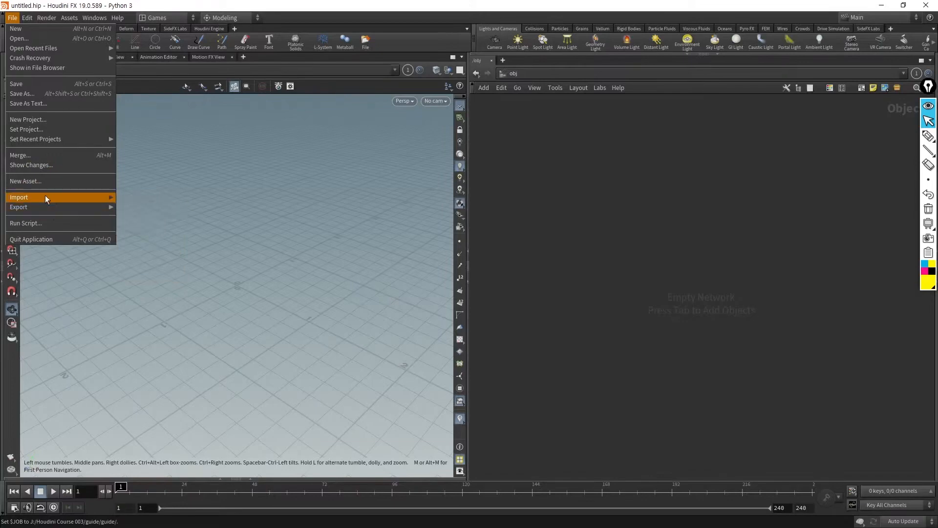
mouse_move(19, 209)
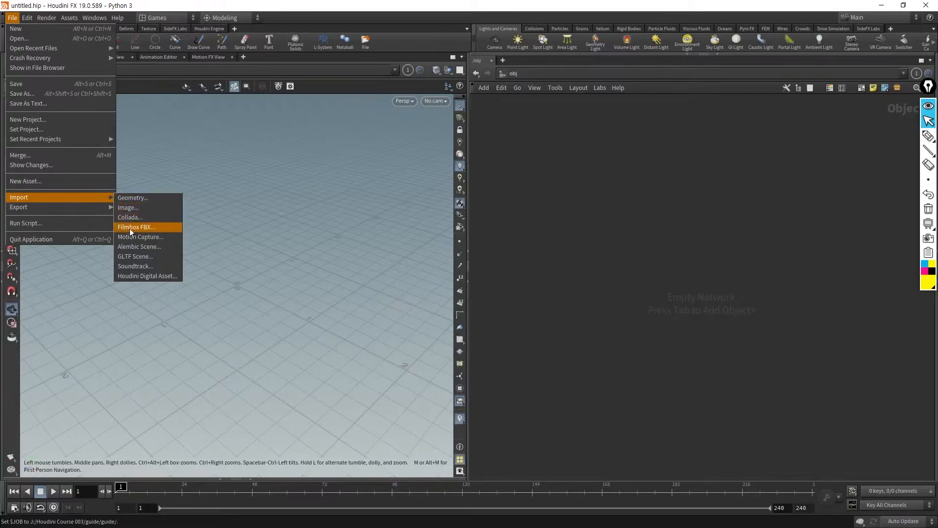
mouse_move(88, 210)
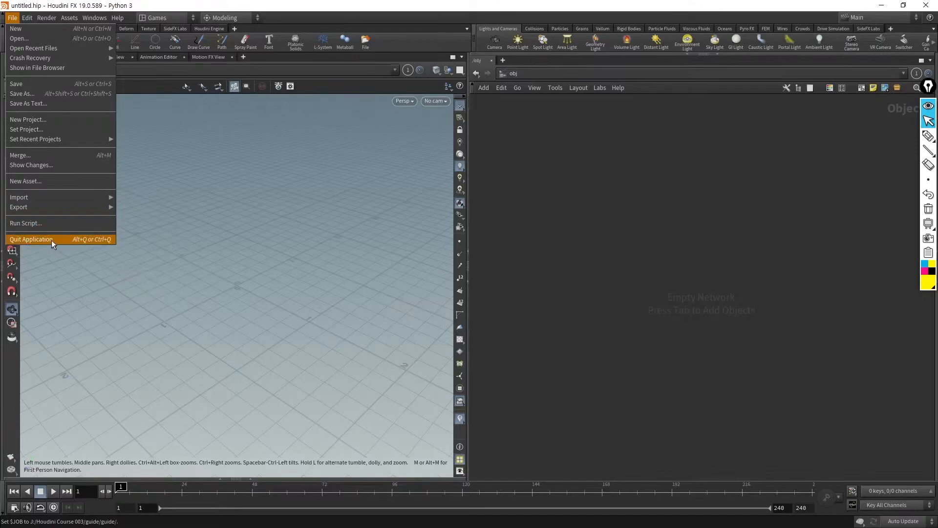
click(236, 284)
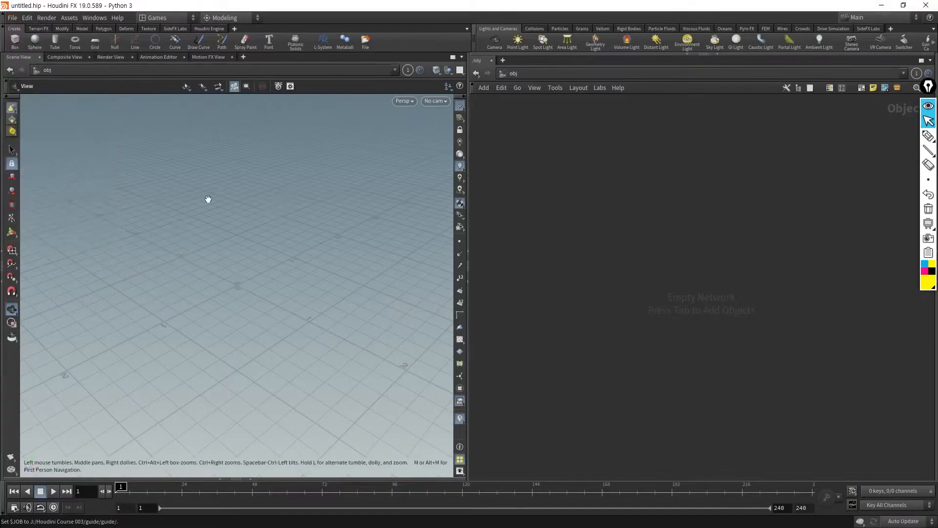
Step: Open the Hotkey Manager, examine the actions in several contexts such as Ramp Widgets, GPLAY Geometry Viewer and Desktop Manager, and close it
click(24, 18)
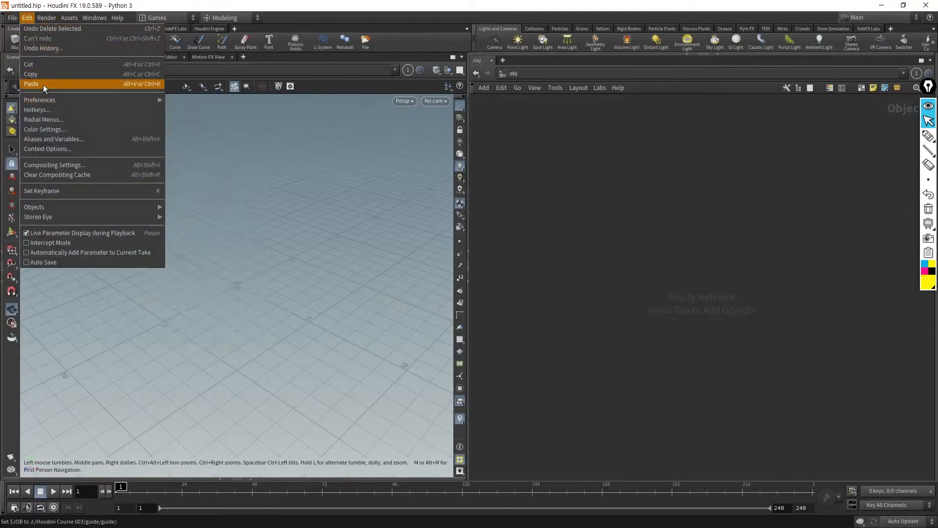
click(45, 111)
click(232, 193)
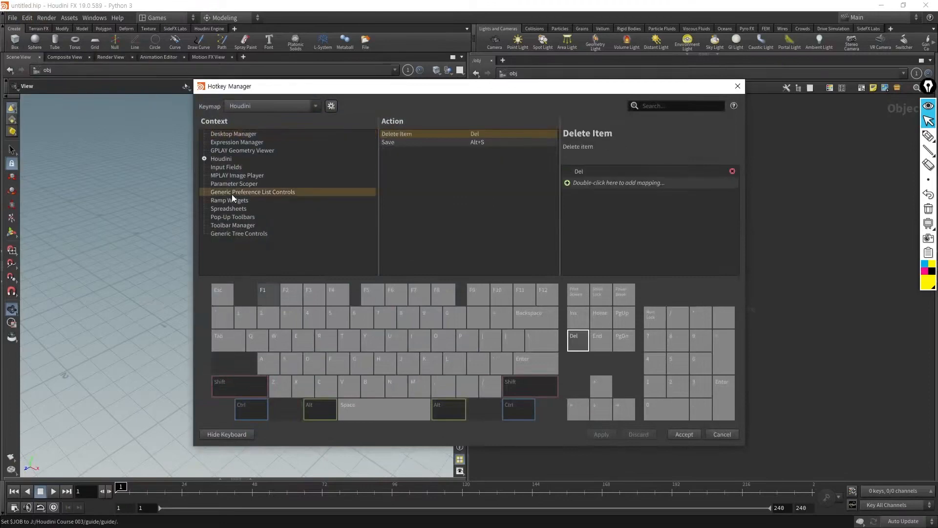
click(234, 184)
click(233, 199)
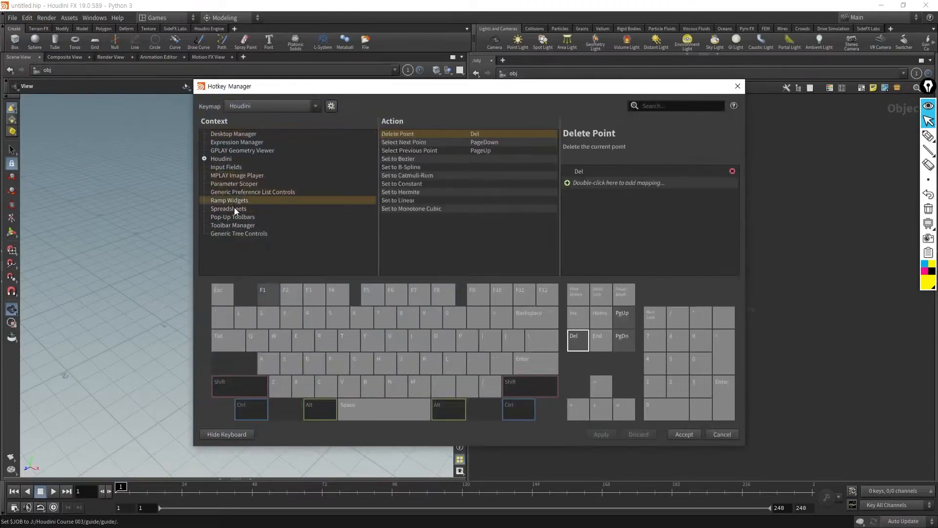
click(233, 225)
click(256, 174)
click(244, 149)
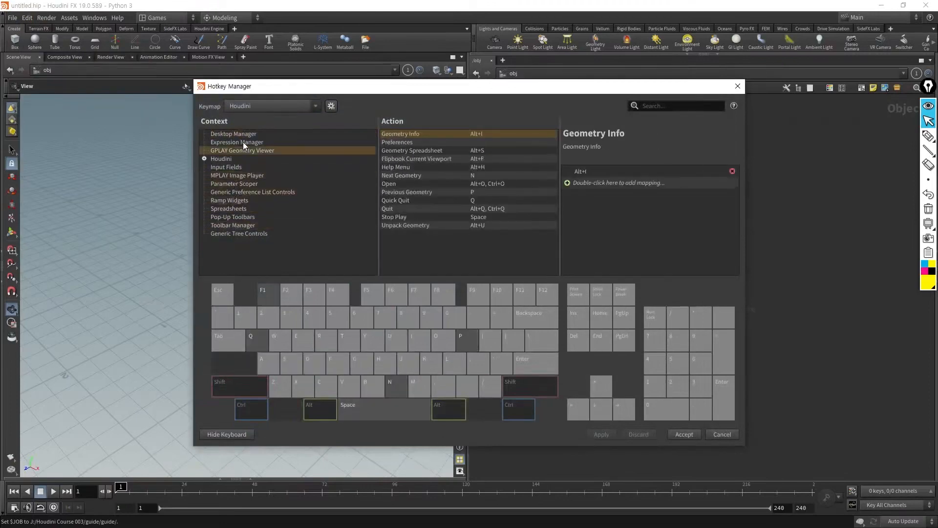
click(241, 141)
click(240, 133)
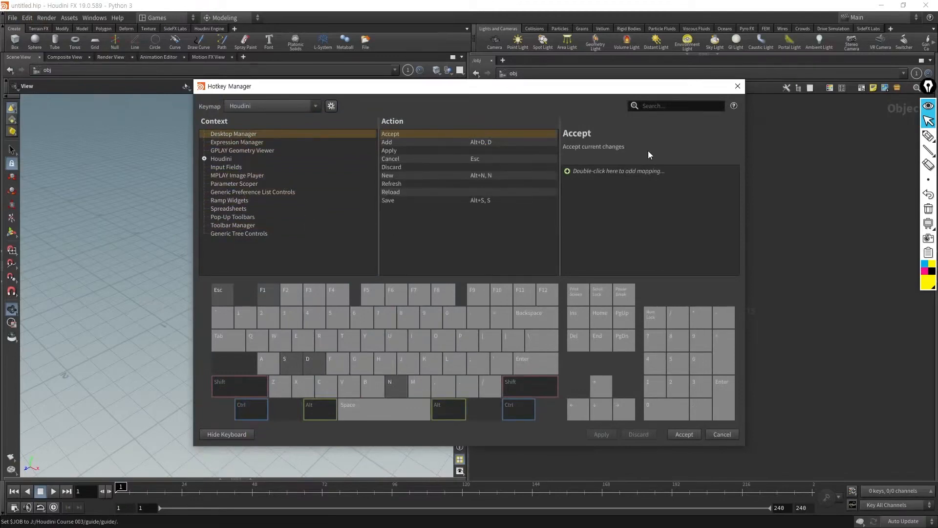
click(737, 86)
Step: With the annotation pen, handwrite the notes "Tab – Node" and "P – 파라미터." over the empty network area
click(927, 136)
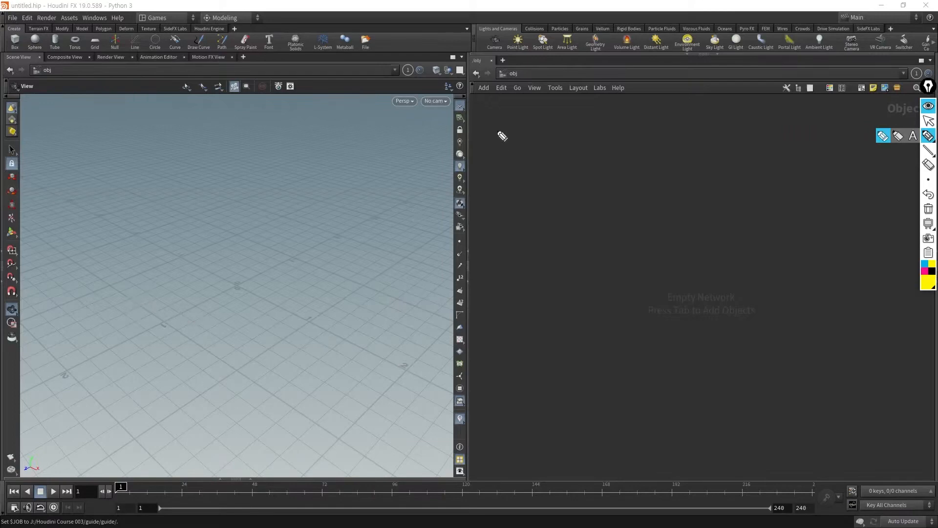
mouse_move(488, 113)
mouse_down()
mouse_move(507, 110)
mouse_move(496, 135)
mouse_up()
mouse_move(502, 132)
mouse_down()
mouse_move(567, 120)
mouse_move(585, 128)
mouse_move(587, 116)
mouse_up()
mouse_move(593, 127)
mouse_down()
mouse_move(606, 113)
mouse_move(618, 130)
mouse_up()
drag(510, 154, 507, 176)
mouse_move(510, 156)
mouse_down()
mouse_move(509, 167)
mouse_move(561, 159)
mouse_move(624, 167)
mouse_move(638, 156)
mouse_move(653, 168)
mouse_up()
click(658, 168)
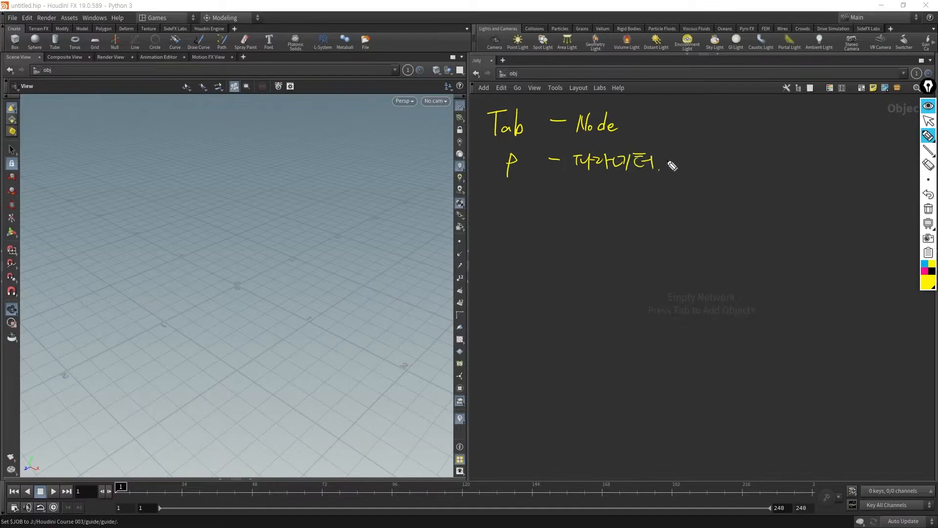
Step: Handwrite "N – Network" and "F – Zoom" below the existing notes, with a large circle over the viewport to illustrate zooming
mouse_move(503, 208)
mouse_down()
mouse_move(514, 192)
mouse_move(582, 199)
mouse_move(590, 213)
mouse_move(633, 196)
mouse_move(635, 209)
mouse_up()
click(639, 210)
mouse_move(500, 230)
mouse_down()
mouse_move(514, 229)
mouse_move(498, 245)
mouse_up()
drag(499, 237, 540, 238)
mouse_move(366, 310)
mouse_down()
mouse_move(237, 207)
mouse_move(293, 352)
mouse_up()
click(562, 239)
drag(576, 226, 585, 232)
drag(572, 236, 581, 240)
drag(579, 241, 597, 237)
drag(598, 233, 601, 233)
mouse_move(593, 240)
mouse_down()
mouse_move(585, 236)
mouse_move(678, 242)
mouse_up()
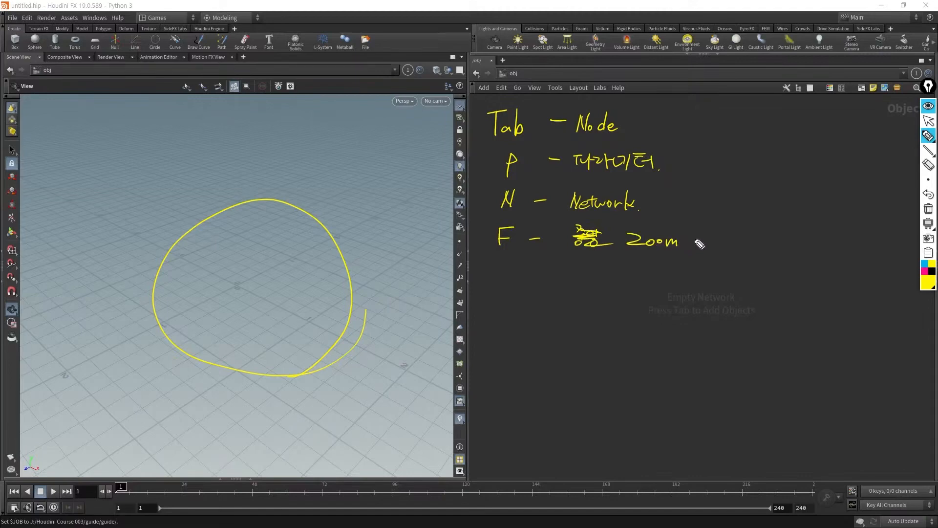
Step: Handwrite "D – Display" below the Zoom note and underline it
mouse_move(499, 266)
mouse_down()
mouse_move(495, 295)
mouse_move(541, 288)
mouse_move(602, 299)
mouse_up()
mouse_move(617, 280)
mouse_down()
mouse_move(614, 299)
mouse_move(630, 300)
mouse_move(619, 321)
mouse_up()
drag(468, 310, 684, 306)
Step: Emphasise the Display hotkey by marking the upper part of the viewport, circling the letter D and adding a second underline
mouse_move(388, 134)
mouse_down()
mouse_move(374, 142)
mouse_move(380, 149)
mouse_up()
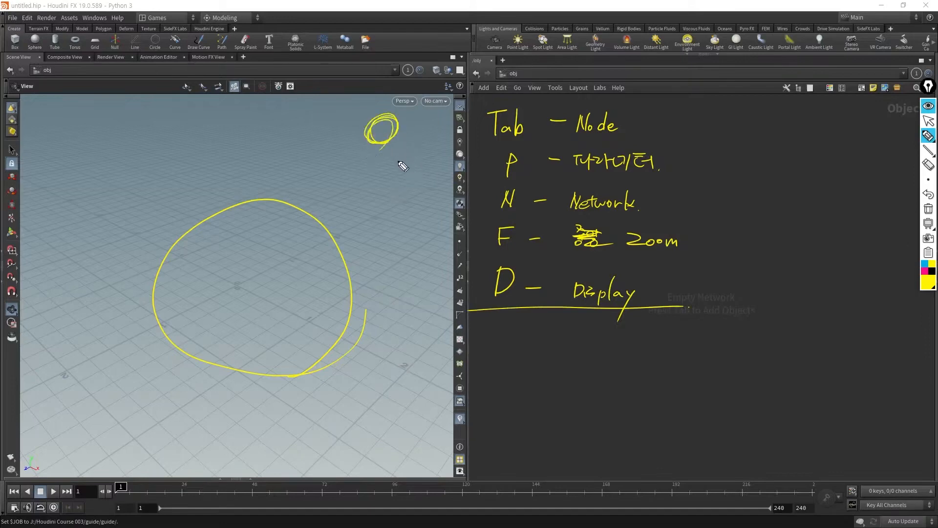
drag(394, 135, 379, 149)
drag(307, 153, 302, 174)
mouse_move(404, 144)
mouse_down()
mouse_move(372, 145)
mouse_move(393, 149)
mouse_up()
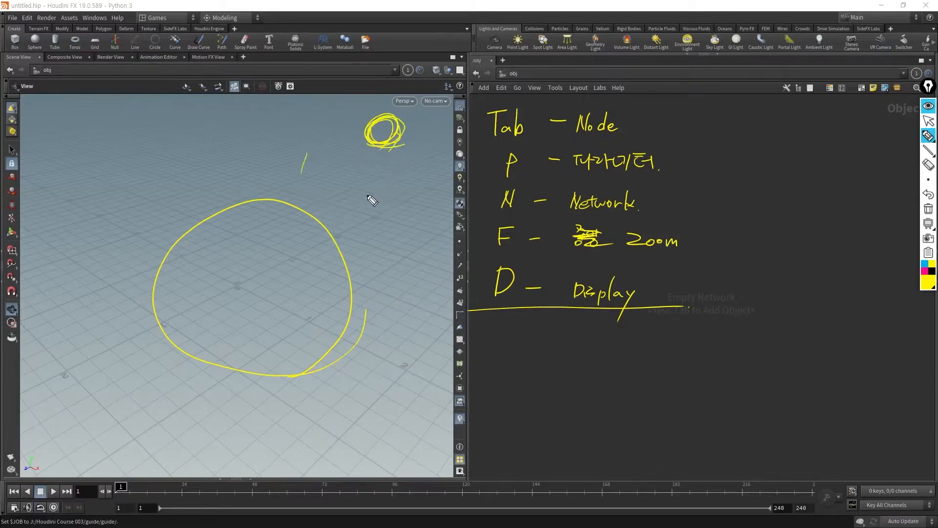
mouse_move(505, 306)
mouse_down()
mouse_move(481, 241)
mouse_move(490, 304)
mouse_move(672, 315)
mouse_up()
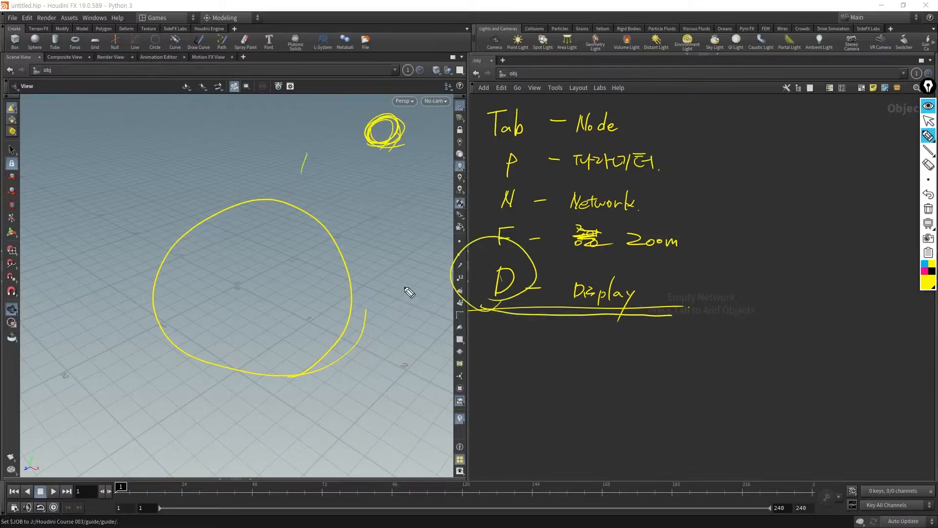
Step: Erase the underlines, the circles, the viewport marks and the crossed-out word, keeping the hotkey notes, and return to the normal pointer
drag(539, 339, 546, 311)
mouse_move(640, 317)
mouse_down()
mouse_move(621, 315)
mouse_move(626, 308)
mouse_up()
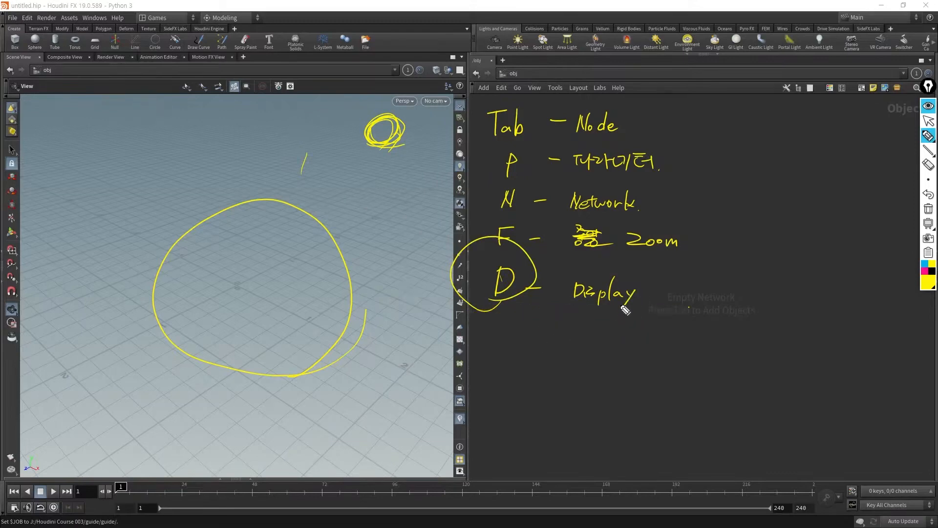
click(477, 313)
click(379, 139)
click(304, 165)
click(296, 198)
mouse_move(582, 255)
mouse_down()
mouse_move(583, 234)
mouse_move(563, 235)
mouse_move(605, 244)
mouse_up()
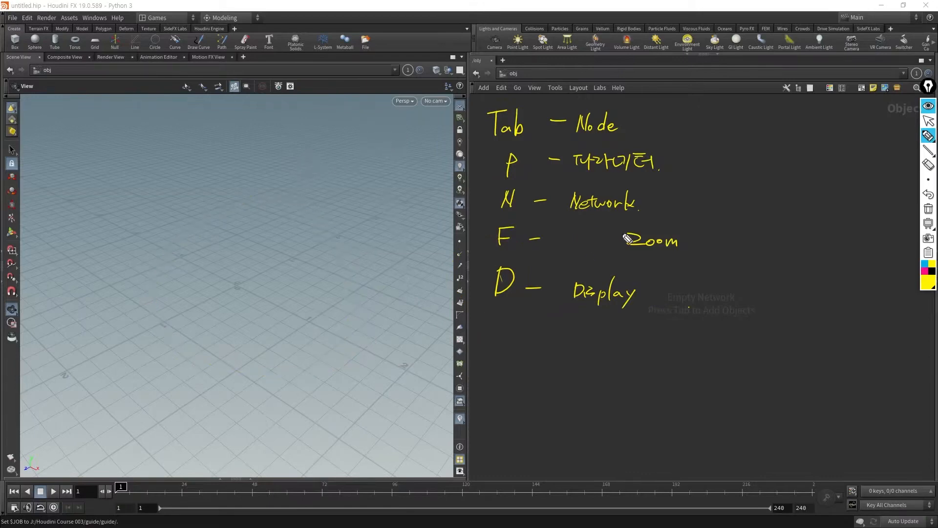
click(928, 123)
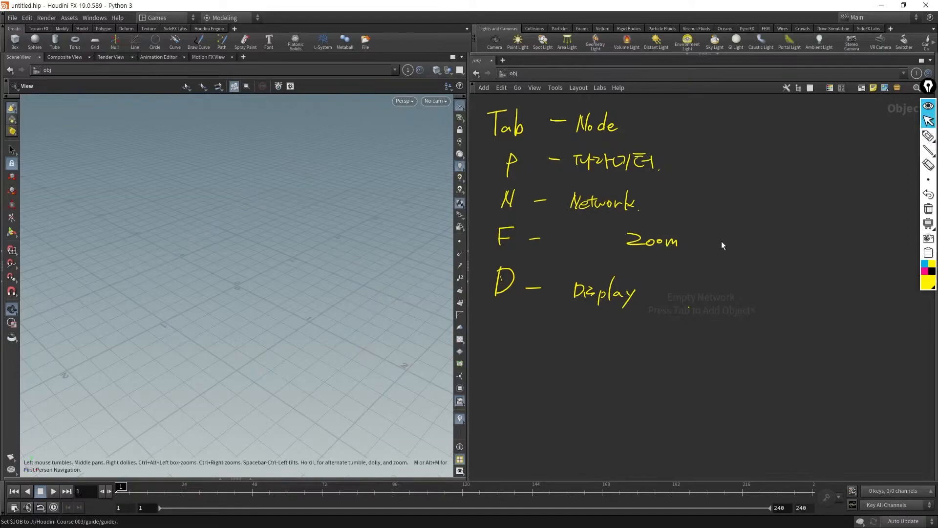
key(Tab)
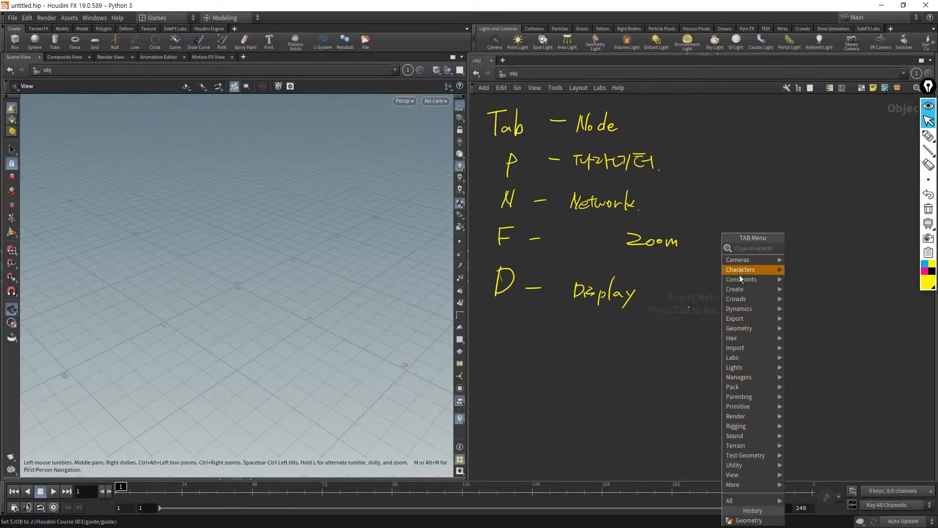
mouse_move(769, 469)
click(703, 224)
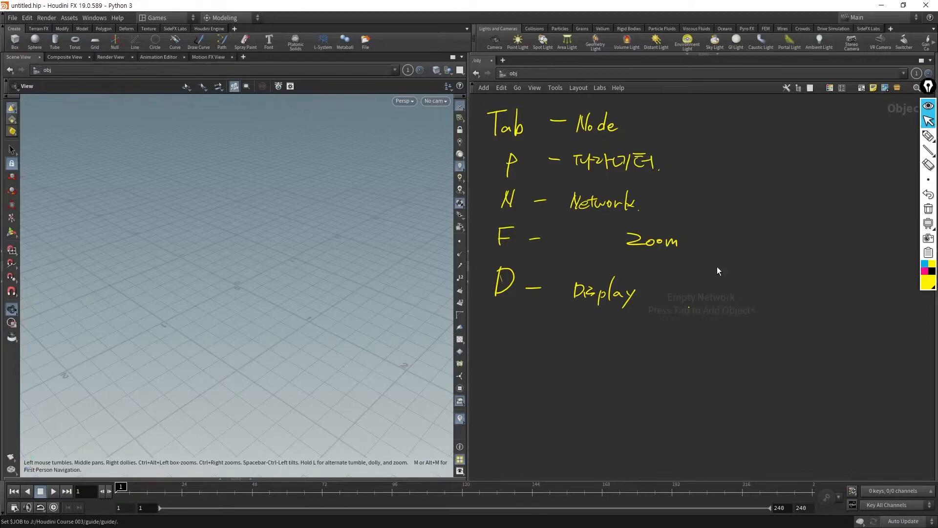
Step: Handwrite "Ctrl+S – Save" below the Display note with a double underline, and return to the normal pointer
click(928, 137)
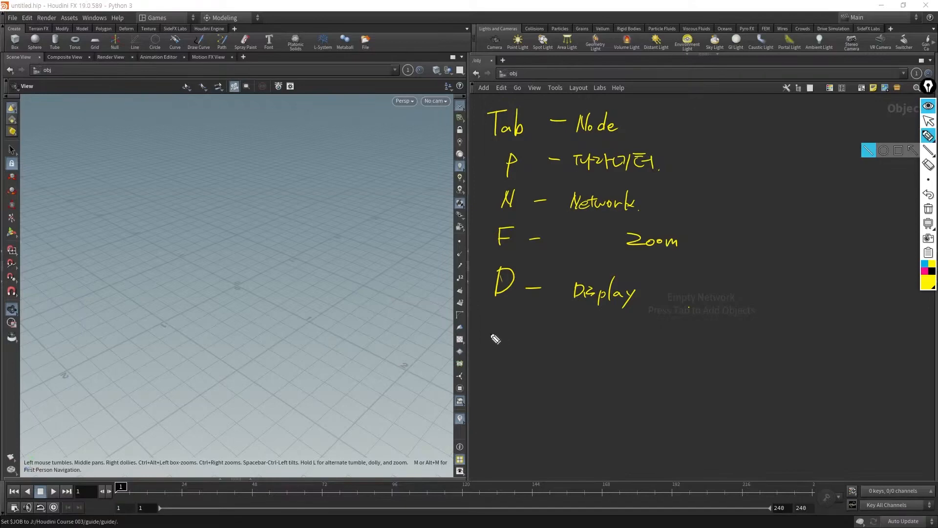
mouse_move(491, 327)
mouse_down()
mouse_move(490, 339)
mouse_move(534, 329)
mouse_move(595, 344)
mouse_move(652, 342)
mouse_up()
drag(452, 357, 663, 359)
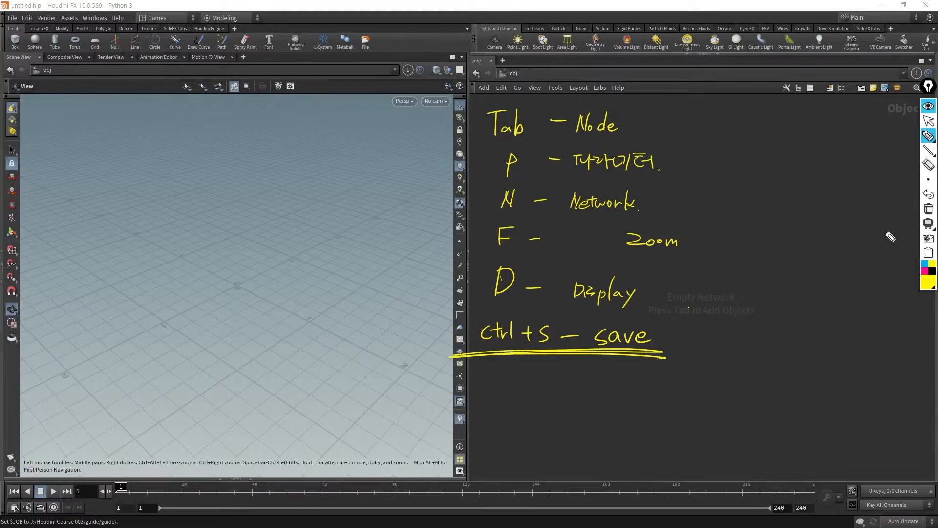
click(928, 121)
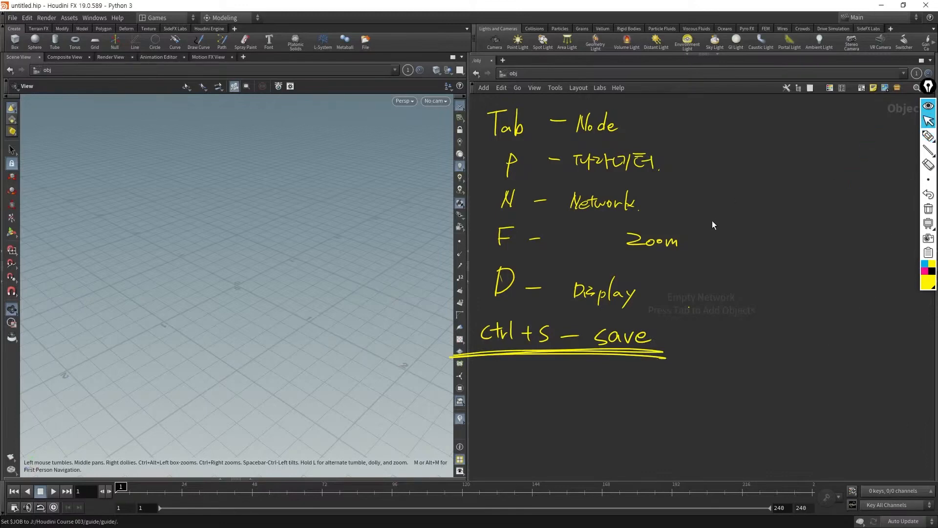
Step: Search the available nodes for "geo" and place a Geometry node in the obj network beside the Zoom note
key(Tab)
mouse_move(736, 307)
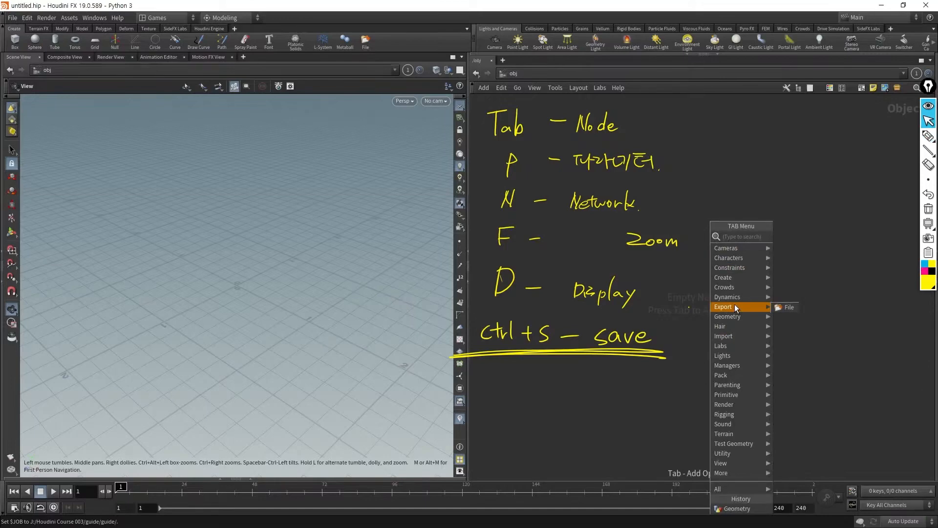
text(geo)
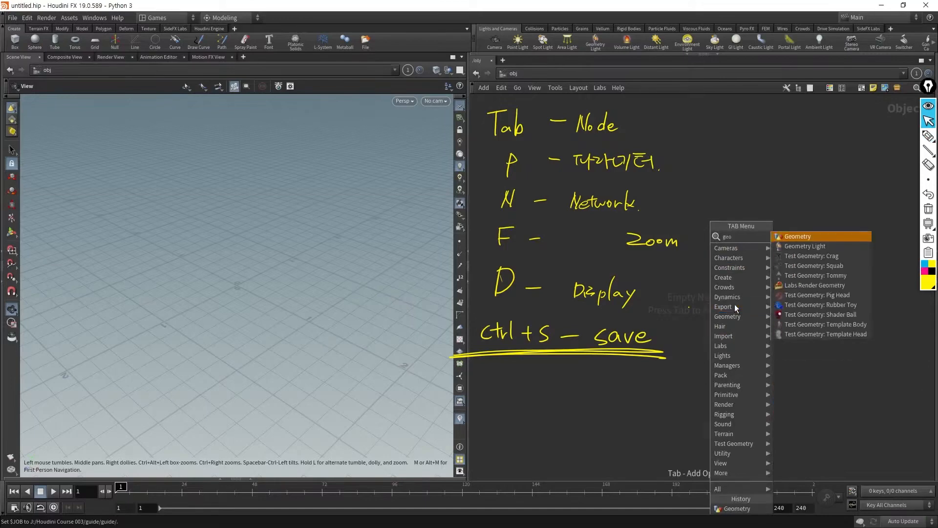
click(831, 237)
click(721, 246)
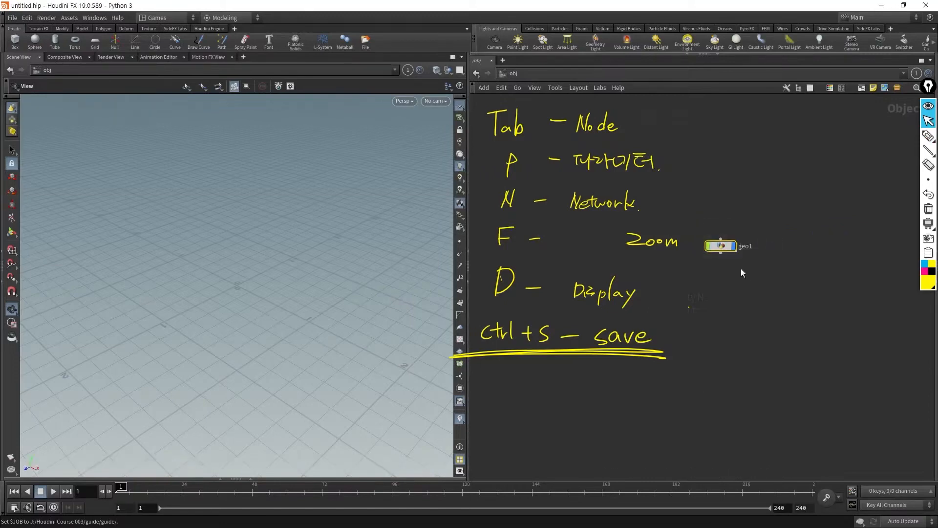
Step: Practise selecting the Geometry node with a selection box, move it slightly up and to the right, and select it again
drag(787, 310, 702, 215)
drag(694, 201, 711, 229)
drag(748, 274, 703, 212)
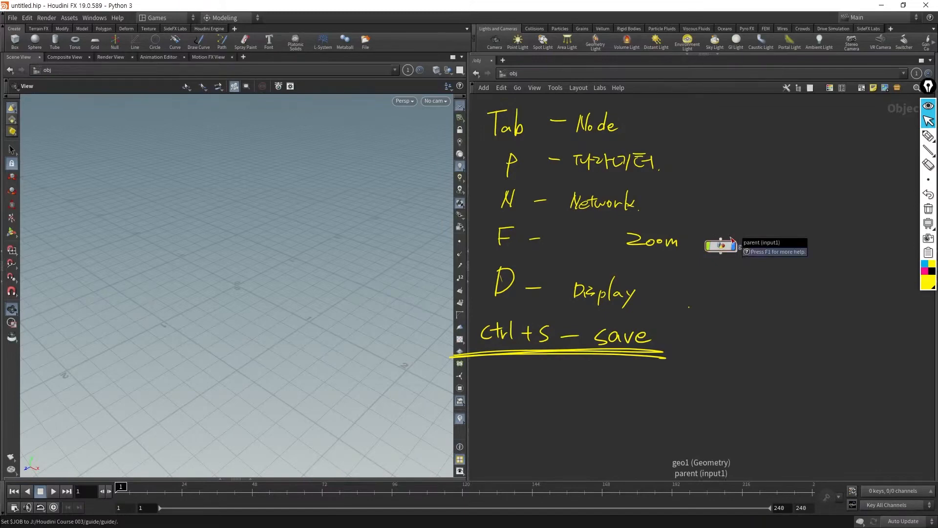
drag(718, 247, 737, 216)
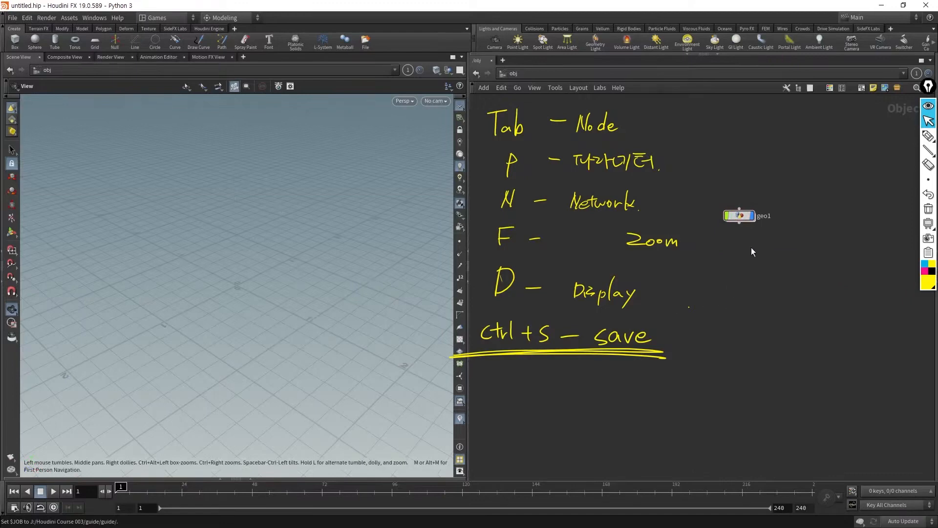
drag(790, 241, 721, 194)
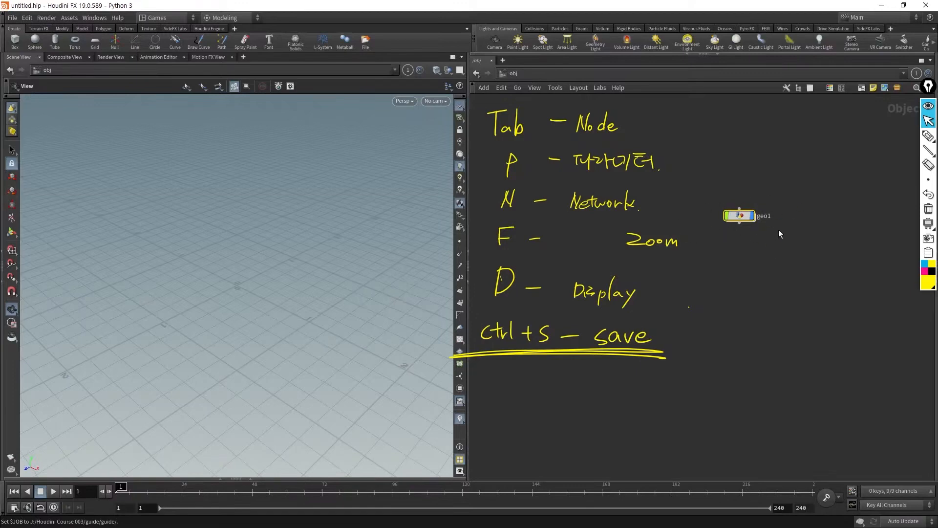
Step: Go inside the Geometry node and place a Sphere node found by searching for "sphere"
key(Return)
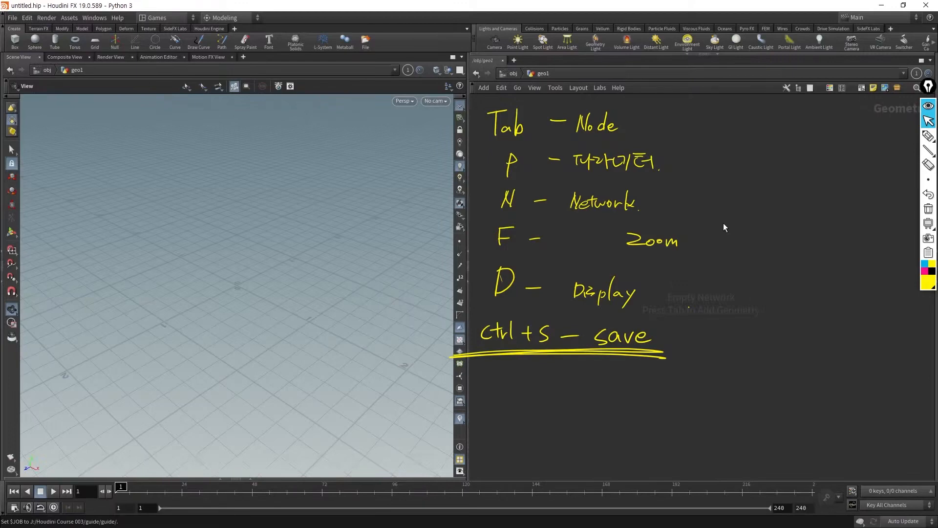
key(Tab)
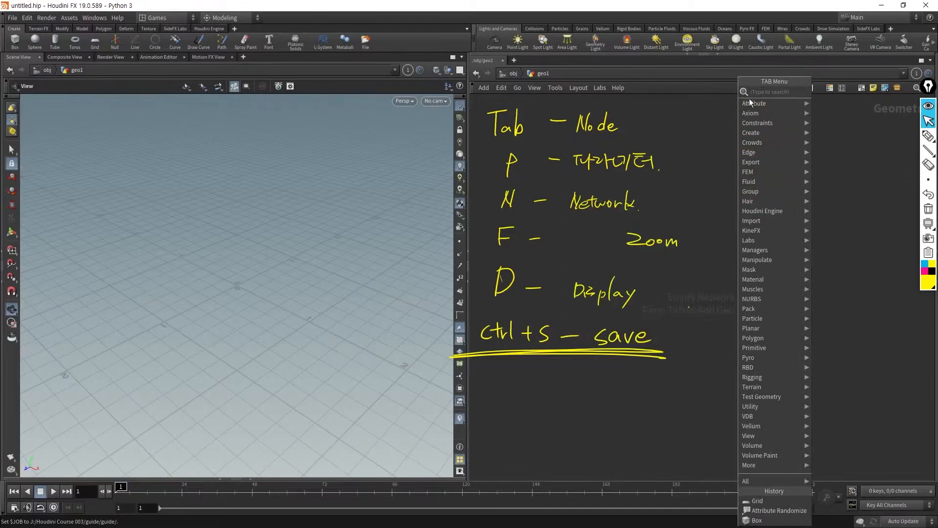
mouse_move(787, 465)
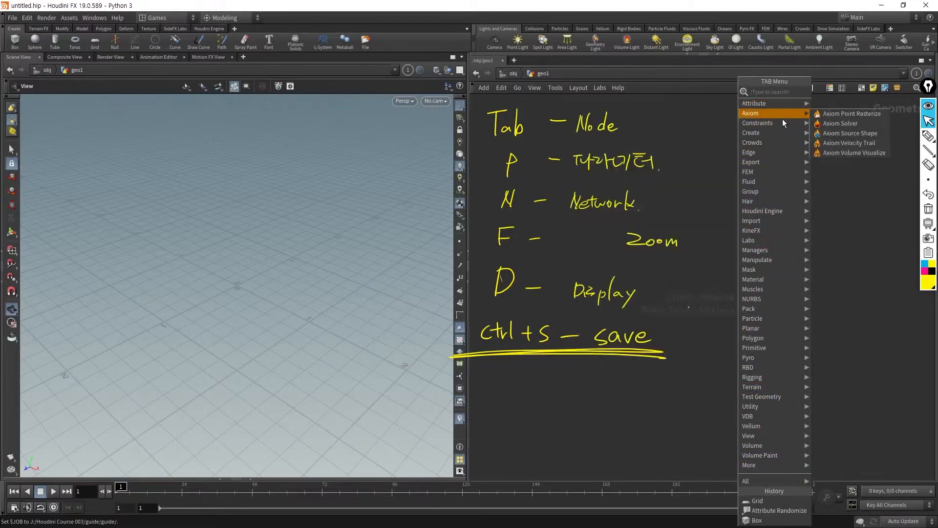
mouse_move(778, 132)
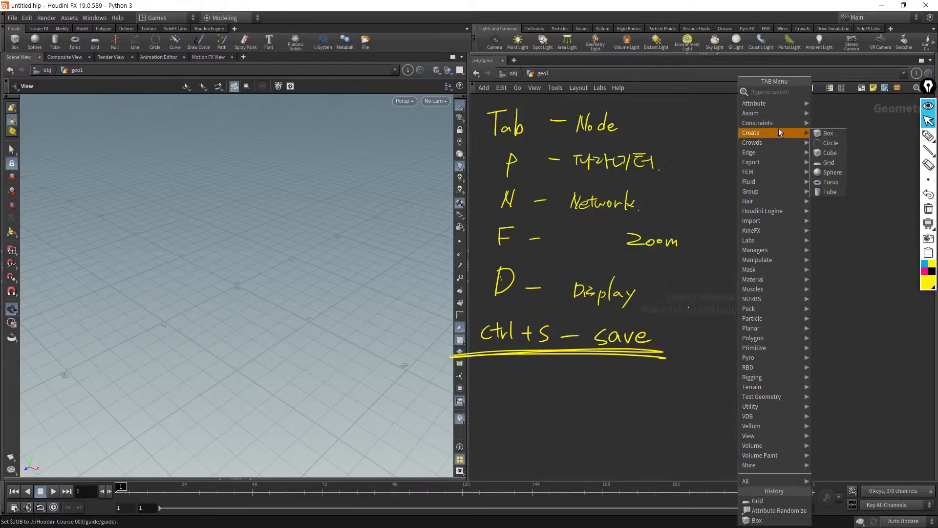
text(sphere)
key(Return)
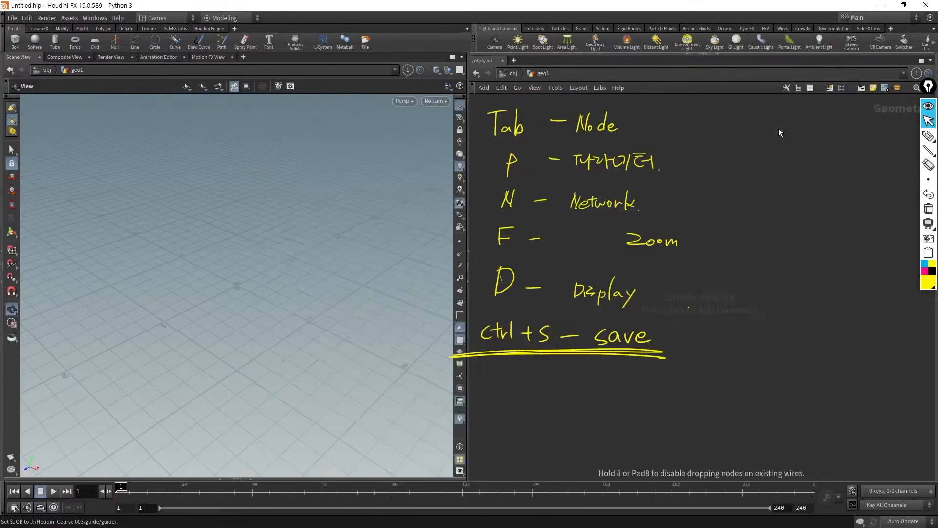
click(778, 128)
Step: Hide the handwritten notes and move the Sphere node to the open area below the space the Tab note occupied
drag(780, 132, 686, 213)
alt+drag(239, 297, 317, 369)
drag(282, 303, 232, 313)
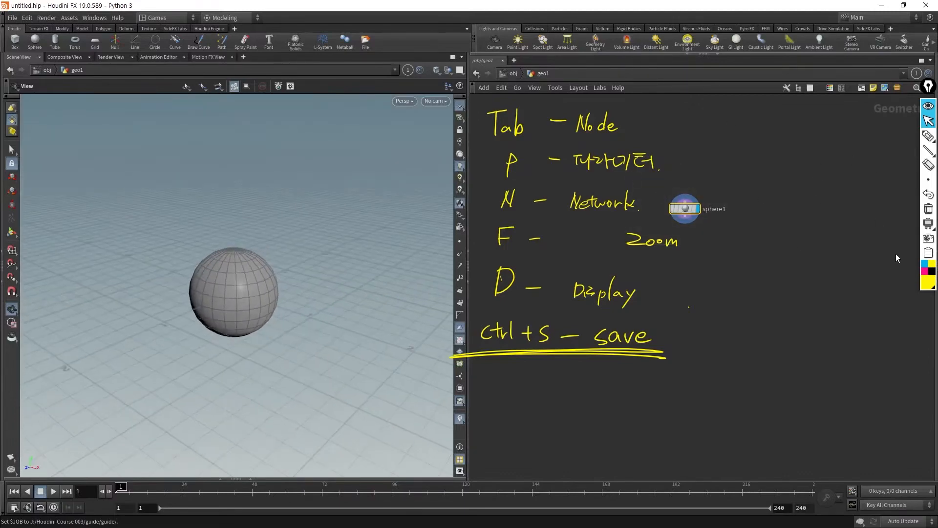
click(927, 109)
drag(671, 209, 566, 223)
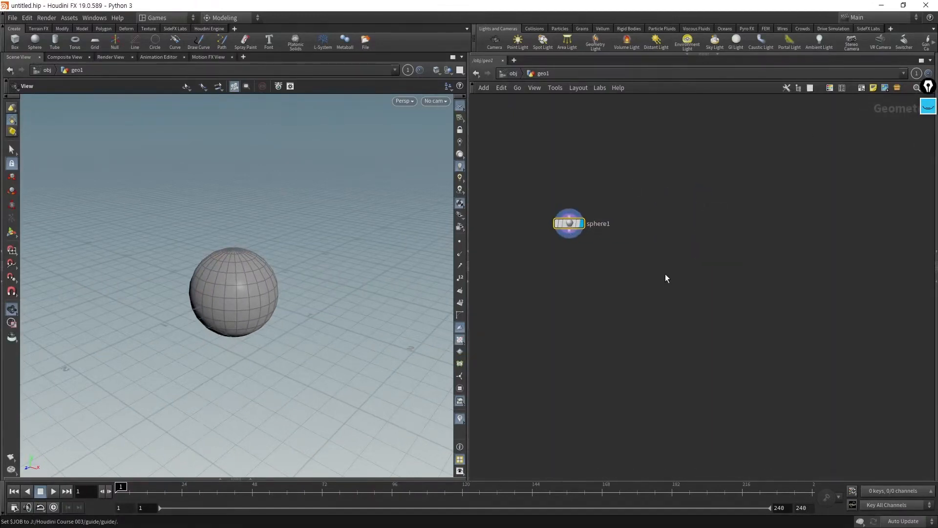
Step: Show the node parameters and add an Attribute Randomize node, found by searching for "random", connected beneath the Sphere node
key(p)
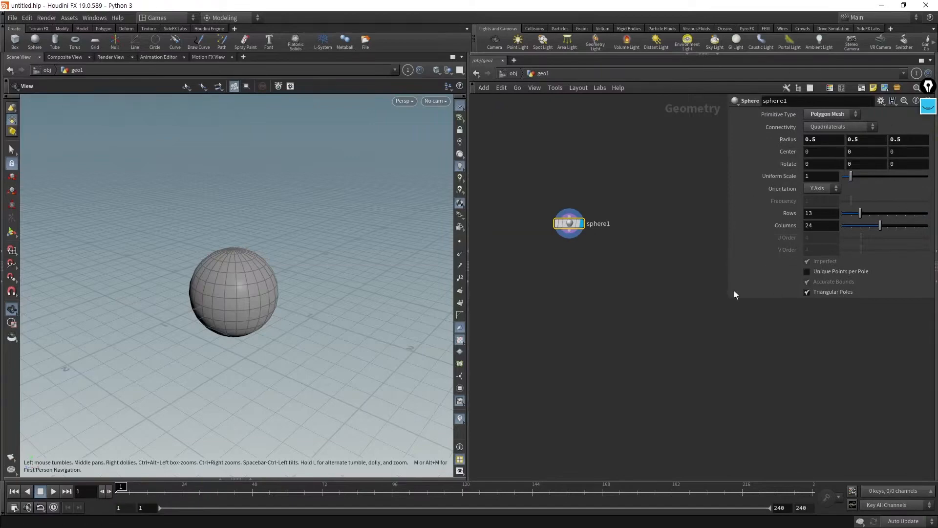
key(Tab)
text(attr)
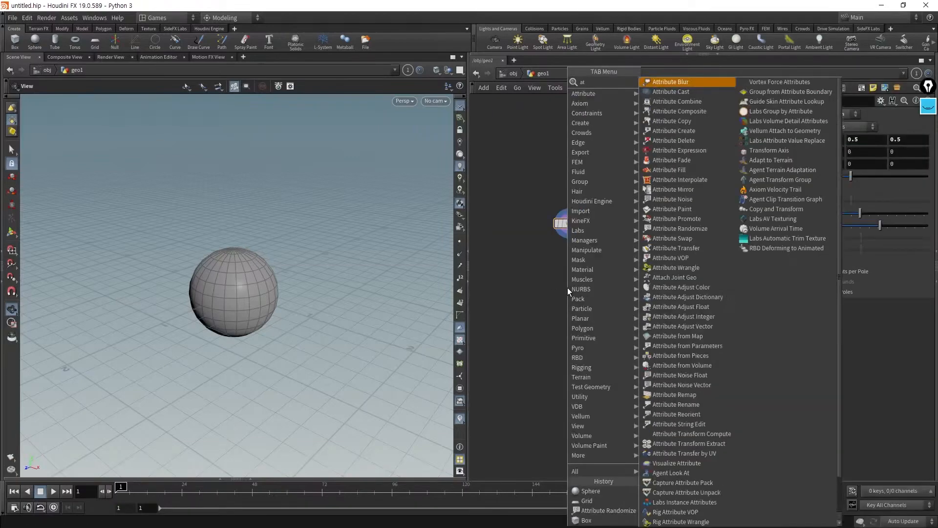
key(BackSpace)
key(BackSpace)
key(BackSpace)
key(BackSpace)
text(random)
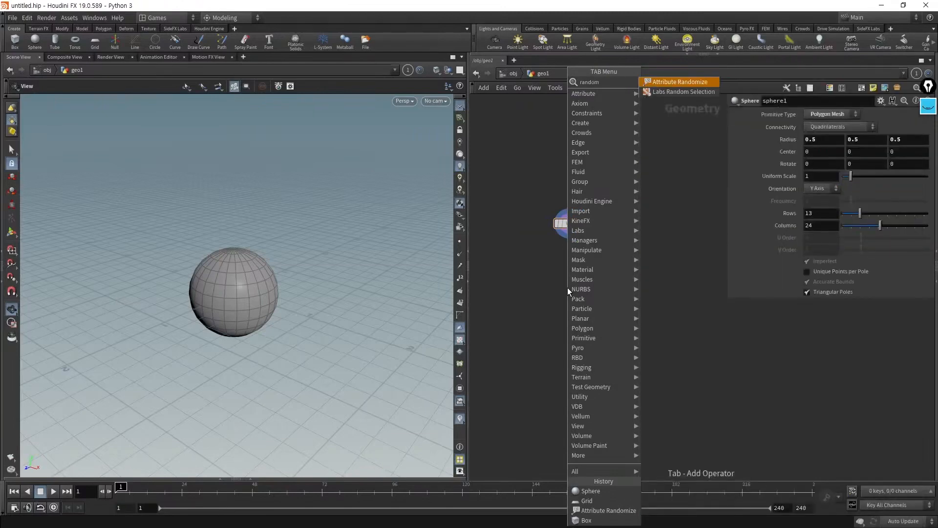
key(Return)
click(567, 288)
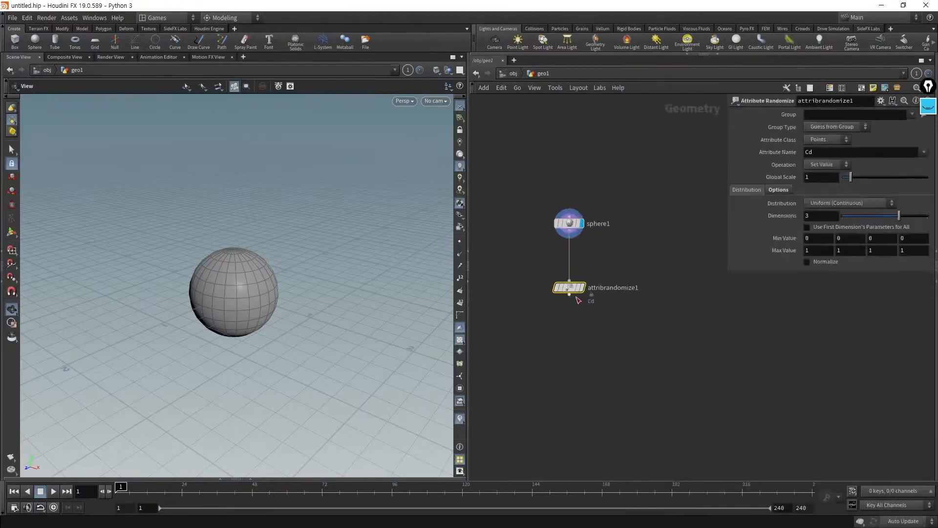
Step: Move the Attribute Randomize node closer to the Sphere node and display its result, checking the parameters of both nodes
drag(582, 288, 582, 260)
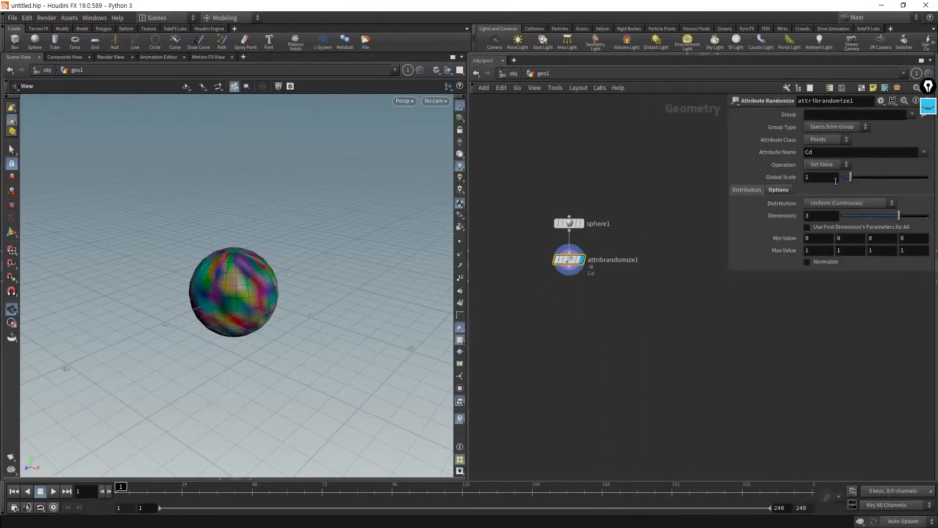
click(569, 224)
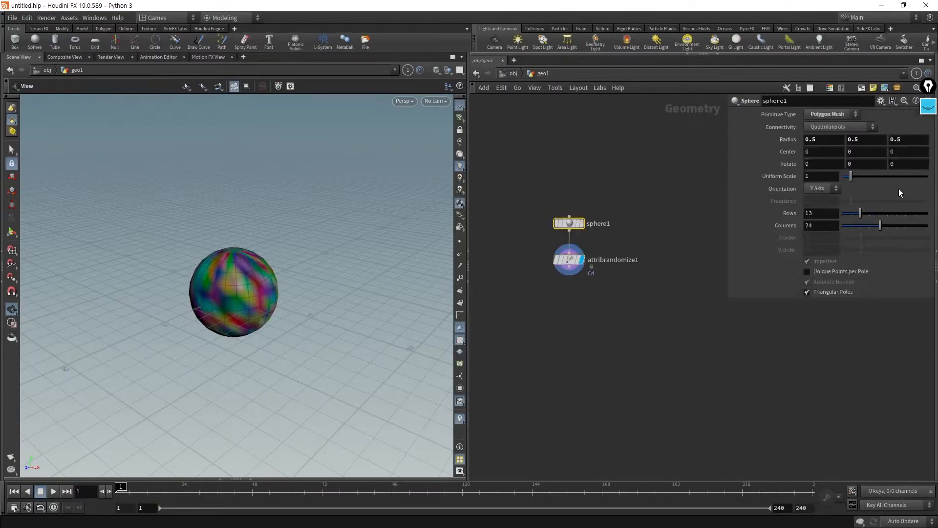
click(569, 260)
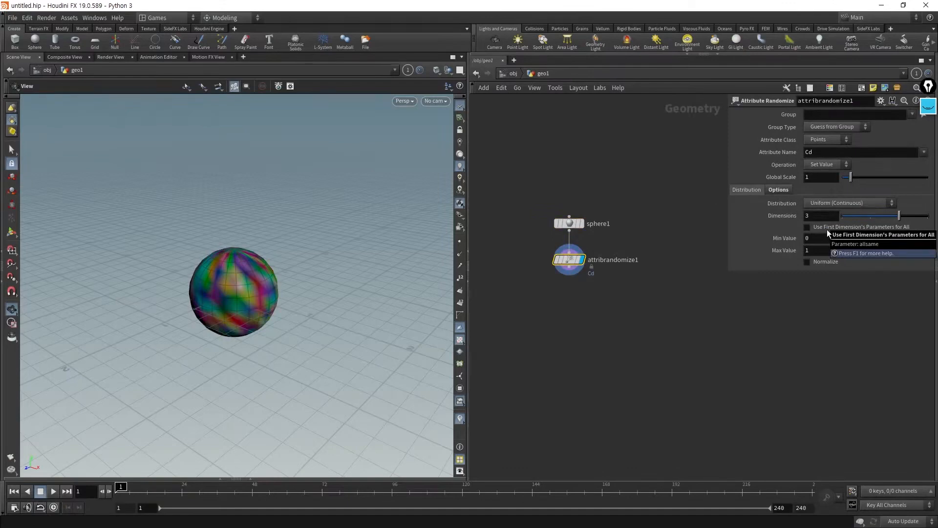
Step: Cut the wire between the Sphere and Attribute Randomize nodes and show the handwritten hotkey notes again
key(y)
drag(608, 237, 551, 243)
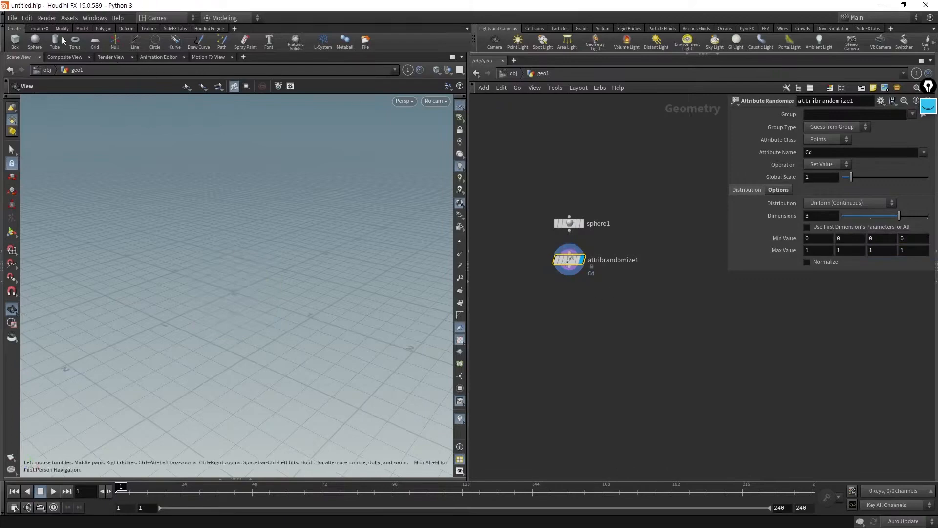
click(27, 18)
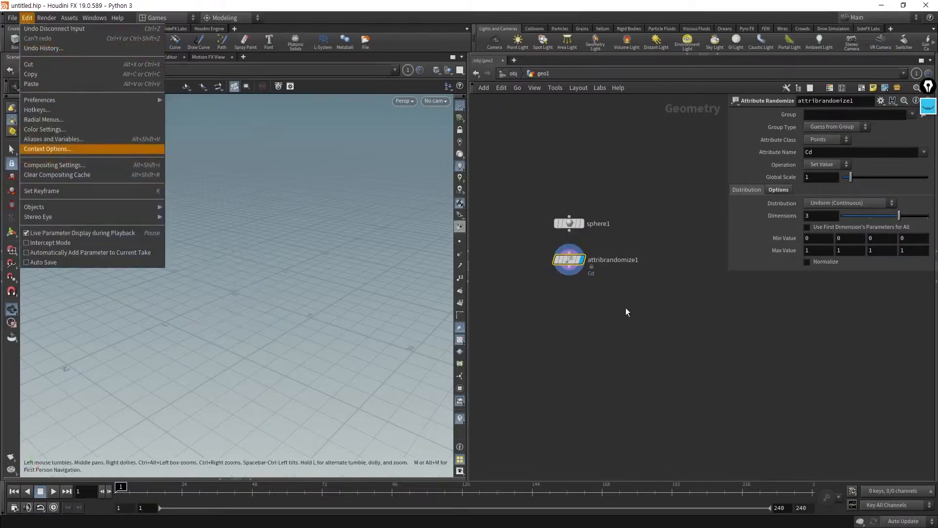
click(459, 226)
click(928, 109)
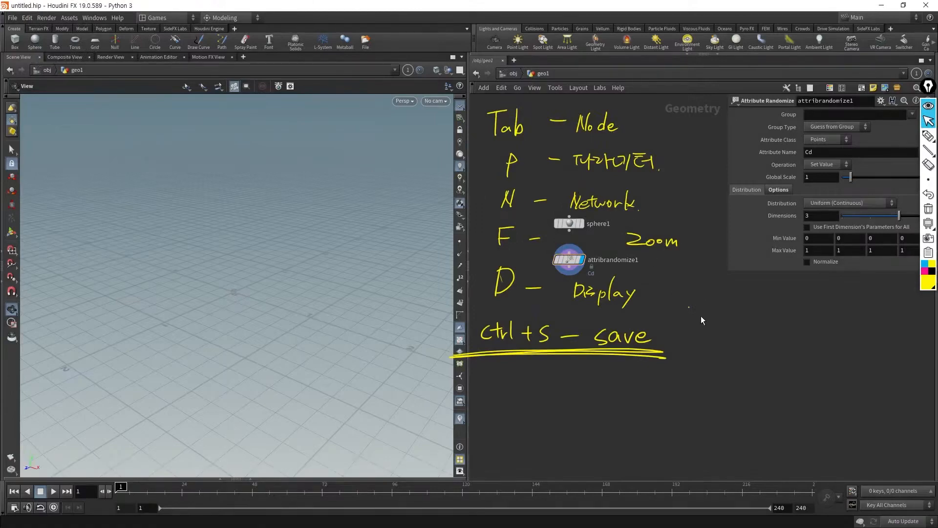
Step: Switch the network from the geometry level to the Materials context
key(n)
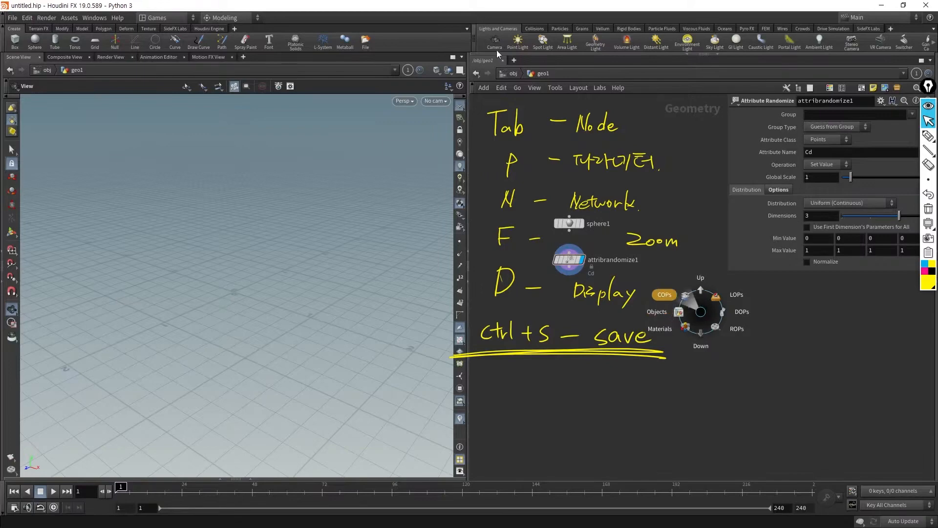
click(660, 331)
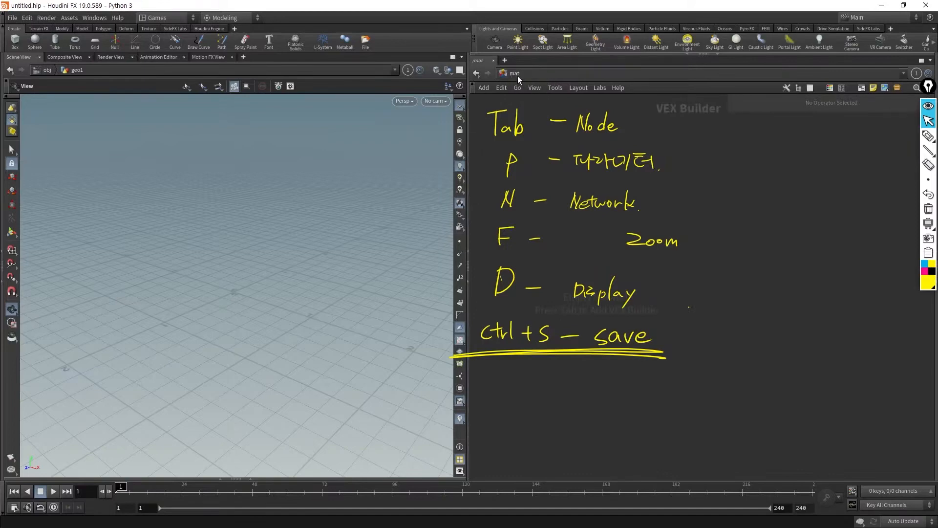
key(Tab)
Step: Switch the network to ROPs and place a Labs Vertex Animation Textures node, framing it in the network
key(n)
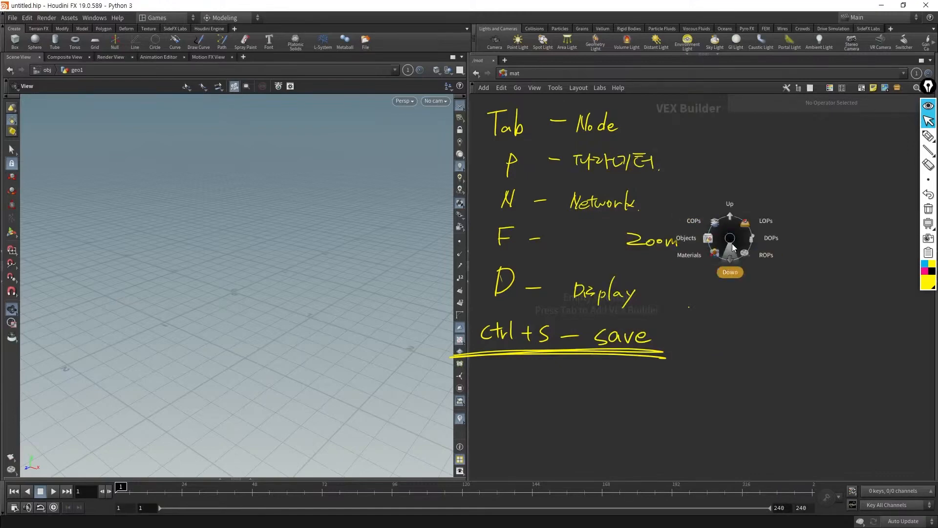
click(758, 256)
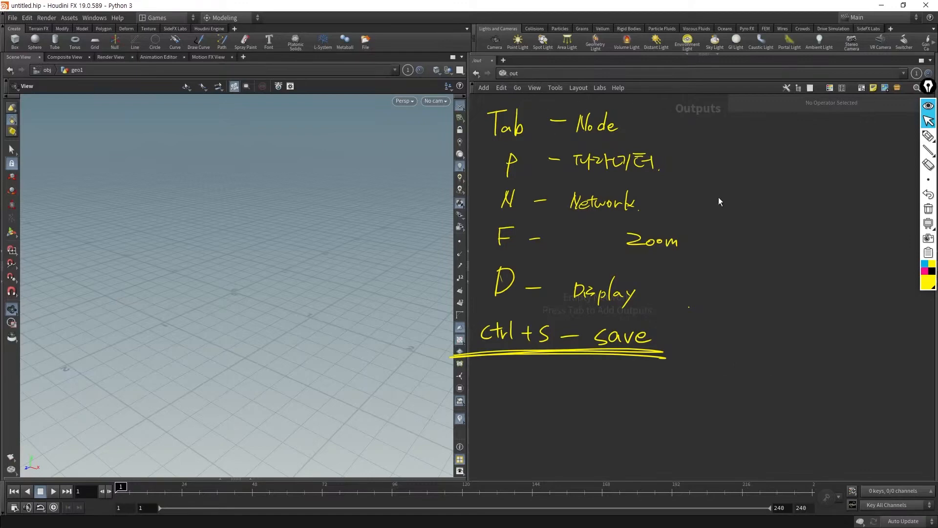
key(Tab)
text(v)
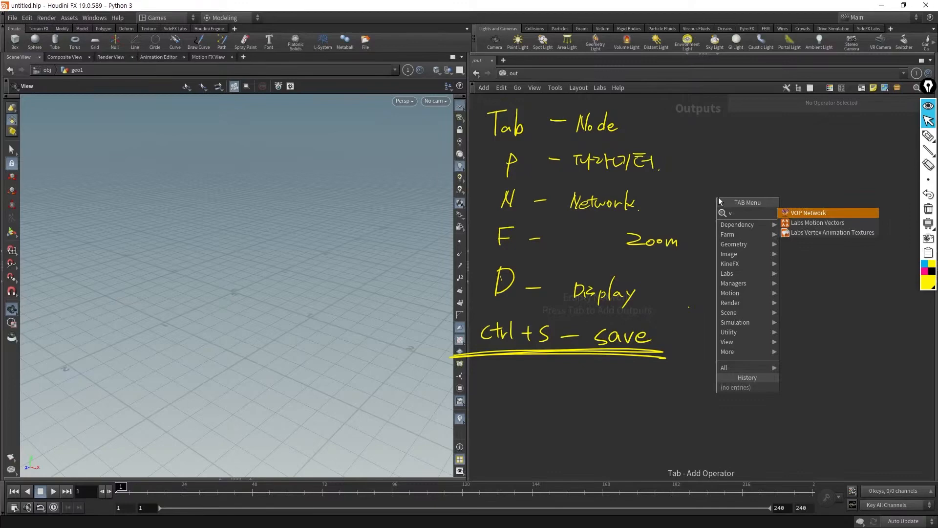
key(Down)
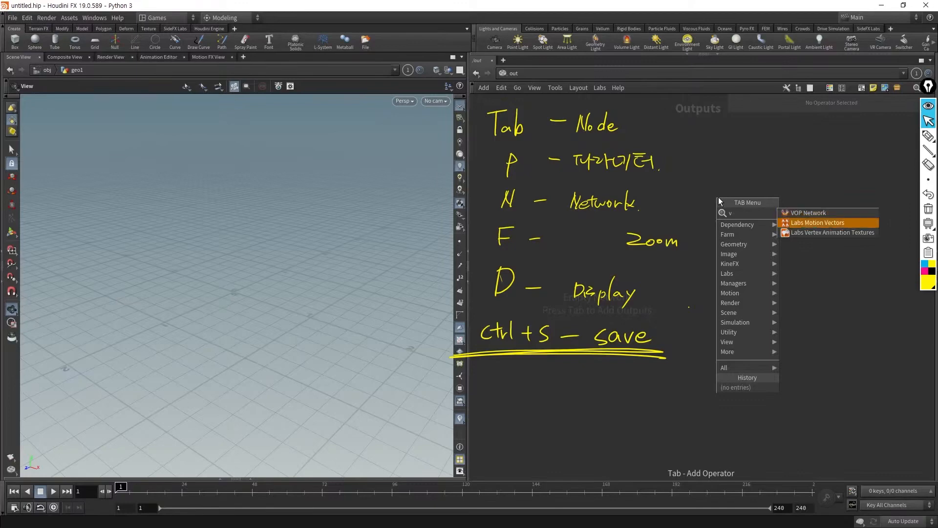
key(Down)
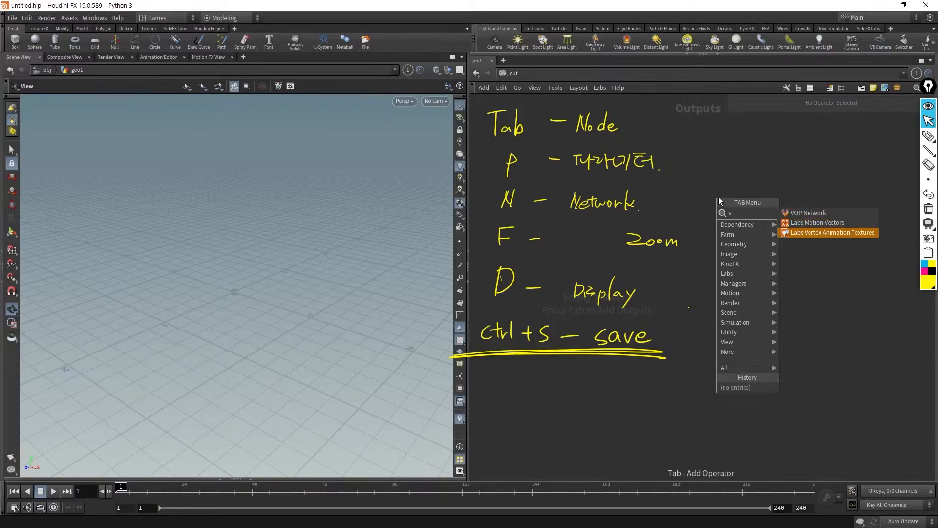
key(Return)
click(719, 198)
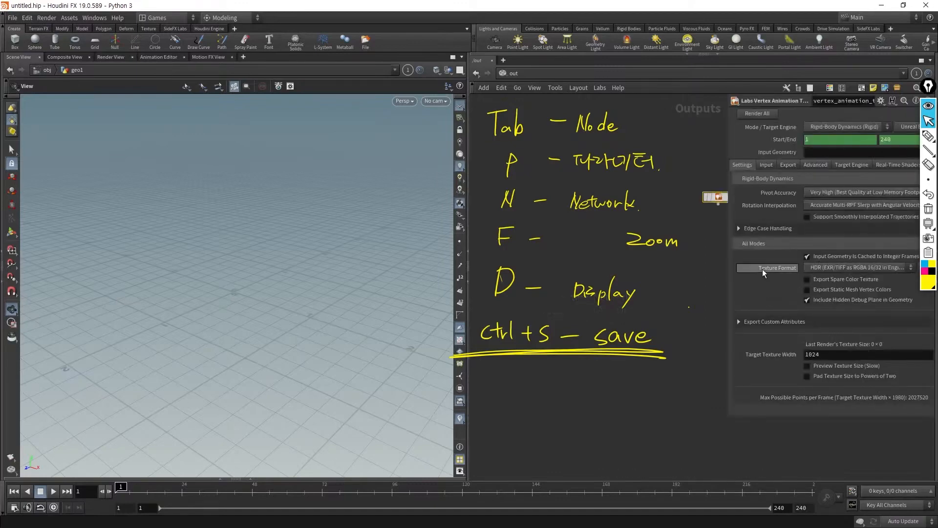
key(f)
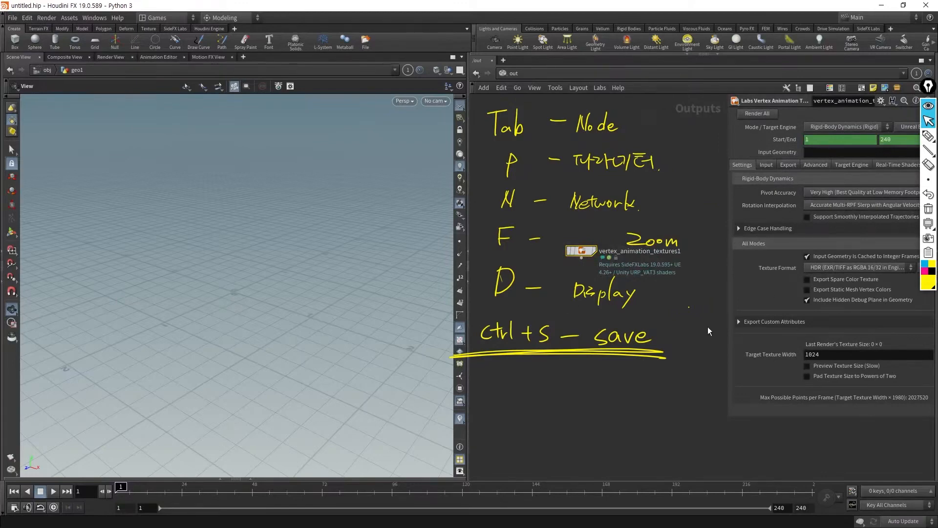
click(460, 226)
key(n)
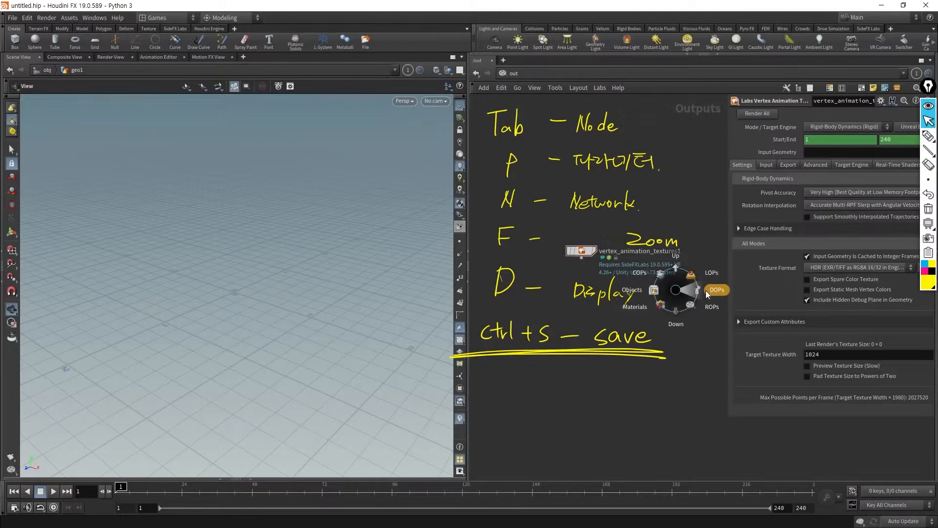
key(Escape)
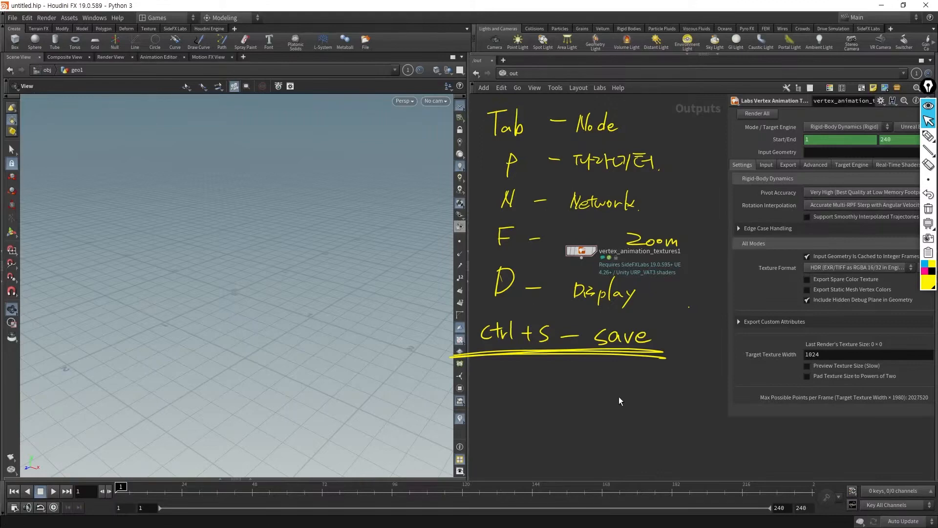
Step: Switch the network back to Objects and hide the handwritten notes
key(n)
click(583, 395)
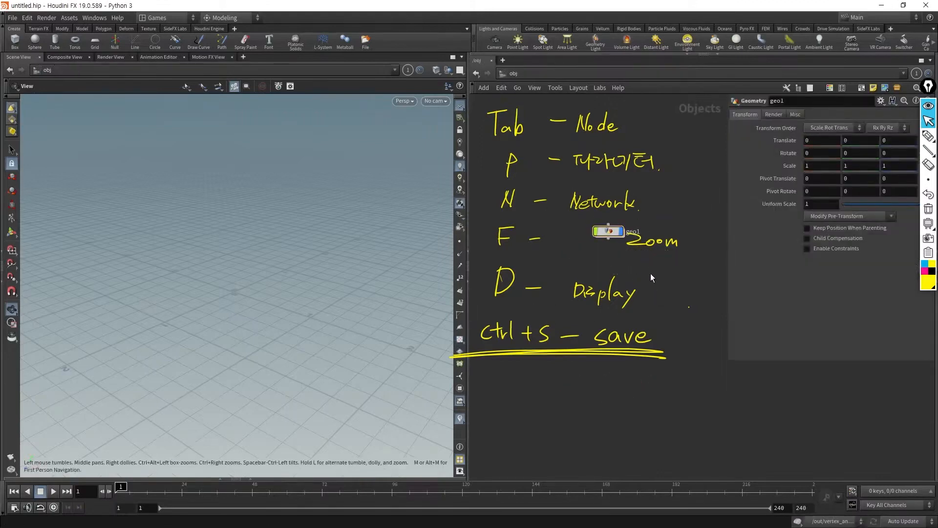
click(928, 105)
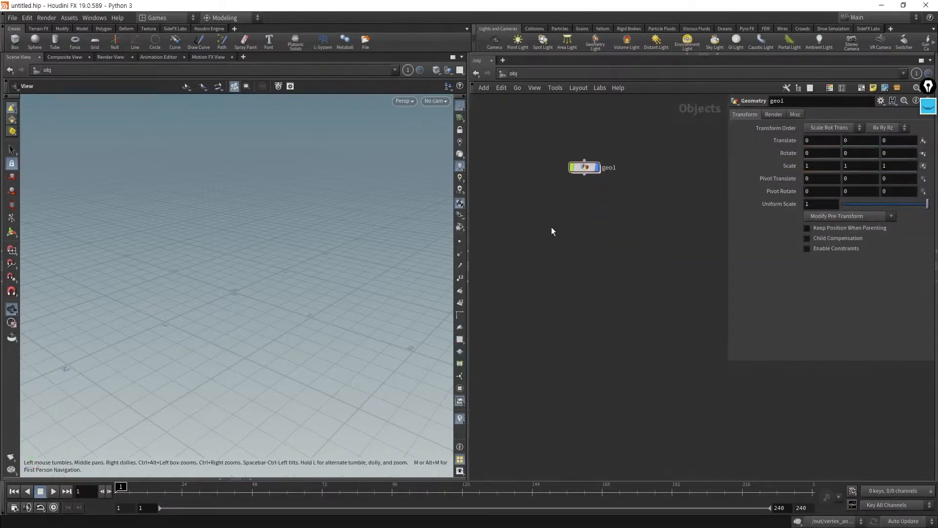
Step: Place a DOP Network node beneath the Geometry node in the obj network and go inside it
key(Tab)
text(do)
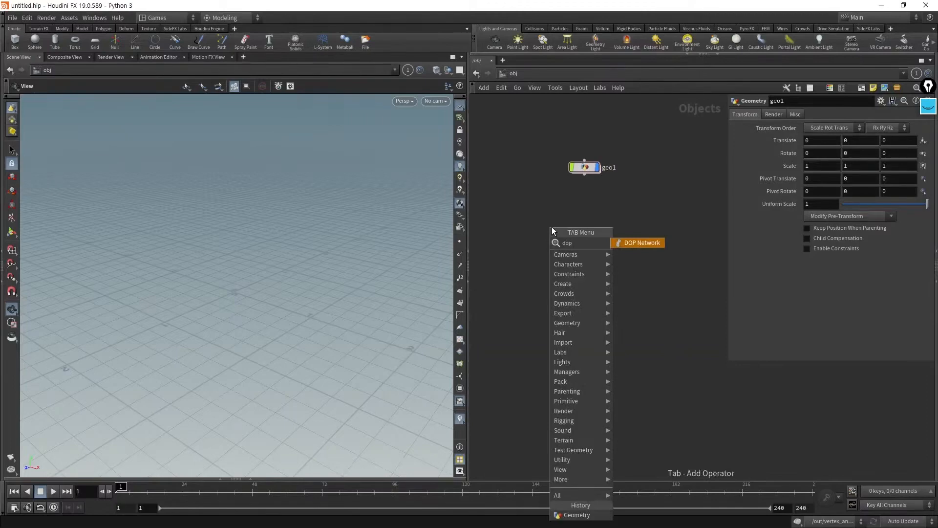
key(Return)
click(552, 226)
drag(552, 229, 602, 220)
double_click(602, 218)
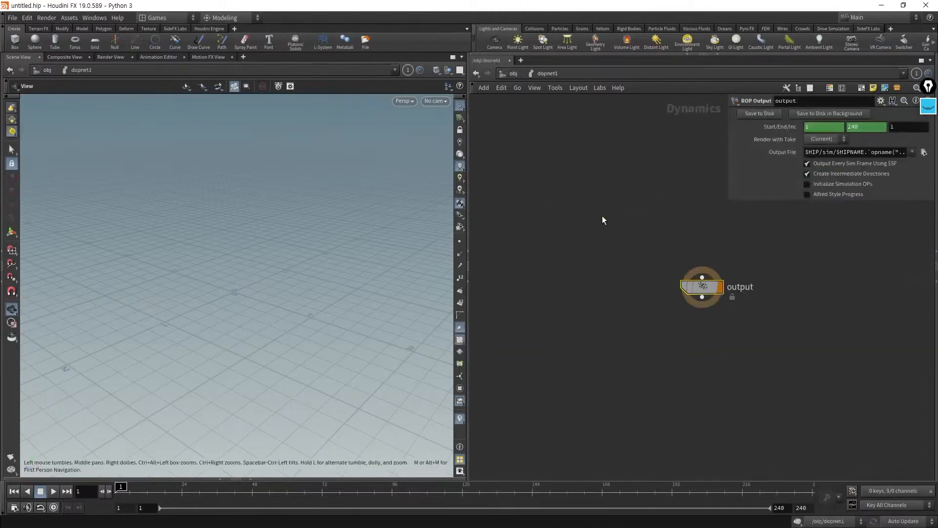
Step: Switch from inside the DOP Network to the ROPs context with the network navigation wheel
middle_drag(744, 328, 609, 441)
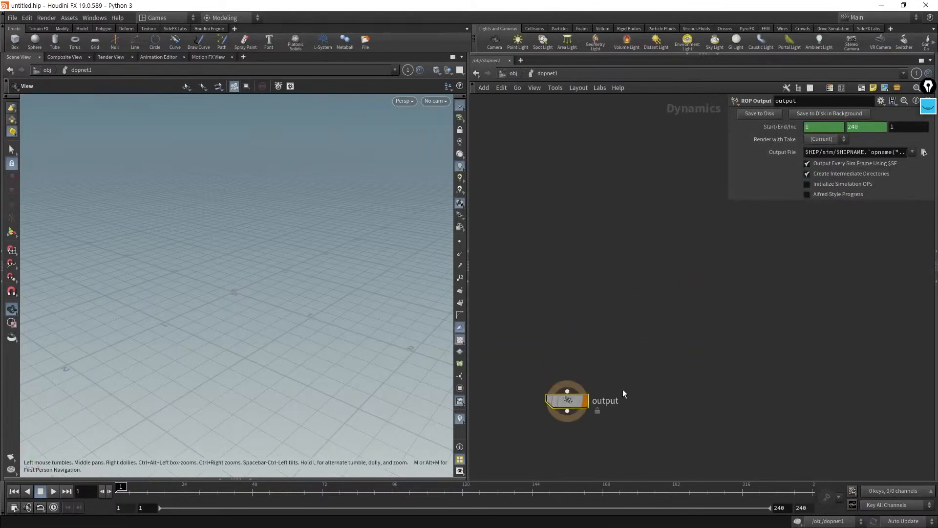
middle_drag(687, 355, 705, 355)
key(n)
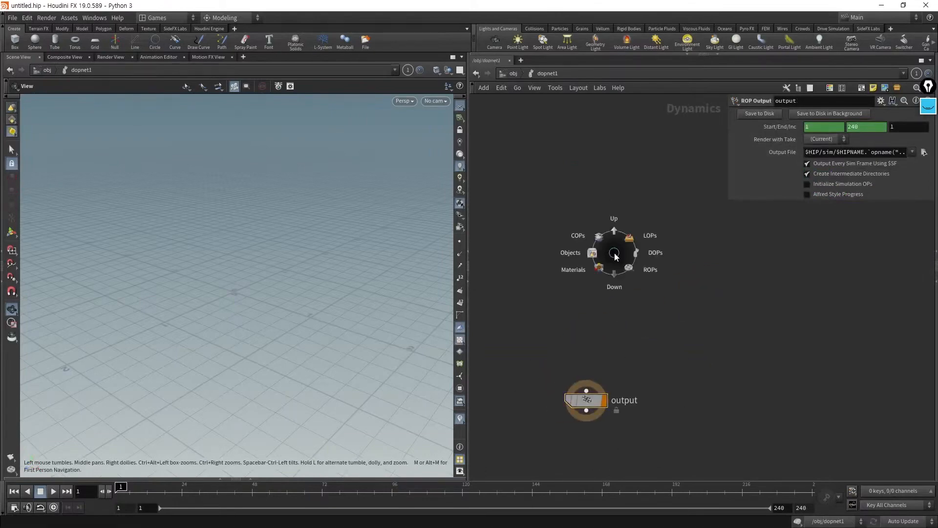
click(655, 273)
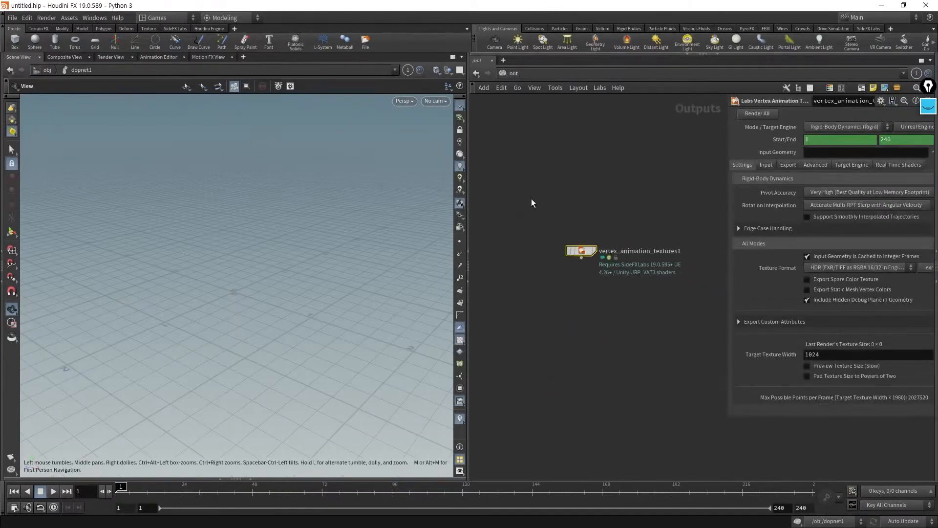
Step: Switch the network to the DOPs context and from there to the LOPs context
key(n)
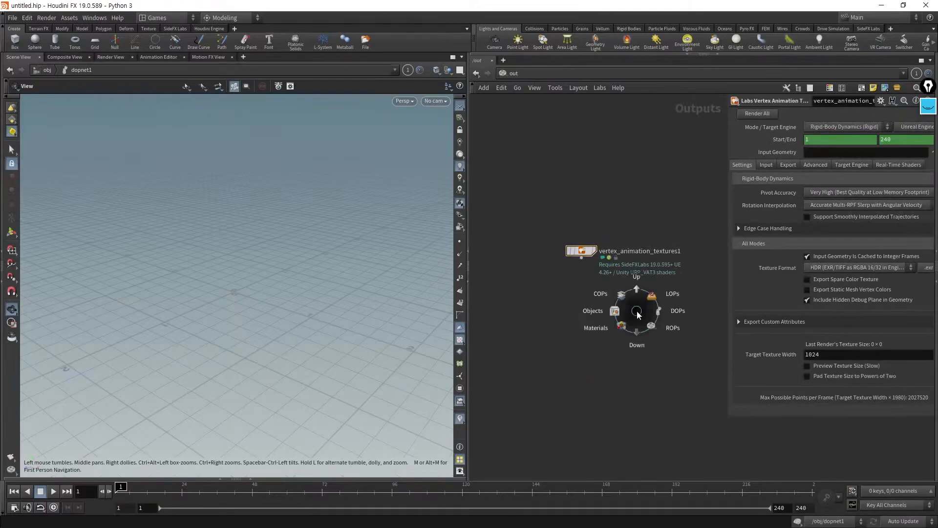
click(669, 311)
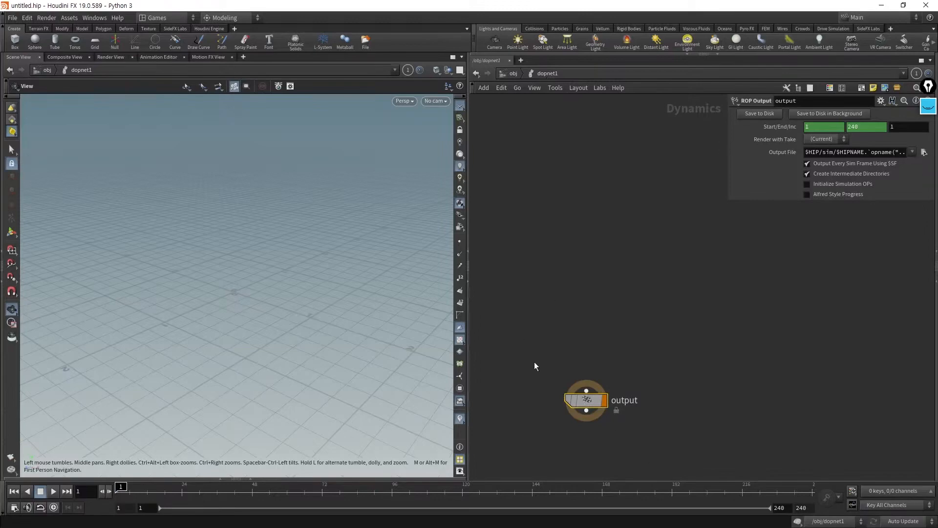
key(n)
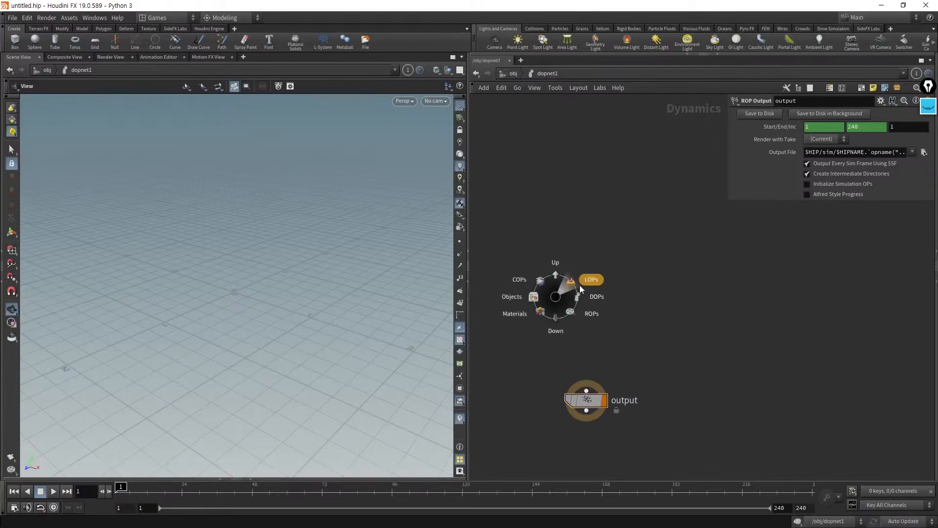
click(581, 288)
Step: Browse the node categories available in the Solaris stage network, including Primitive, without adding a node
key(Tab)
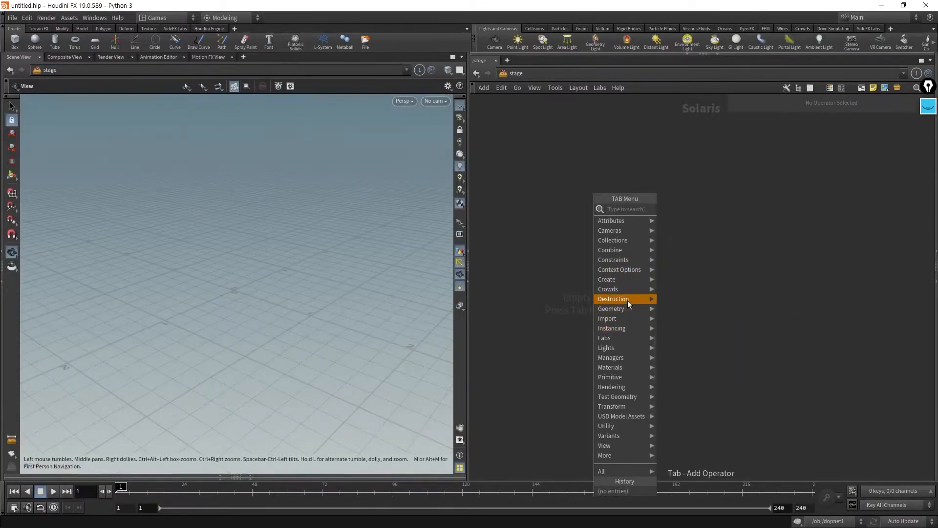
mouse_move(624, 376)
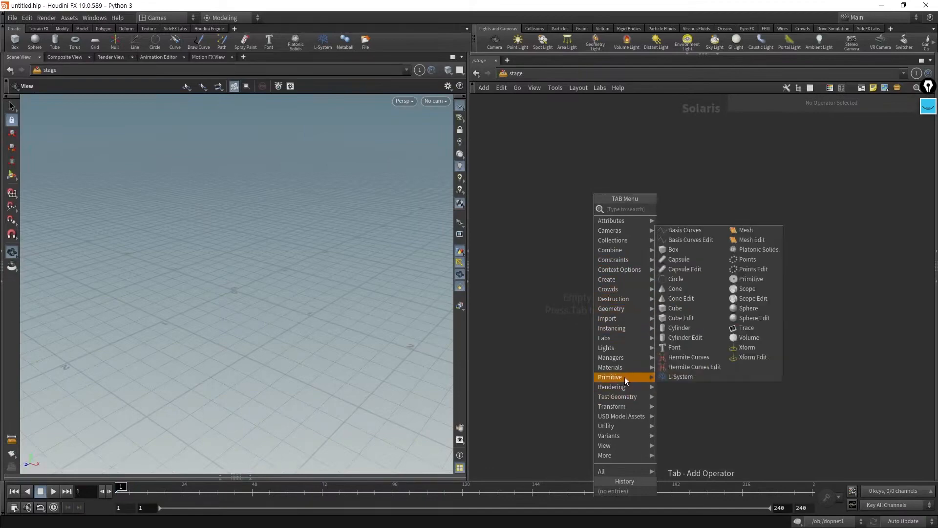
mouse_move(629, 439)
click(558, 172)
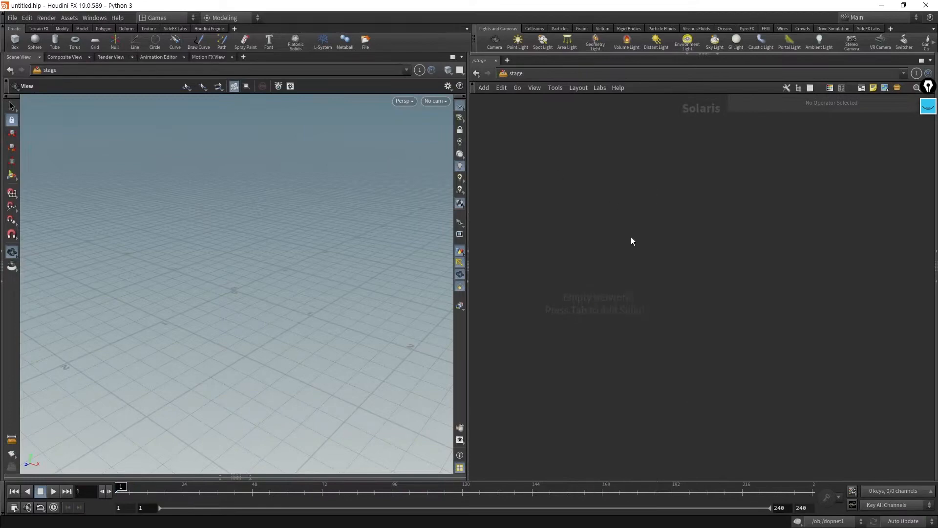
Step: Switch the network back to Objects and go inside the geo1 Geometry node
key(n)
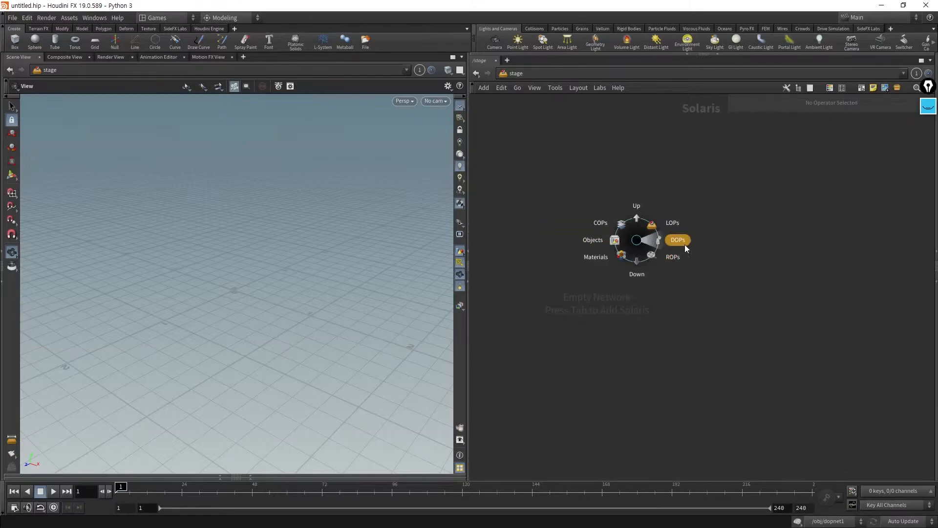
click(588, 240)
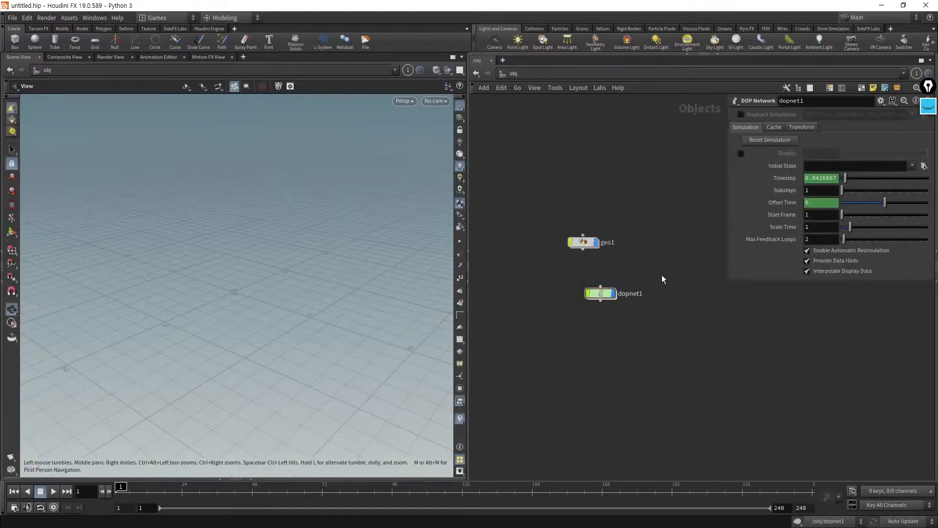
double_click(590, 242)
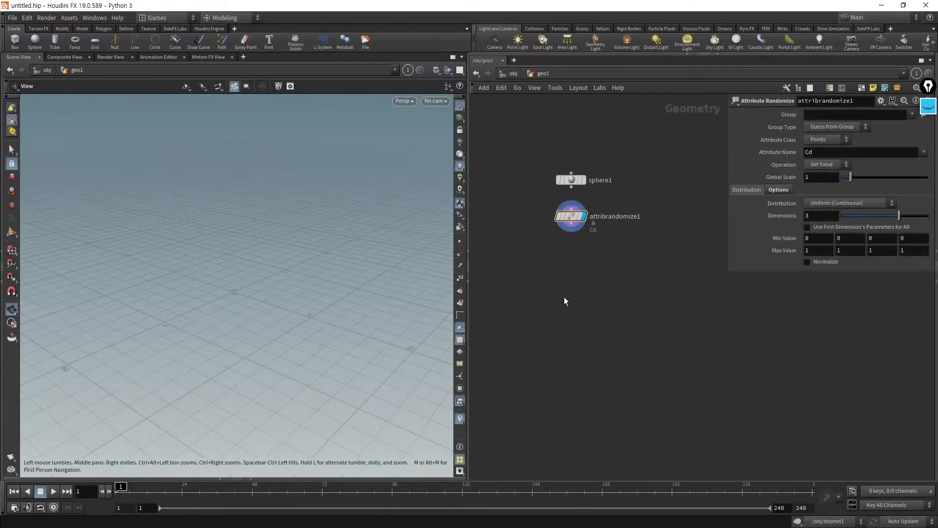
Step: Place a DOP Network node beneath the Attribute Randomize node in geo1, and delete it again
key(Tab)
click(689, 333)
key(Tab)
text(dop)
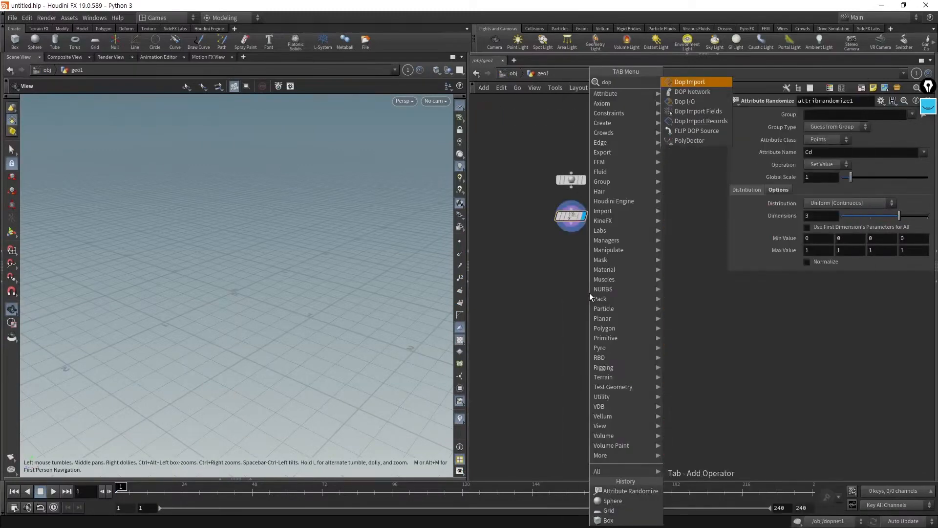
key(Down)
key(Return)
click(589, 292)
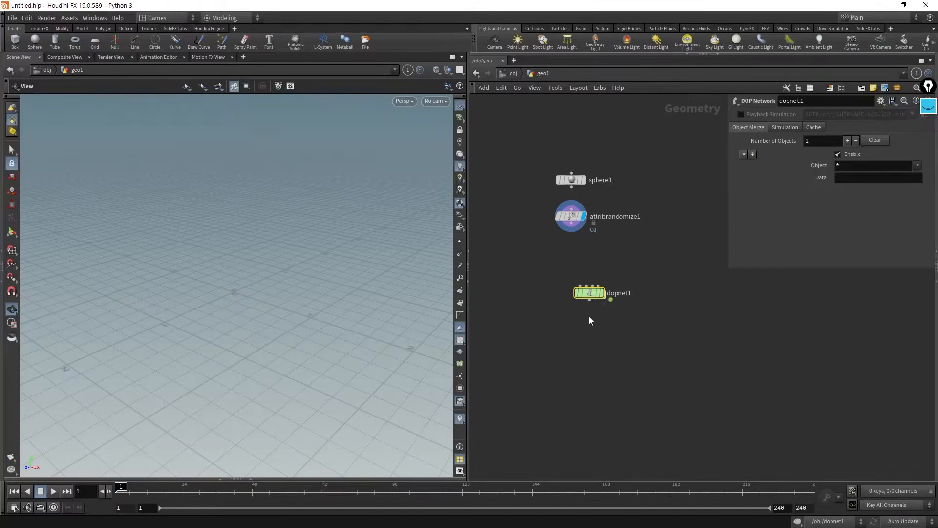
key(Delete)
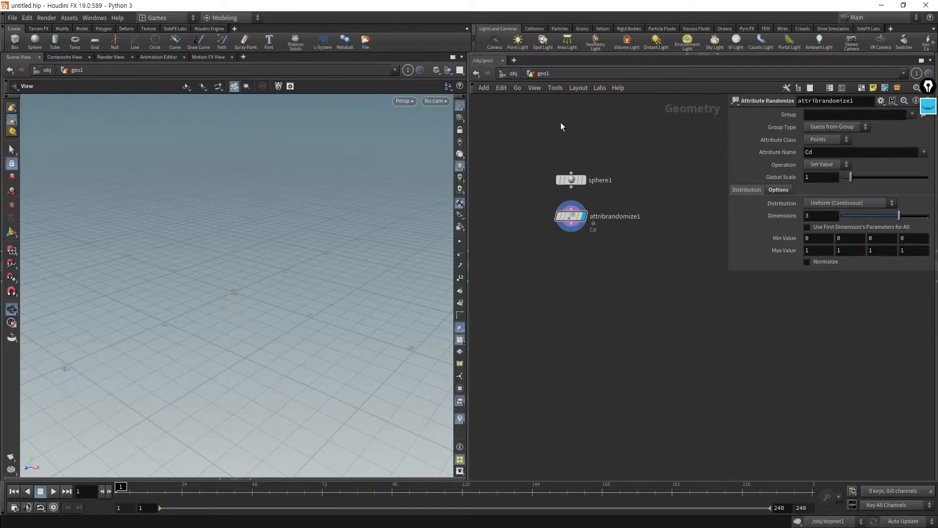
Step: Return to the obj level, briefly show the handwritten hotkey notes, and go back inside geo1
click(513, 73)
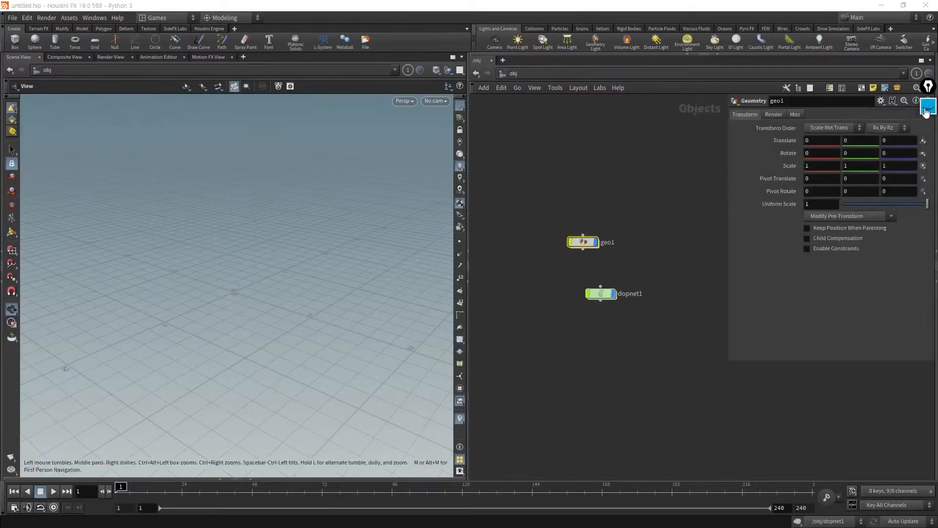
click(672, 410)
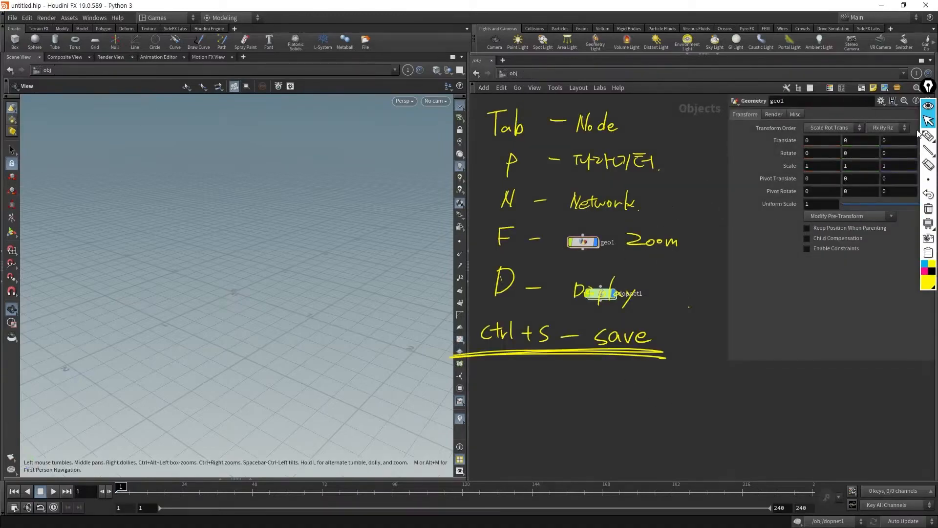
click(929, 111)
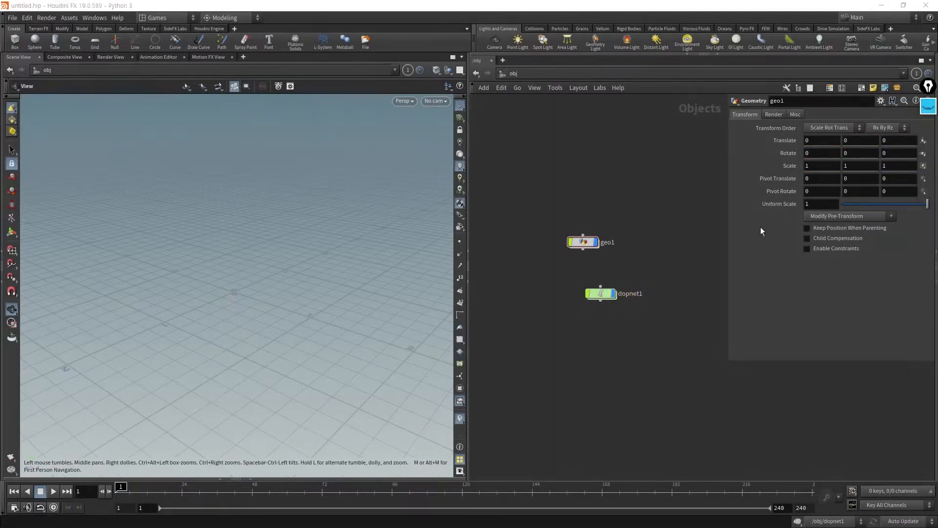
click(585, 242)
double_click(585, 242)
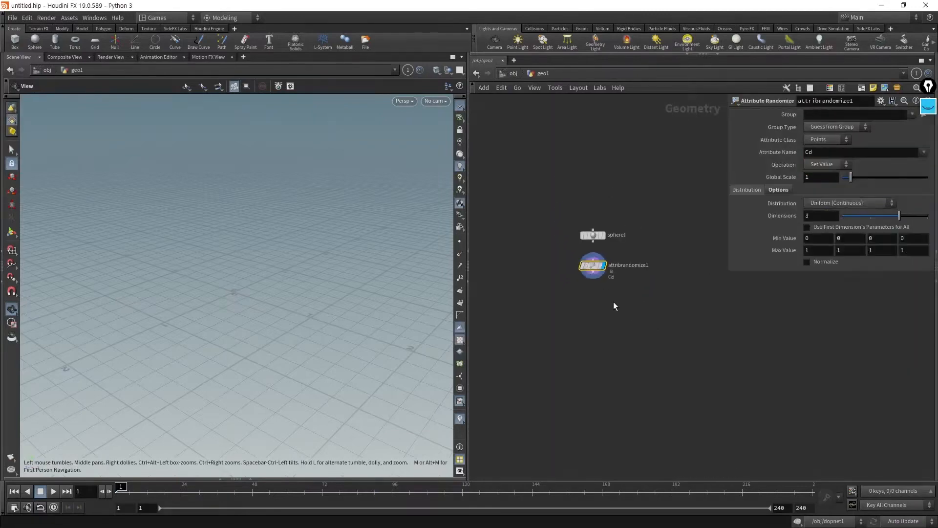
Step: Move the Attribute Randomize node far away, frame the network, and move the node back beneath the Sphere node
drag(555, 287, 713, 325)
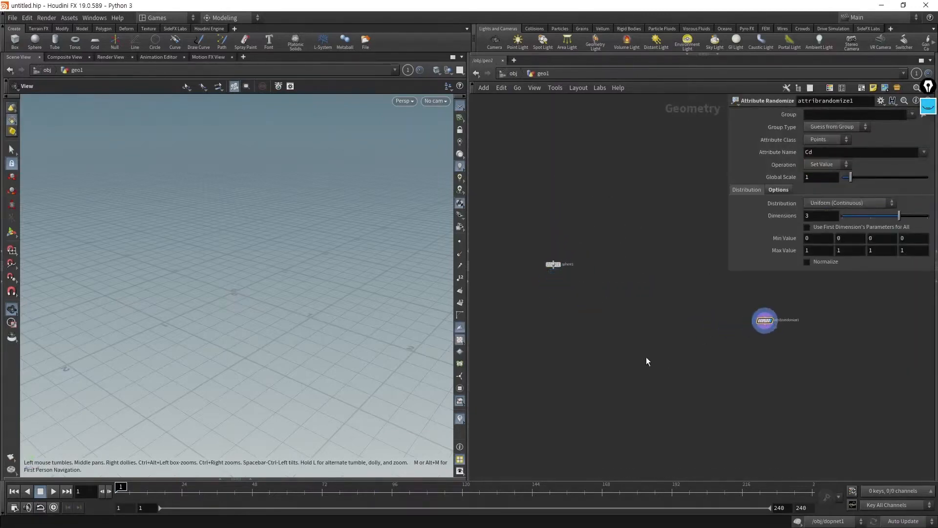
key(f)
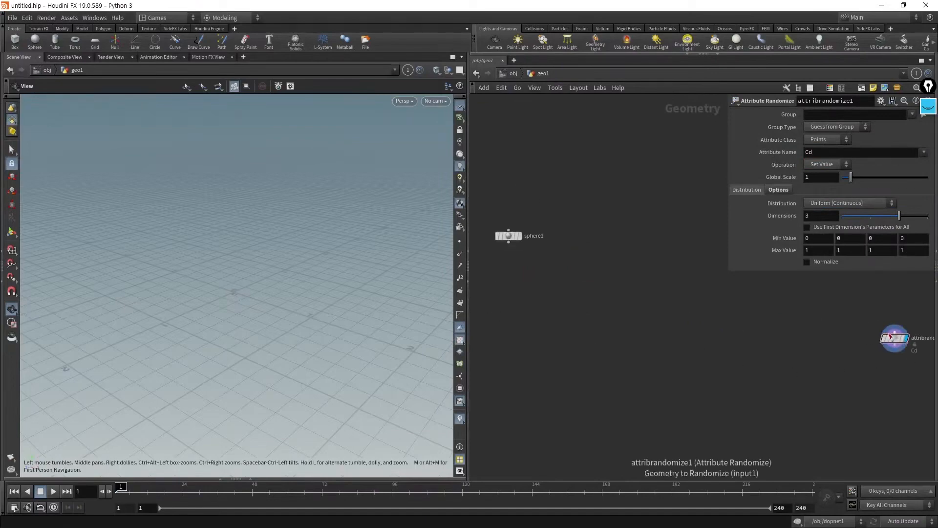
drag(893, 338, 520, 288)
key(f)
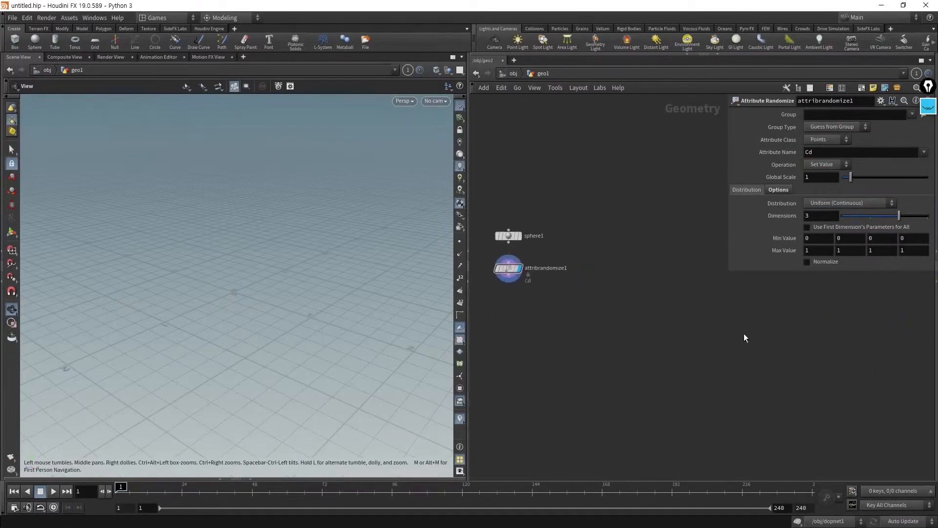
middle_drag(668, 270, 650, 277)
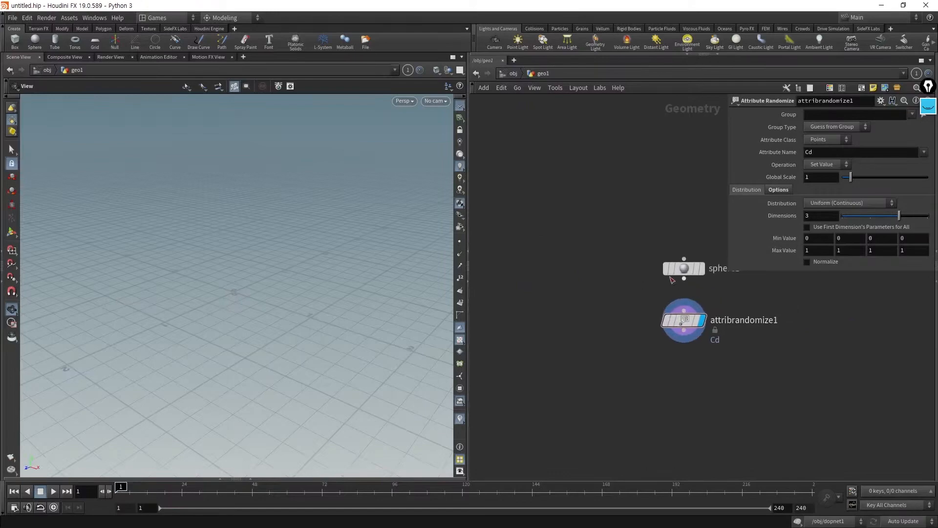
Step: Turn on the display of the Sphere node and frame the sphere in the viewport
mouse_move(702, 288)
click(707, 246)
scroll(249, 352, down, 10)
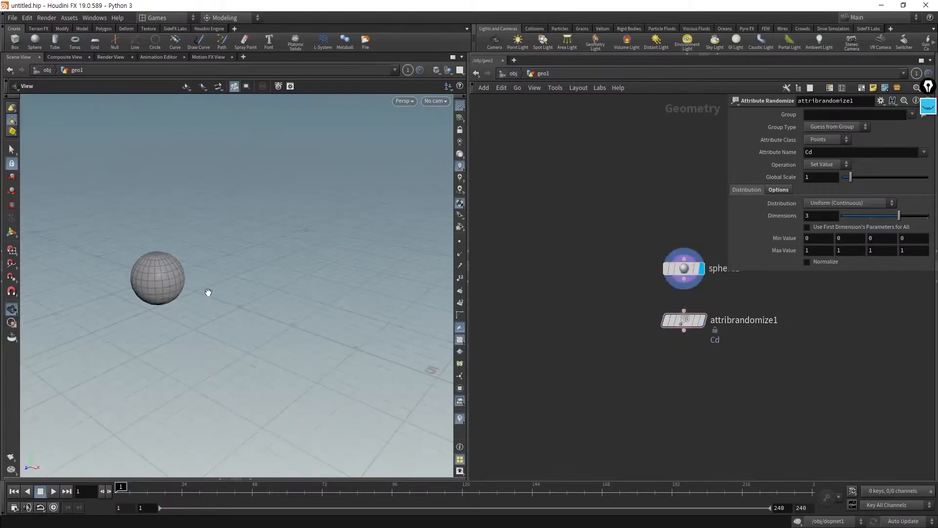
middle_drag(291, 346, 119, 292)
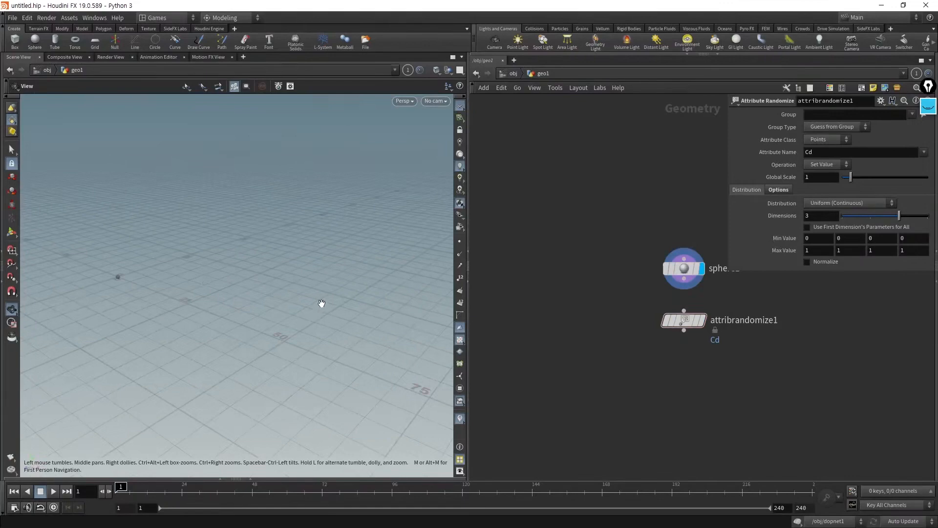
key(f)
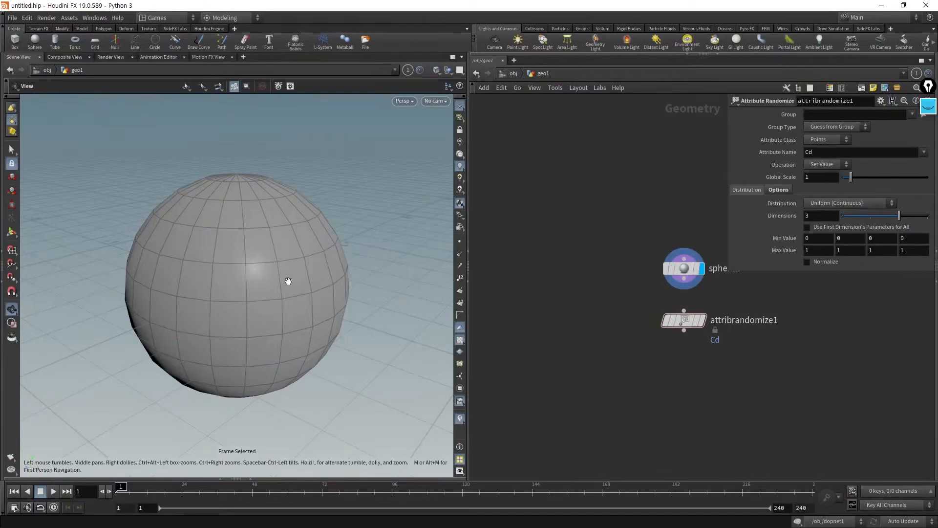
Step: Move the viewport away until the sphere is out of sight and frame it again
right_drag(288, 333, 374, 325)
middle_drag(374, 325, 126, 460)
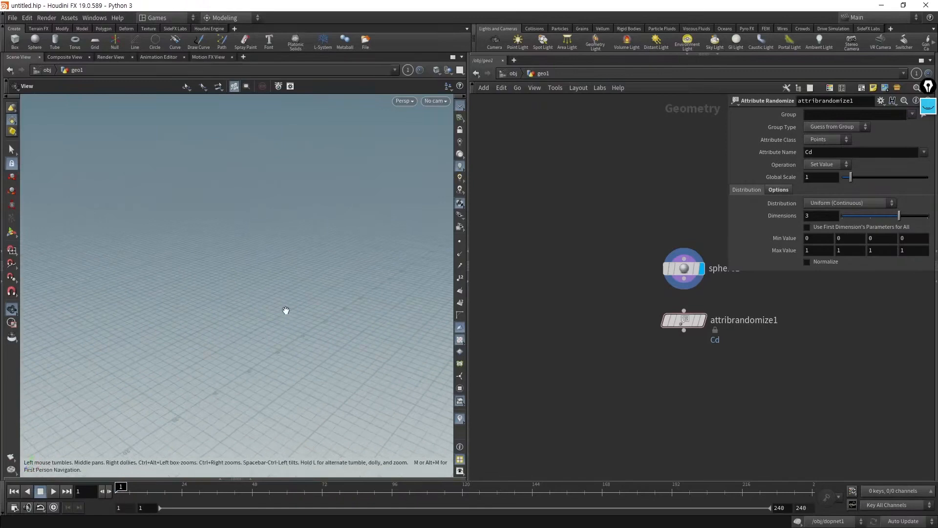
key(f)
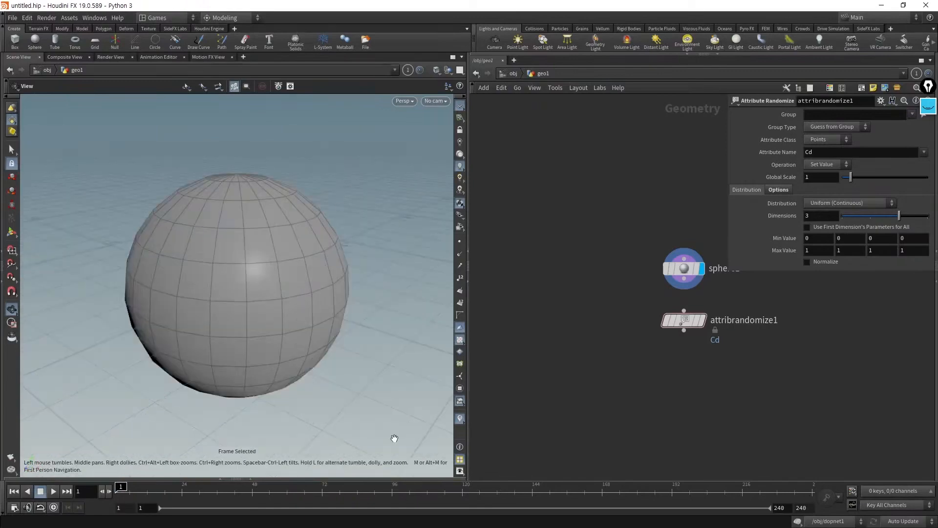
Step: Select the Sphere node to show its parameters, and briefly show and hide the handwritten hotkey notes
click(683, 269)
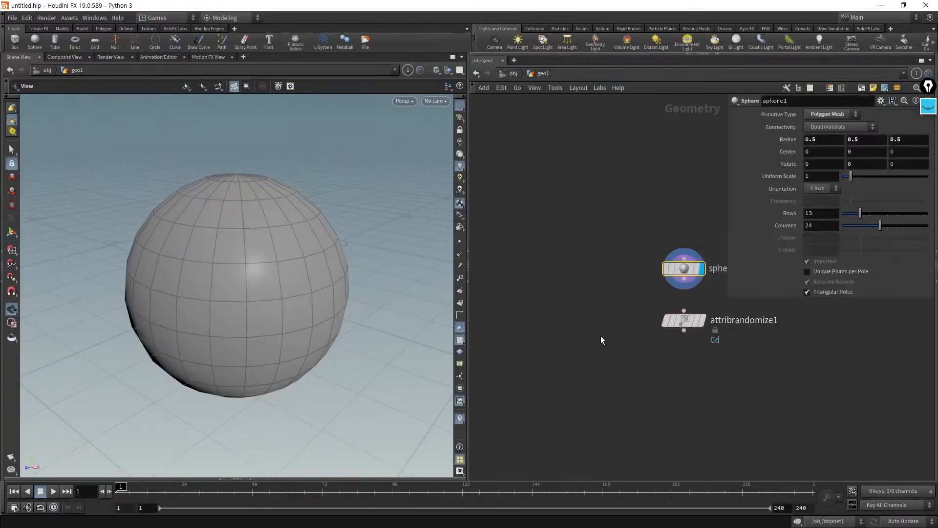
middle_drag(620, 334, 537, 338)
scroll(537, 338, down, 2)
click(929, 108)
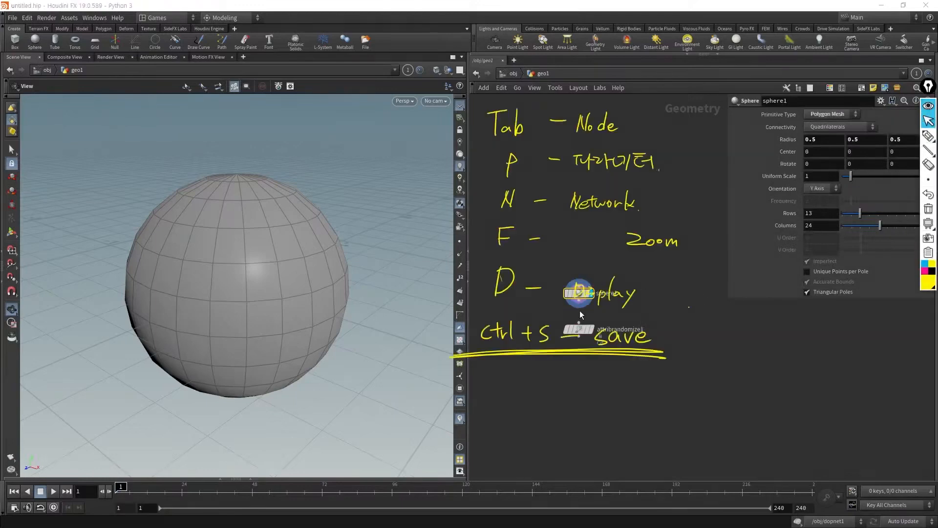
click(931, 110)
Step: Open the viewport's Display Options and place the dialog over the network editor, clear of the viewport
mouse_move(323, 331)
right_down()
mouse_move(258, 350)
mouse_move(204, 331)
right_up()
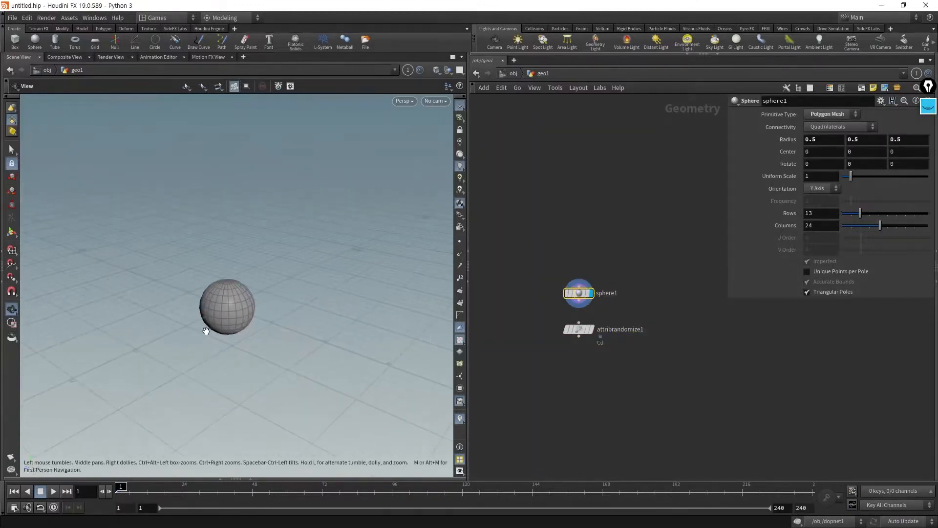
drag(204, 331, 204, 317)
drag(299, 251, 280, 258)
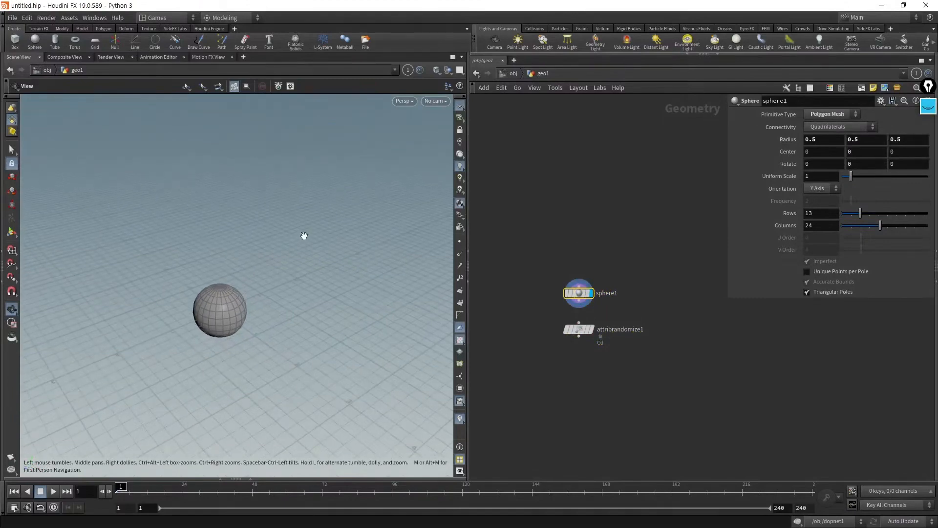
key(d)
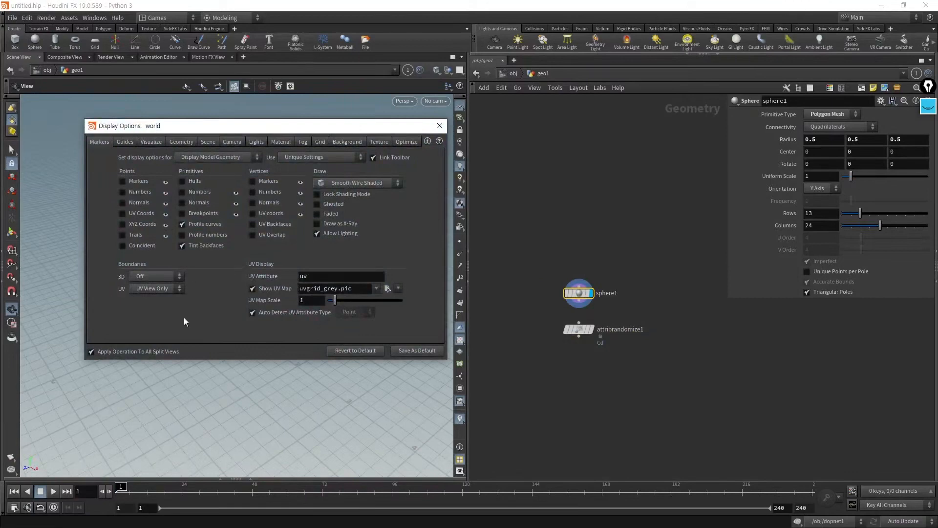
drag(292, 128, 723, 159)
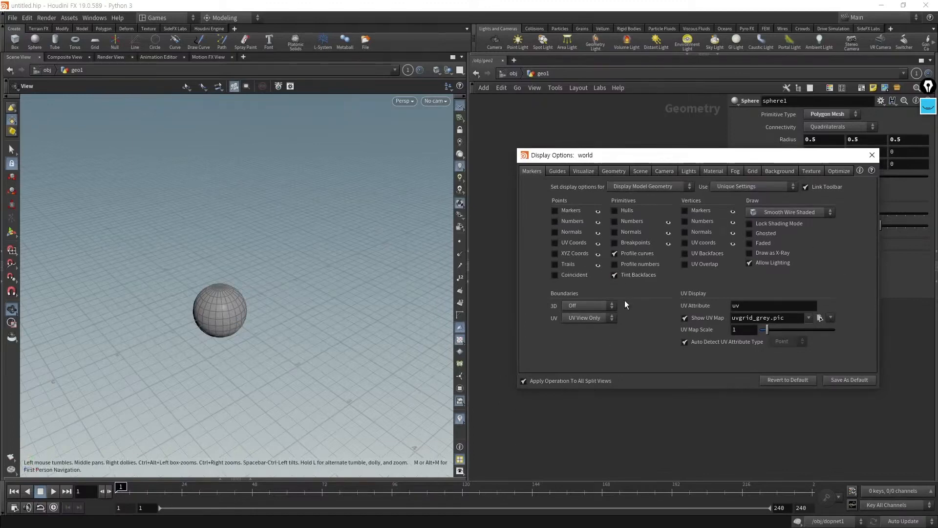
Step: Try the Dark color scheme for the viewport background, and set it to Grey instead
click(780, 171)
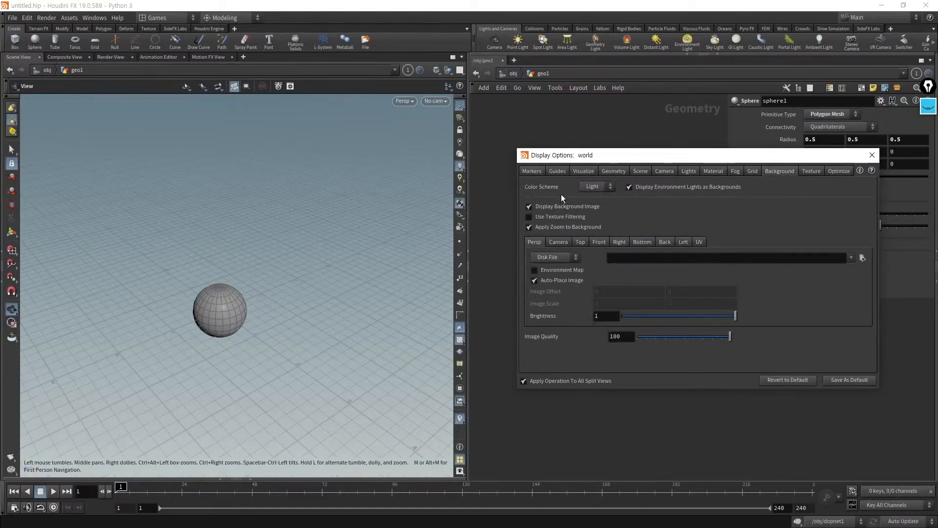
click(600, 188)
click(597, 200)
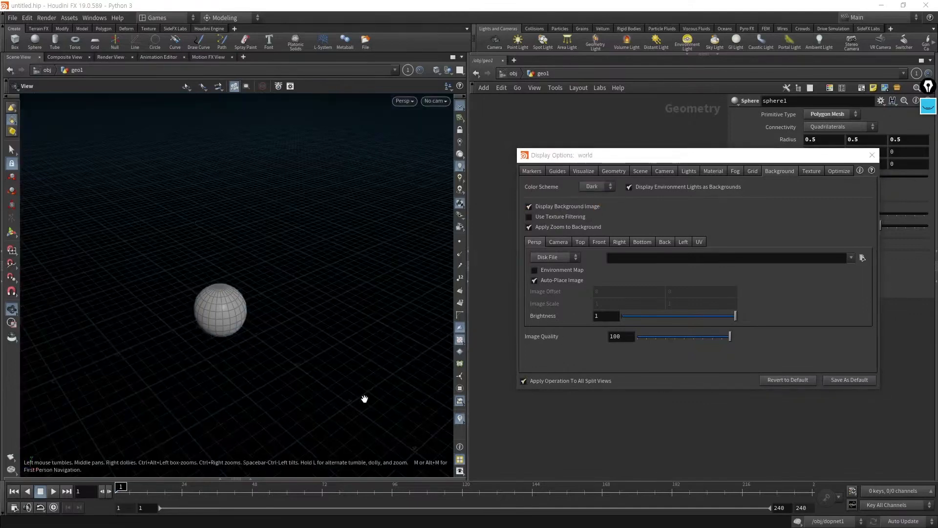
click(594, 189)
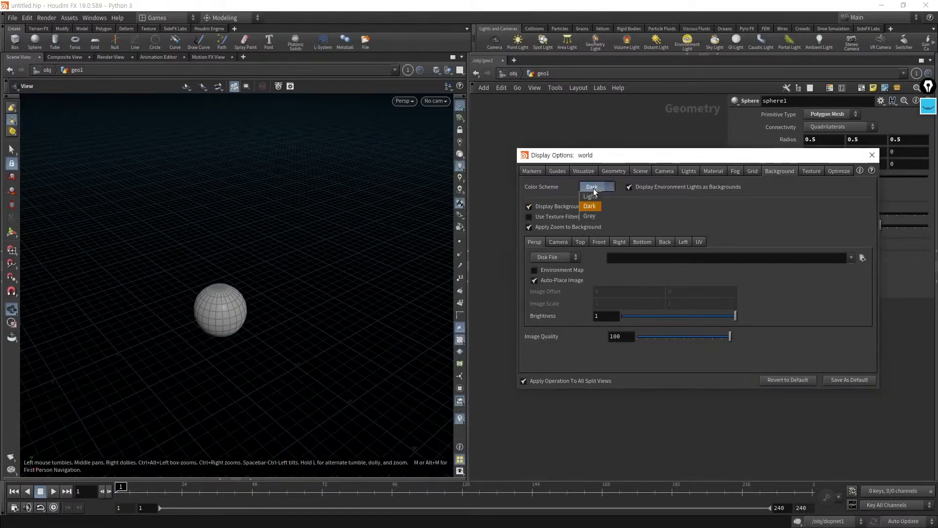
click(590, 216)
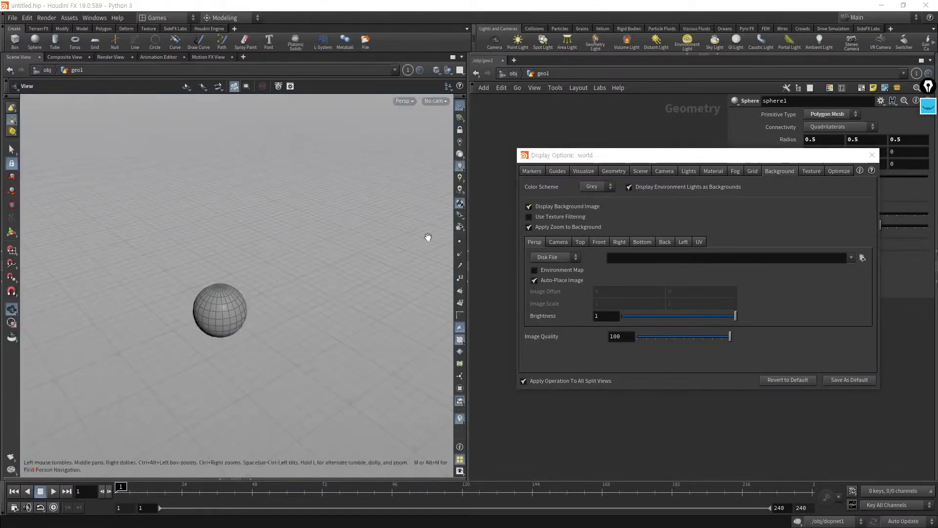
Step: Set the viewport's background color scheme to Dark
click(653, 188)
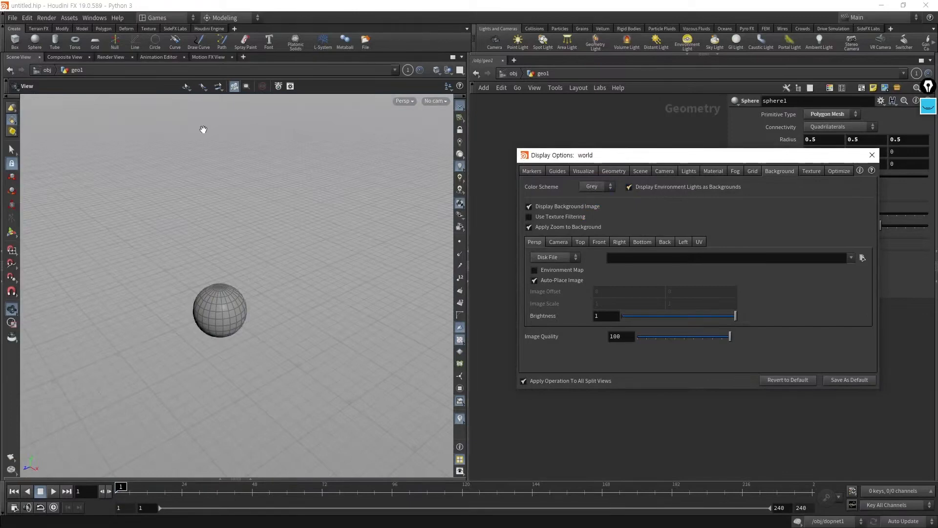
drag(241, 314, 314, 289)
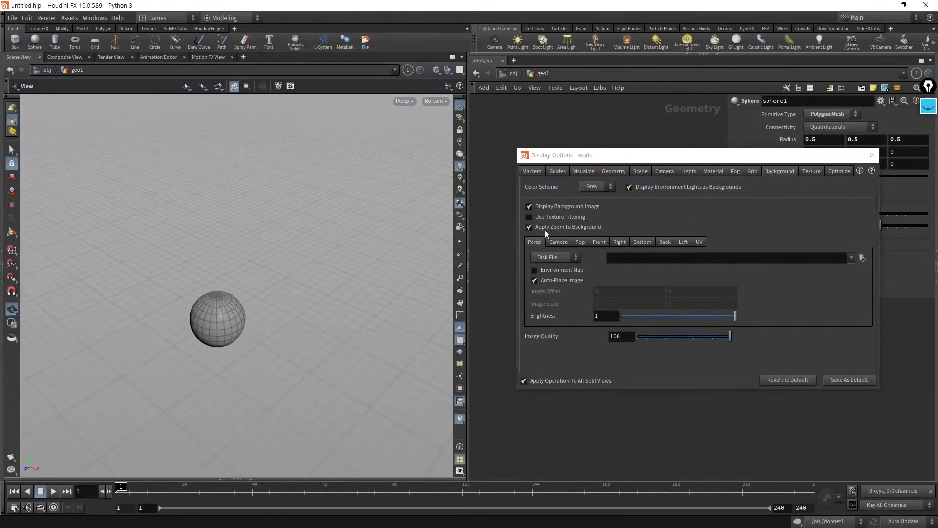
click(595, 186)
click(579, 207)
click(581, 187)
click(586, 207)
drag(266, 349, 400, 338)
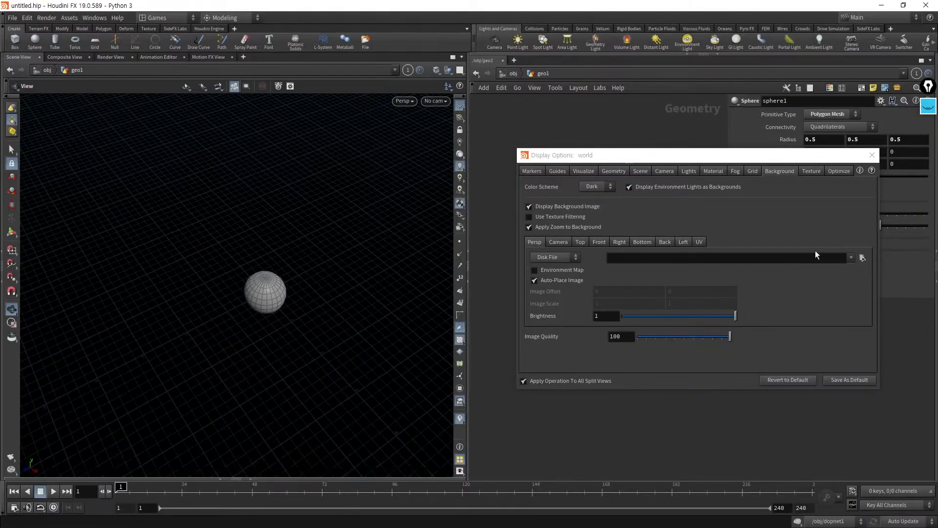
drag(315, 327, 310, 331)
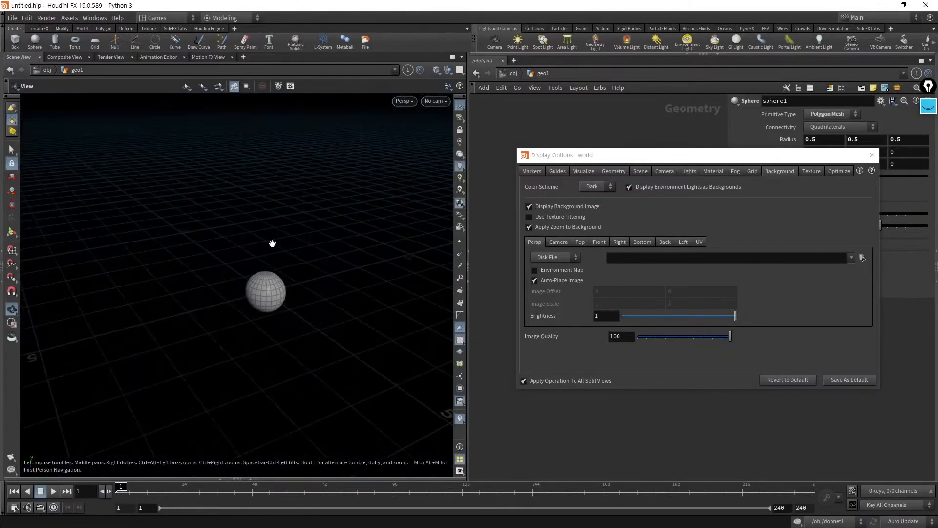
drag(366, 312, 406, 325)
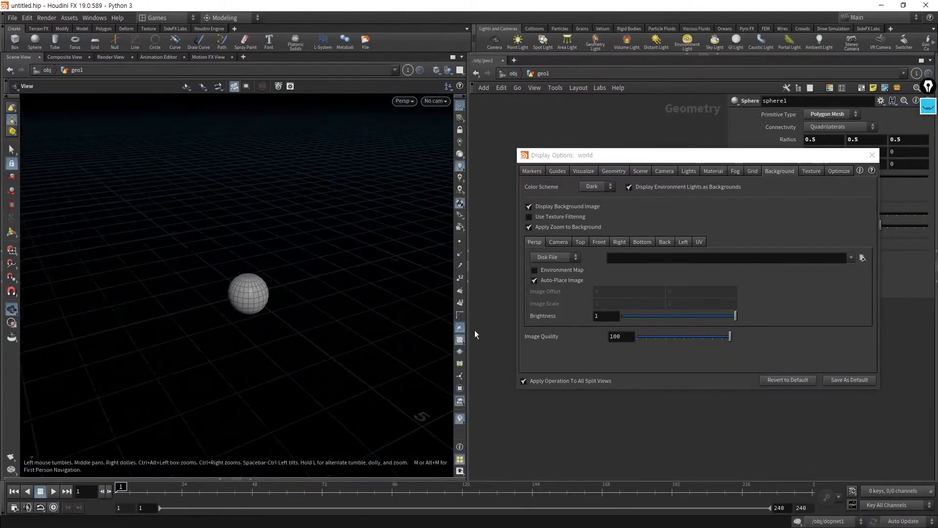
Step: Show the sphere's normals, reduce the Scale Normal guide size to 0.13 after trying 0.76, and close Display Options with the normals hidden
click(581, 171)
click(617, 172)
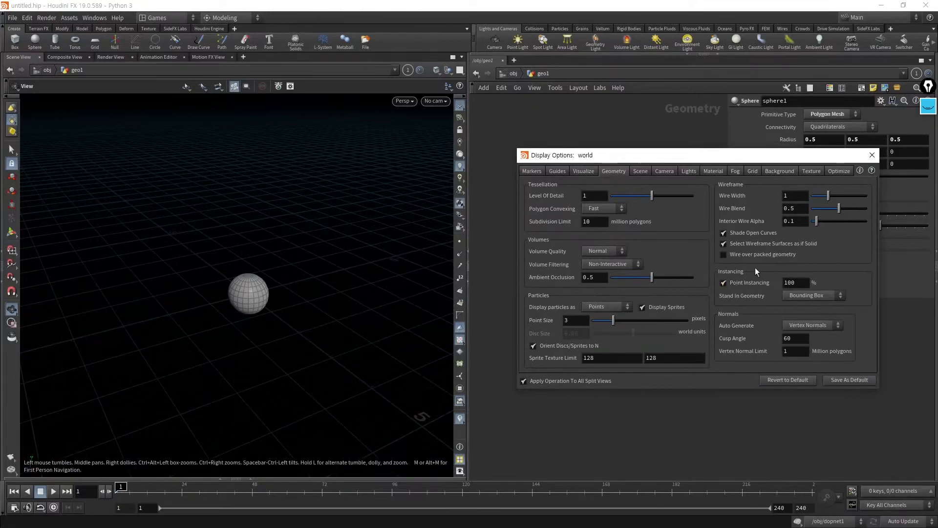
click(643, 172)
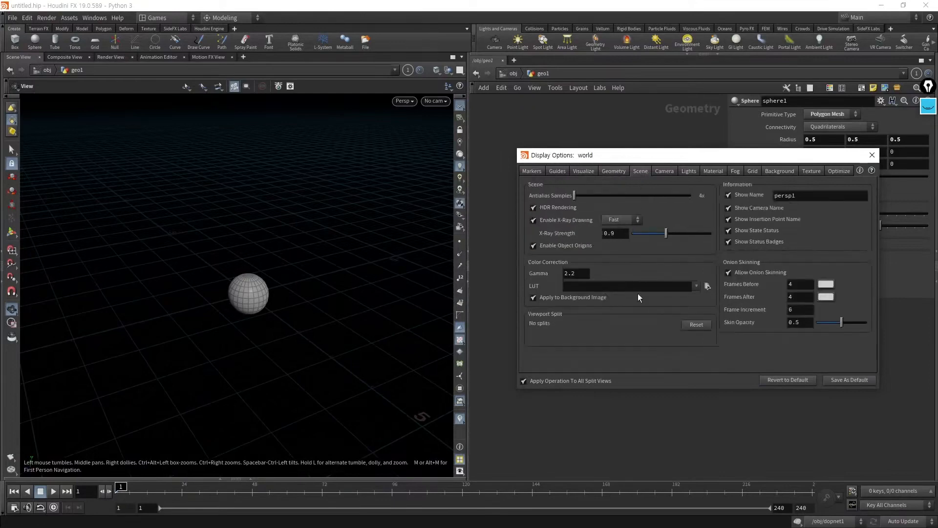
click(583, 171)
click(557, 172)
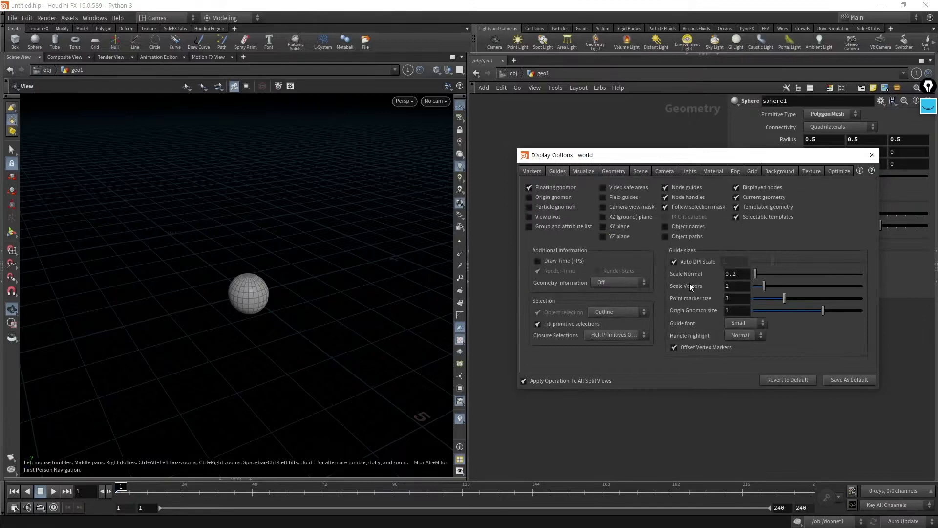
click(460, 253)
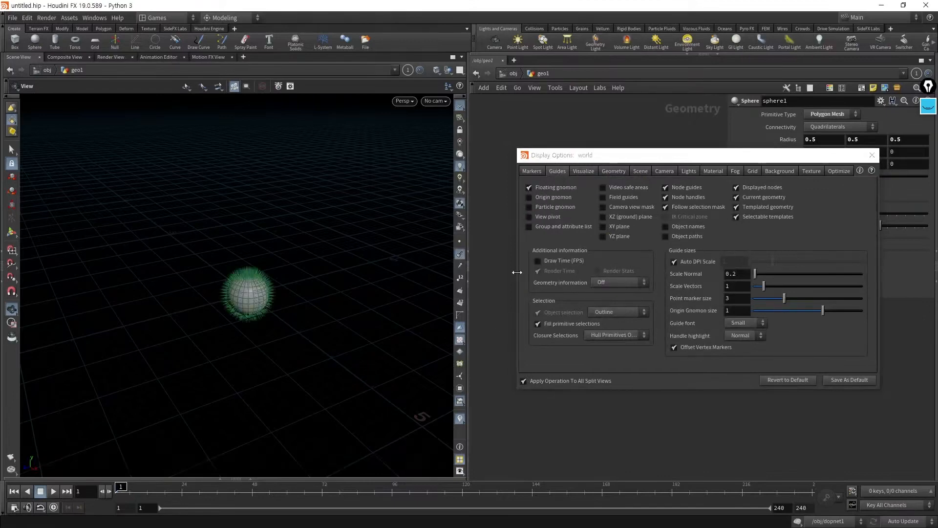
drag(755, 273, 760, 292)
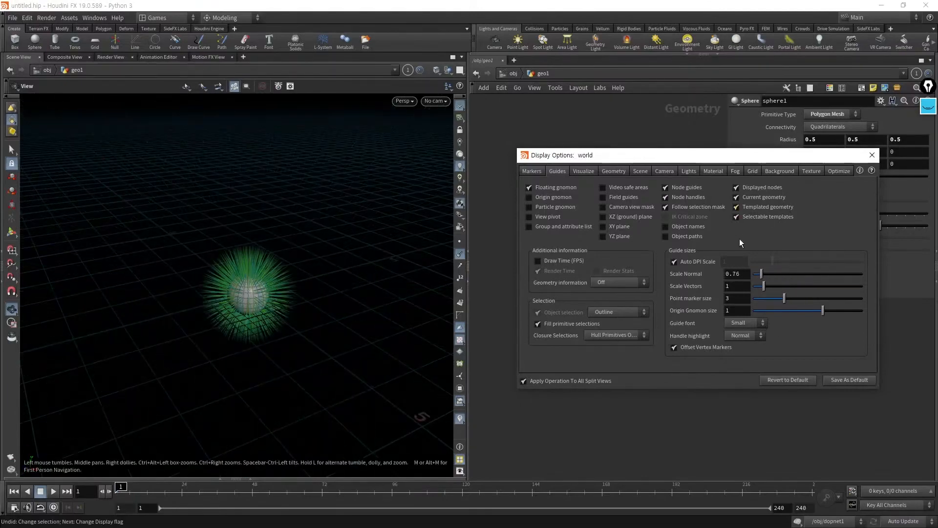
drag(761, 281, 755, 277)
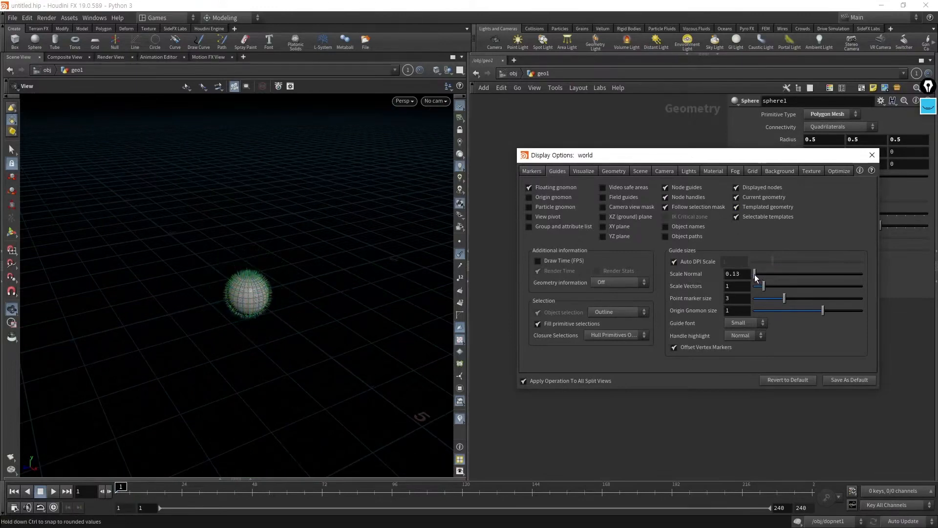
click(872, 155)
click(459, 254)
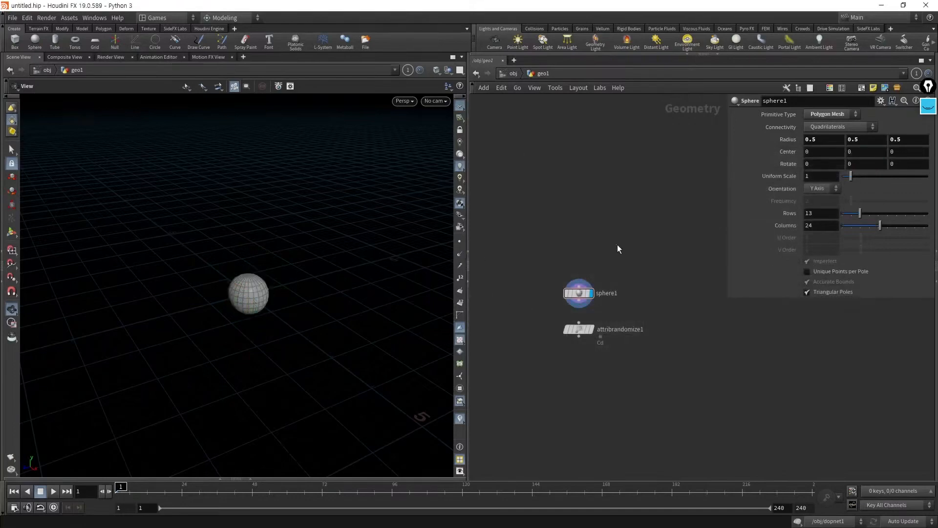
click(27, 18)
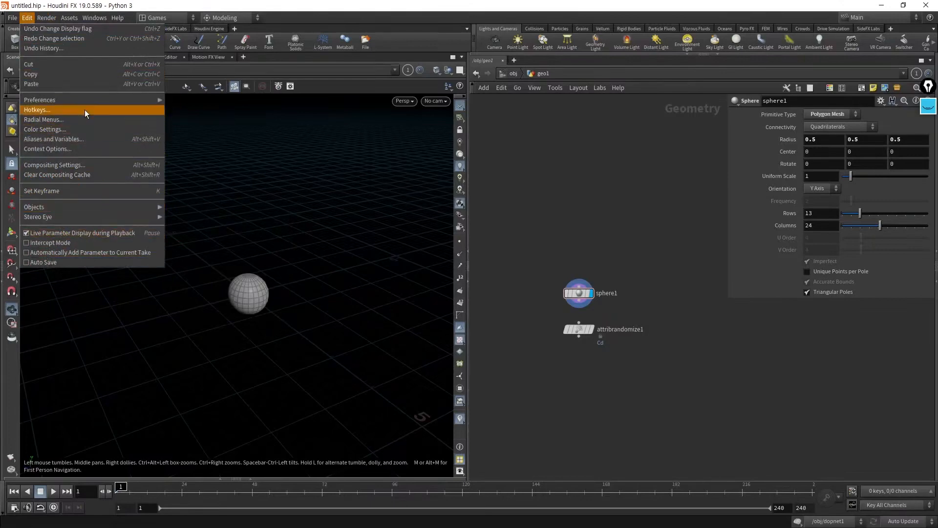
mouse_move(52, 22)
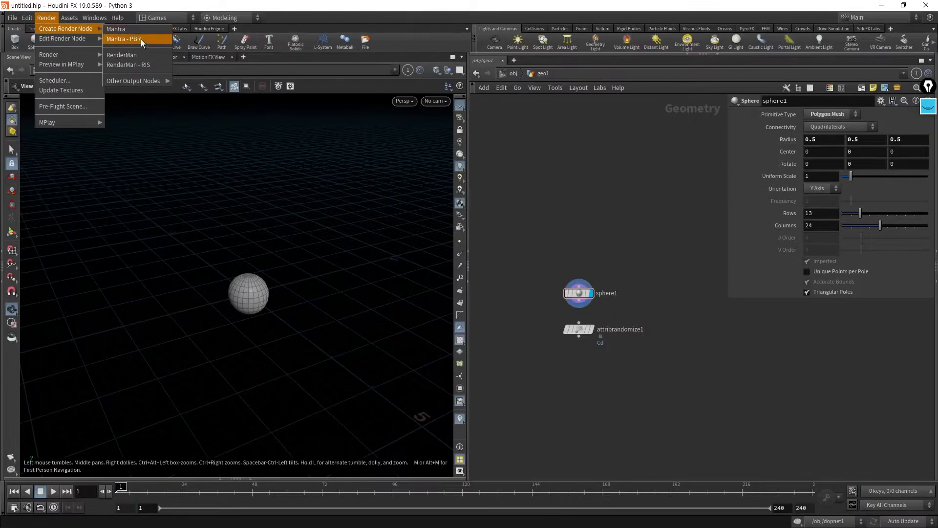
mouse_move(126, 81)
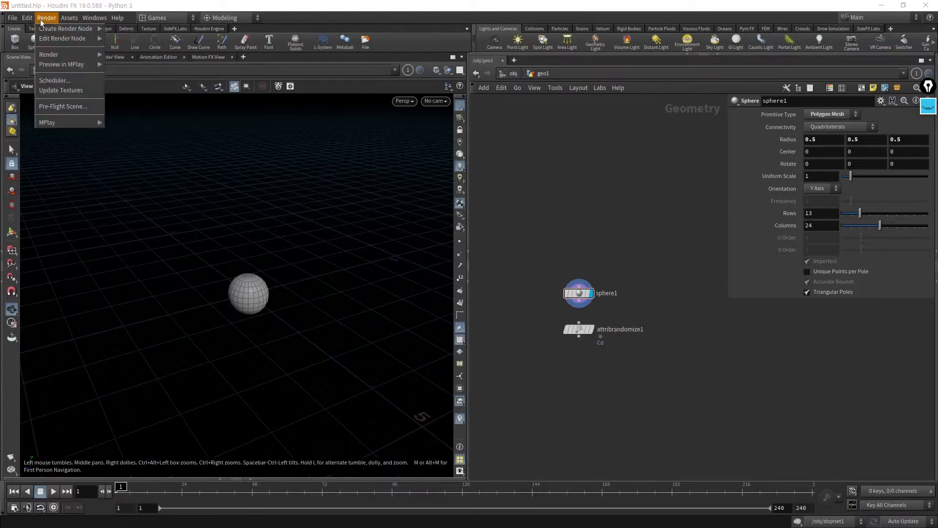
click(564, 213)
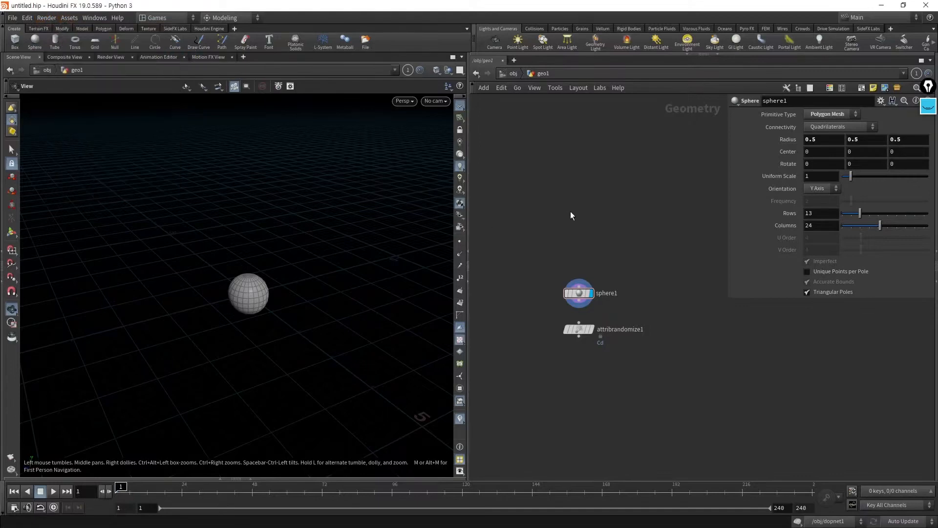
Step: Switch the network editor to the out context and add a Mantra node above the vertex animation textures node
key(n)
click(604, 227)
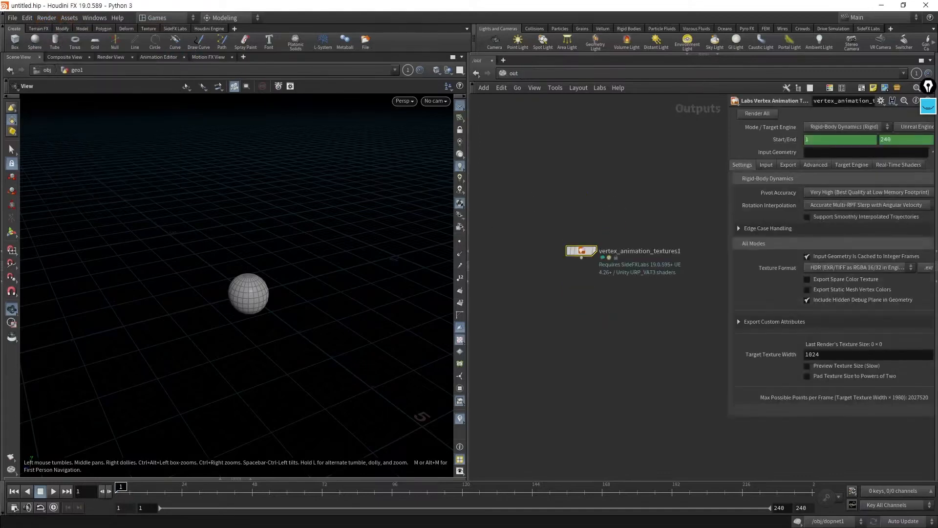
key(Tab)
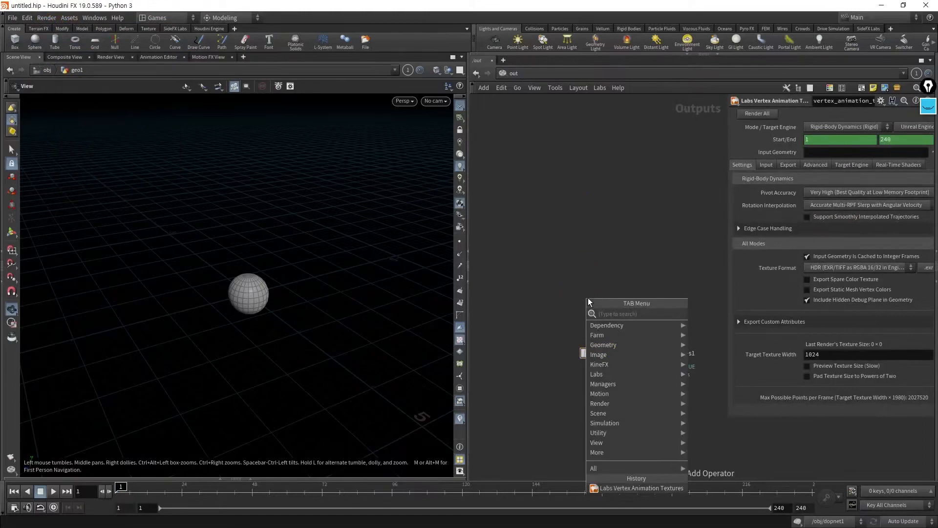
text(man)
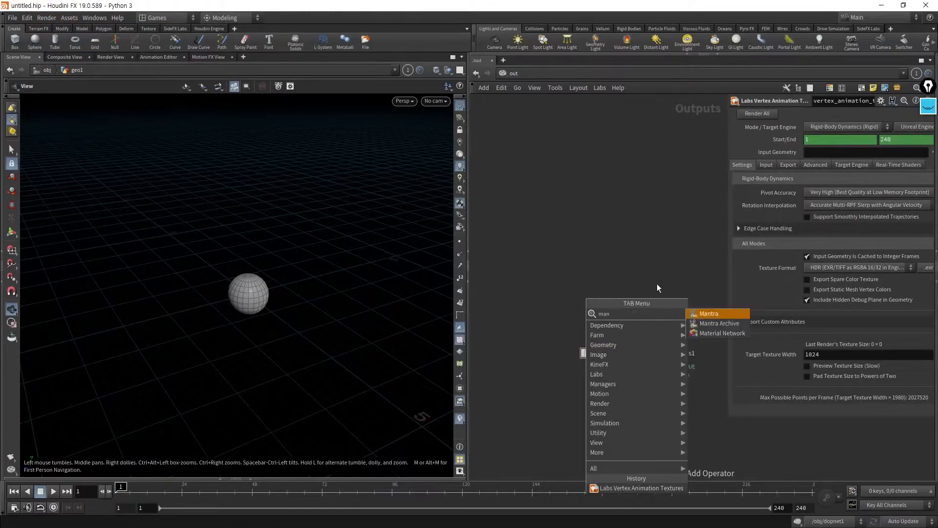
click(711, 313)
click(603, 241)
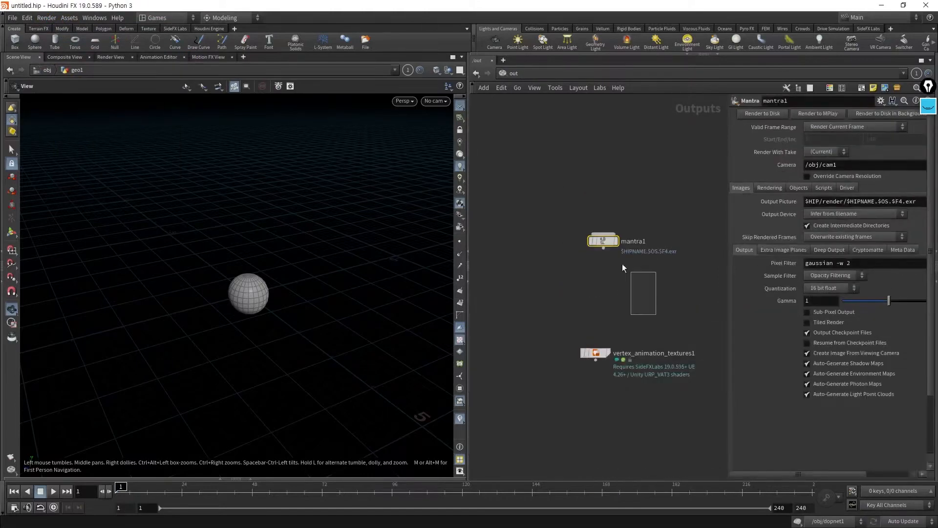
drag(658, 258, 562, 202)
Step: Render the scene with mantra1 in the Render View, and return to the Scene View
click(110, 59)
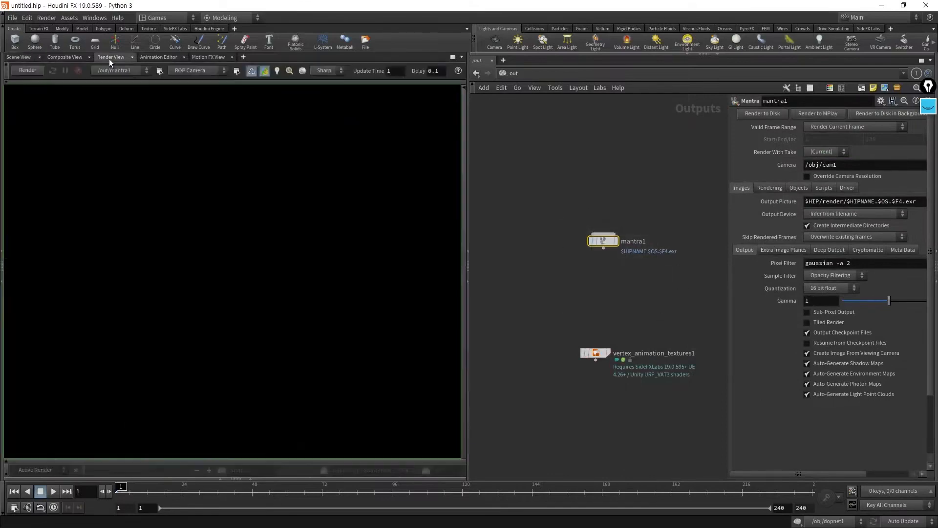
click(25, 71)
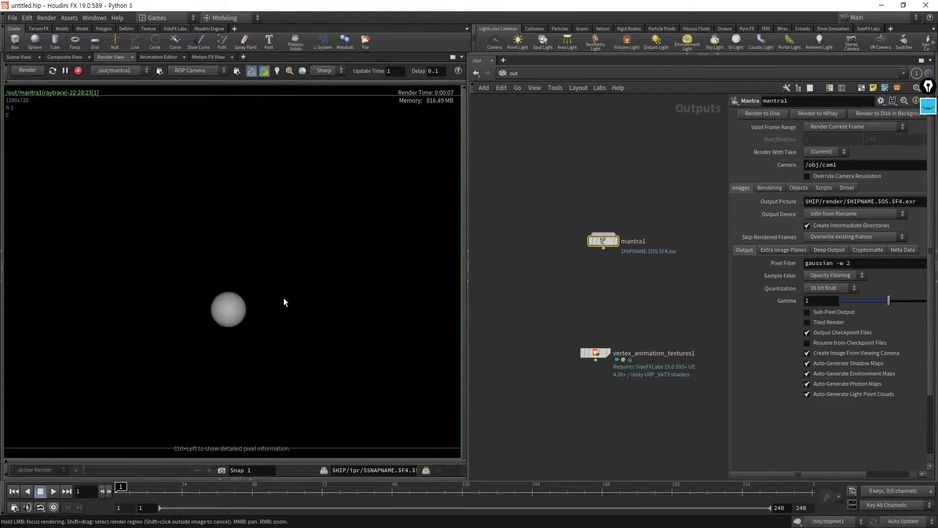
click(20, 57)
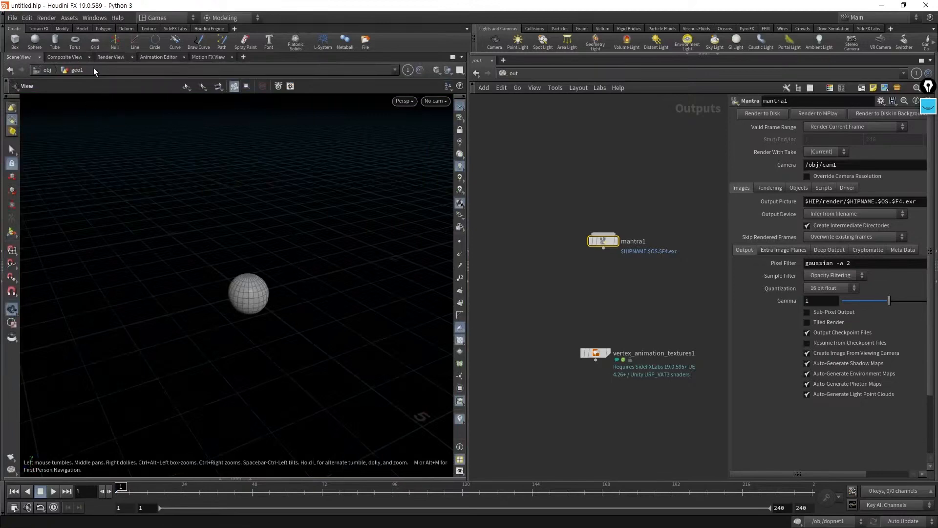
Step: Bring back the handwritten hotkey notes and clear them all from the screen
click(68, 18)
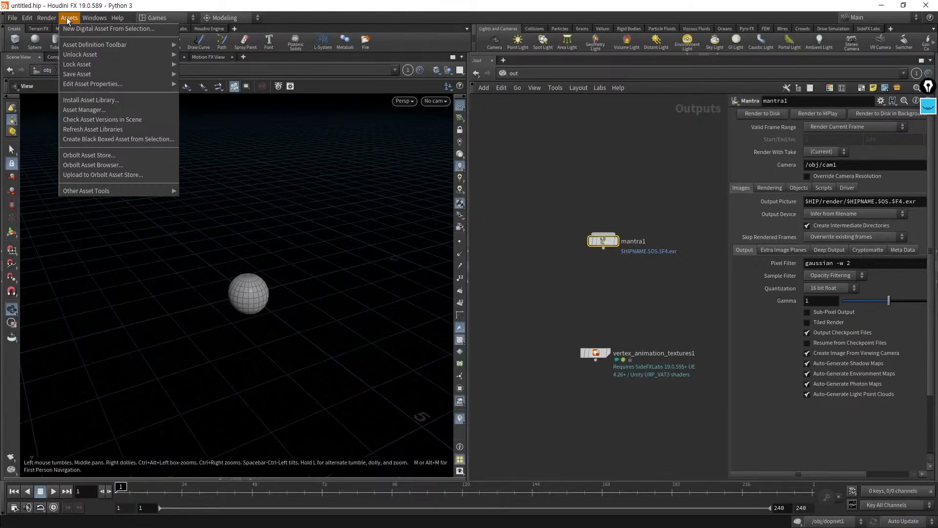
click(928, 106)
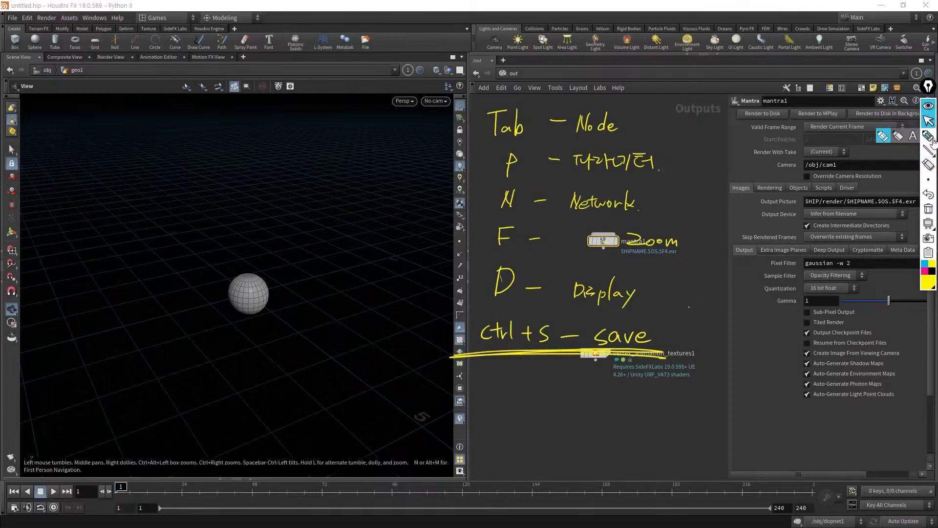
click(929, 209)
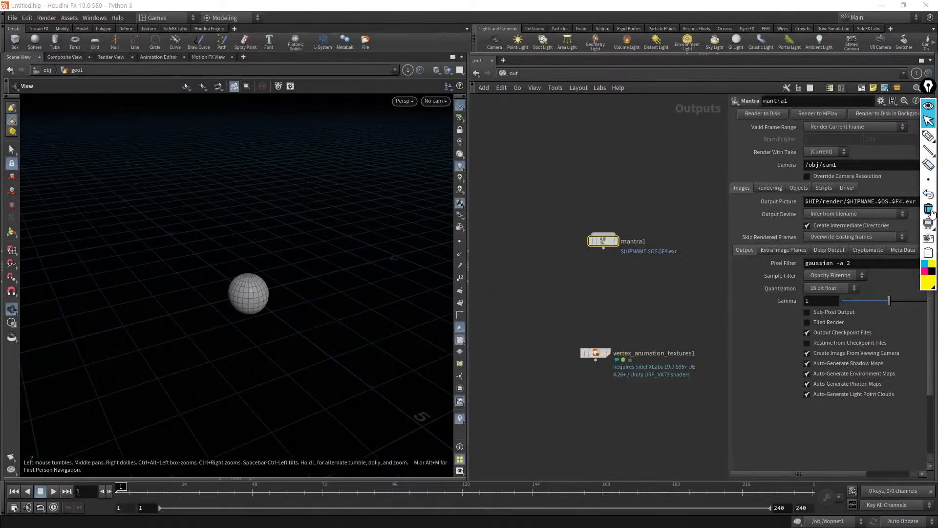
Step: Handwrite HDA in yellow in the empty area above the mantra1 node and circle it
click(928, 136)
mouse_move(540, 135)
mouse_down()
mouse_move(540, 166)
mouse_move(557, 150)
mouse_up()
mouse_move(557, 131)
mouse_down()
mouse_move(558, 171)
mouse_move(567, 170)
mouse_up()
mouse_move(567, 131)
mouse_down()
mouse_move(581, 165)
mouse_move(615, 167)
mouse_move(617, 157)
mouse_up()
click(620, 163)
mouse_move(642, 200)
mouse_down()
mouse_move(612, 122)
mouse_move(628, 186)
mouse_up()
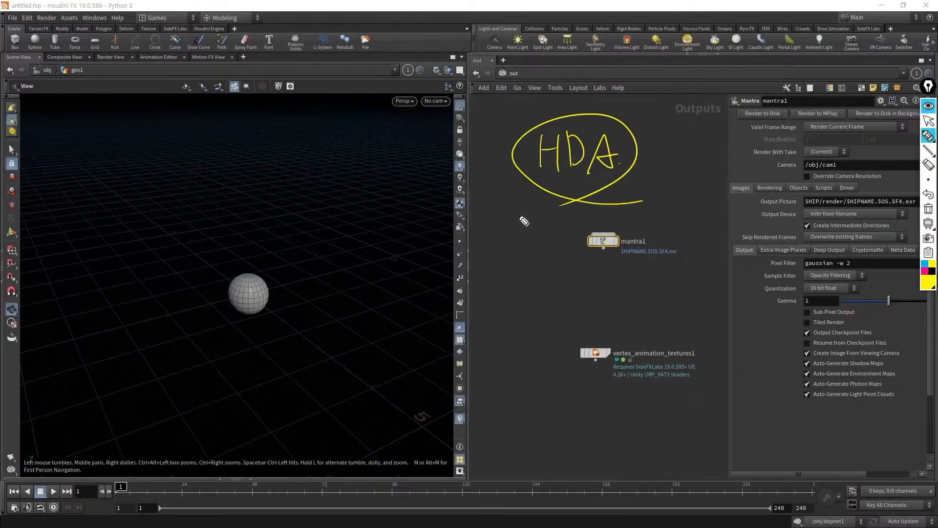
Step: Frame HDA, handwrite a circled Tool below it with an arrow to a star, and circle both words again for emphasis
mouse_move(508, 177)
mouse_down()
mouse_move(613, 178)
mouse_move(549, 128)
mouse_move(511, 178)
mouse_up()
drag(500, 211, 514, 209)
mouse_move(509, 212)
mouse_down()
mouse_move(510, 226)
mouse_move(532, 215)
mouse_up()
mouse_move(537, 206)
mouse_down()
mouse_move(539, 227)
mouse_move(590, 218)
mouse_up()
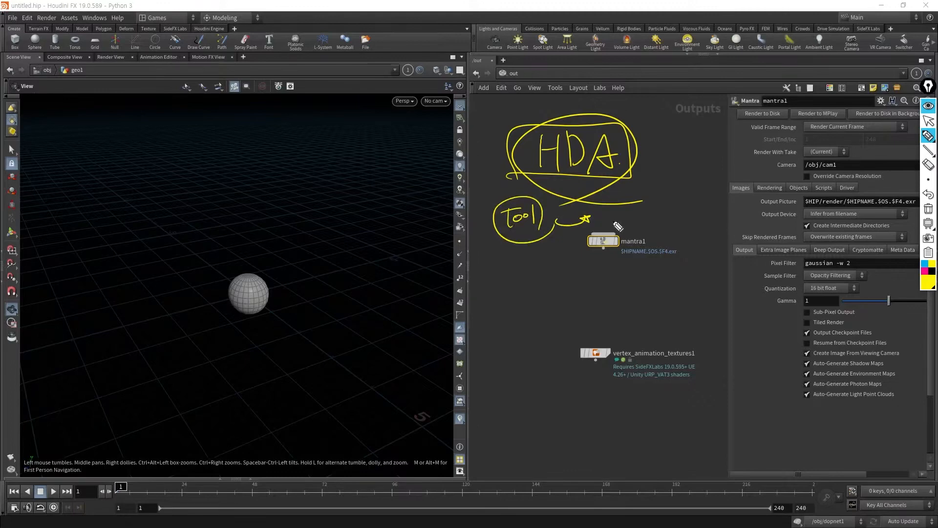
mouse_move(586, 243)
mouse_down()
mouse_move(488, 230)
mouse_move(575, 228)
mouse_up()
drag(643, 169, 530, 191)
drag(625, 141, 718, 113)
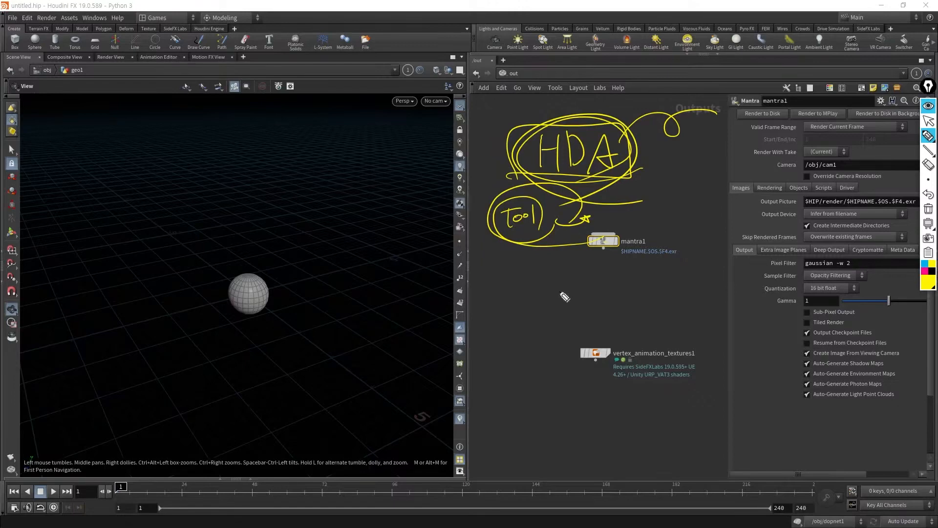
Step: Handwrite a circled, underlined Ho below the Tool note, underline HDA, and clear all the annotations
drag(533, 288, 533, 303)
drag(533, 296, 544, 295)
mouse_move(545, 288)
mouse_down()
mouse_move(543, 302)
mouse_move(550, 295)
mouse_up()
mouse_move(614, 315)
mouse_down()
mouse_move(515, 295)
mouse_move(614, 317)
mouse_up()
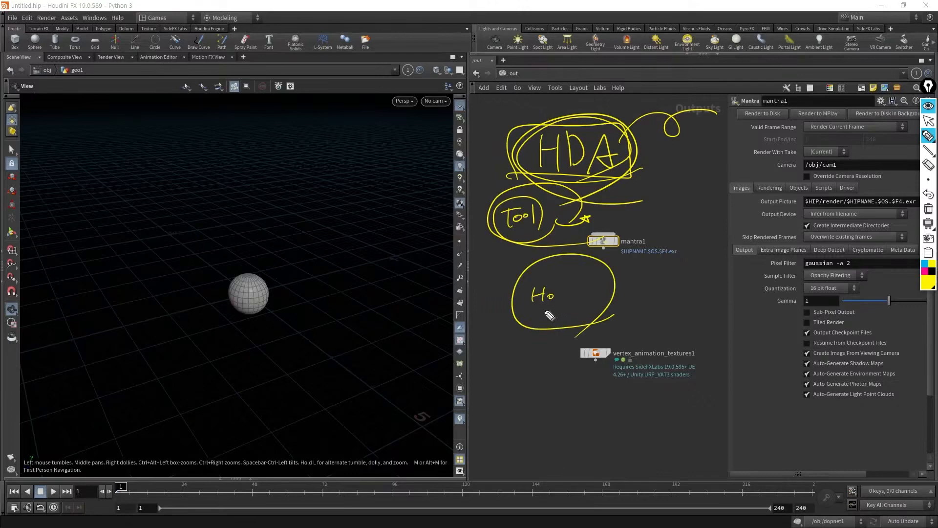
drag(491, 318, 654, 308)
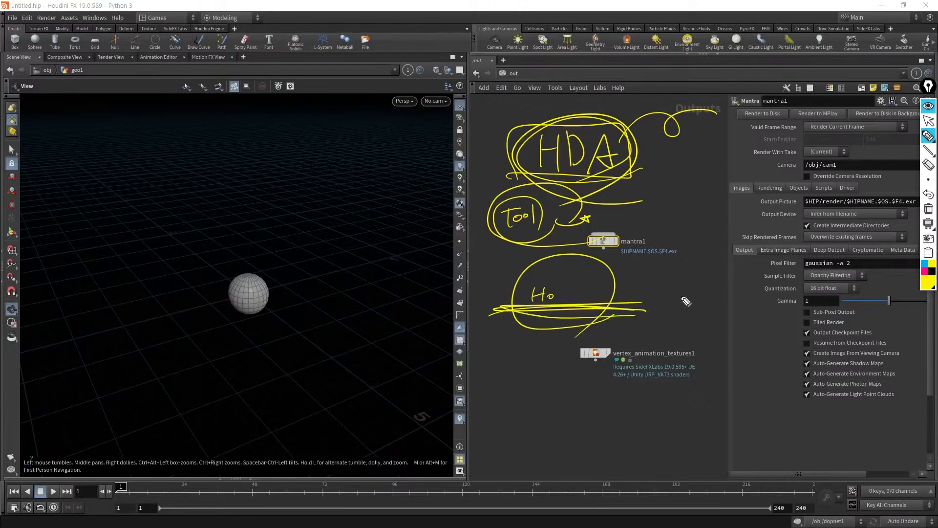
drag(532, 189, 654, 181)
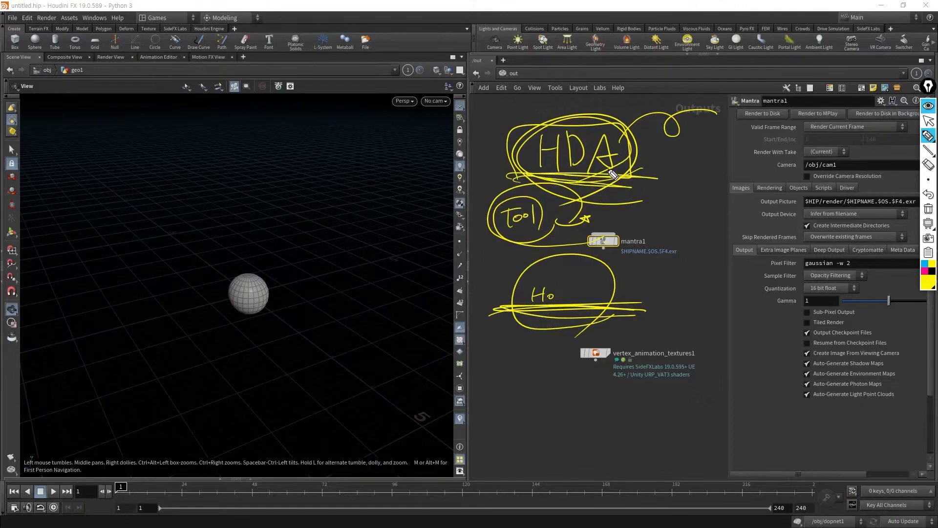
click(929, 207)
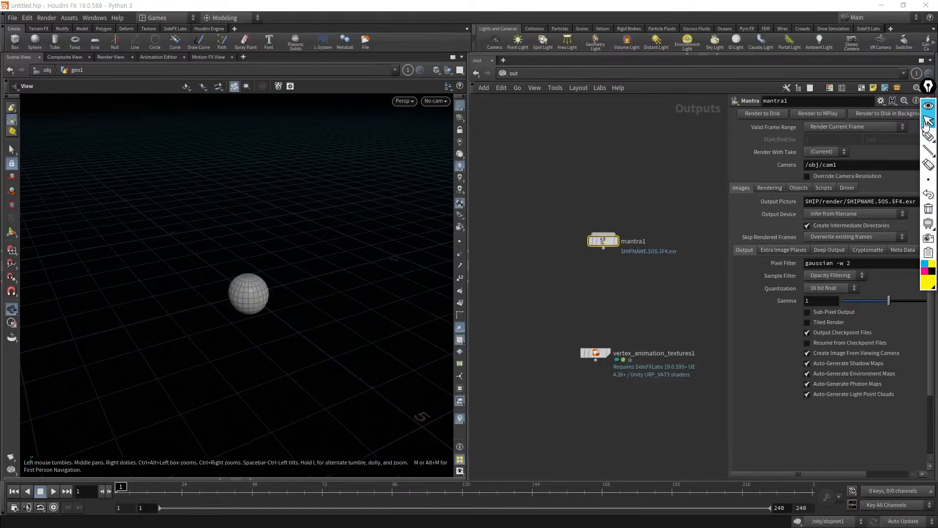
click(69, 18)
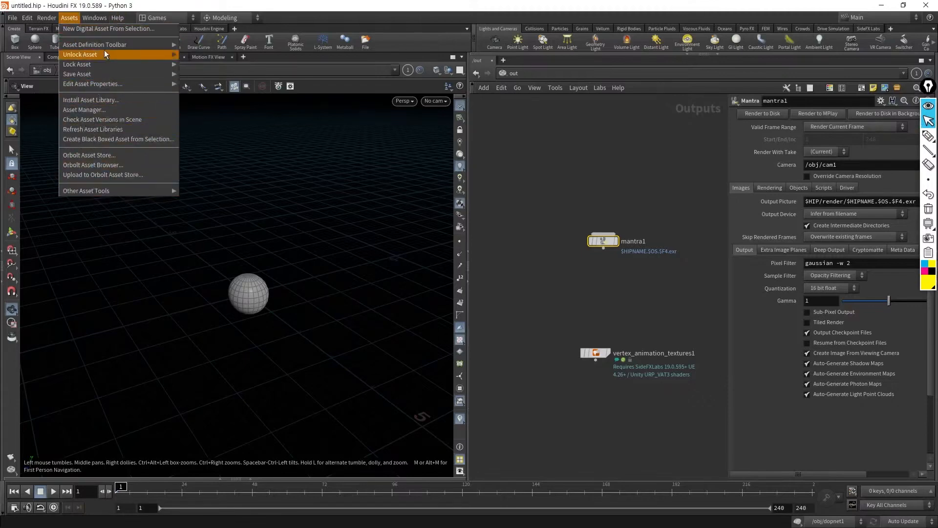
mouse_move(94, 18)
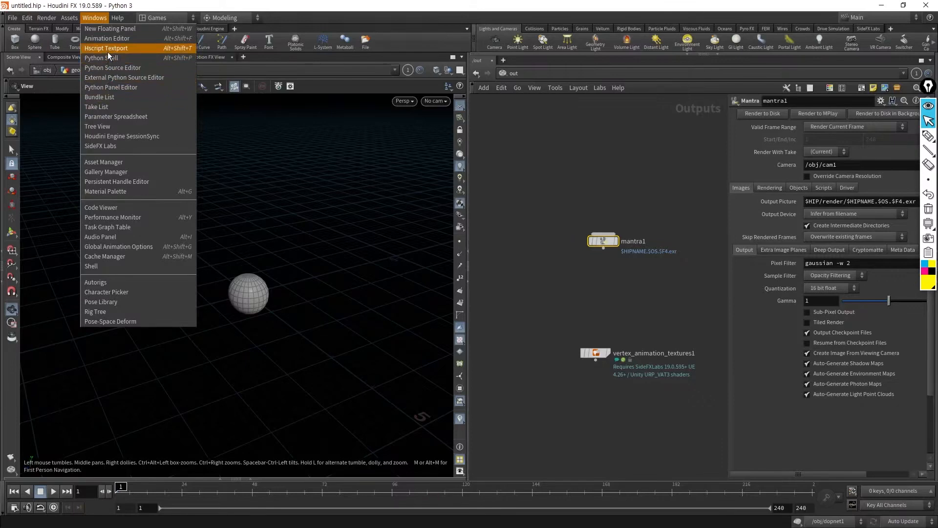
Step: Reveal the Geometry Spreadsheet pane below the viewport, switch to the Objects context and go inside the geo1 node
click(235, 126)
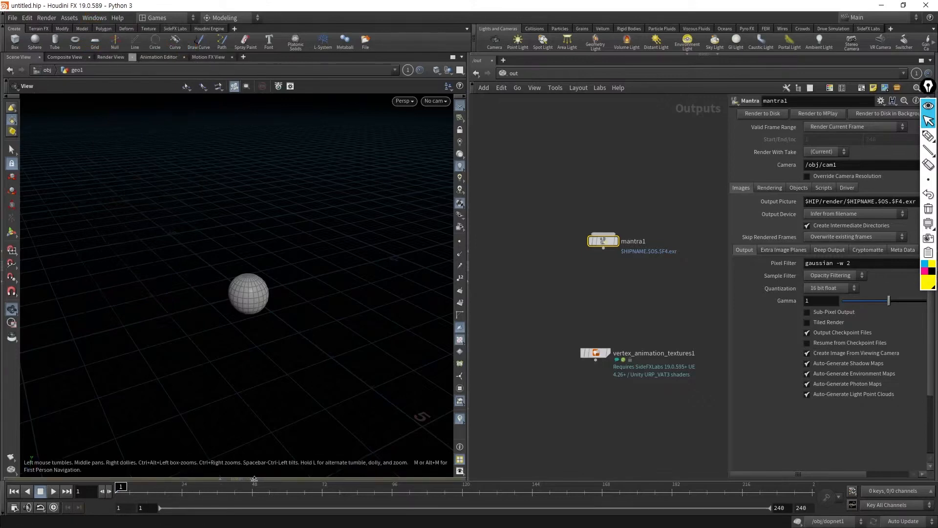
click(250, 479)
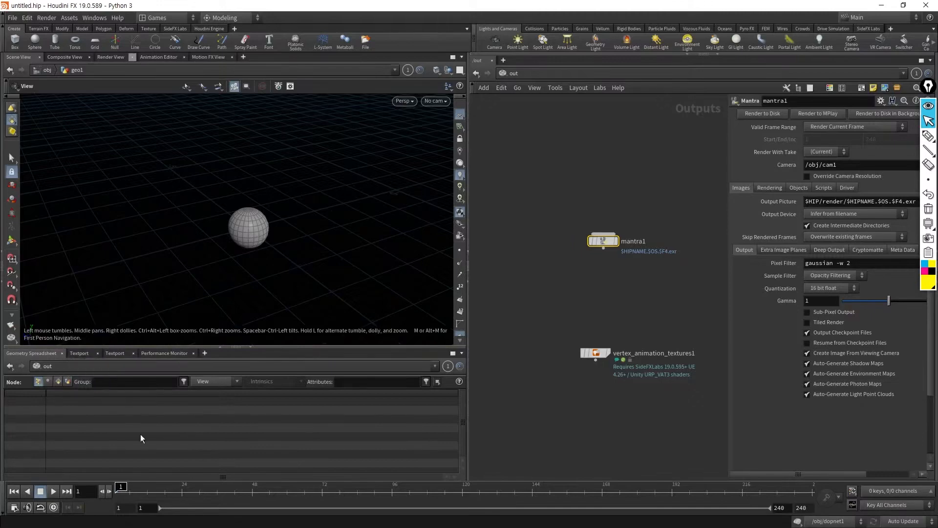
key(n)
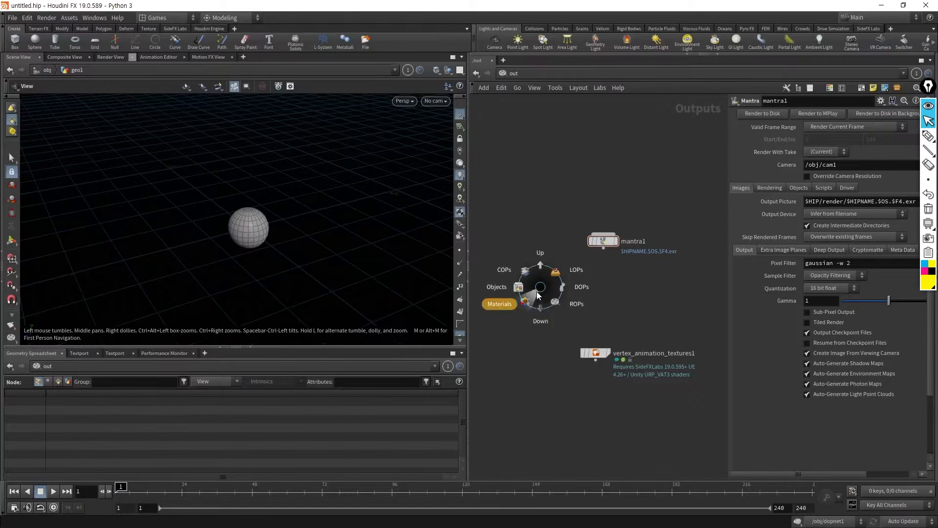
click(516, 289)
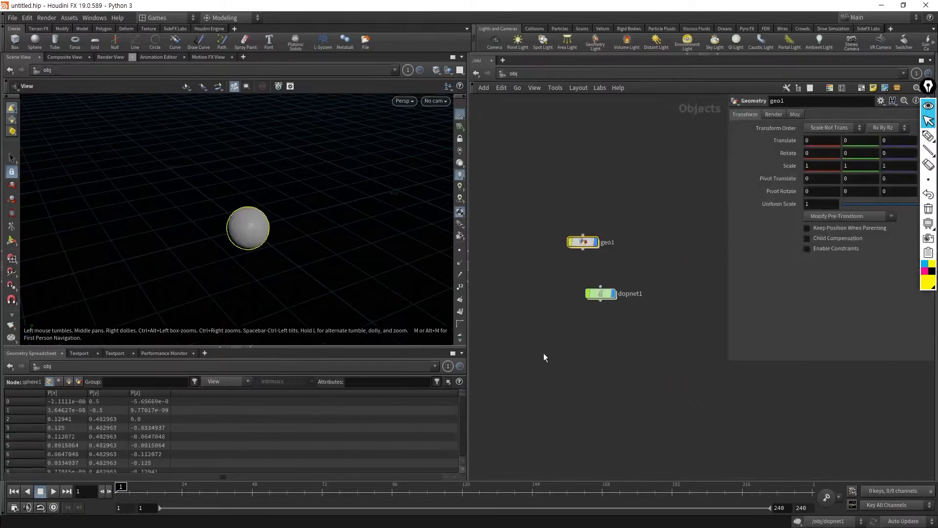
double_click(585, 242)
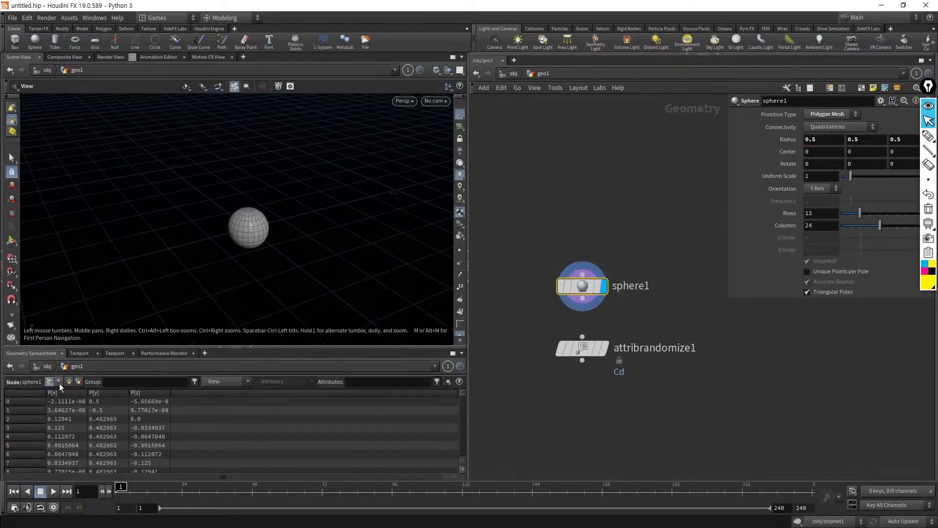
Step: Examine sphere1's vertex, primitive and detail attributes in the Geometry Spreadsheet, reversing the row sort order
scroll(255, 262, up, 5)
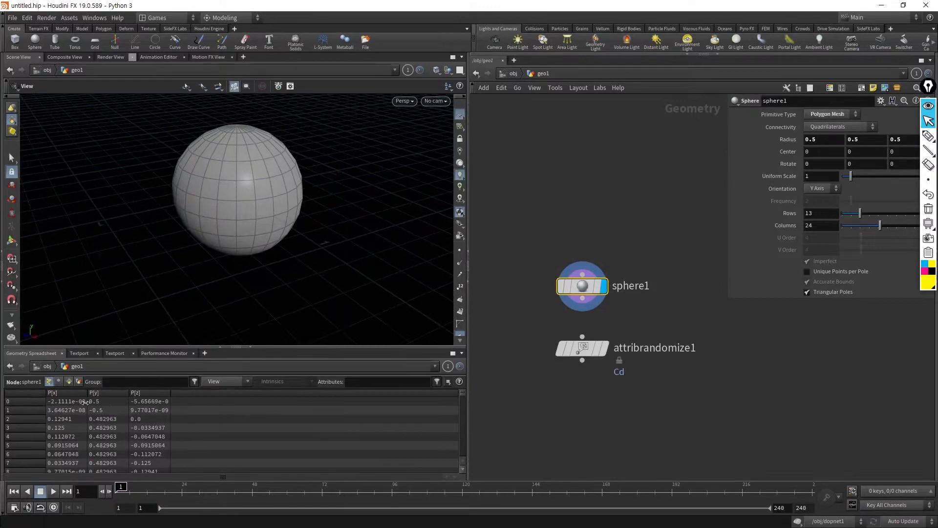
click(57, 382)
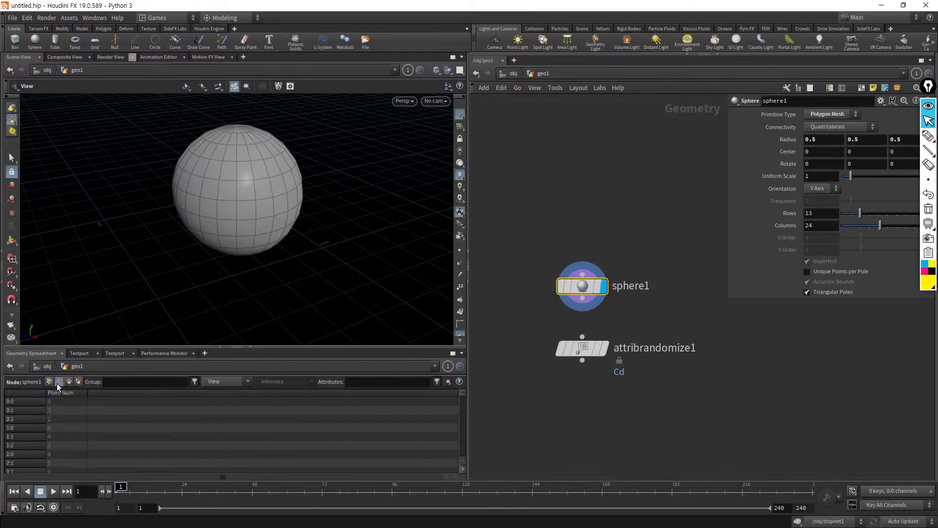
click(54, 393)
click(69, 381)
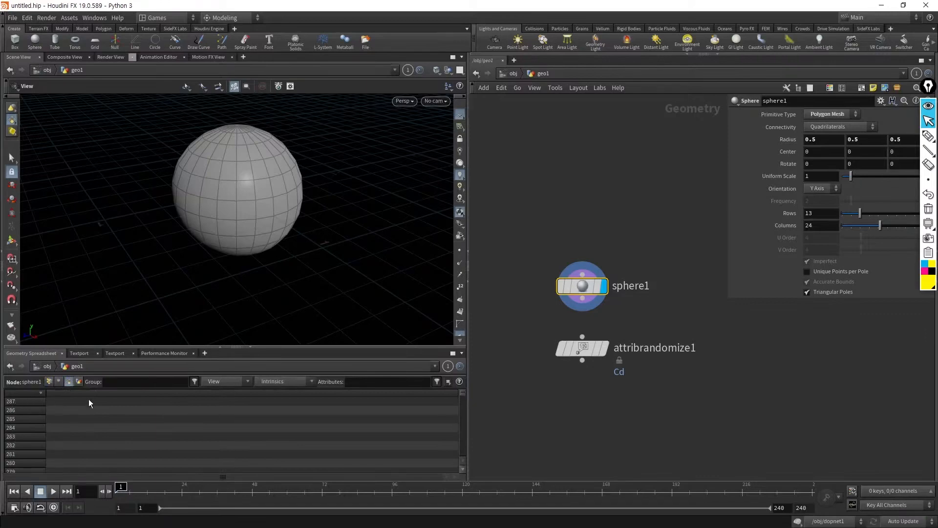
click(78, 382)
Step: Connect sphere1 to attribrandomize1, display its result, and list its point attributes in an enlarged Geometry Spreadsheet
drag(579, 309, 602, 357)
click(602, 349)
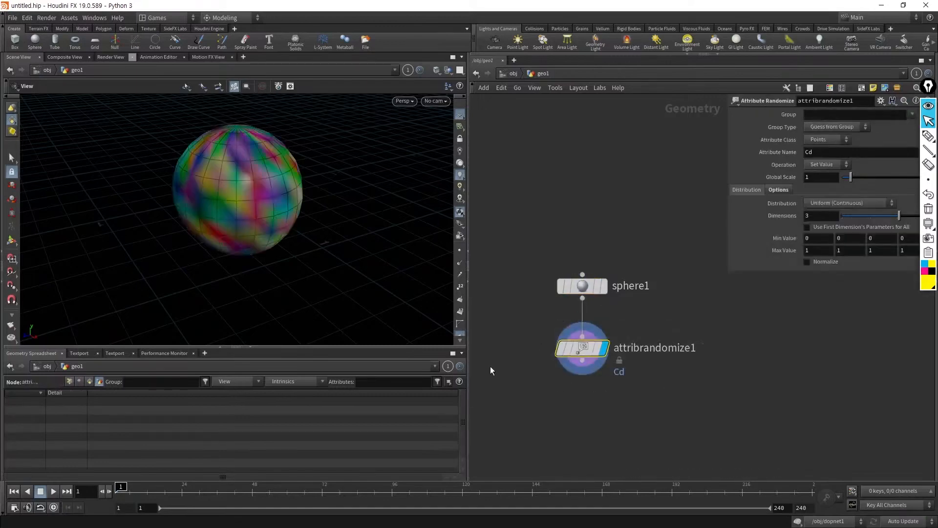
click(68, 382)
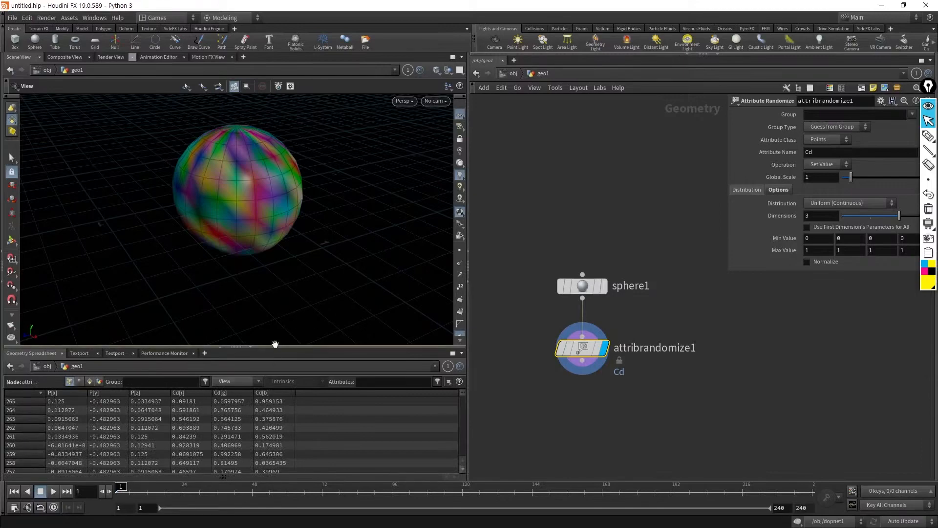
drag(272, 347, 263, 288)
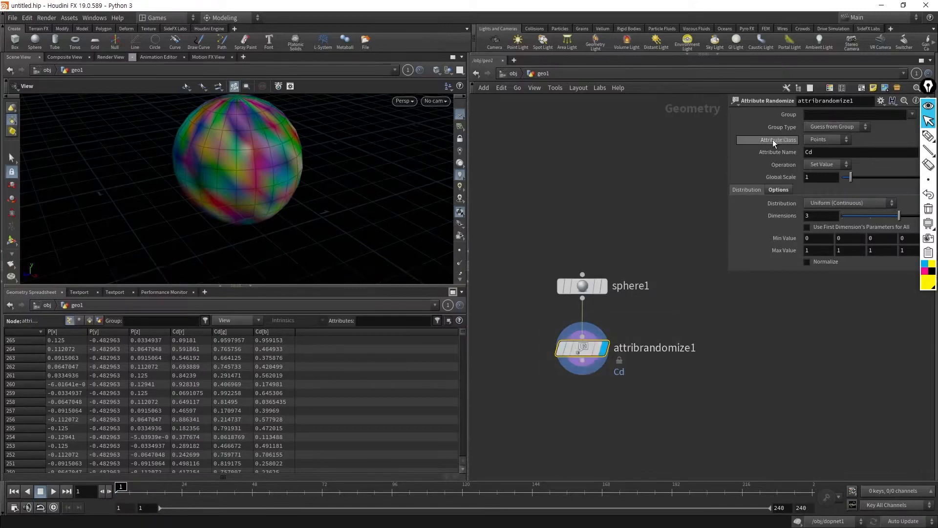
Step: Set attribrandomize1's Attribute Class to Vertices and list the vertex attributes in the Geometry Spreadsheet
click(826, 140)
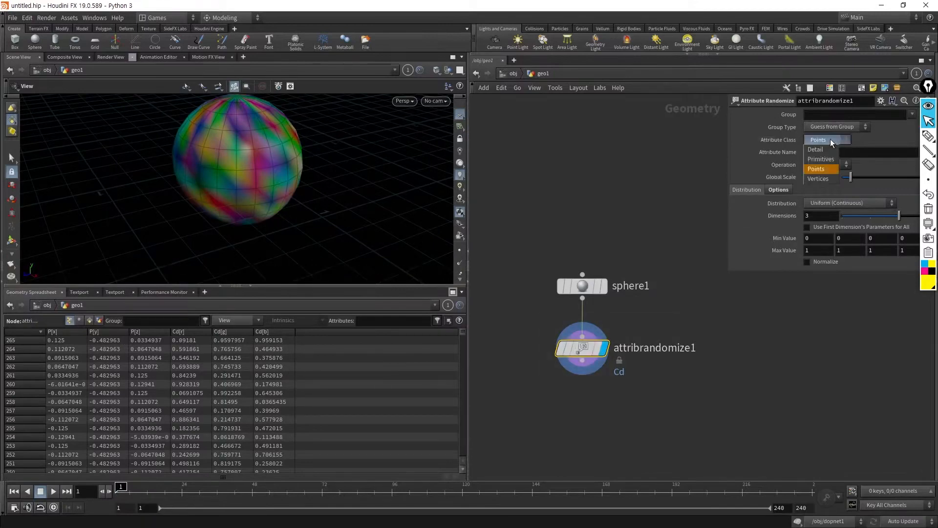
click(826, 178)
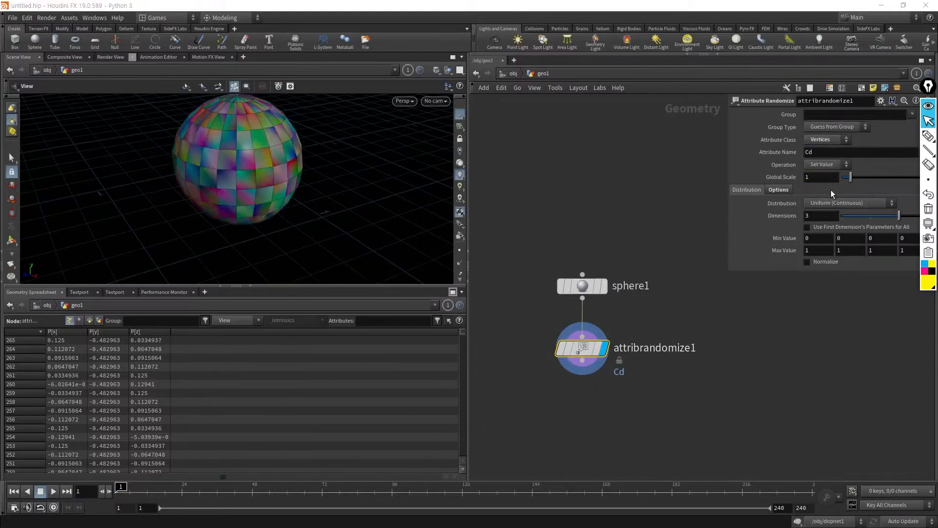
click(79, 320)
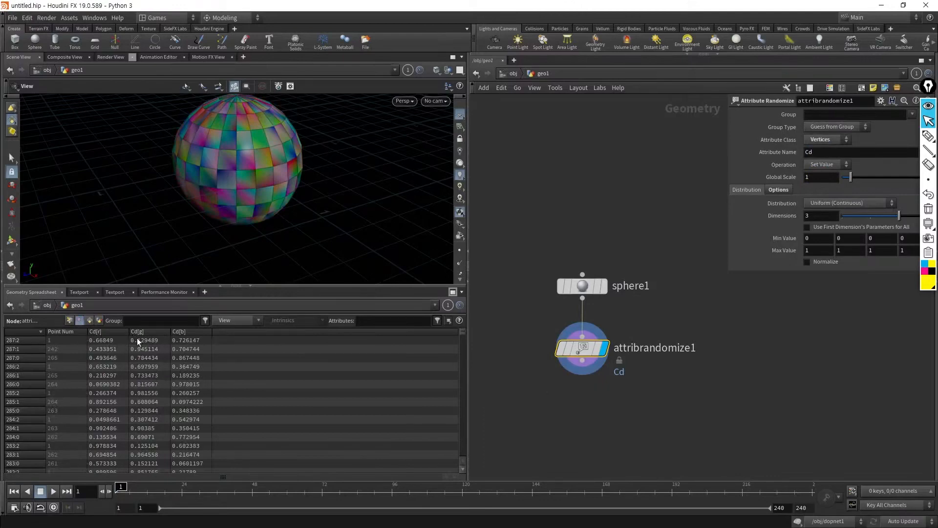
Step: Set attribrandomize1's Attribute Class to Primitives and list the primitive attributes in the Geometry Spreadsheet
click(824, 140)
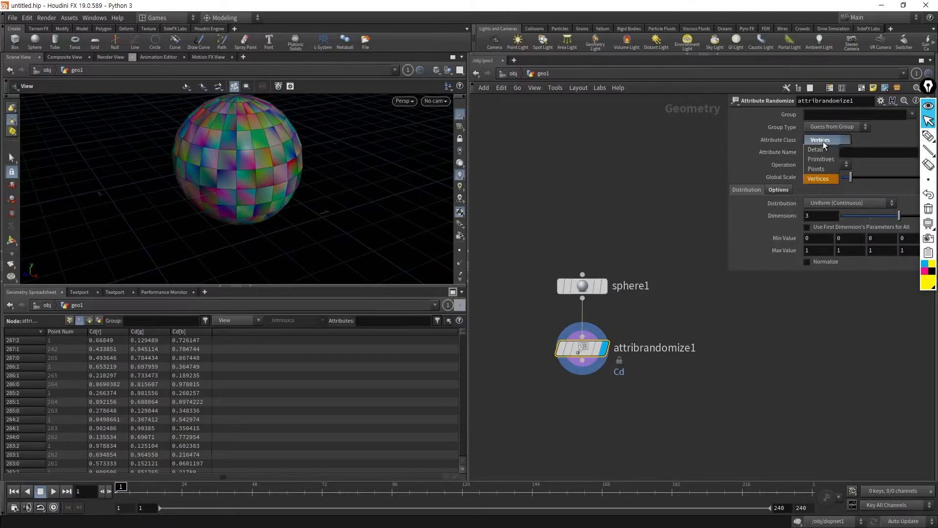
click(821, 158)
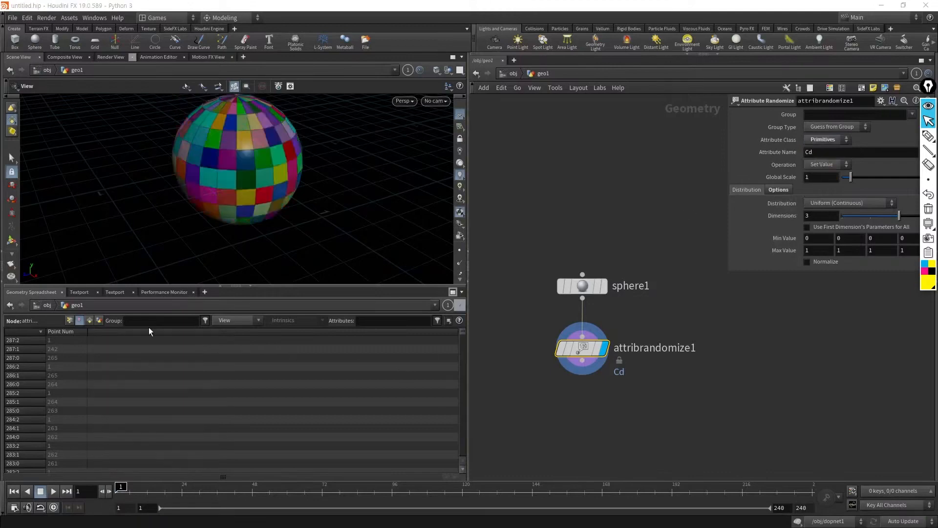
click(89, 318)
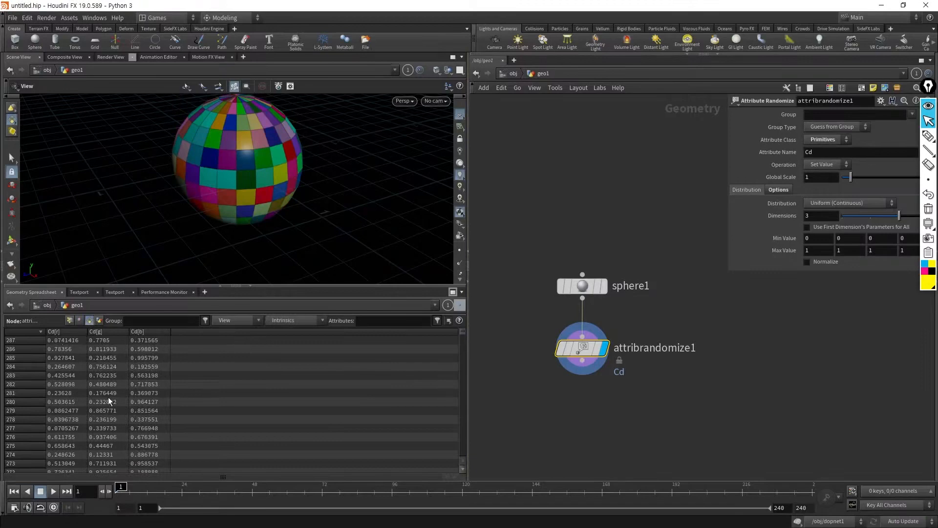
Step: Set attribrandomize1's Attribute Class to Detail and list the detail attributes in the Geometry Spreadsheet
click(818, 140)
click(817, 149)
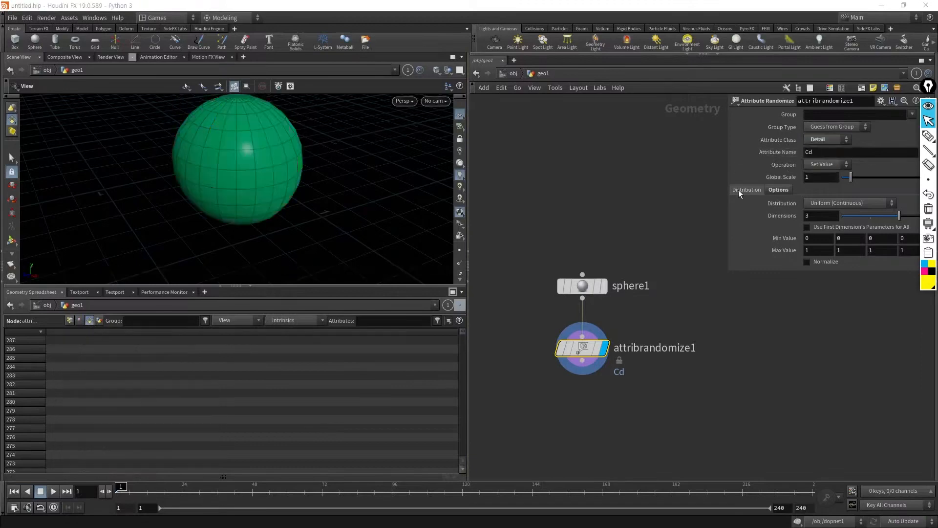
click(100, 320)
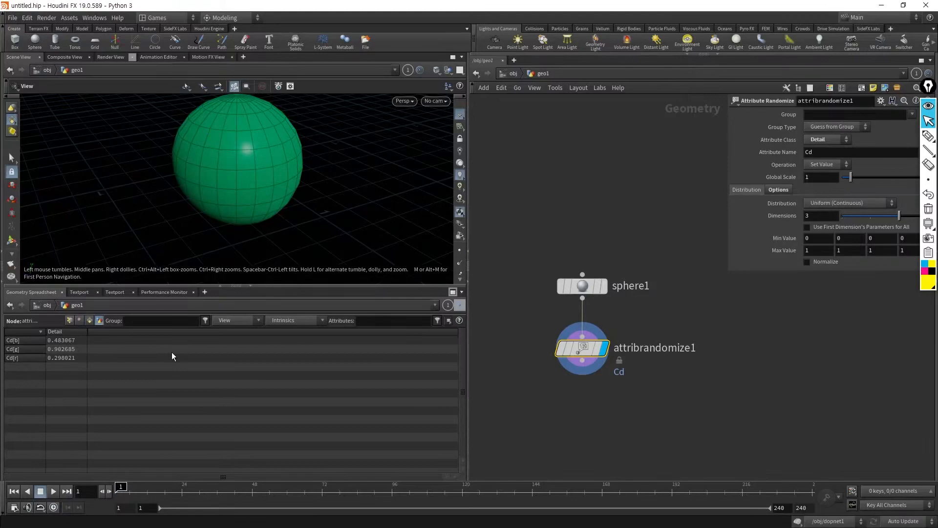
Step: List the point attributes in the Geometry Spreadsheet again and set attribrandomize1's Attribute Class back to Points
click(70, 320)
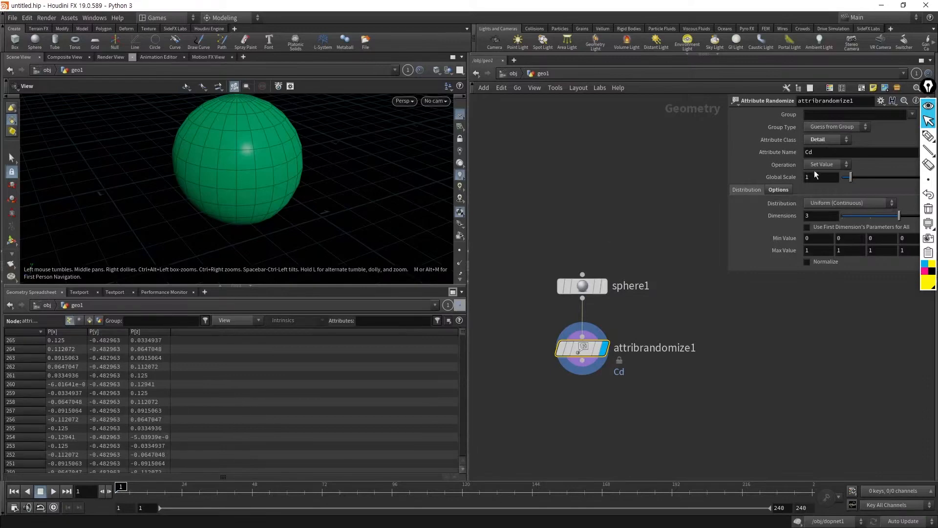
click(825, 143)
click(820, 172)
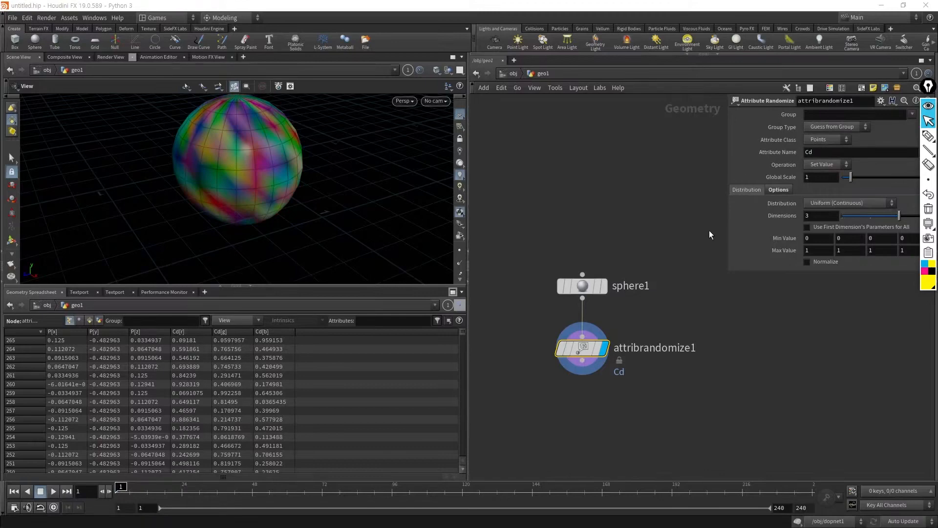
Step: Resize the Geometry Spreadsheet to about half the viewport side's height and sort the points by Cd[r] in descending order
drag(309, 289, 309, 375)
scroll(254, 264, up, 10)
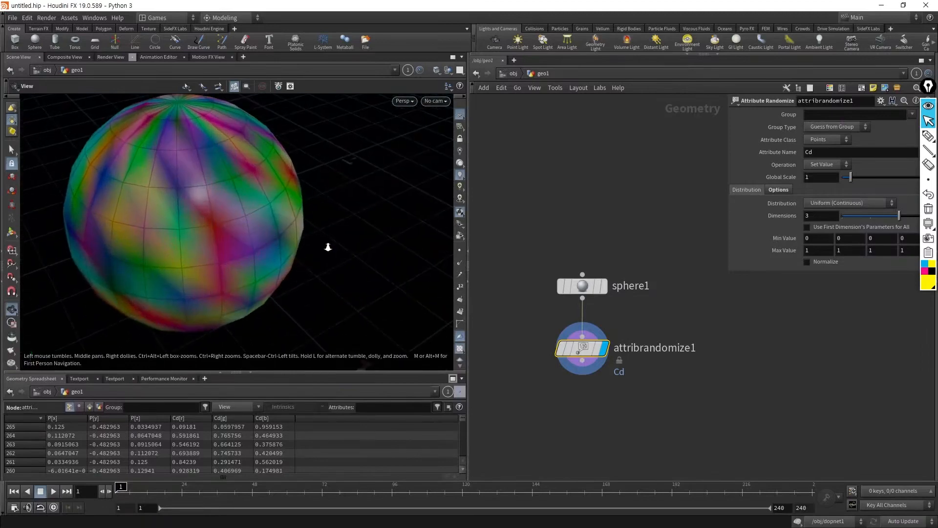
drag(328, 245, 233, 442)
drag(271, 377, 264, 271)
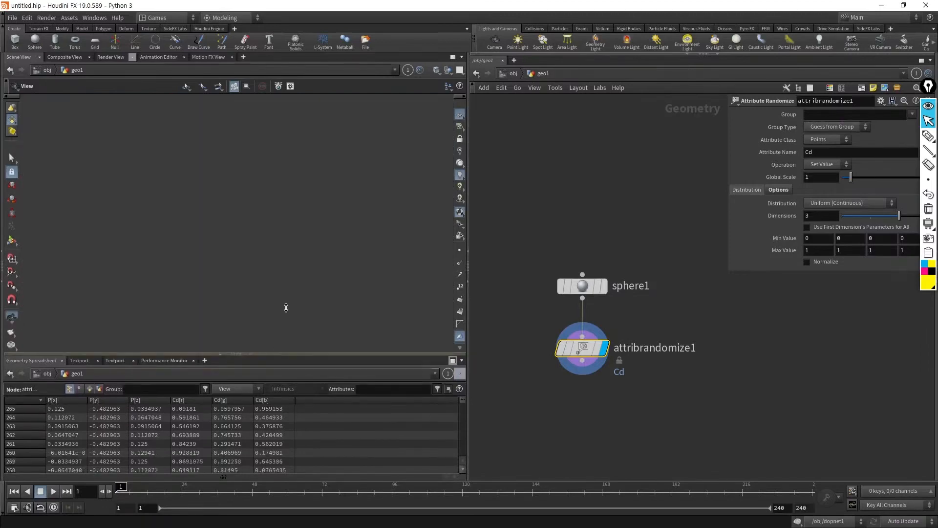
click(194, 314)
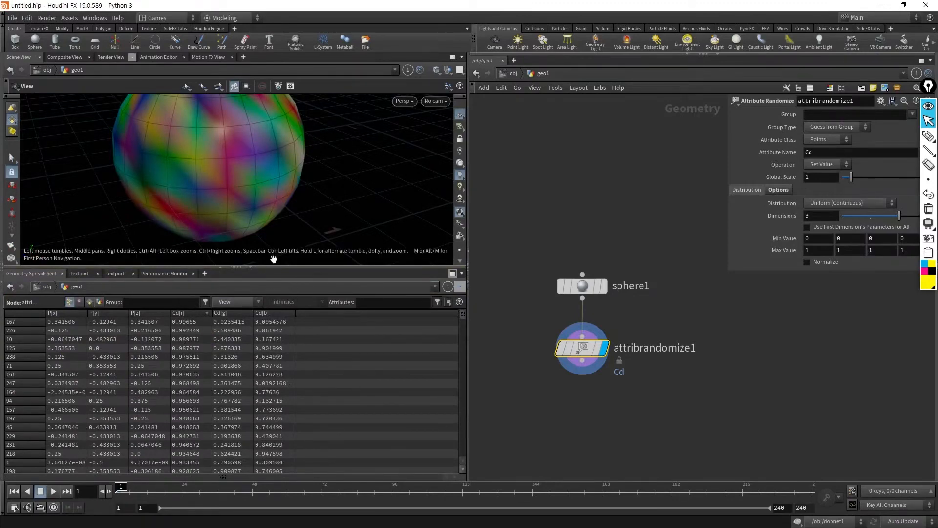
Step: Try a Delete node wired after attribrandomize1 and remove it from the network again
middle_drag(651, 365, 657, 222)
key(Tab)
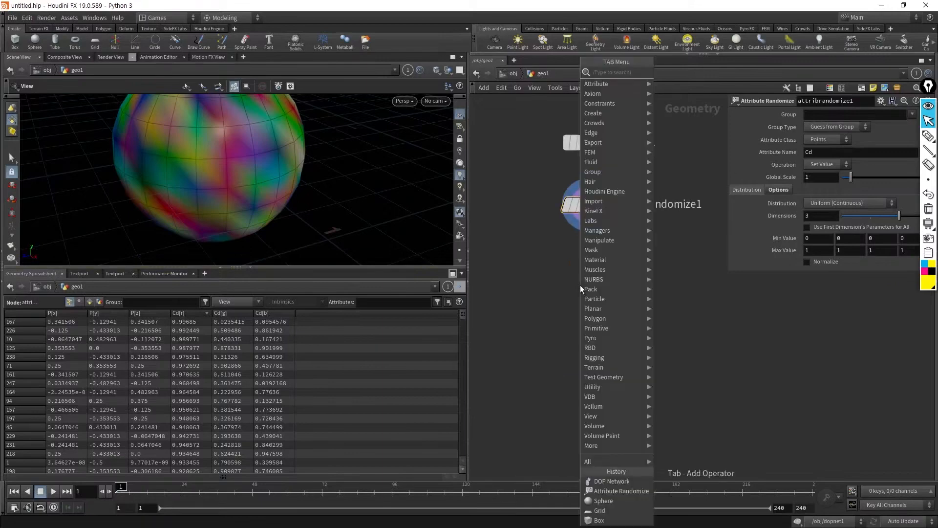
text(delete)
key(Return)
click(579, 285)
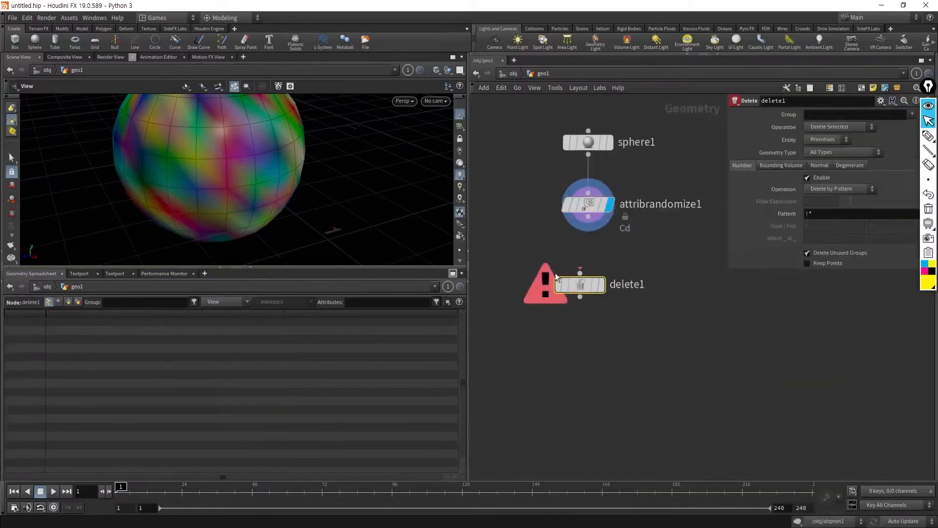
drag(589, 217, 580, 273)
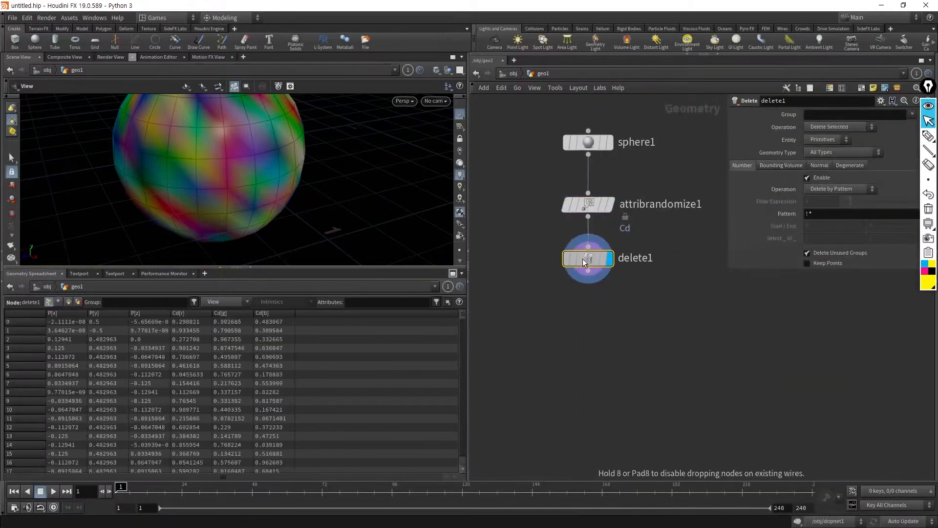
key(Delete)
Step: Add a Group Create node below attribrandomize1, connect attribrandomize1 to its first input, display its result and align it under the chain
key(Tab)
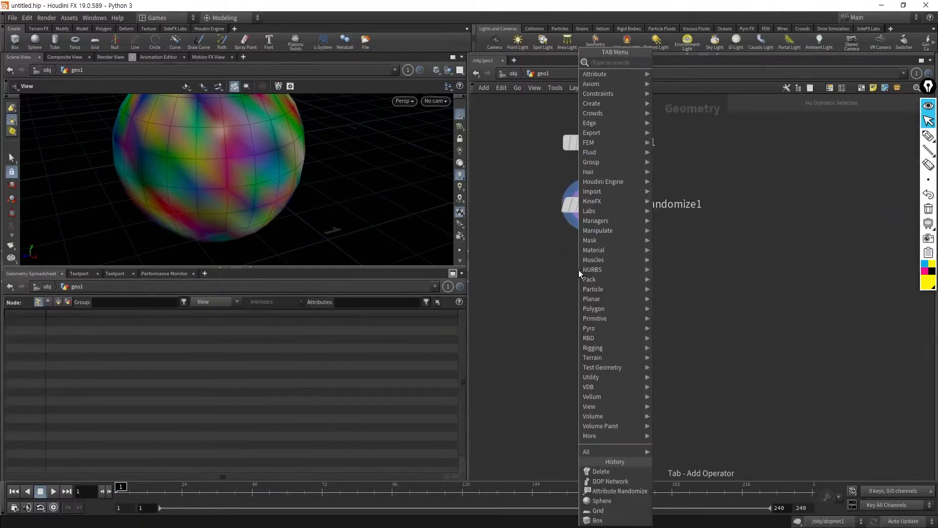
key(Return)
click(579, 271)
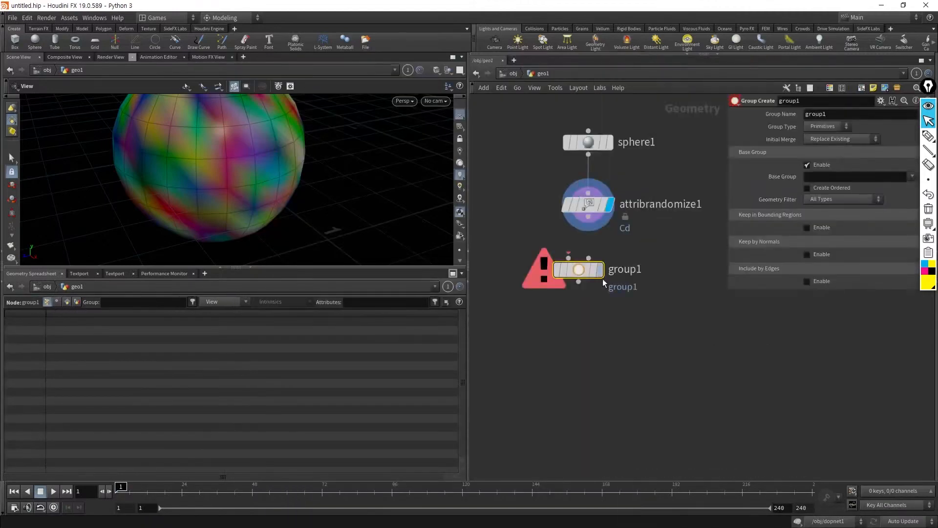
drag(588, 217, 593, 279)
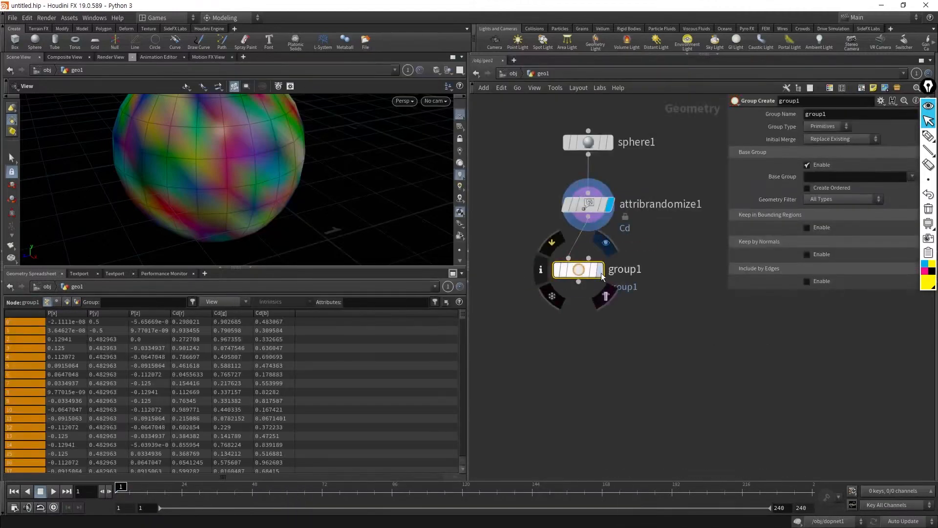
click(606, 243)
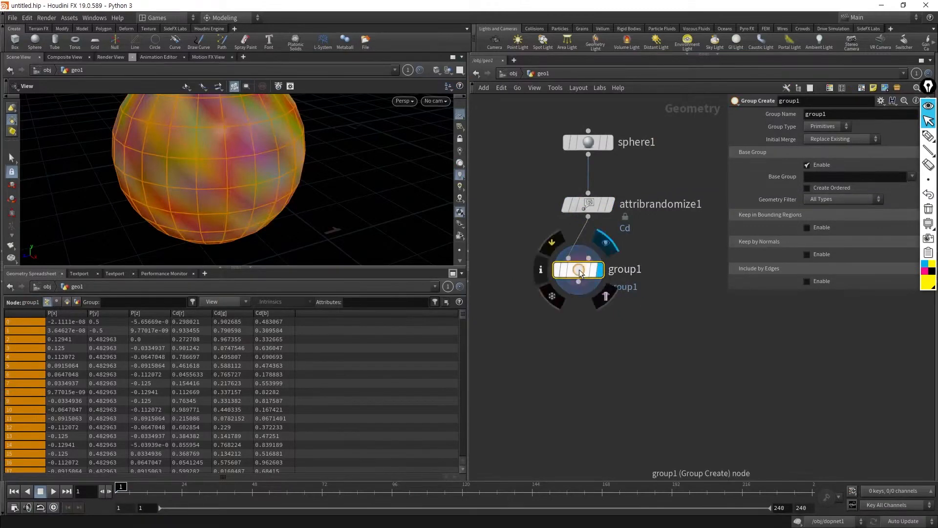
drag(582, 270, 591, 277)
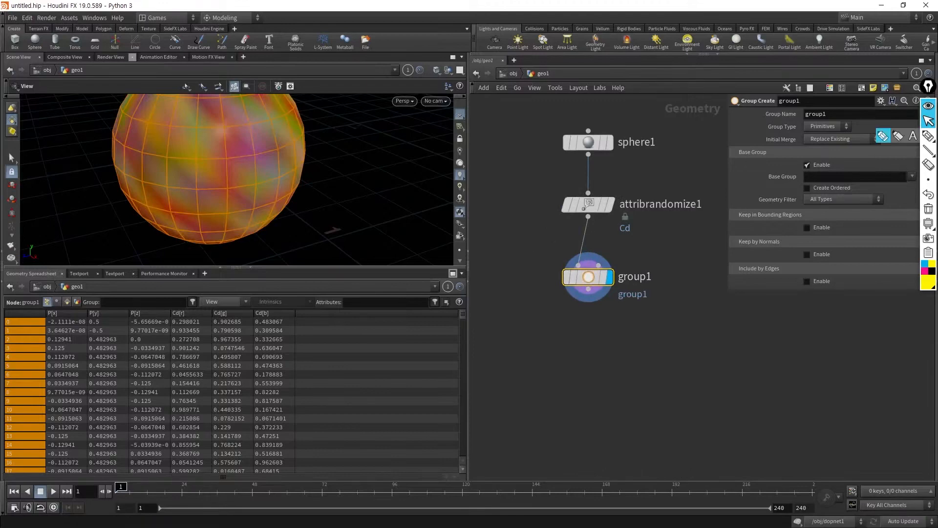
Step: Enlarge the scene view over the geometry spreadsheet and fit the whole sphere in view
drag(314, 267, 325, 321)
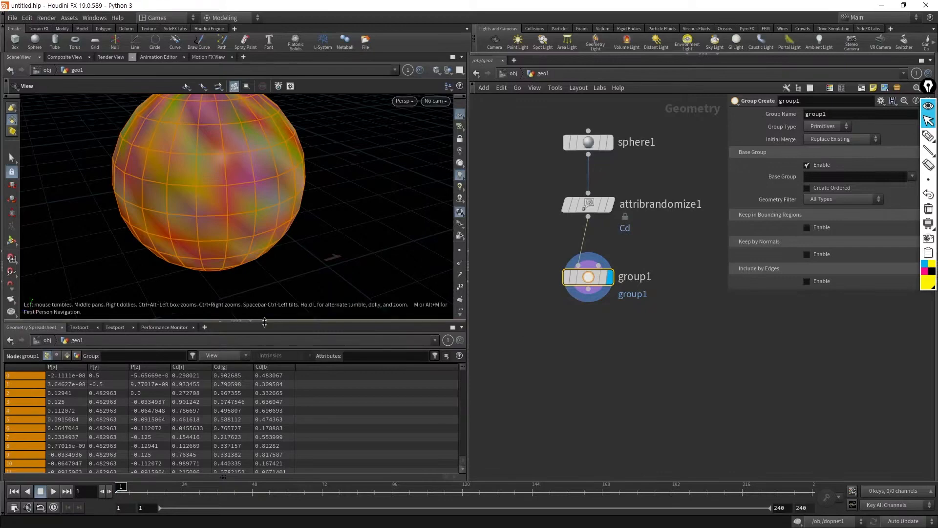
drag(265, 321, 265, 363)
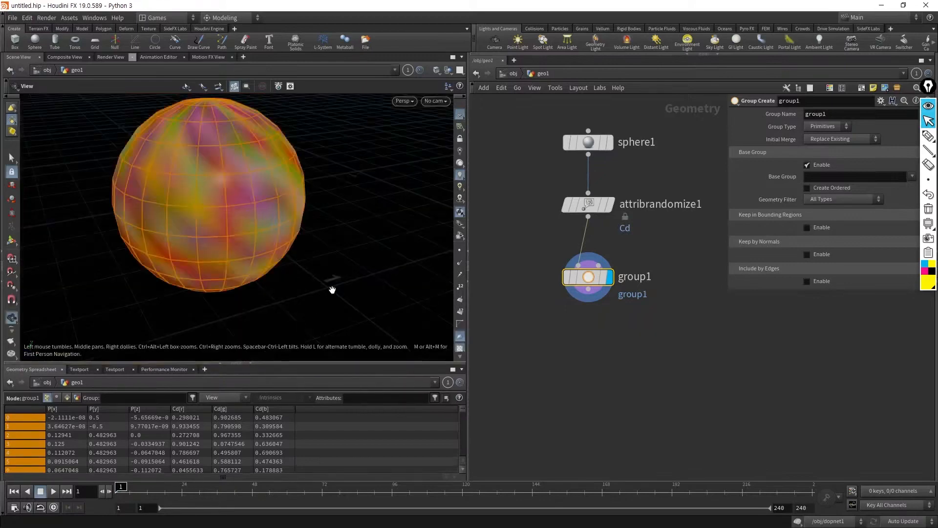
right_drag(332, 290, 252, 298)
right_drag(305, 282, 331, 302)
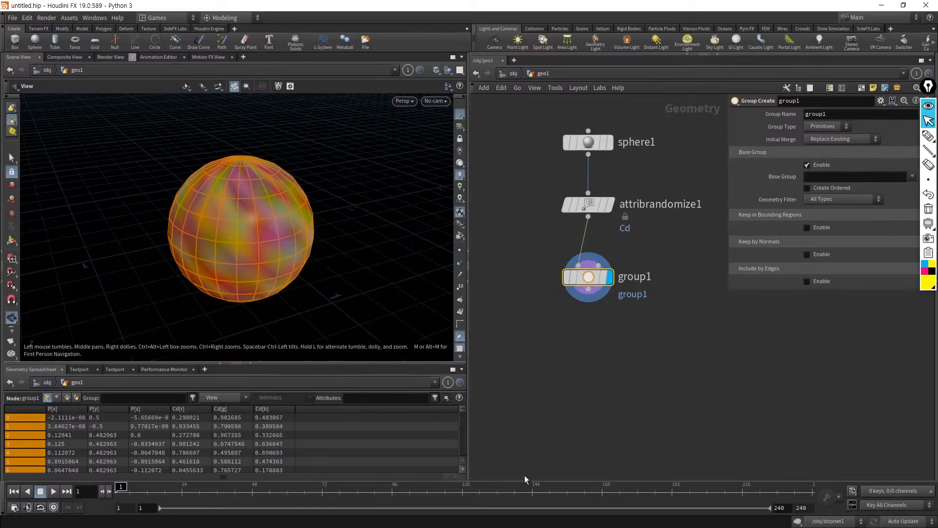
Step: Set group1's group type to Points and sort the geometry spreadsheet by Cd[r] in descending order
click(826, 126)
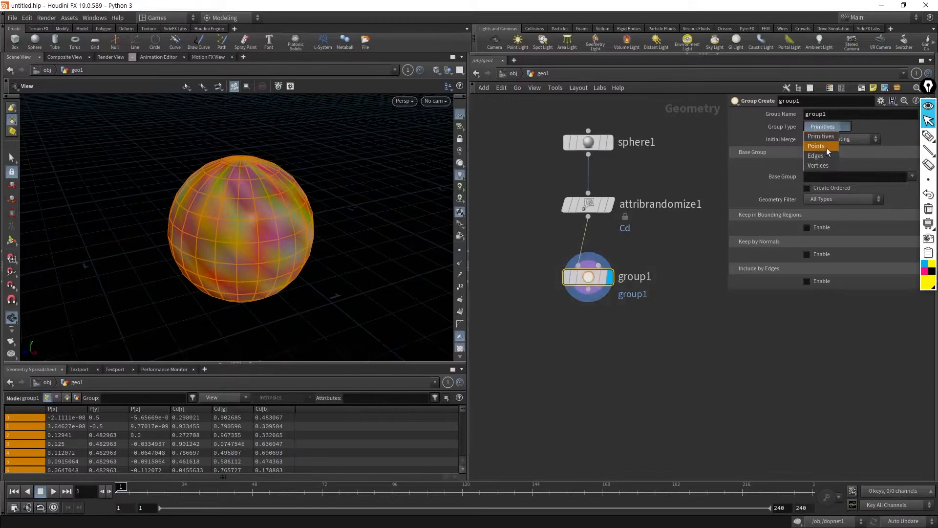
click(820, 137)
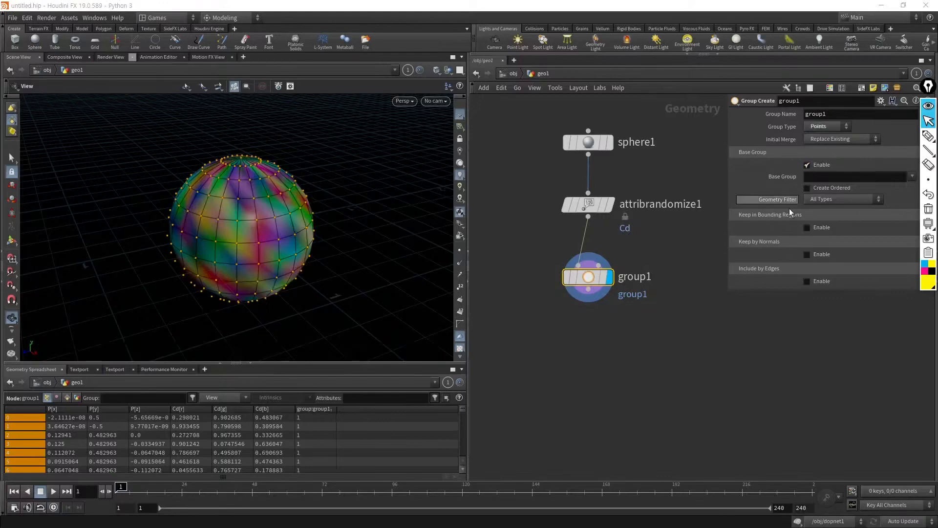
click(813, 176)
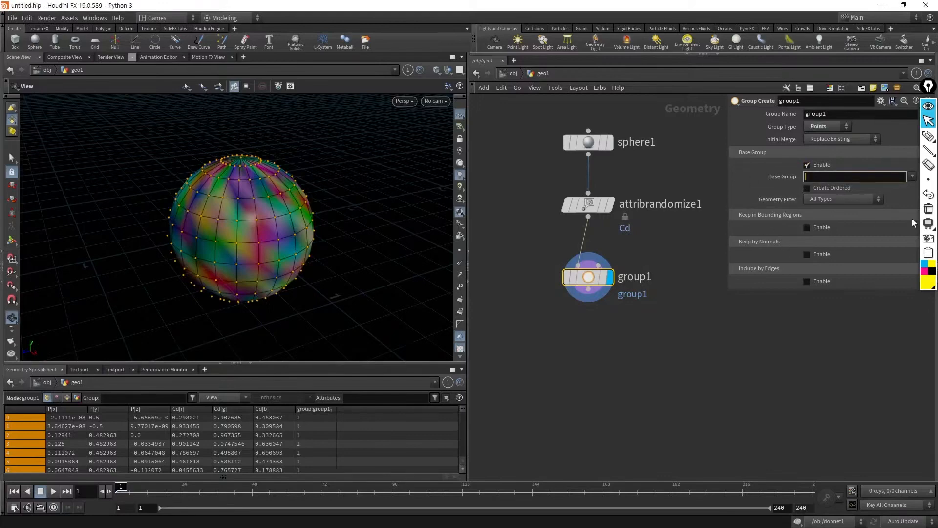
click(192, 410)
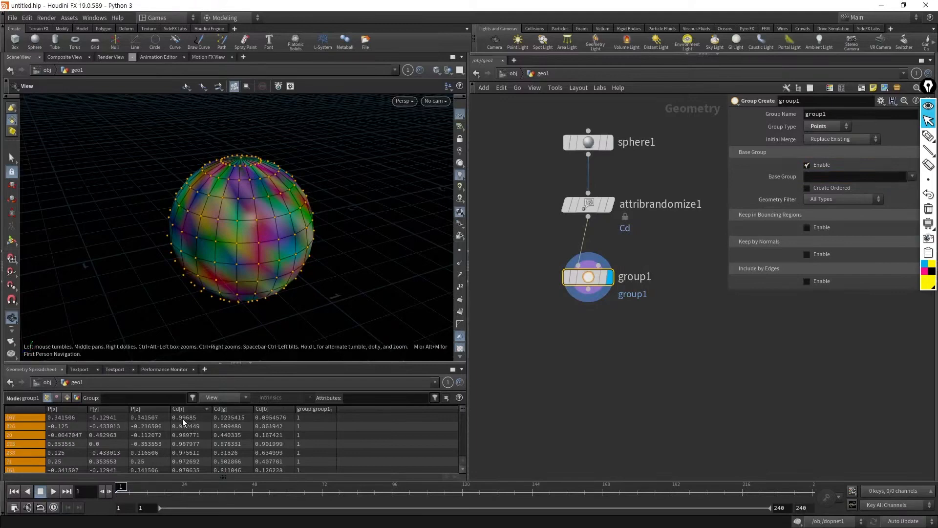
click(835, 175)
text(@Cd[r])
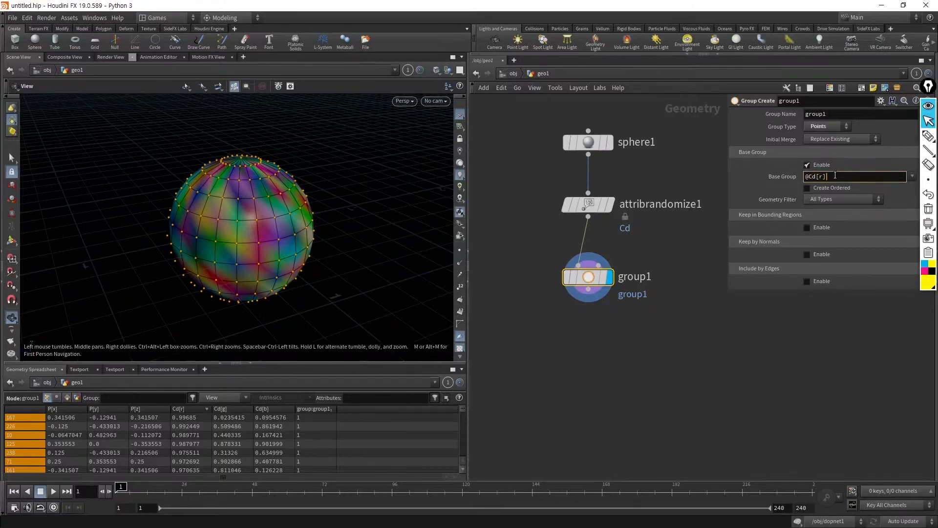
text(<0.9)
key(Return)
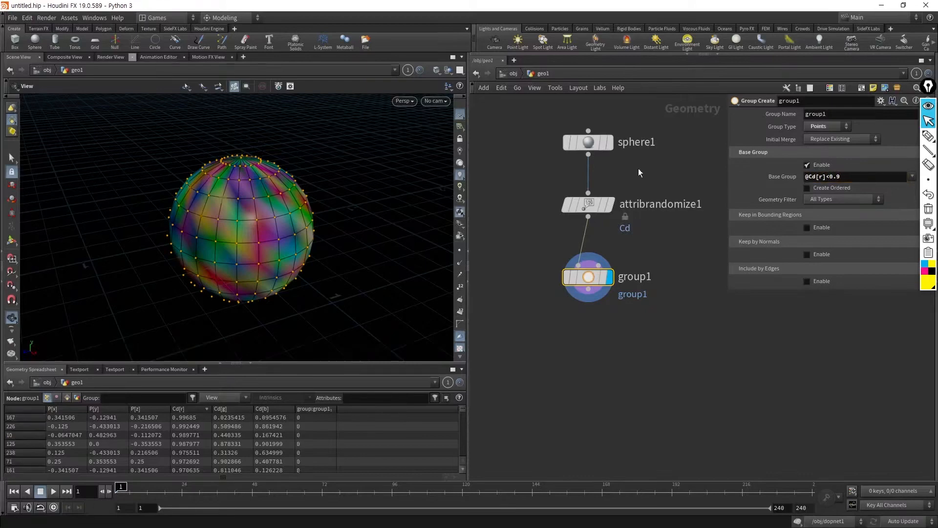
drag(222, 316, 299, 250)
click(833, 177)
key(BackSpace)
text(>)
key(Return)
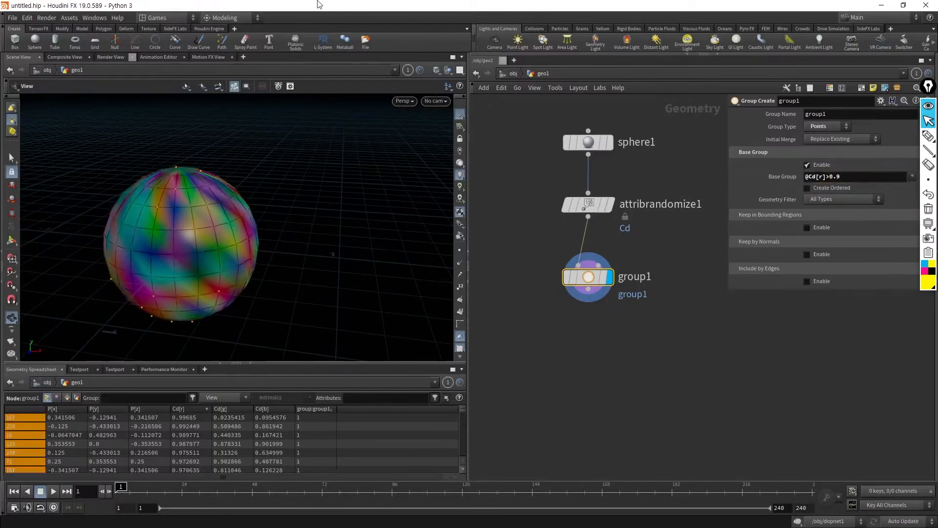
Step: Inspect the grouped points around the sphere and collapse the geometry spreadsheet pane
drag(250, 245, 222, 289)
scroll(295, 279, up, 5)
scroll(222, 290, down, 4)
drag(286, 287, 297, 185)
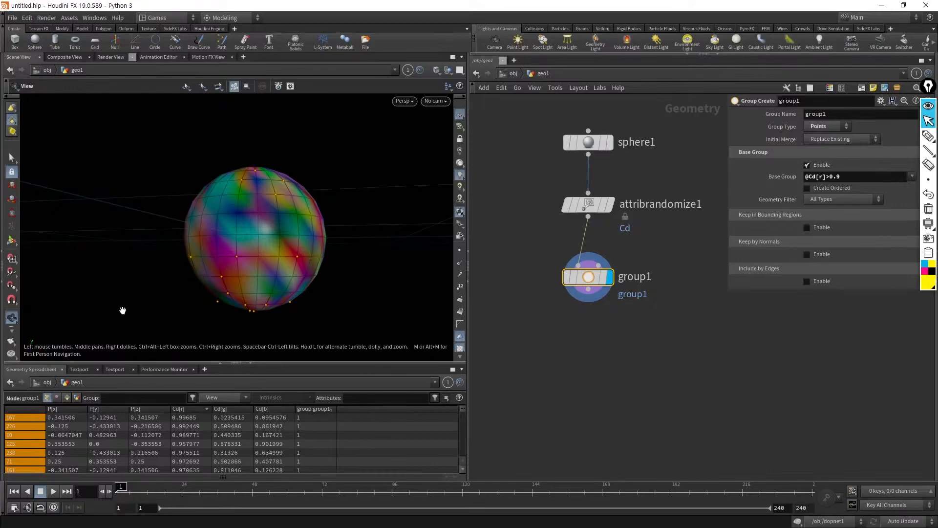
click(250, 363)
drag(338, 282, 321, 342)
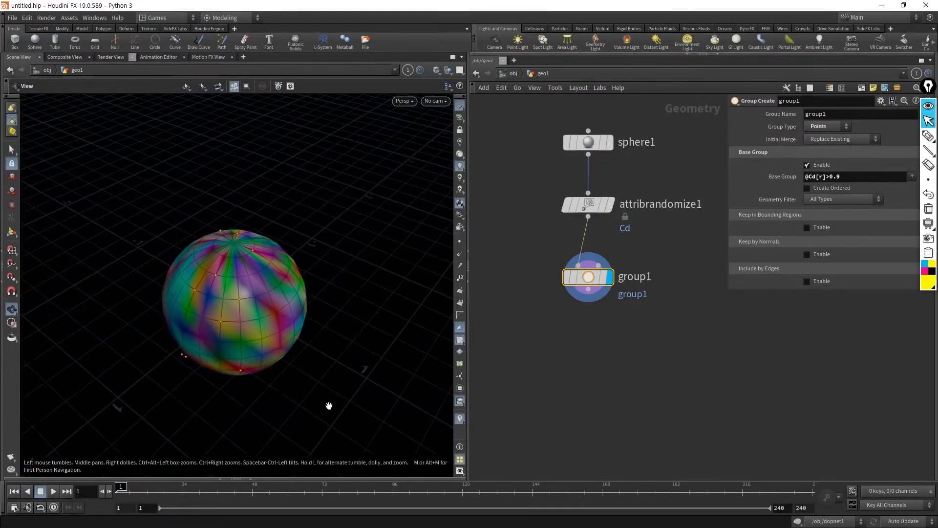
middle_drag(303, 396, 304, 387)
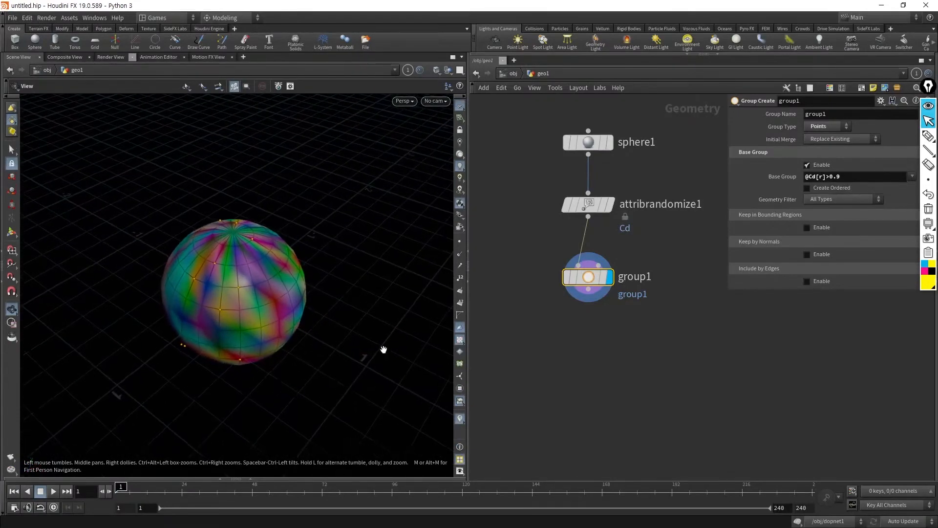
Step: Look through the Composite View, Render View, Animation Editor and Motion FX View, stopping the test render, and return to the Scene View
click(63, 59)
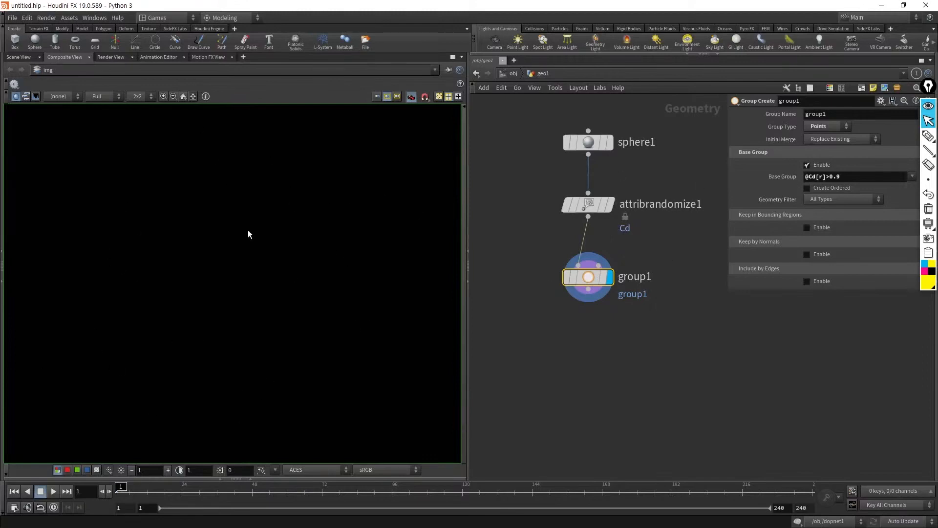
click(111, 57)
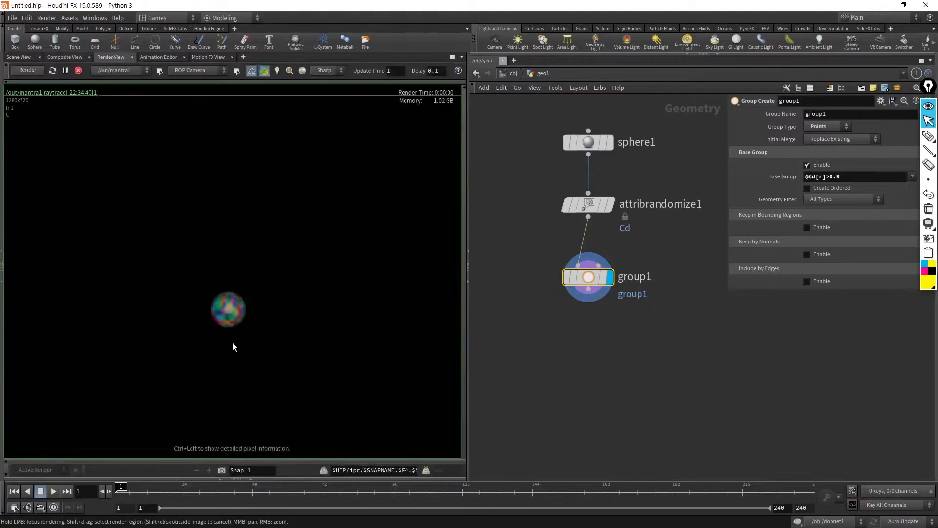
click(78, 71)
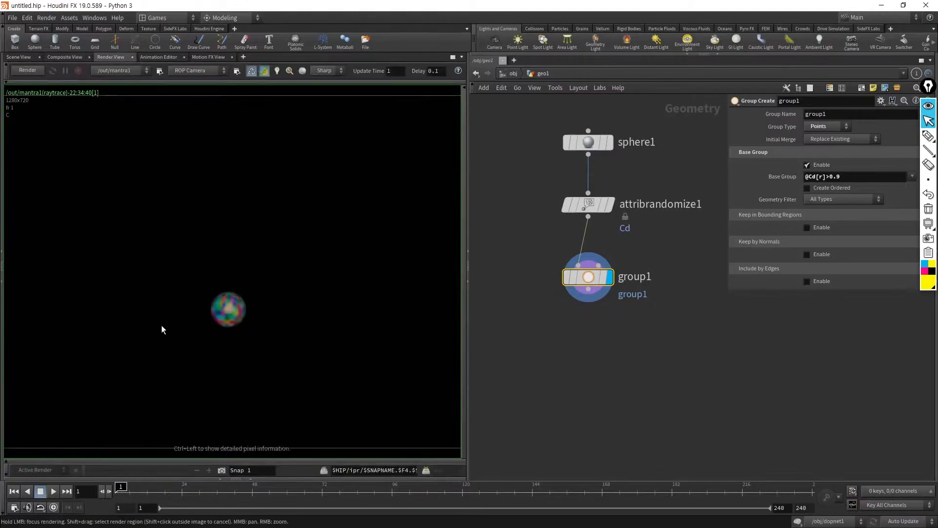
click(153, 56)
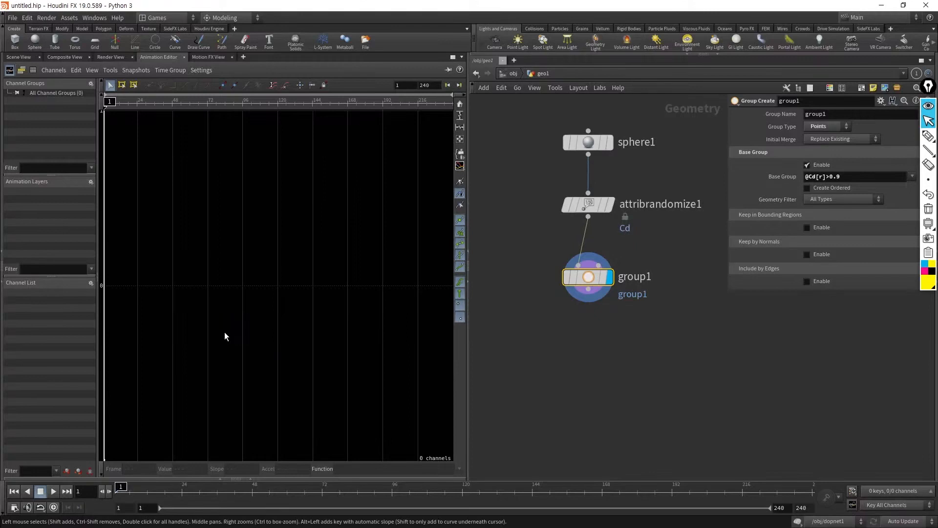
click(219, 56)
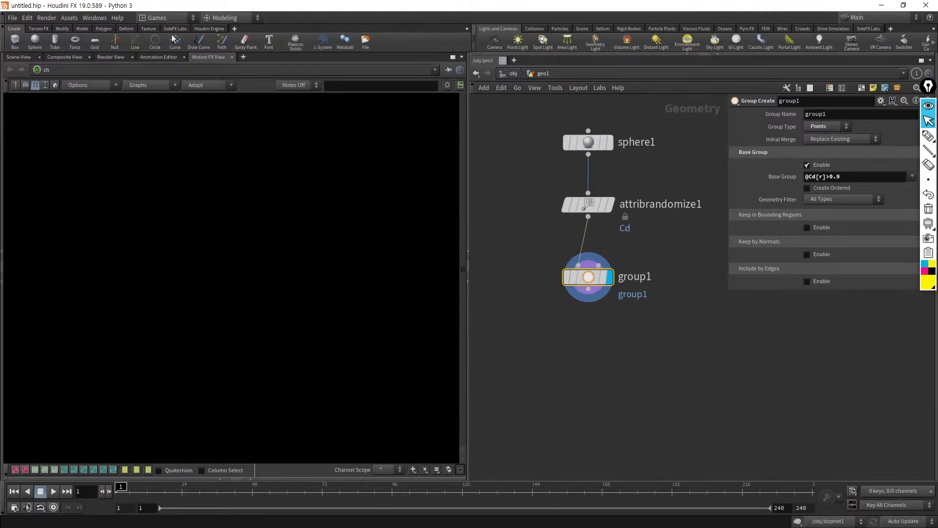
click(15, 57)
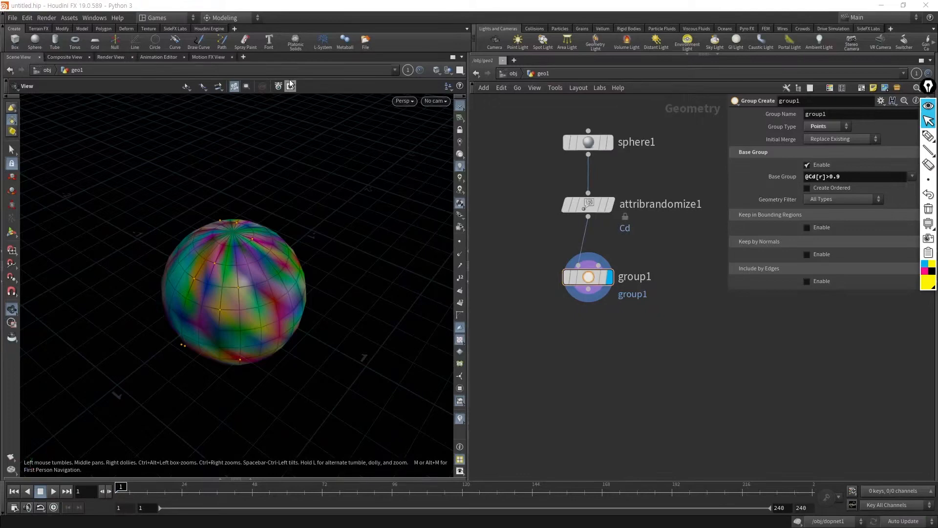
middle_drag(523, 204, 532, 250)
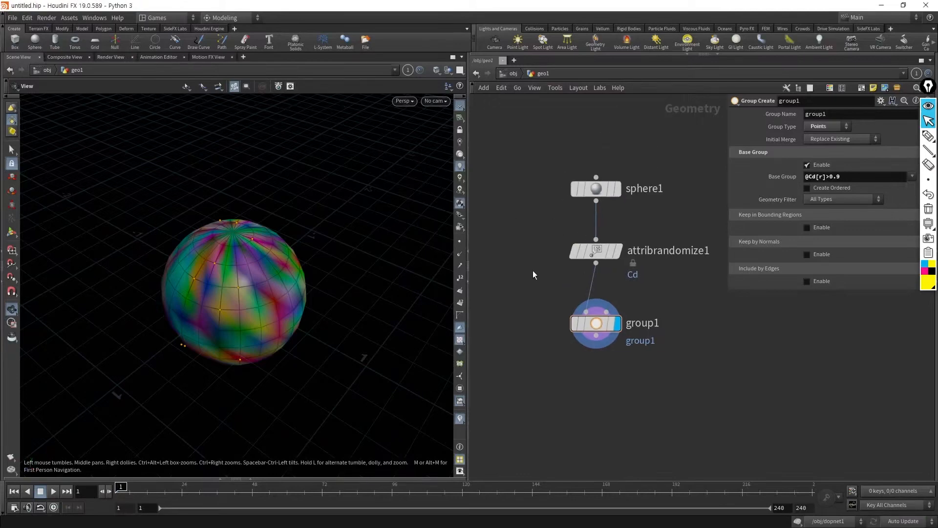
mouse_move(666, 391)
mouse_down()
mouse_move(594, 215)
mouse_move(538, 144)
mouse_move(665, 406)
mouse_up()
drag(643, 203, 542, 147)
click(596, 251)
drag(716, 404, 535, 161)
middle_drag(653, 394, 644, 350)
scroll(645, 356, down, 5)
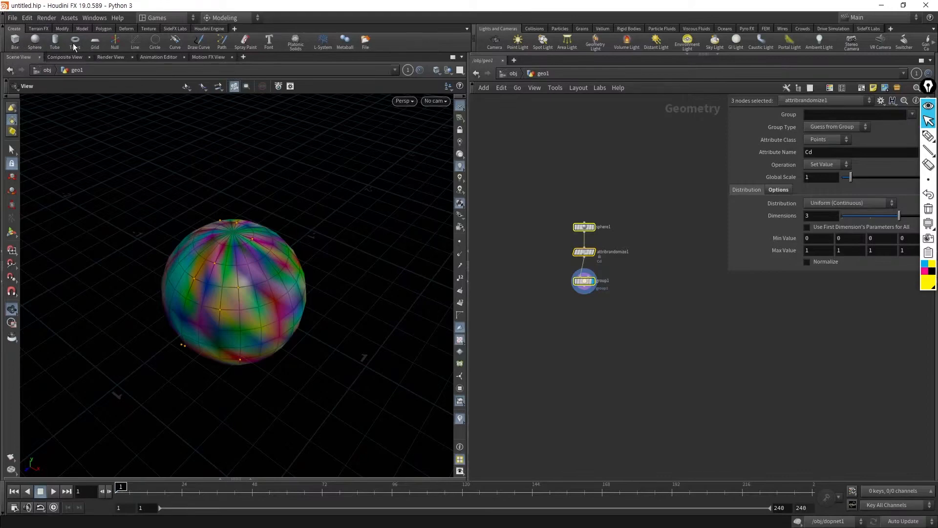
scroll(643, 235, up, 3)
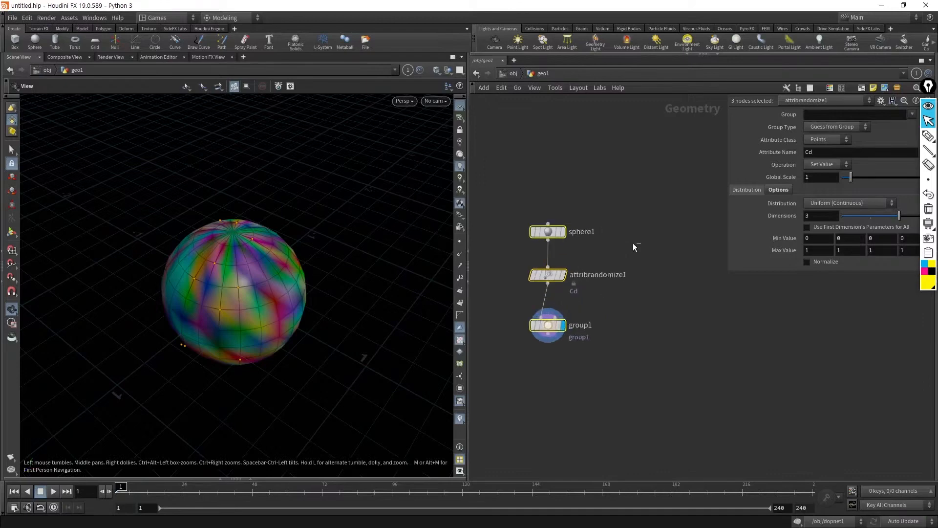
click(552, 231)
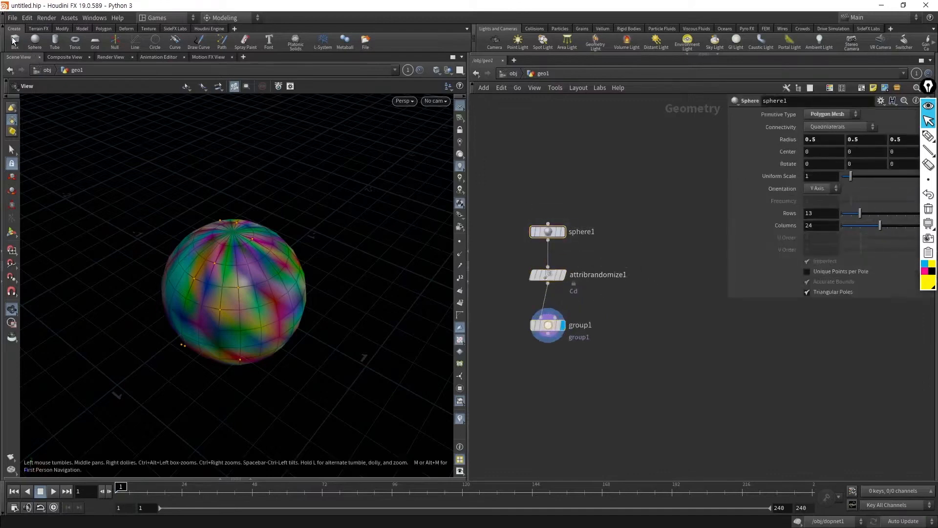
Step: Place a box object in the scene and move it behind the coloured sphere
click(329, 381)
drag(329, 380, 288, 365)
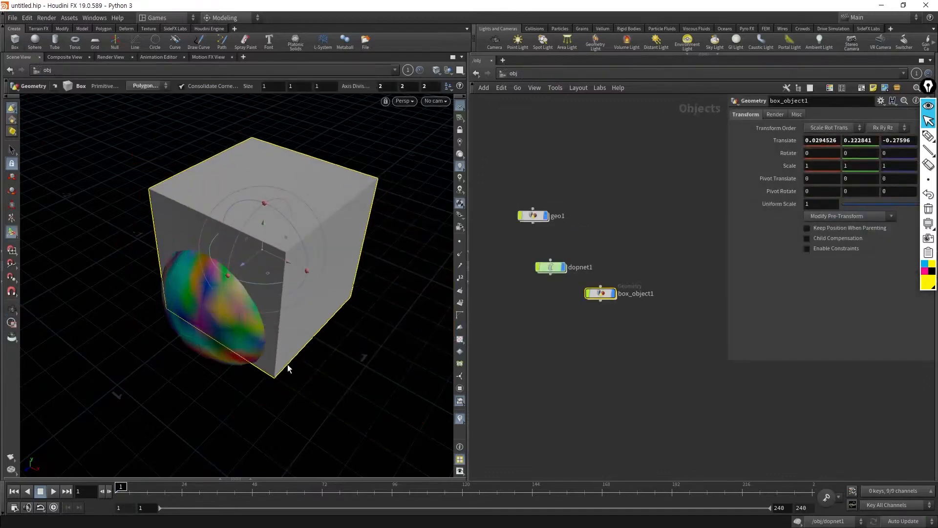
drag(264, 272, 318, 231)
Step: Place a sphere, a torus and a grid object in the scene around the coloured sphere
click(35, 40)
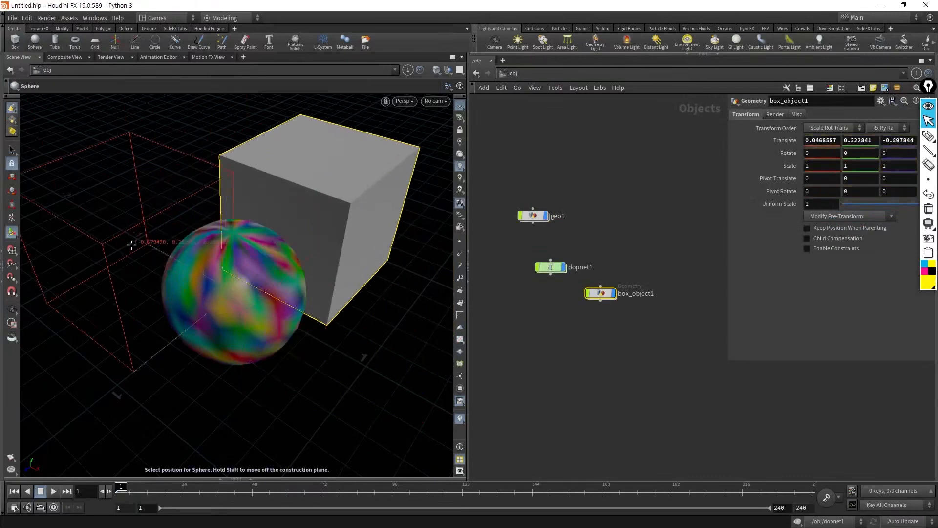
click(107, 256)
click(75, 41)
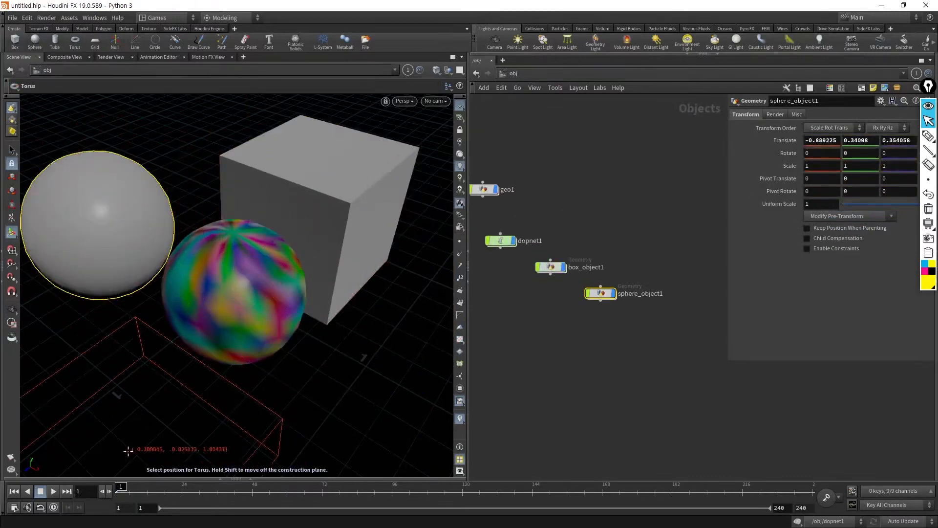
click(123, 433)
click(95, 41)
click(320, 404)
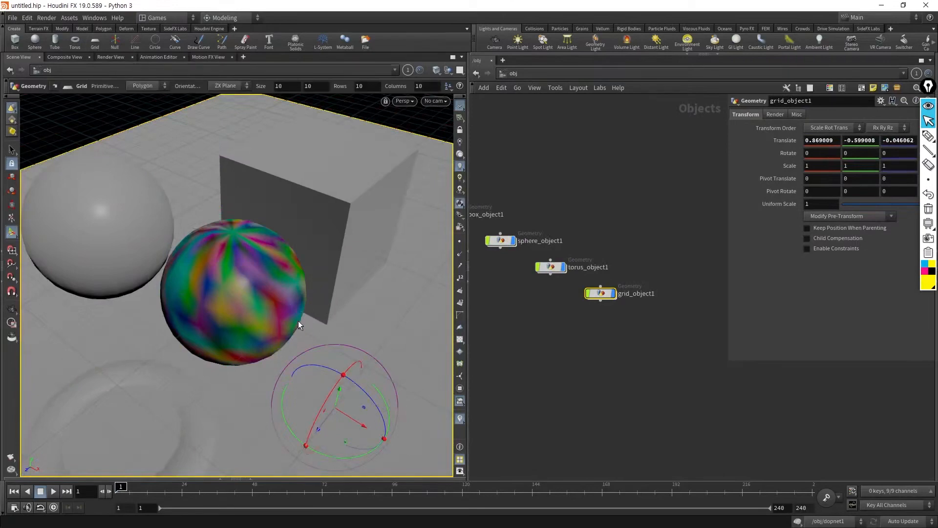
alt+right_drag(348, 335, 318, 382)
alt+drag(318, 381, 212, 328)
Step: Arrange the geo1, dopnet1, box, sphere, torus and grid object nodes in one vertical column
middle_drag(554, 342, 593, 373)
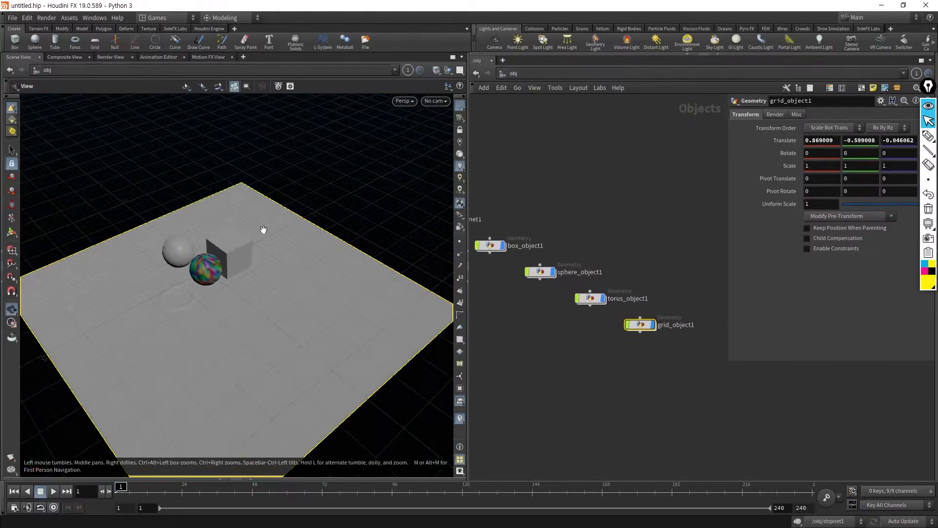
middle_drag(628, 339, 670, 347)
scroll(667, 345, down, 3)
click(621, 370)
scroll(570, 263, up, 3)
middle_drag(638, 265, 639, 205)
scroll(697, 359, down, 2)
middle_drag(698, 359, 685, 383)
drag(751, 400, 545, 287)
drag(729, 421, 540, 314)
drag(652, 386, 542, 363)
click(607, 408)
drag(525, 213, 540, 226)
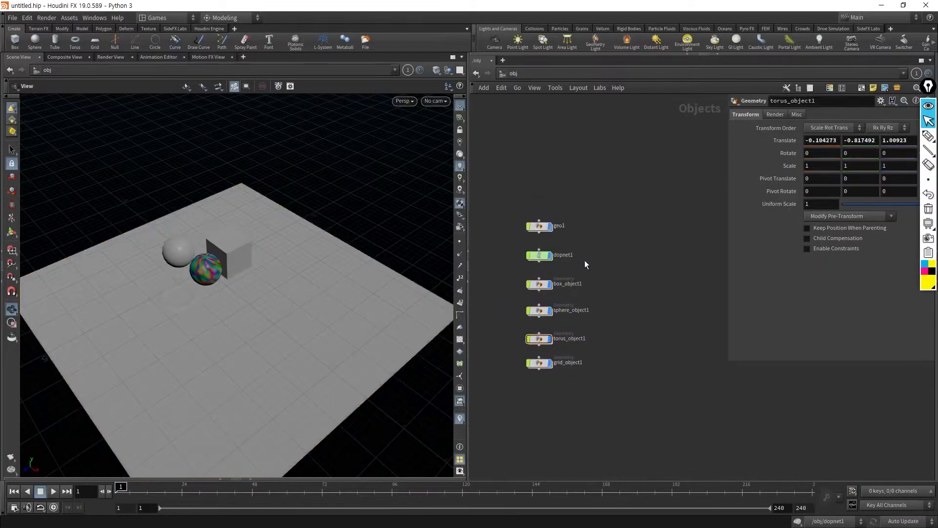
Step: Open geo1 to review its node chain and return to the object level
scroll(560, 244, up, 3)
double_click(538, 229)
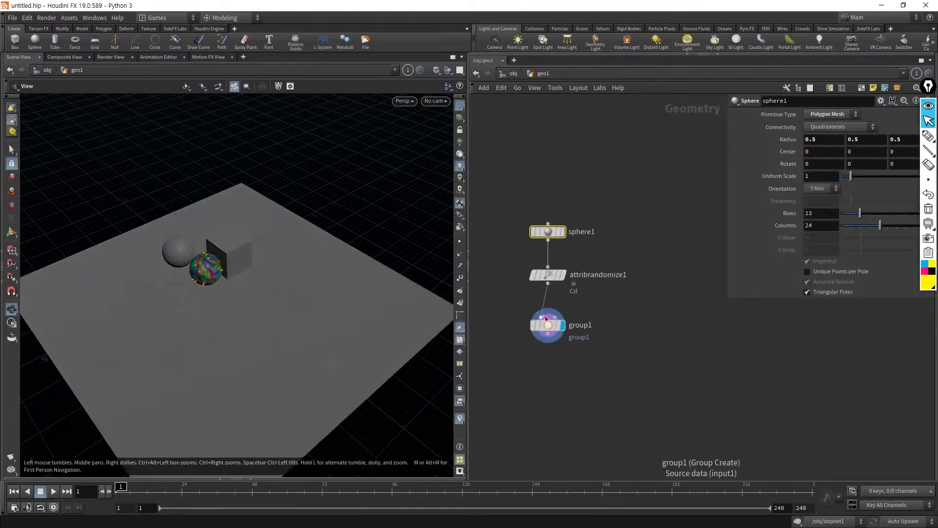
middle_drag(620, 243, 625, 287)
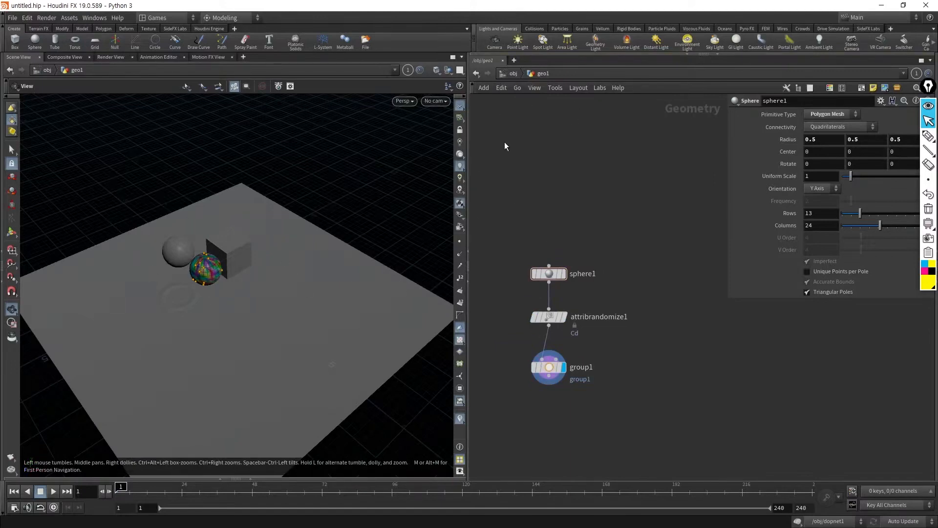
click(513, 73)
click(512, 73)
click(656, 320)
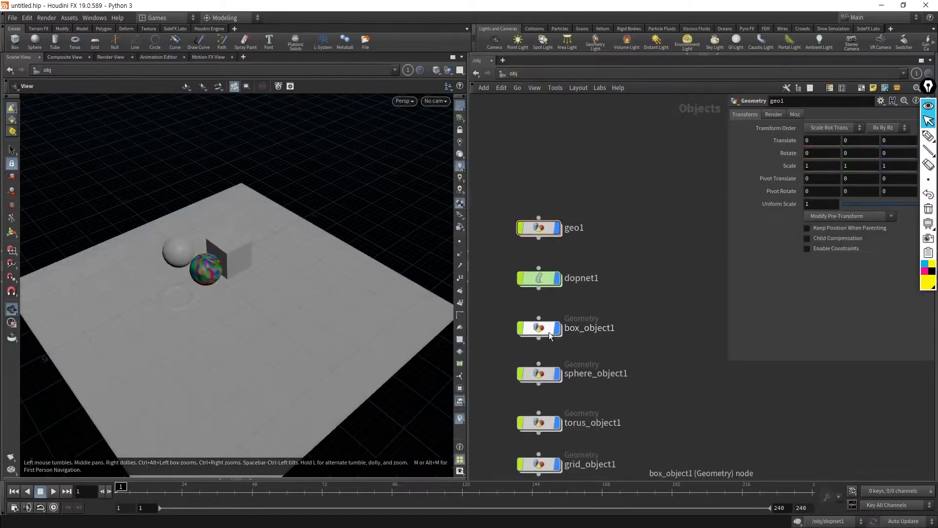
Step: Cut the box1 node out of box_object1 and paste it into geo1, placing it beside sphere1
double_click(544, 327)
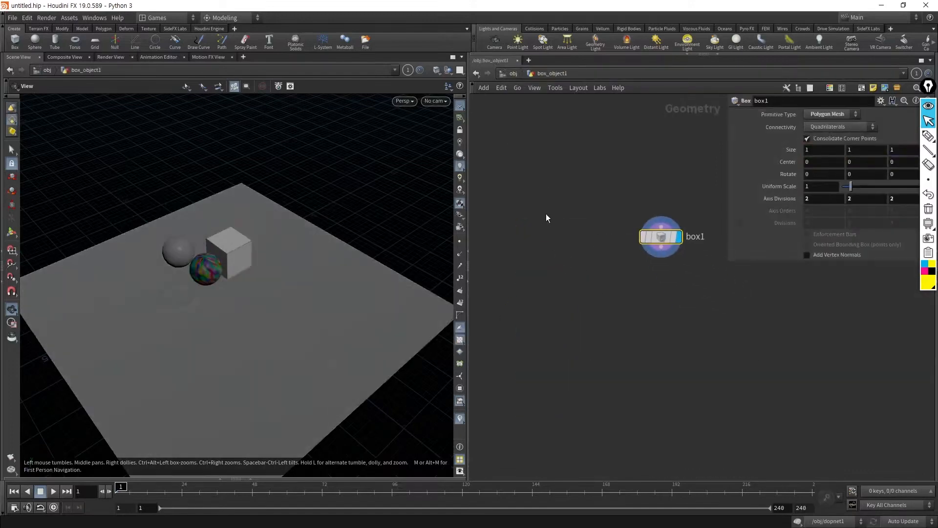
key(ctrl+x)
click(513, 73)
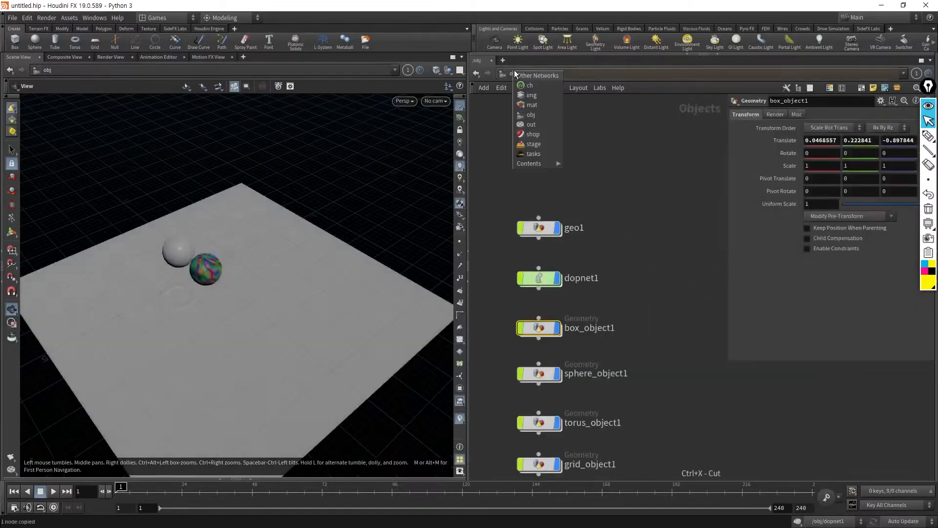
double_click(540, 225)
key(ctrl+v)
drag(565, 215, 635, 244)
click(635, 244)
drag(568, 222, 633, 272)
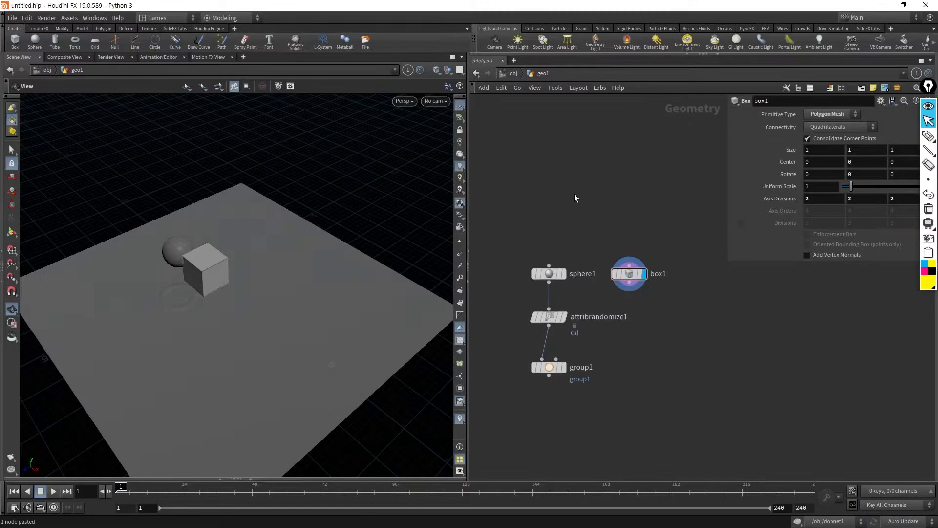
Step: Return to the object level and delete the box, sphere, torus and grid object nodes, keeping geo1 and dopnet1
key(Tab)
key(Escape)
key(u)
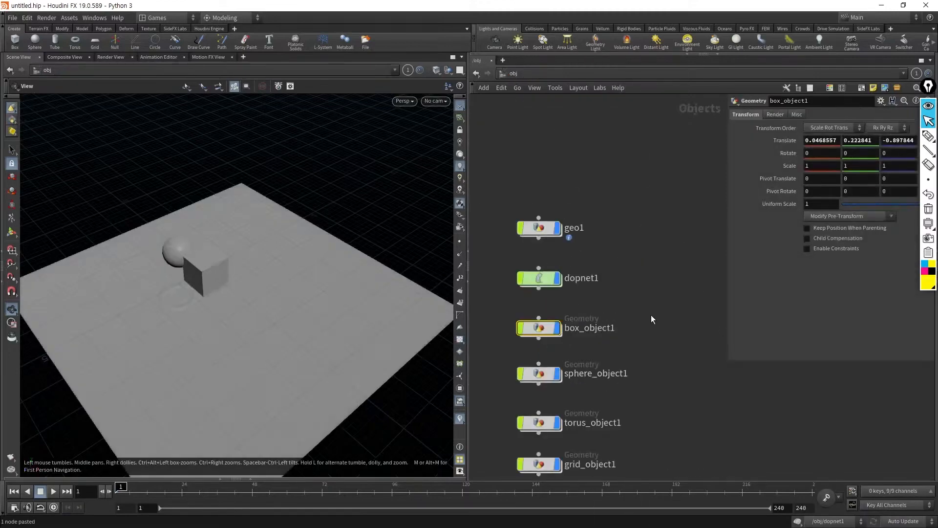
middle_drag(640, 344, 649, 262)
drag(620, 442, 514, 223)
key(Delete)
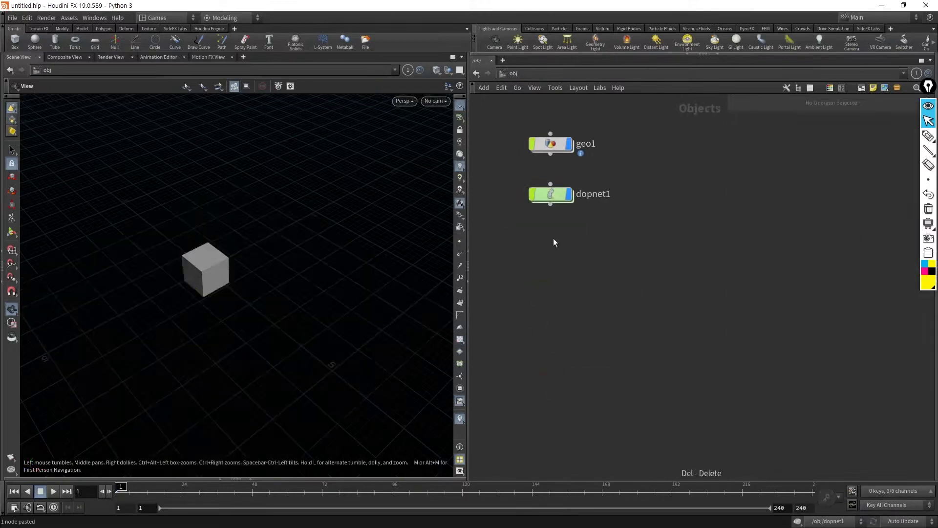
Step: Review the Terrain FX, Modify, Model, Polygon and Deform shelf tools
click(38, 30)
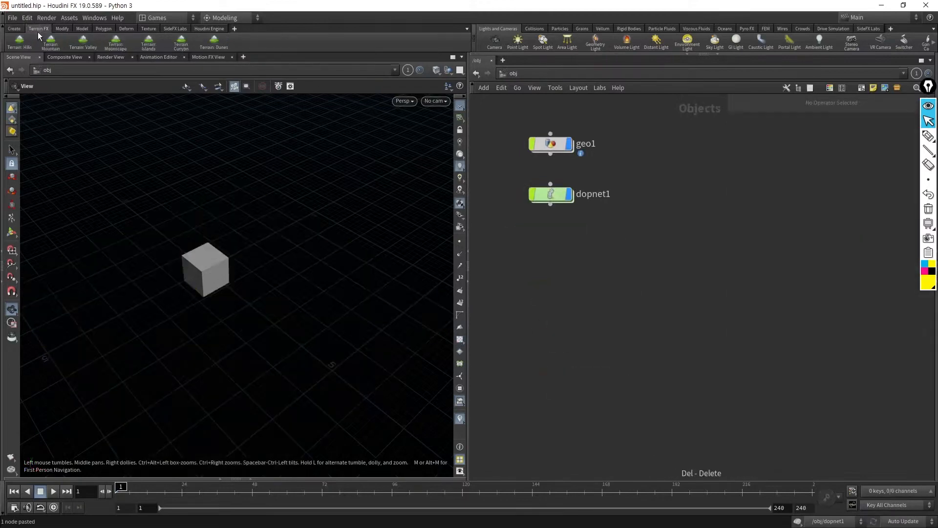
click(63, 29)
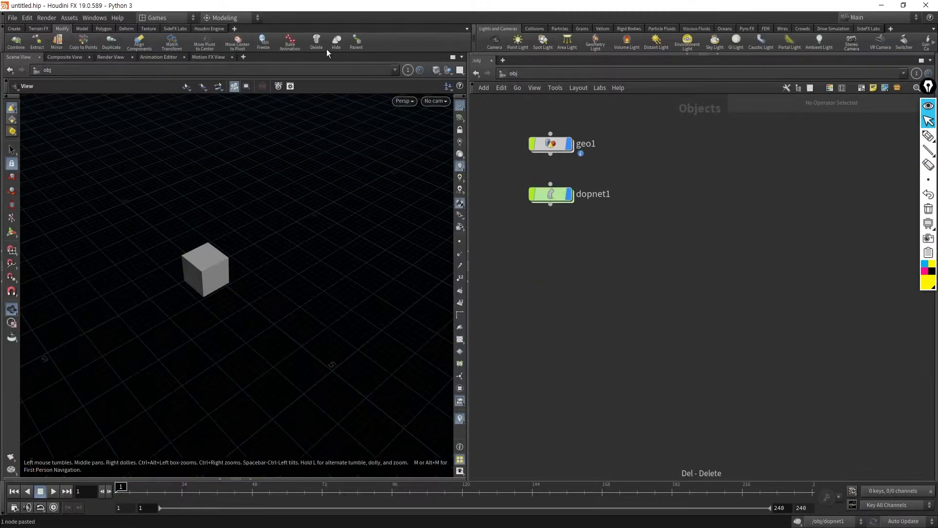
click(82, 28)
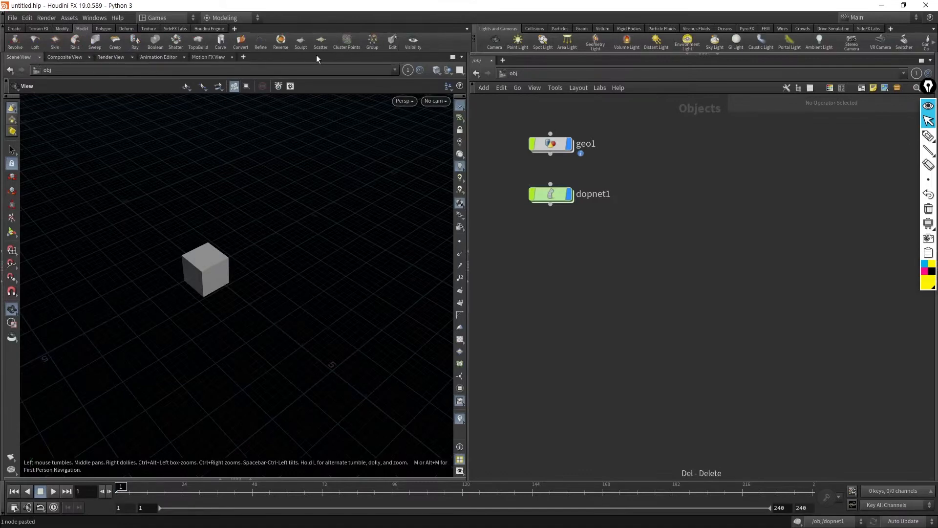
click(103, 28)
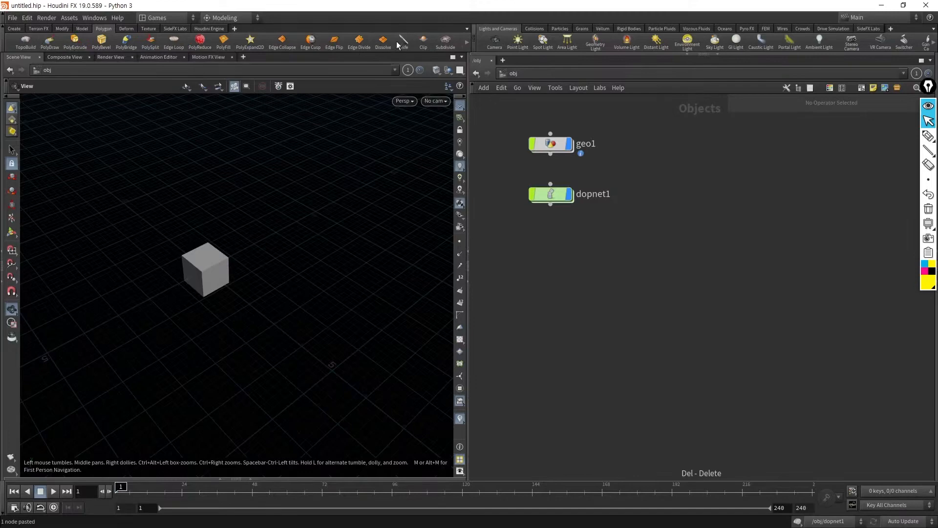
click(126, 29)
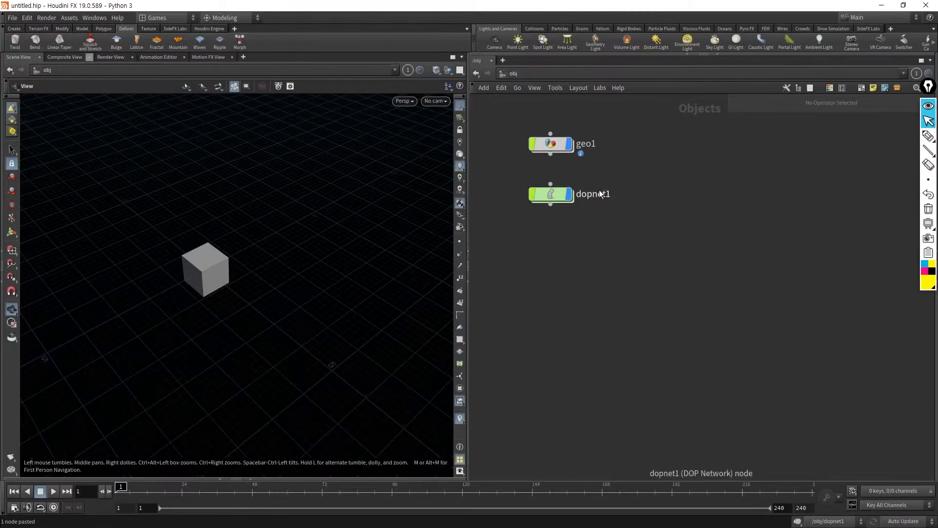
Step: Open geo1 and review the Texture, SideFX Labs and Houdini Engine shelf tools
middle_drag(578, 312, 603, 398)
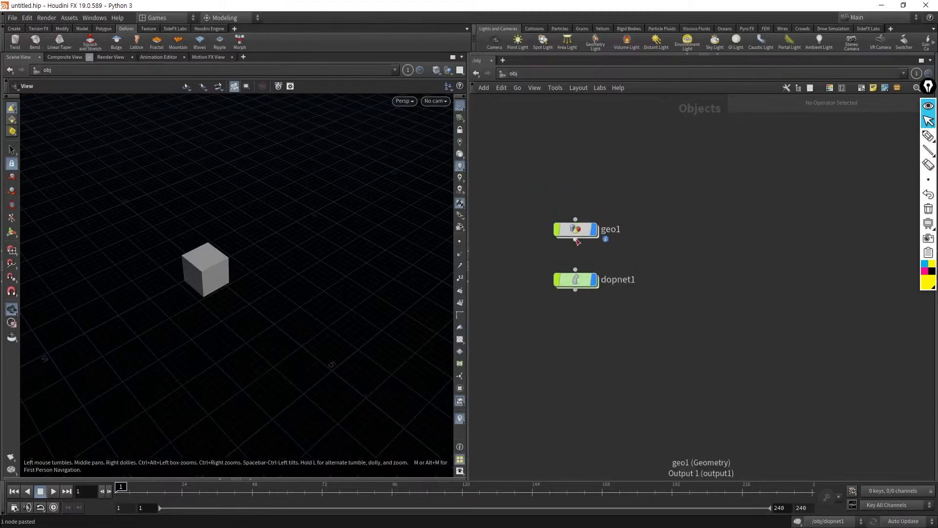
click(578, 232)
double_click(578, 231)
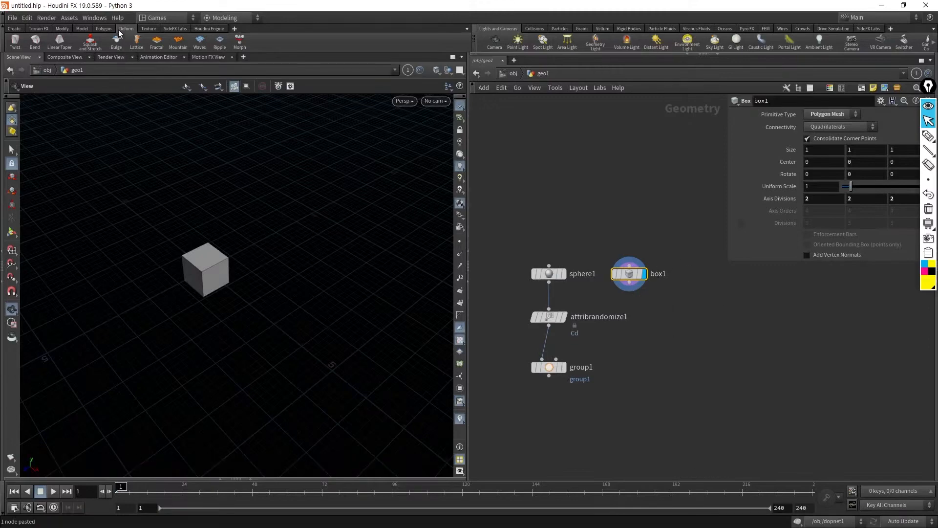
click(149, 28)
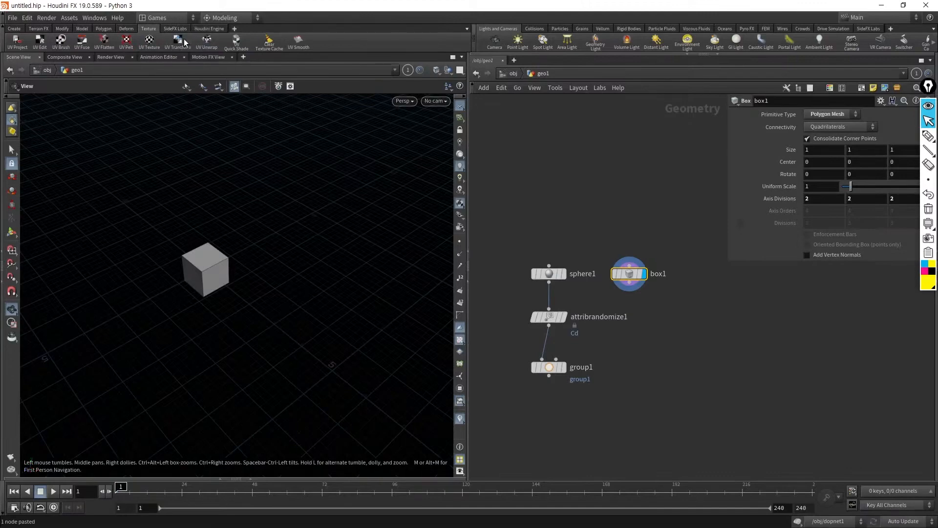
click(175, 30)
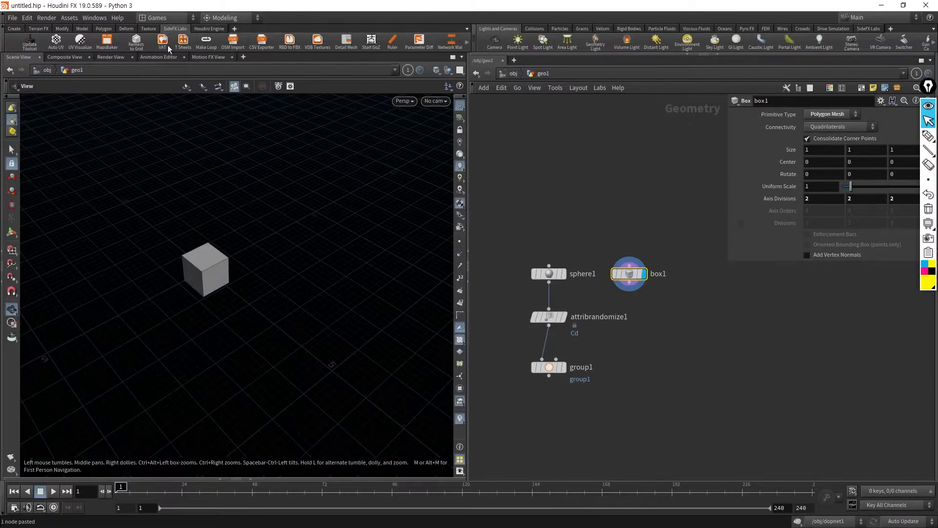
click(210, 29)
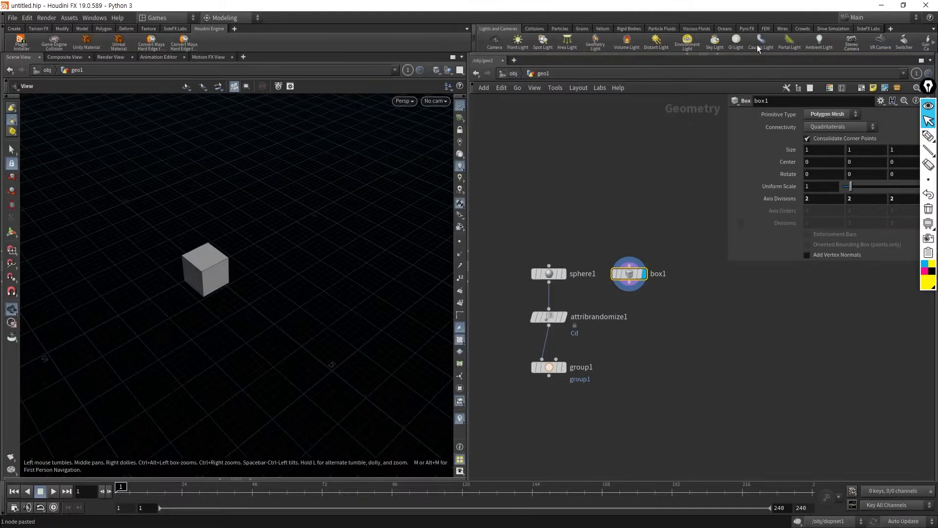
Step: Review the simulation shelf tools from Collisions, Particles and Grains through Rigid Bodies, Particle Fluids, Viscous Fluids, Oceans and Pyro FX
click(534, 29)
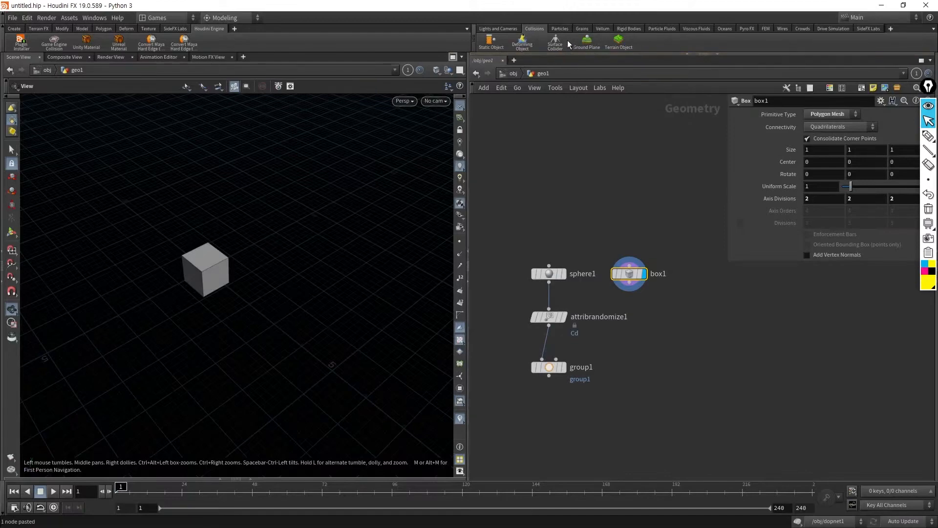
click(561, 29)
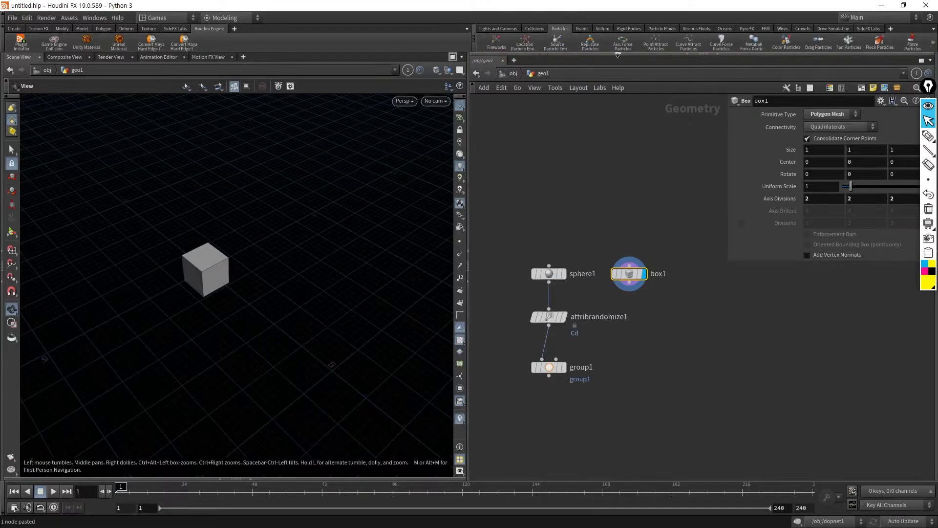
click(582, 29)
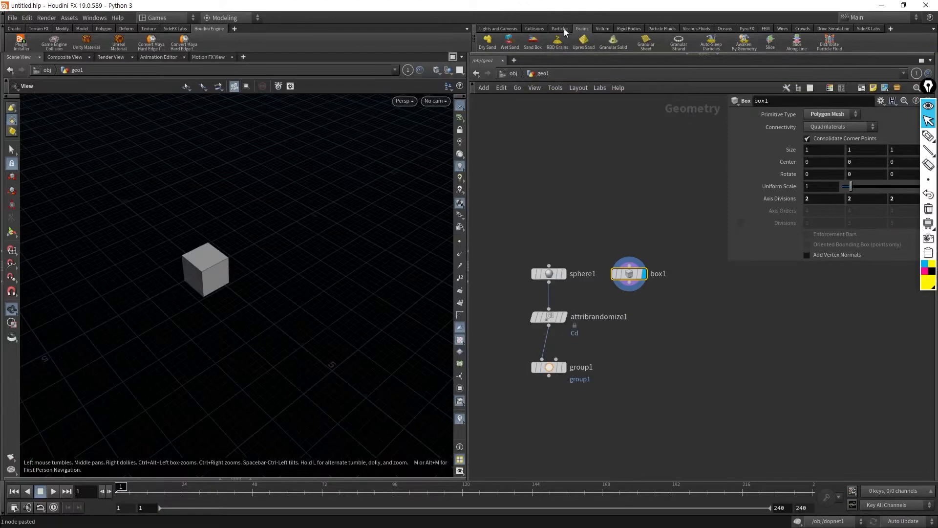
click(534, 28)
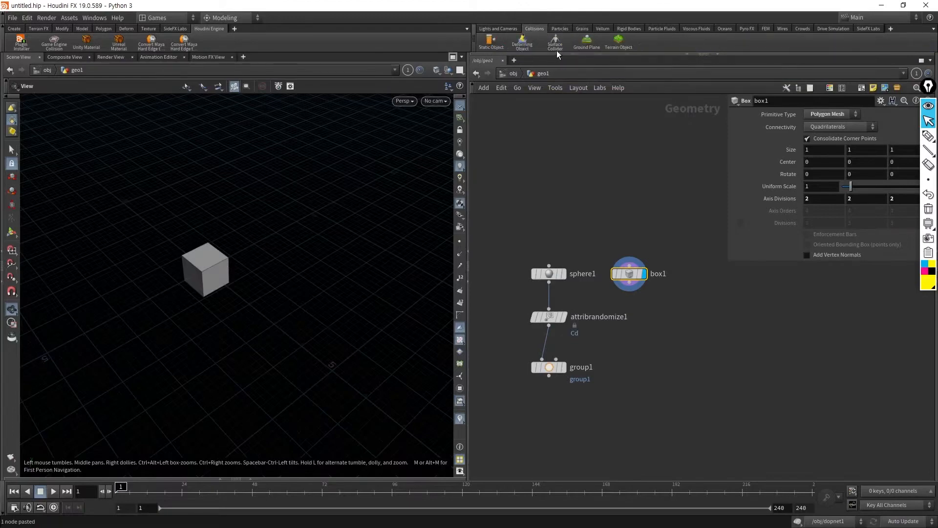
click(630, 29)
click(662, 28)
click(696, 29)
click(724, 28)
click(747, 29)
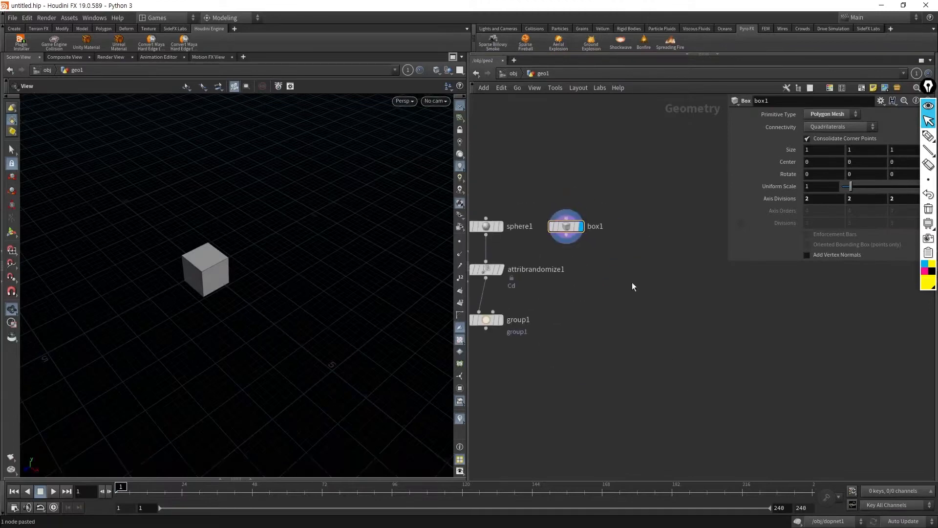
Step: Search the available geometry nodes for "PYRO" and close the search without adding a node
key(Tab)
text(PYRO)
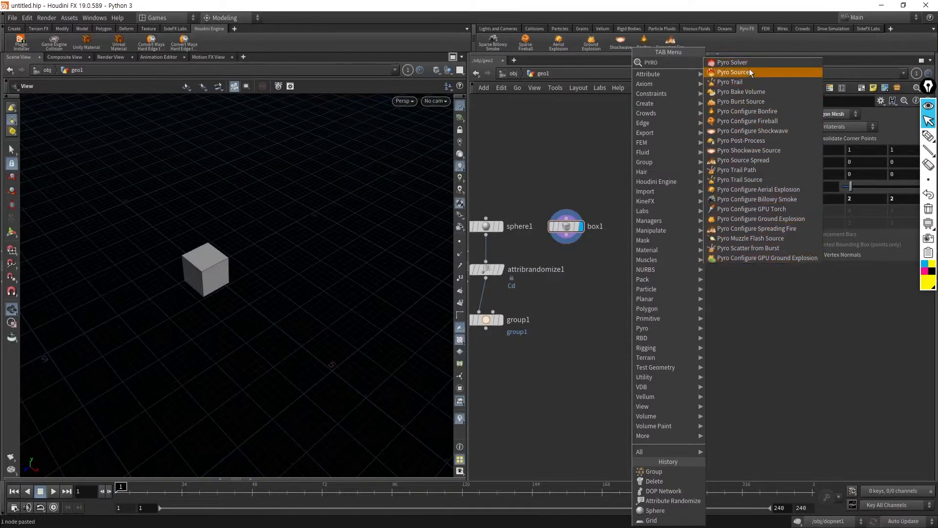
click(554, 441)
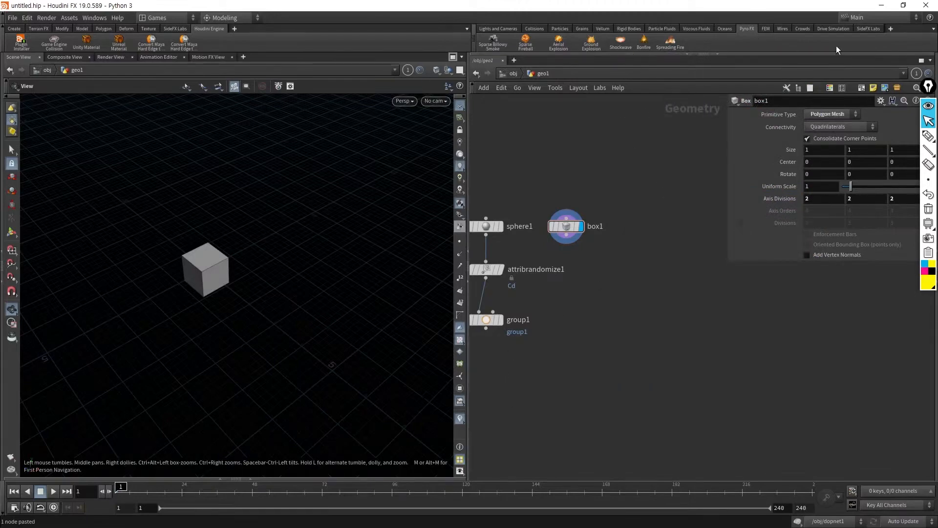
Step: Review the Drive Simulation and Crowds shelf tools and show the SideFX Labs tools in both shelf sets
click(831, 29)
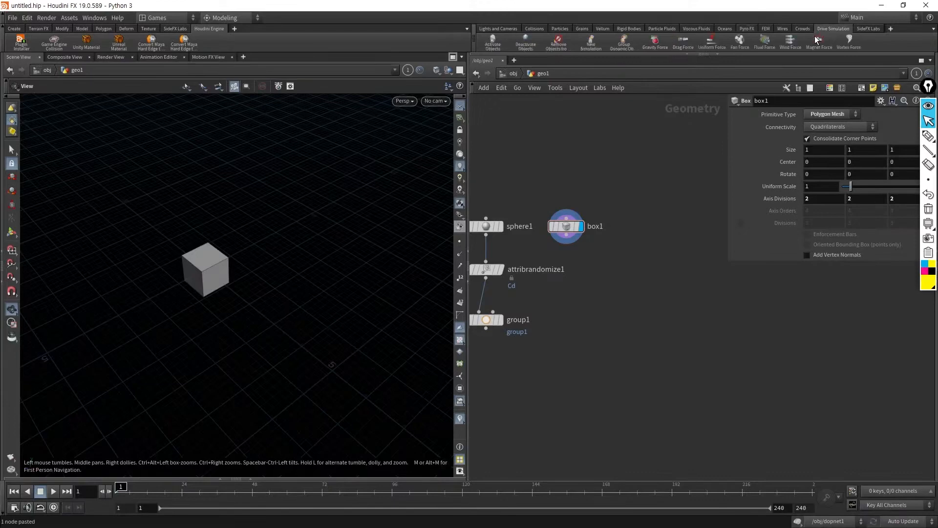
click(802, 30)
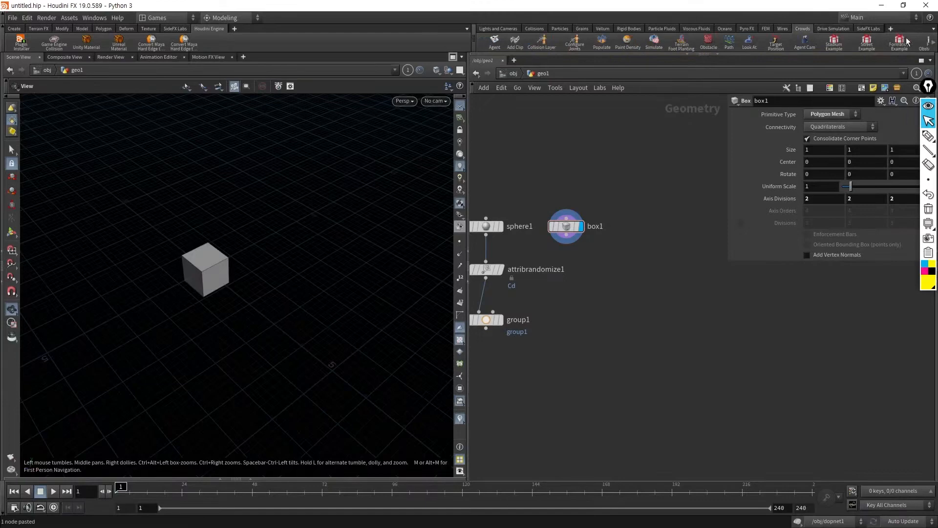
click(868, 29)
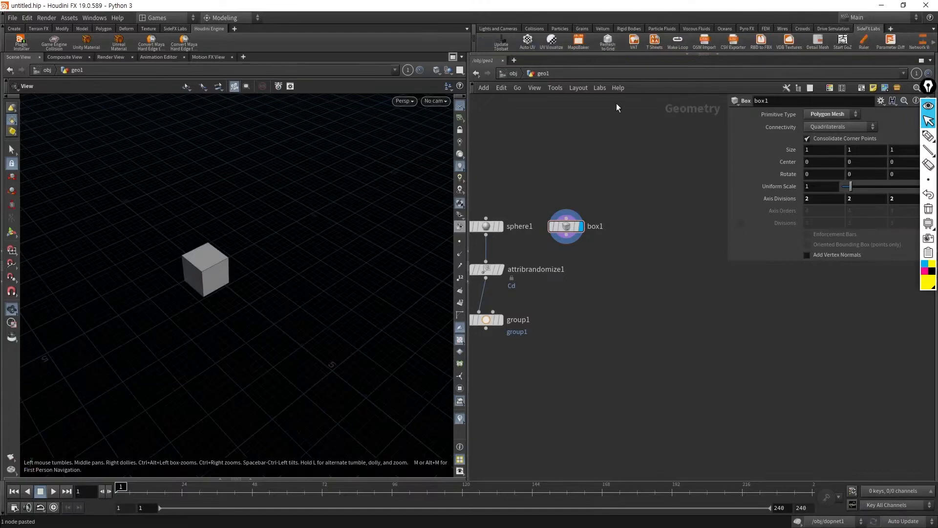
click(177, 29)
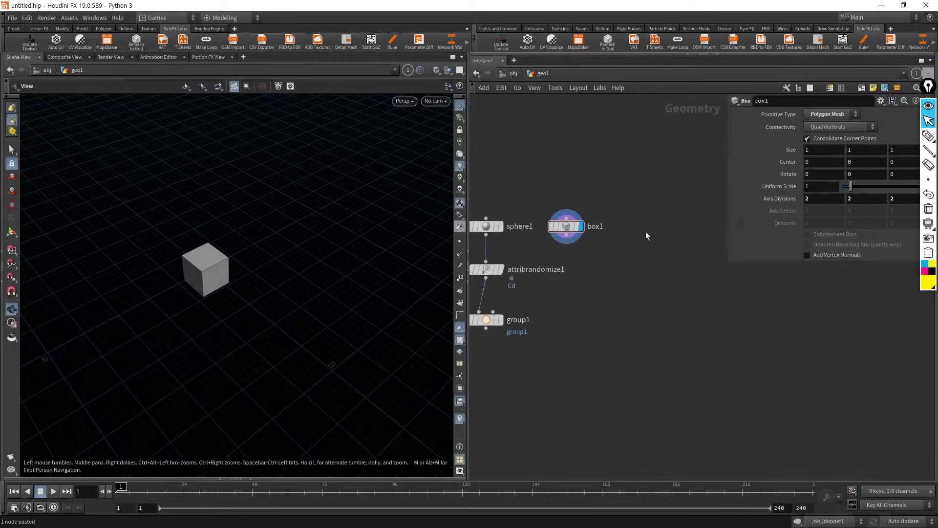
Step: Search the available nodes for "labs", browse the Labs subcategories such as Export and Color, and close the search without adding a node
key(Tab)
text(si)
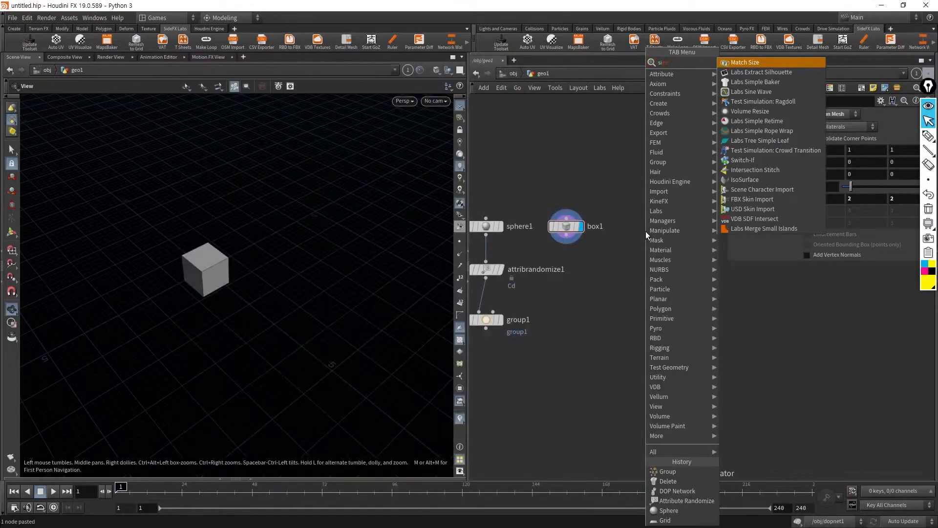
key(BackSpace)
key(BackSpace)
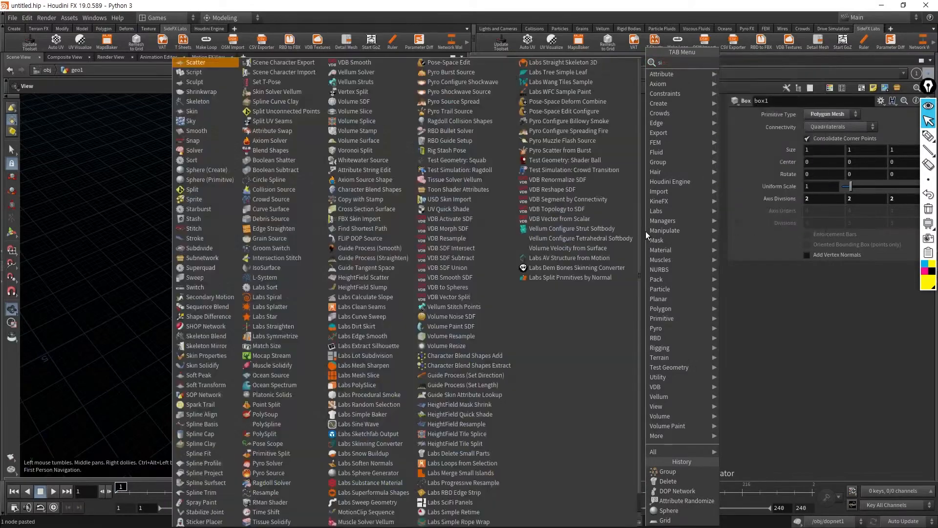
text(labs)
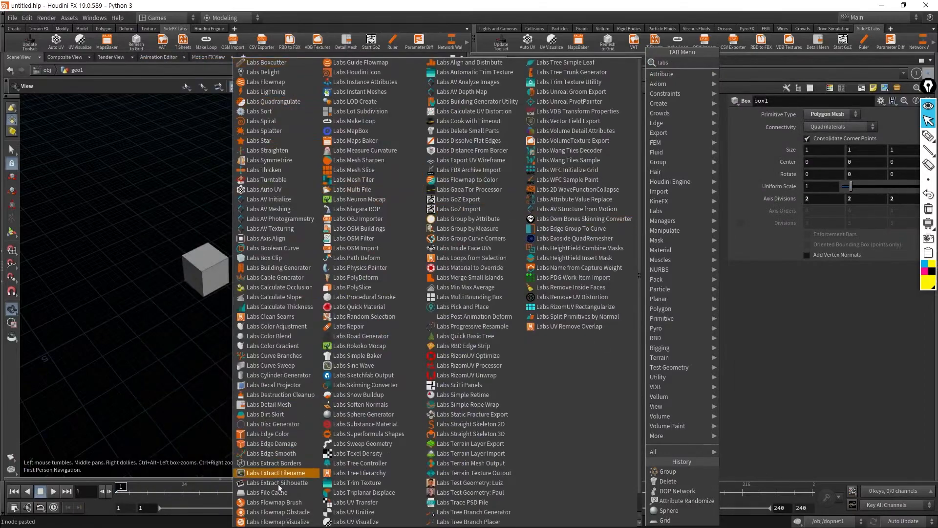
scroll(275, 475, down, 2)
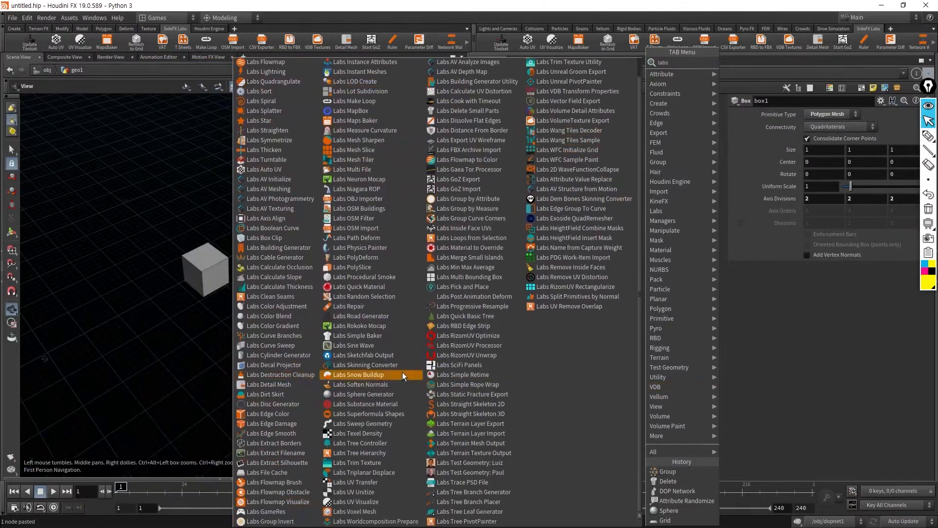
scroll(440, 391, up, 1)
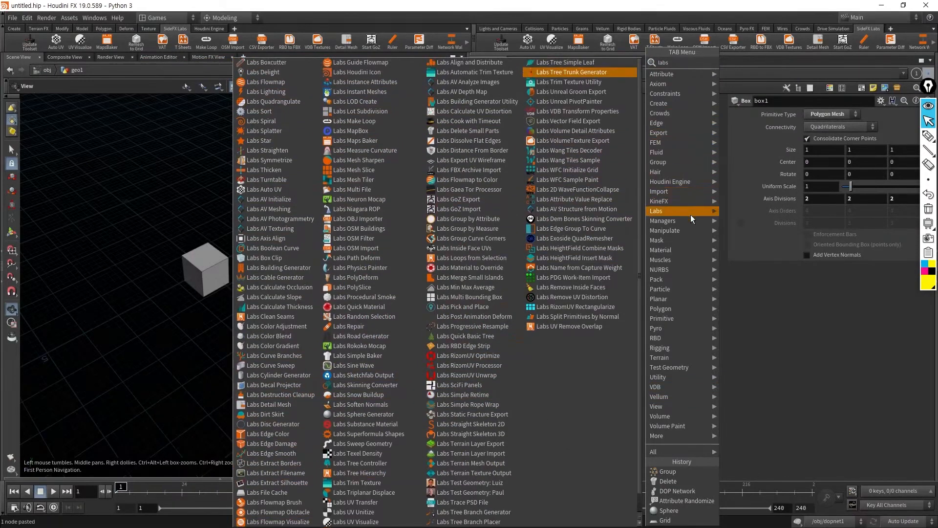
mouse_move(669, 210)
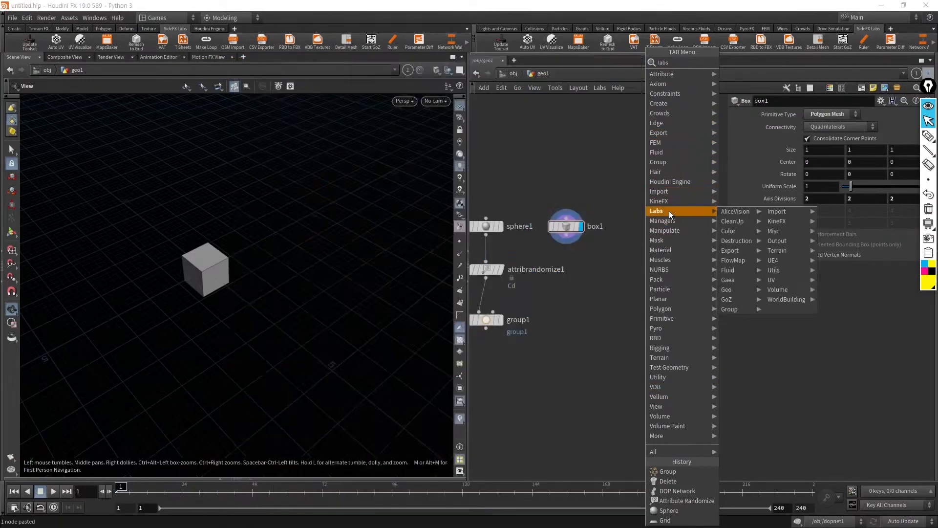
mouse_move(735, 226)
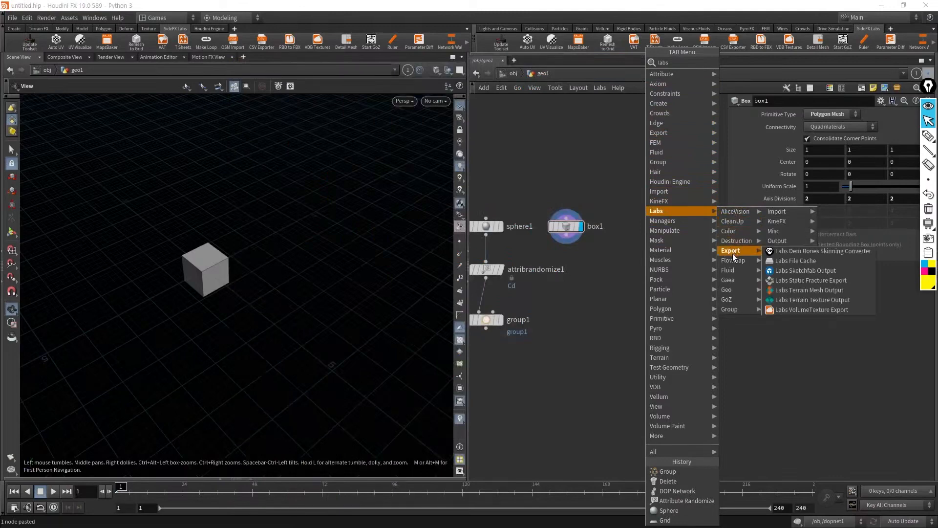
mouse_move(784, 233)
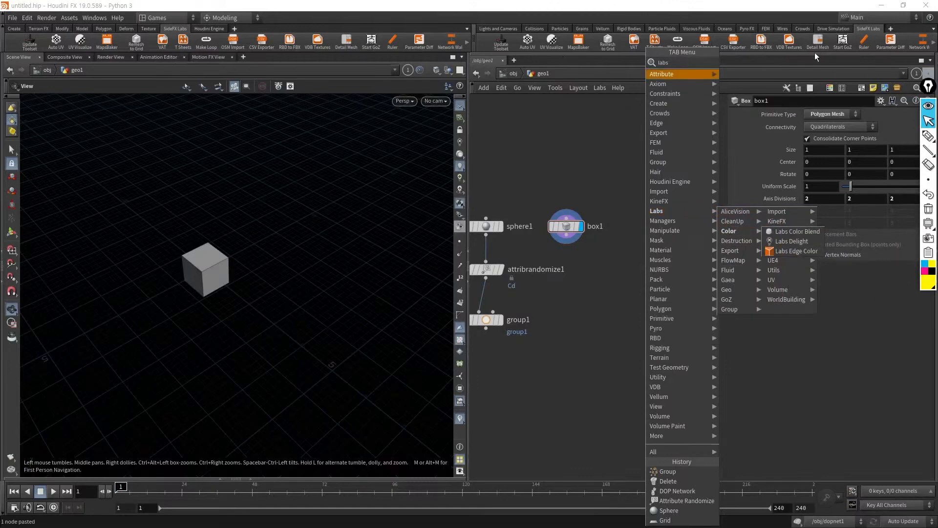
click(591, 162)
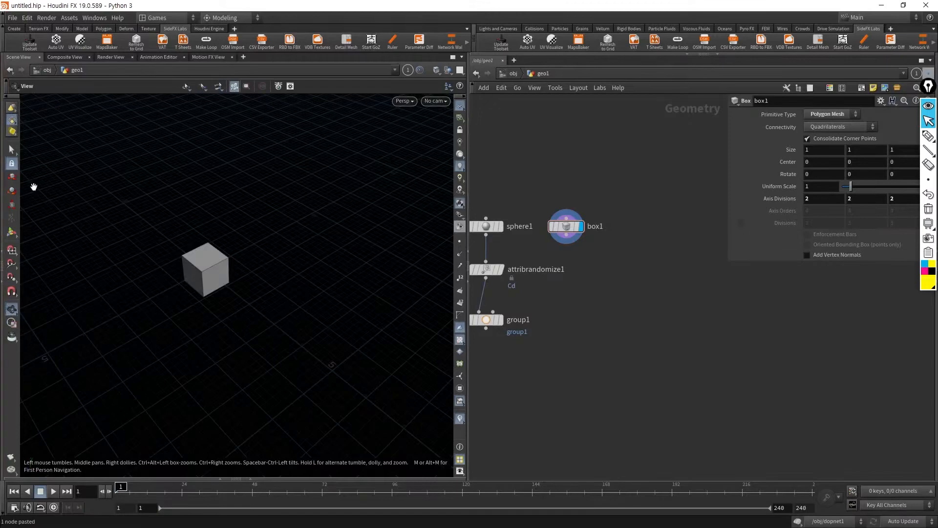
Step: Switch to the object level and back into geo1's geometry level, and view the box from another angle
click(11, 108)
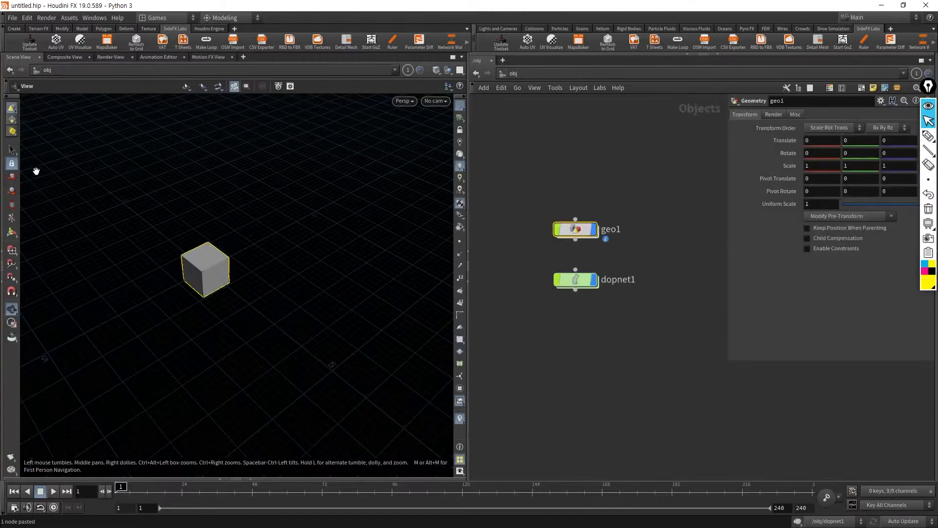
click(12, 120)
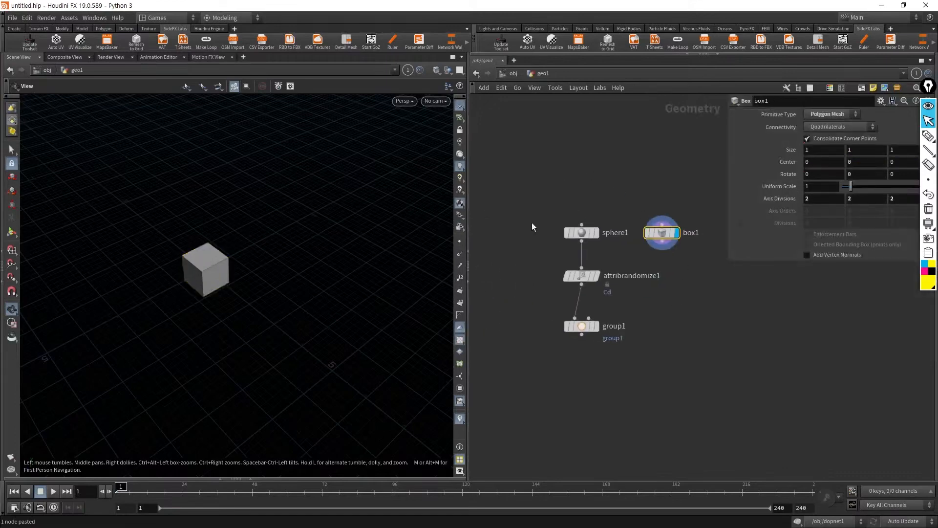
drag(450, 245, 293, 295)
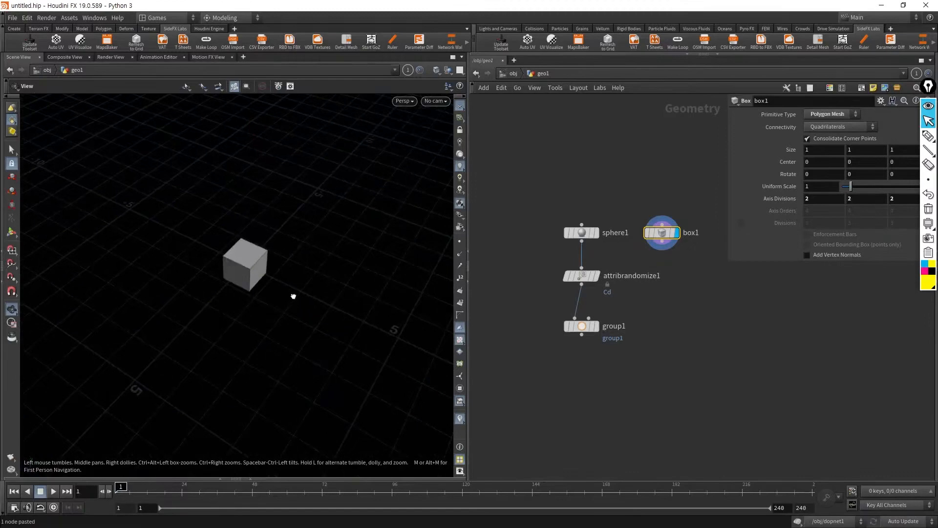
Step: Review the object types that can be selected in the viewport and go up to the object level
click(15, 134)
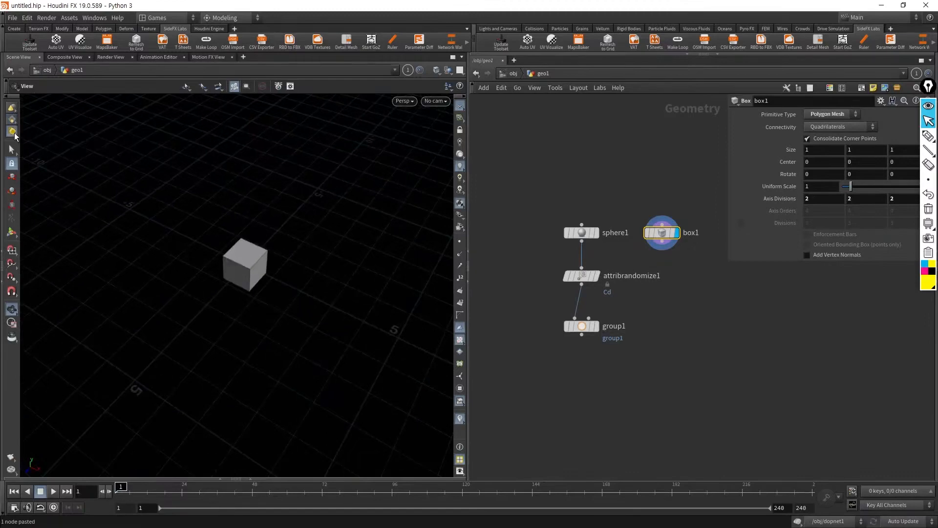
right_click(11, 108)
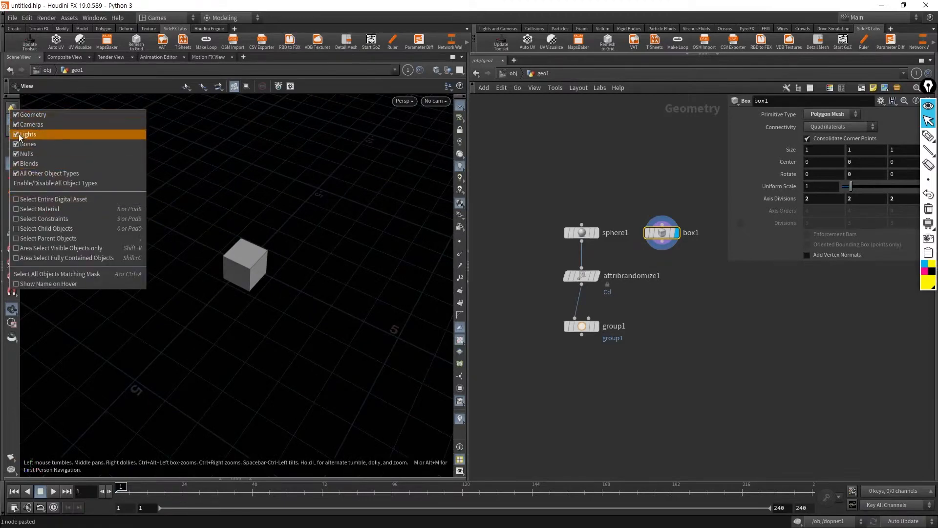
click(10, 115)
click(11, 115)
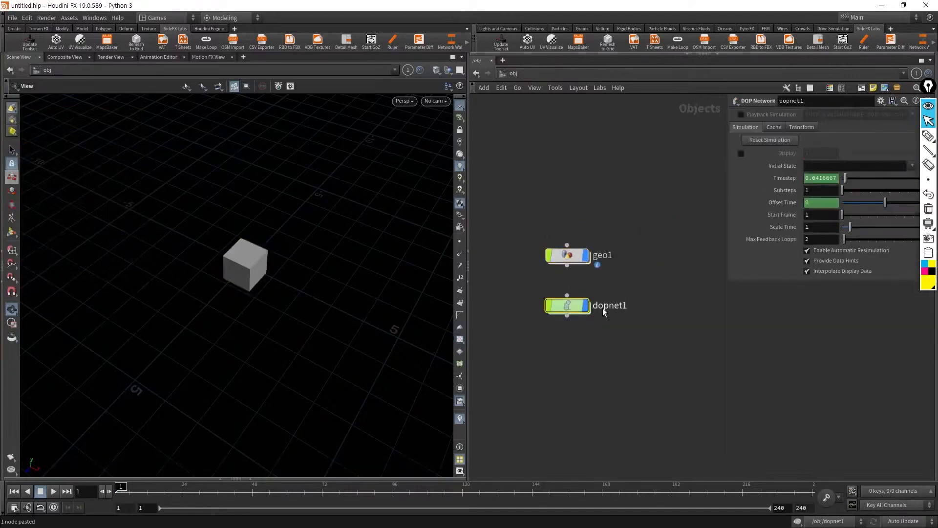
Step: Delete the dopnet1 node and add a camera that matches the current view of the box
key(Delete)
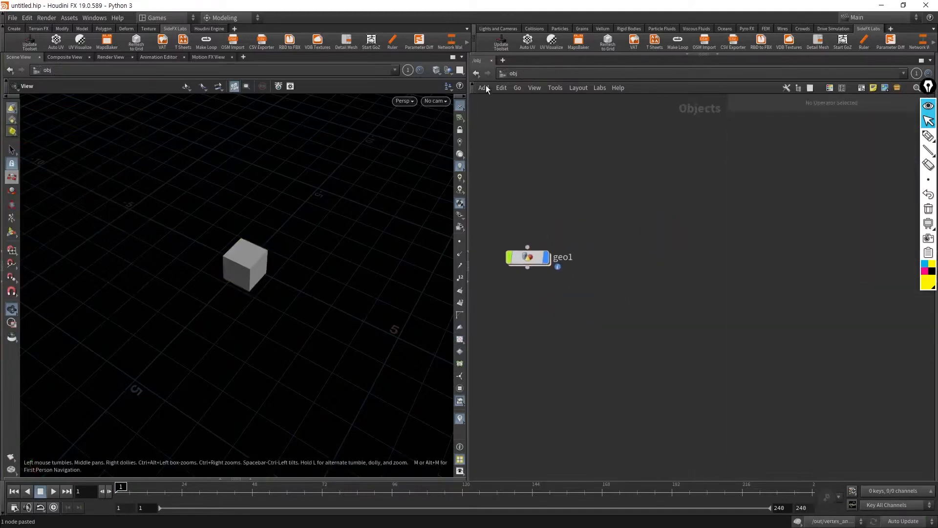
click(496, 28)
click(494, 41)
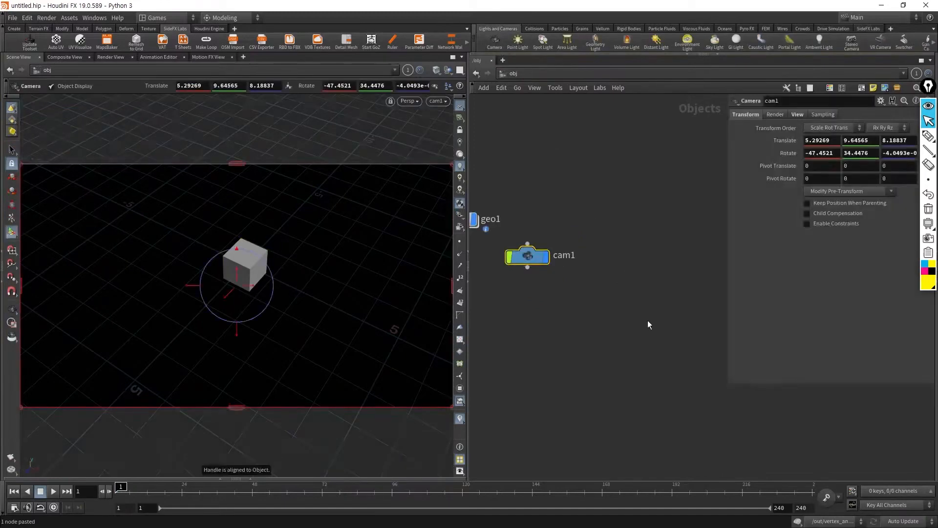
Step: Rotate the camera by tumbling the view through it, return to the free perspective view and deselect the camera
alt+drag(314, 309, 382, 277)
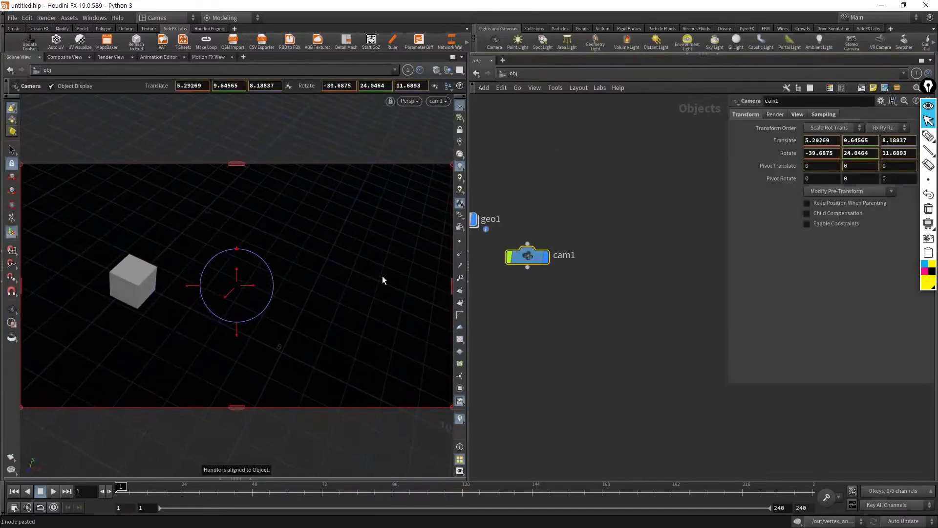
key(h)
key(Return)
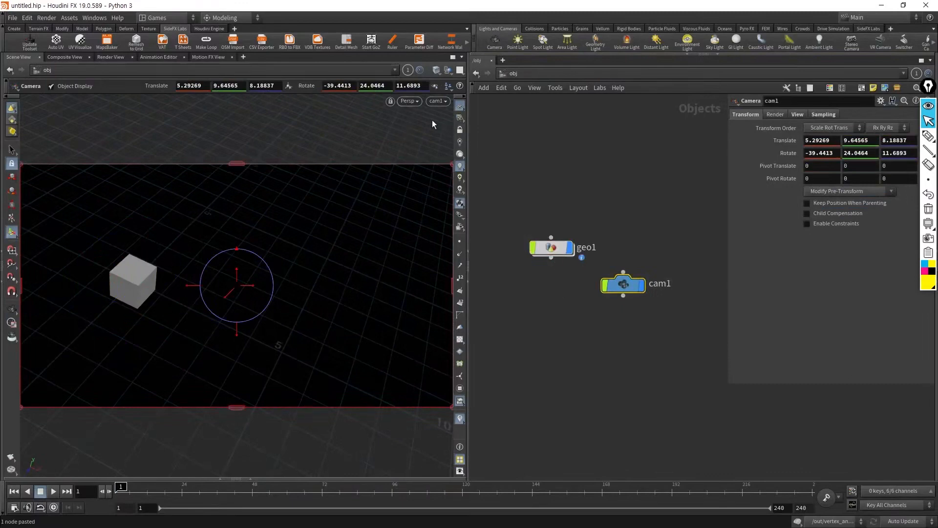
key(Escape)
drag(384, 267, 379, 234)
key(Return)
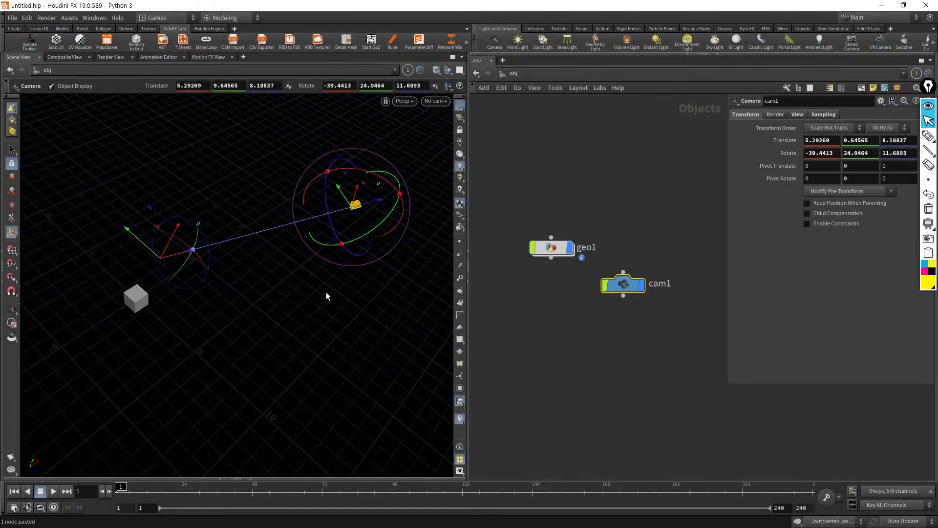
click(618, 354)
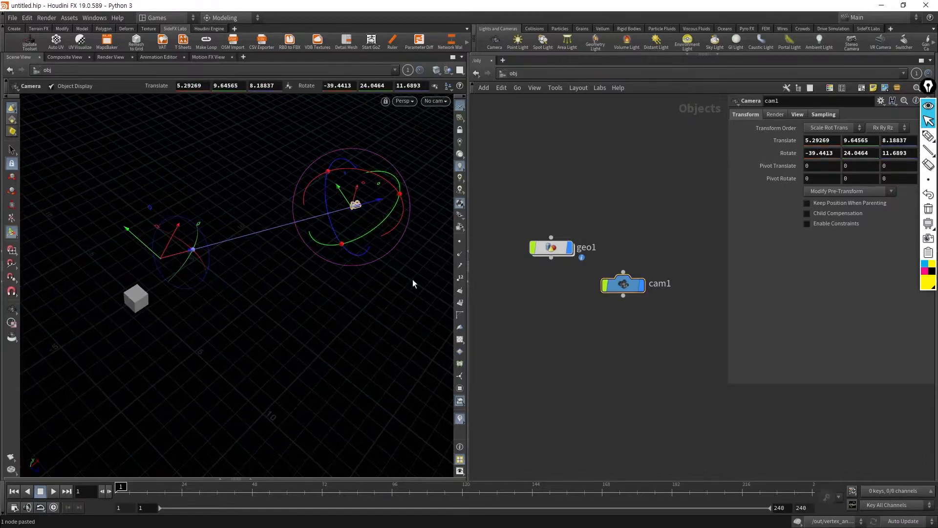
Step: Exclude geometry from the selectable object types
right_click(17, 111)
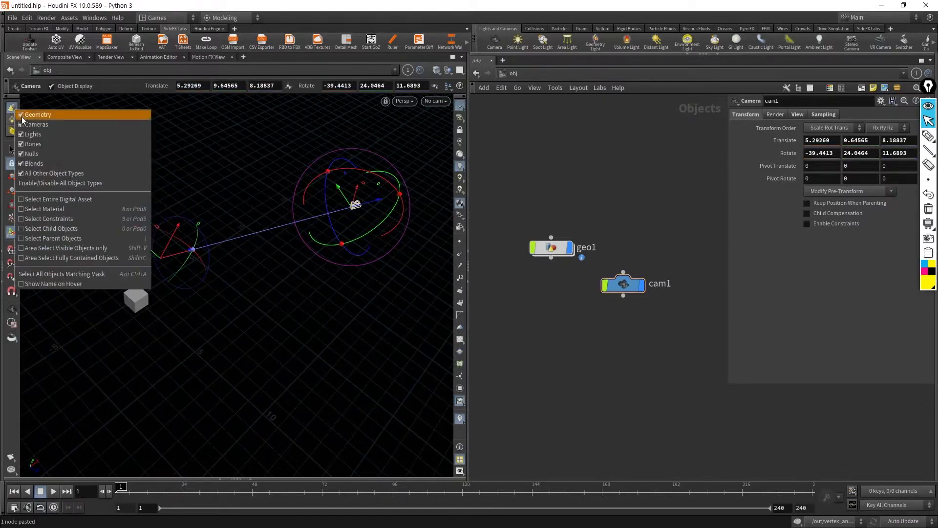
click(22, 115)
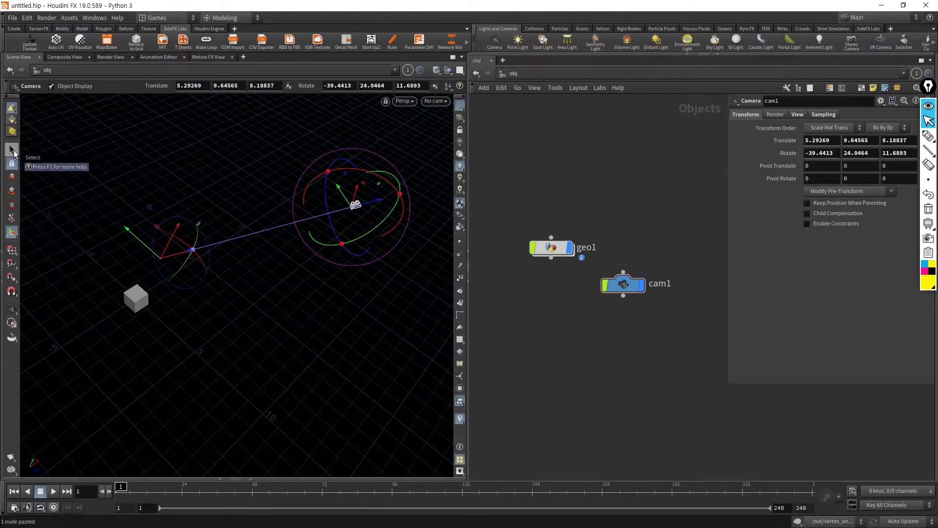
Step: Handwrite an "S" beside the Select tool with the screen annotation pen and return to the normal pointer
click(928, 136)
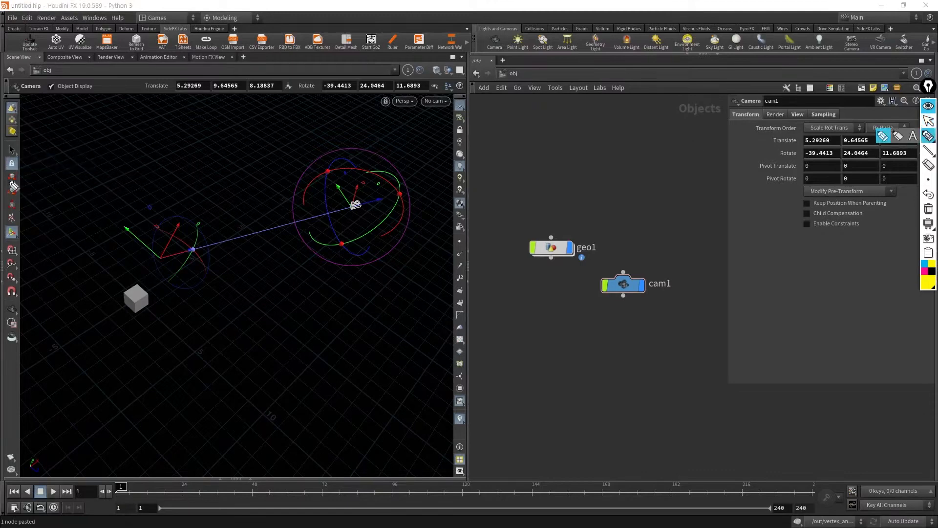
drag(33, 147, 27, 165)
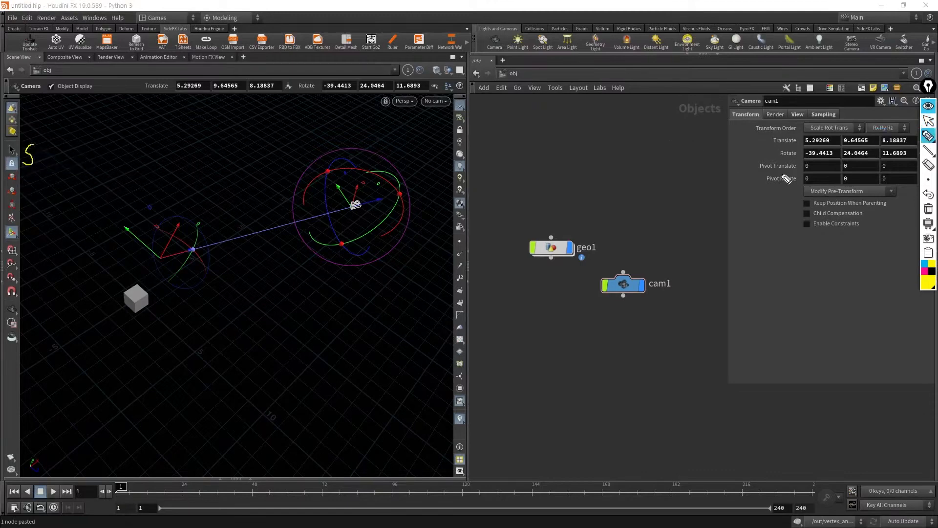
click(928, 119)
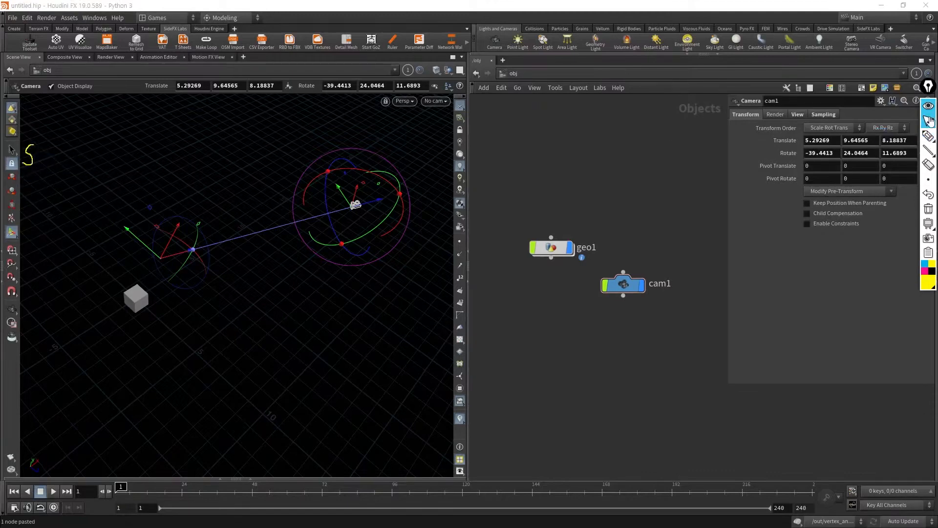
Step: Activate the Select tool and box-select around the cube, the camera and both together to test the object mask
click(11, 151)
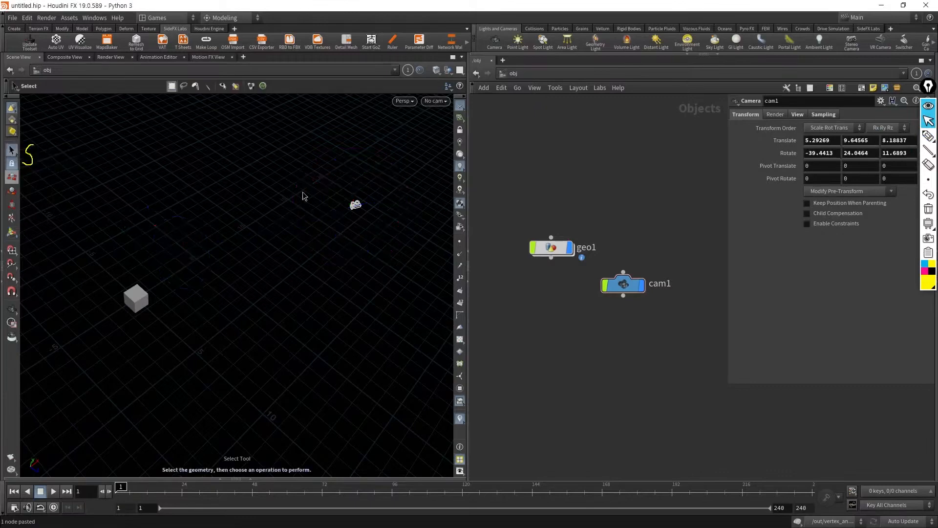
drag(200, 243, 82, 362)
drag(215, 259, 75, 372)
click(355, 205)
drag(375, 136, 103, 392)
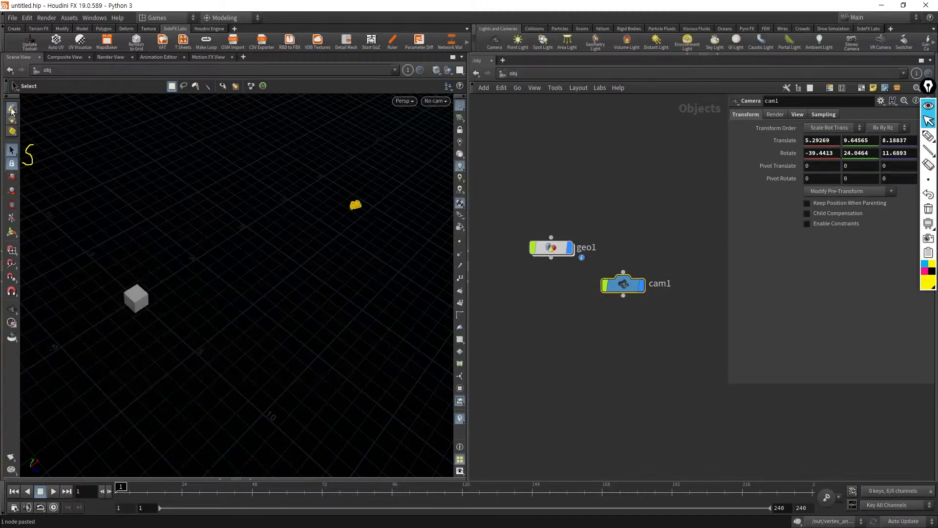
Step: Make geometry selectable again and exclude cameras from the selectable object types
click(11, 110)
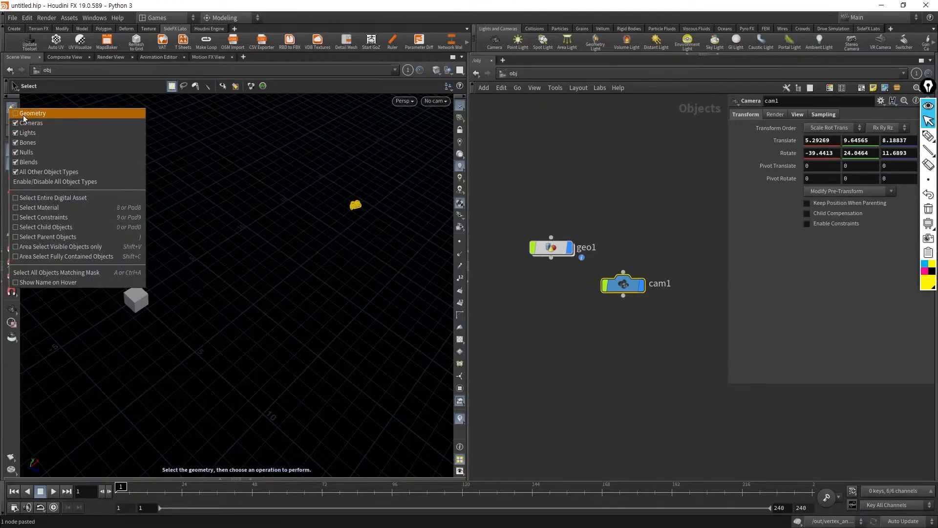
click(22, 114)
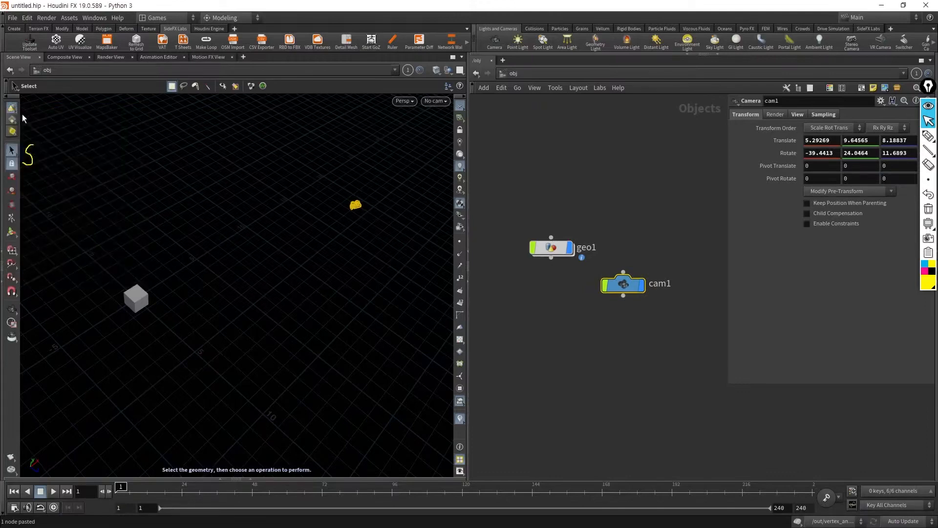
click(10, 108)
click(24, 128)
Step: Box-select around the camera, the cube and both objects to test the mask with cameras excluded
click(198, 396)
drag(414, 162, 288, 262)
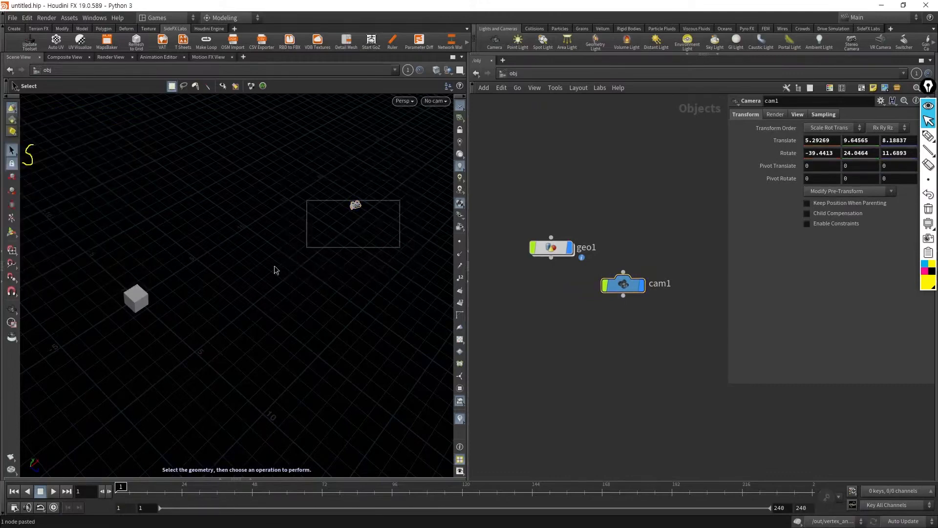
drag(184, 223, 66, 381)
drag(251, 201, 96, 385)
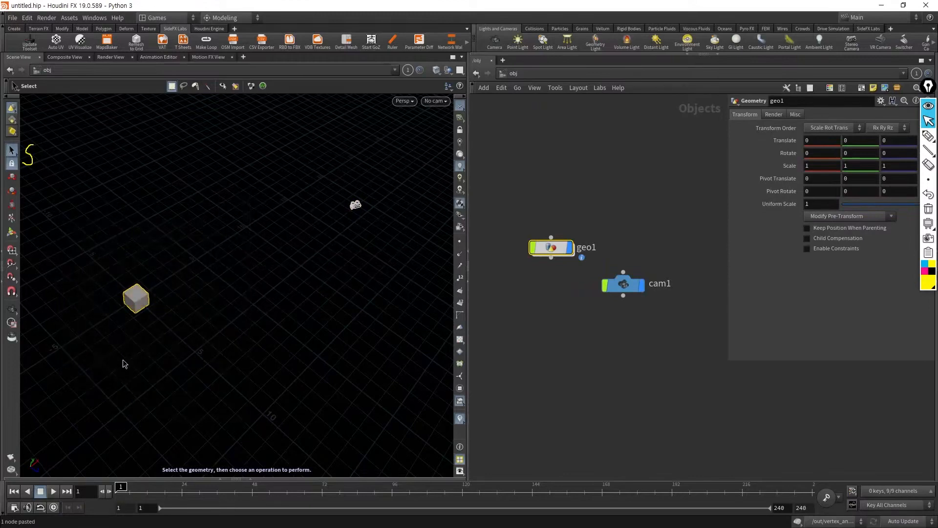
click(12, 108)
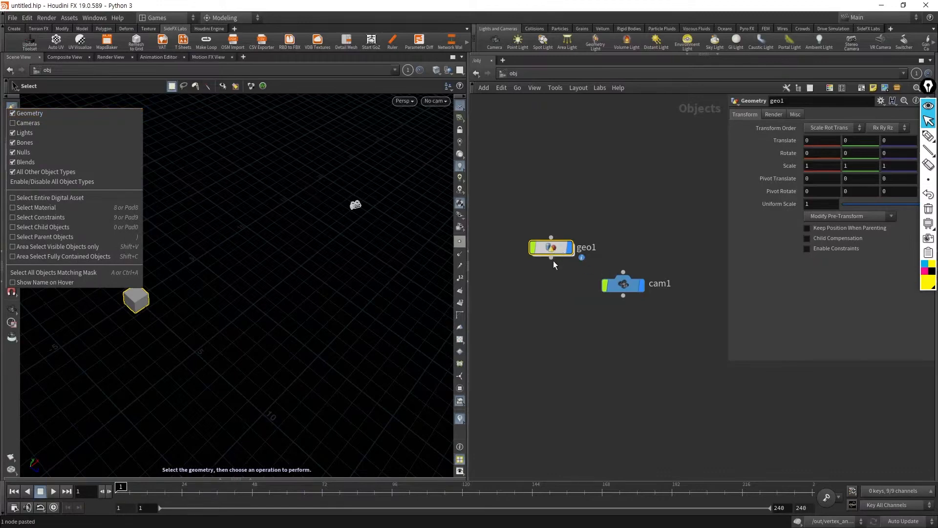
click(527, 299)
drag(373, 161, 128, 411)
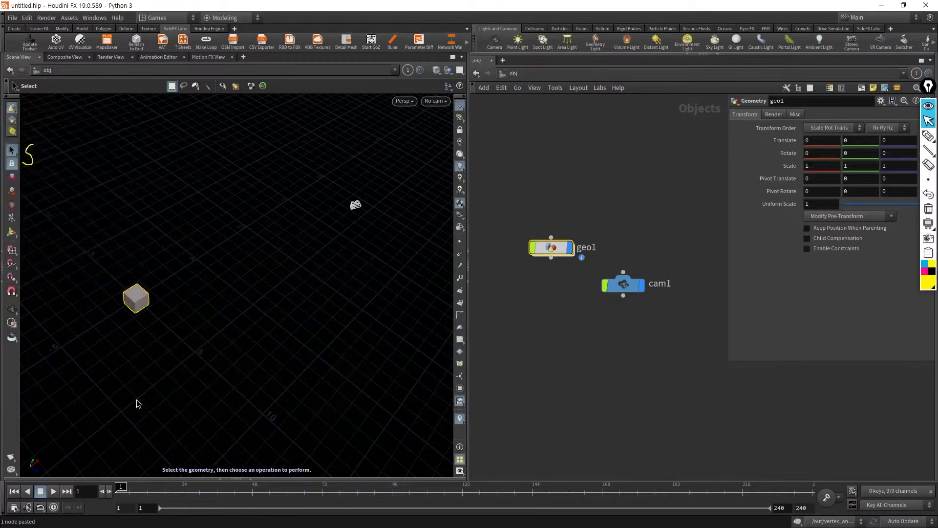
Step: Make cameras selectable again, and try Lasso selection on the camera and the box
click(15, 109)
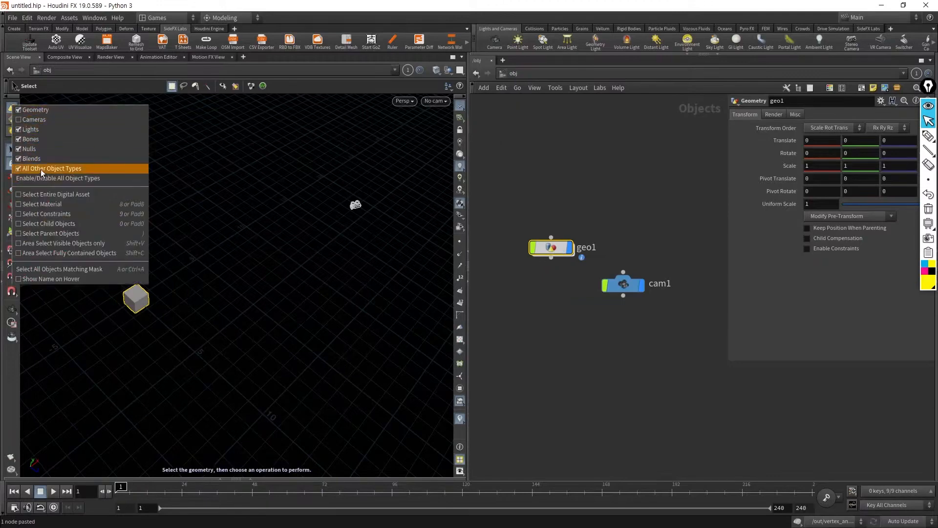
click(25, 119)
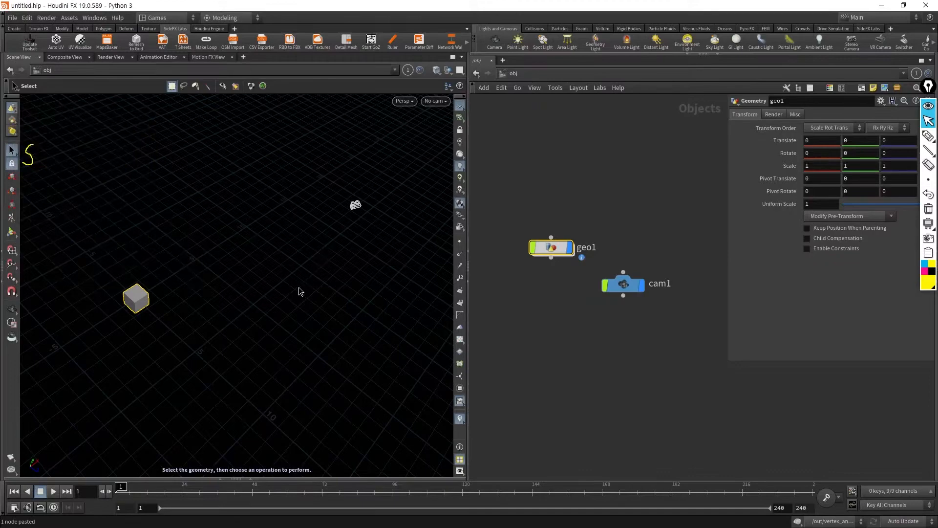
click(184, 86)
mouse_move(289, 330)
mouse_down()
mouse_move(369, 140)
mouse_move(241, 321)
mouse_up()
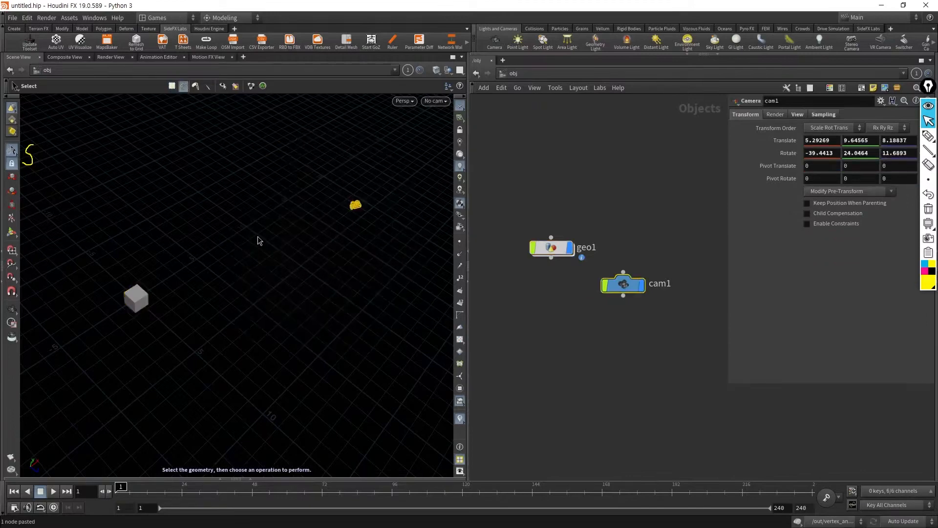
mouse_move(227, 274)
mouse_down()
mouse_move(73, 293)
mouse_move(235, 229)
mouse_up()
click(276, 374)
Step: Switch to Brush selection and paint over the box and the camera to select both objects
click(195, 87)
mouse_move(90, 330)
mouse_down()
mouse_move(132, 284)
mouse_move(127, 308)
mouse_up()
drag(394, 194, 104, 326)
mouse_move(379, 193)
mouse_down()
mouse_move(226, 255)
mouse_move(109, 319)
mouse_move(106, 334)
mouse_move(394, 189)
mouse_move(329, 195)
mouse_move(357, 203)
mouse_up()
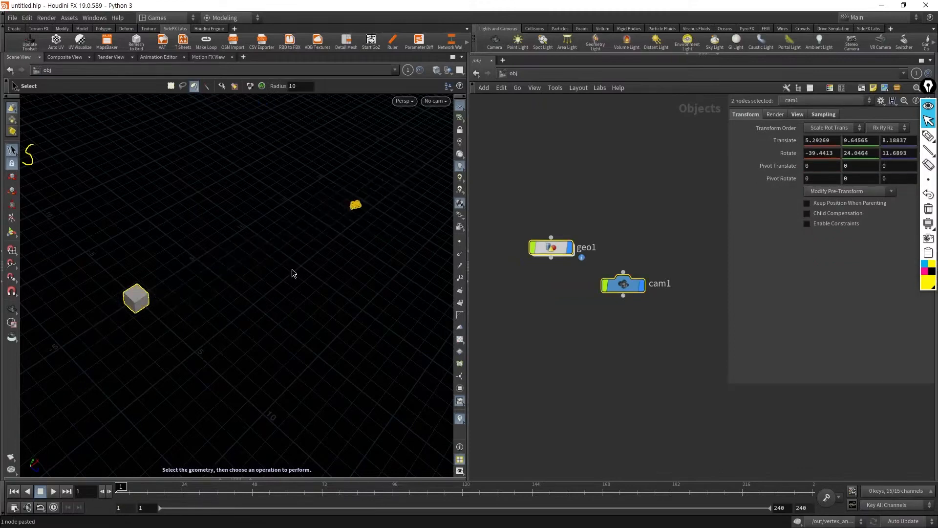
Step: Switch to Laser selection, select the box and the camera in turn, and clear the selection
click(209, 86)
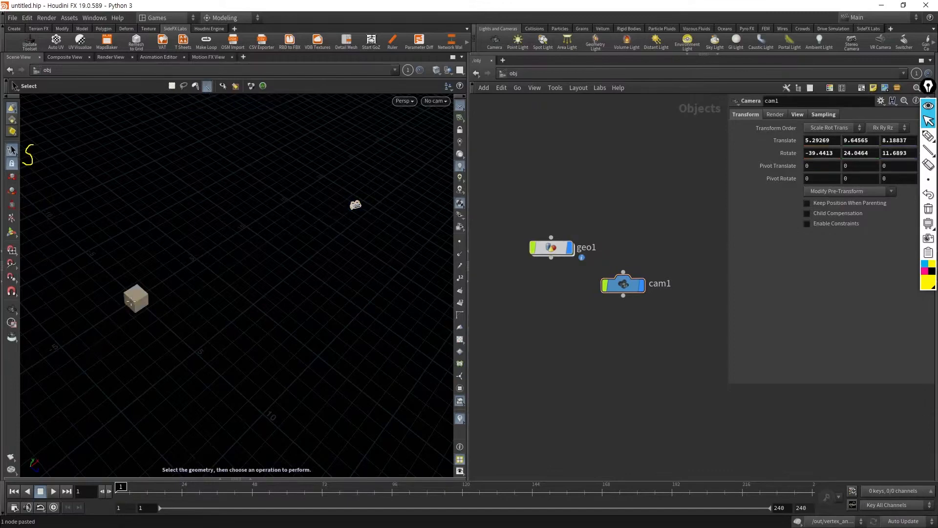
drag(163, 279, 118, 355)
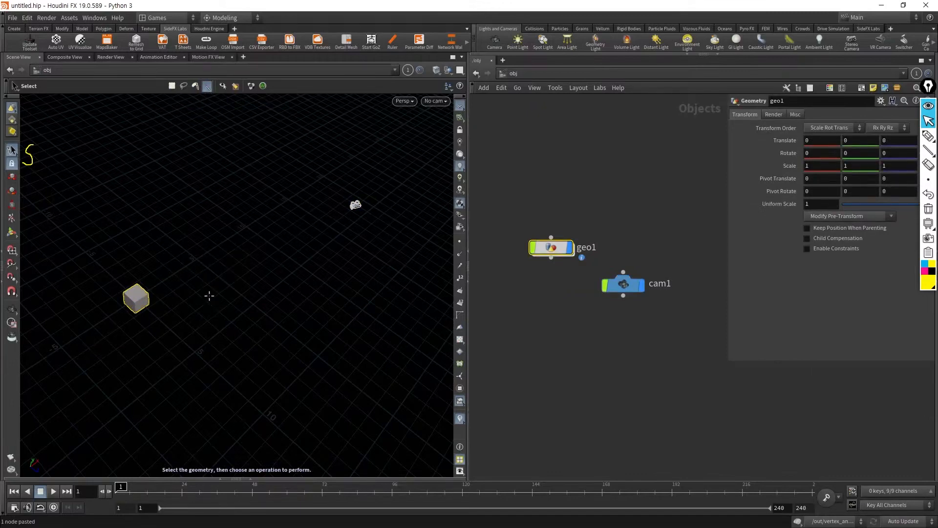
drag(284, 256, 280, 266)
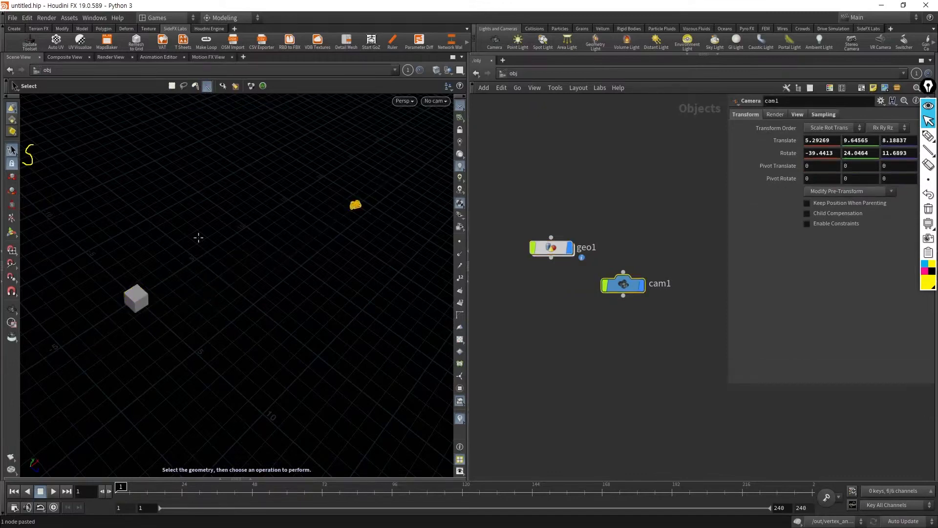
click(157, 303)
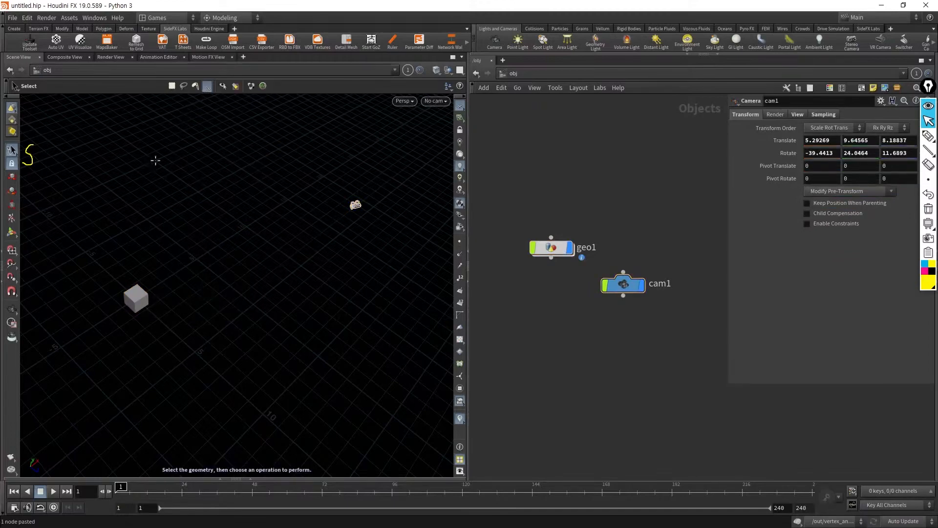
Step: Leave the Select tool for the View tool, reactivate it and return to the View tool
key(Escape)
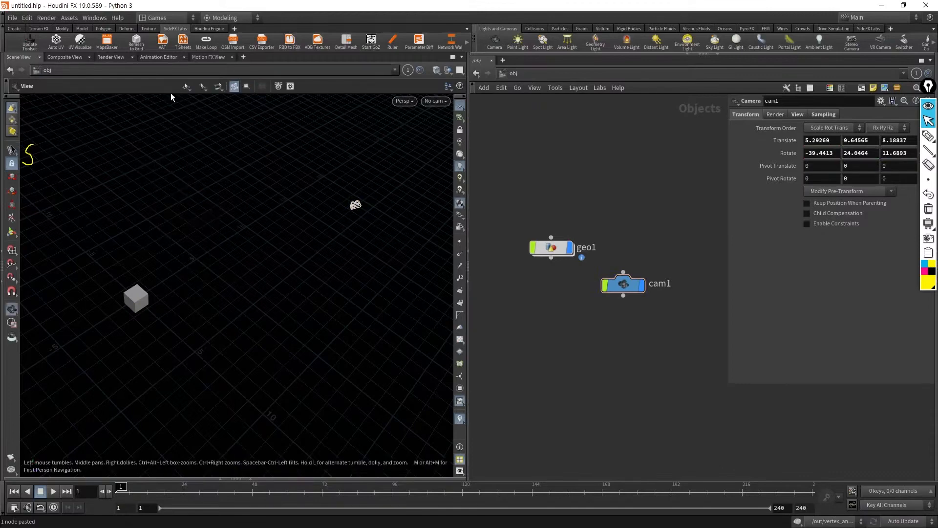
click(11, 149)
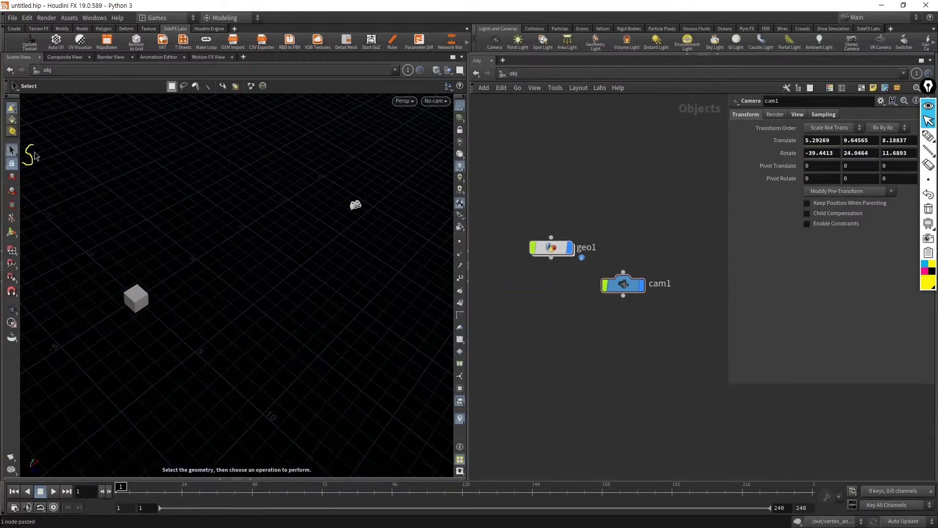
key(Escape)
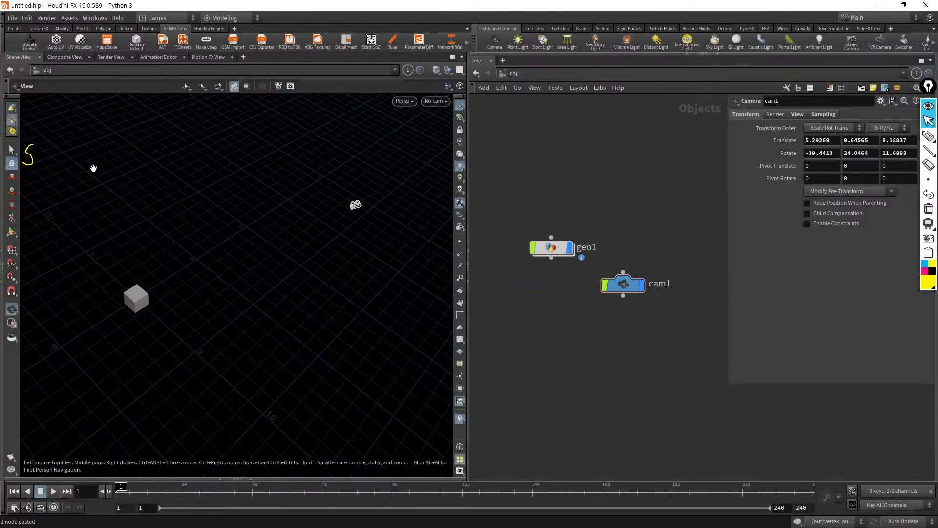
Step: Switch to geometry component selection, zoom in on the box and activate the Select tool
right_click(14, 121)
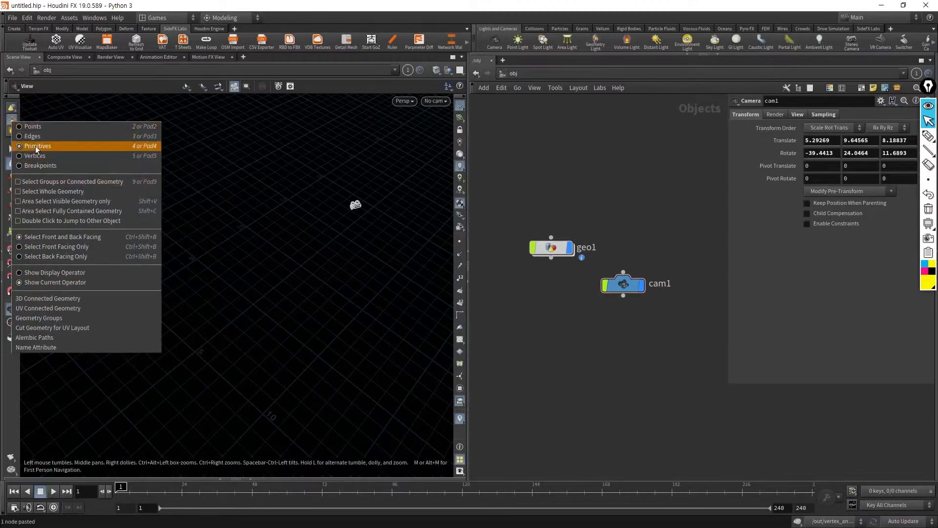
click(234, 345)
middle_drag(159, 325, 236, 312)
right_drag(236, 312, 219, 266)
key(s)
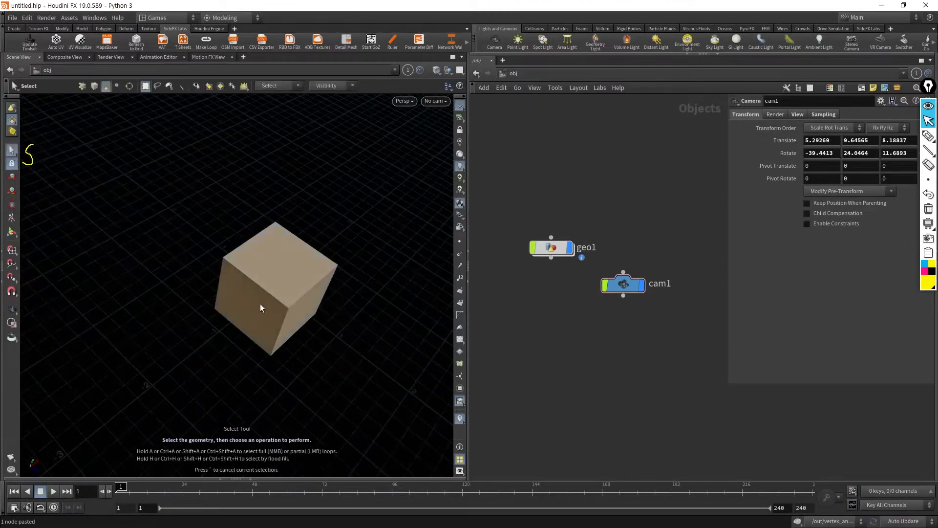
Step: Select individual faces of the box, clear the face selection and return to the object level
click(227, 300)
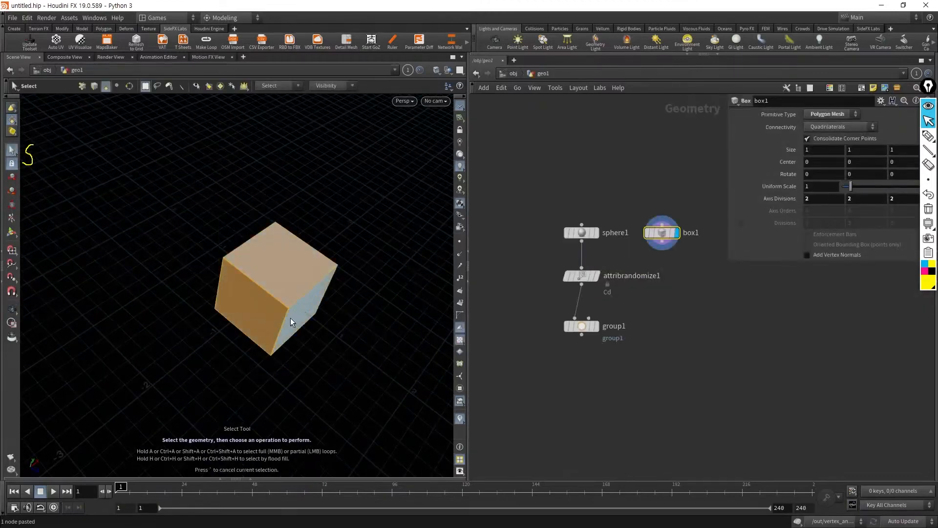
click(180, 322)
click(236, 286)
click(254, 264)
click(144, 354)
click(513, 73)
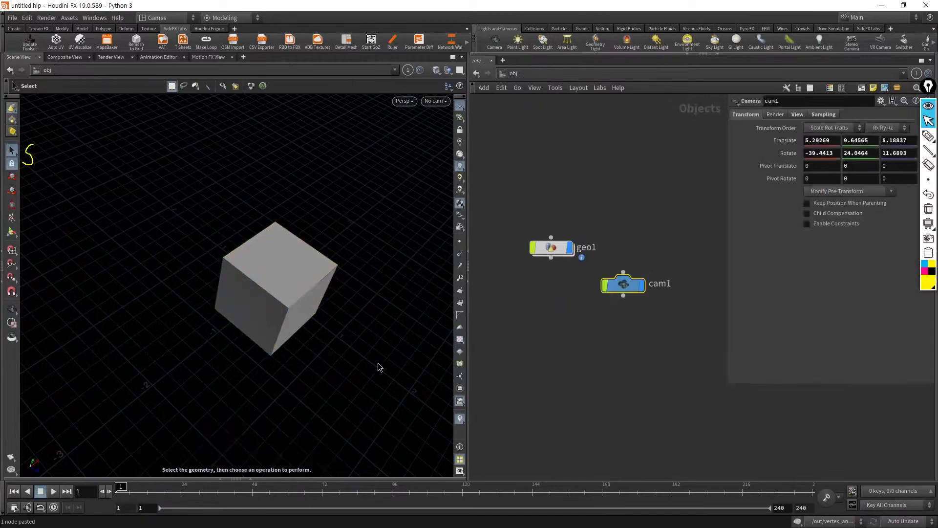
Step: Enter the geo1 network, orbit around the box and select its front face with the Select tool
click(303, 299)
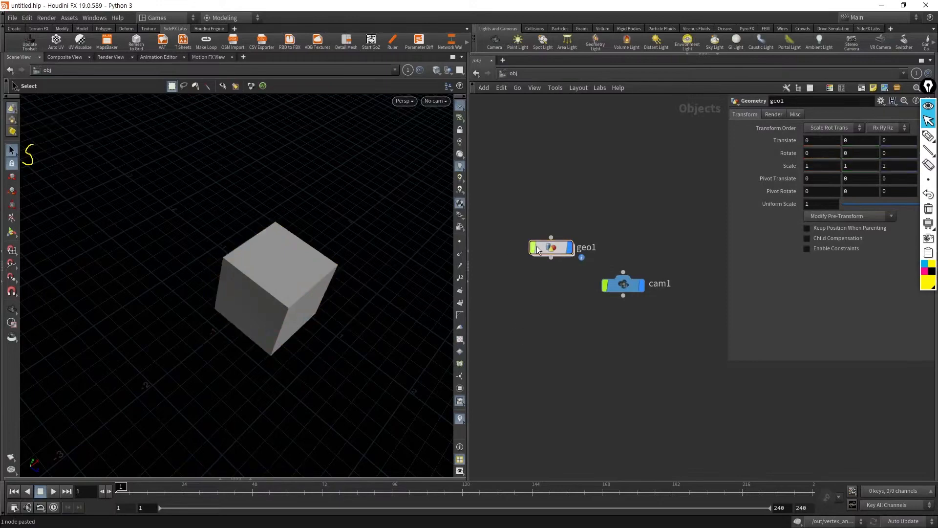
double_click(550, 247)
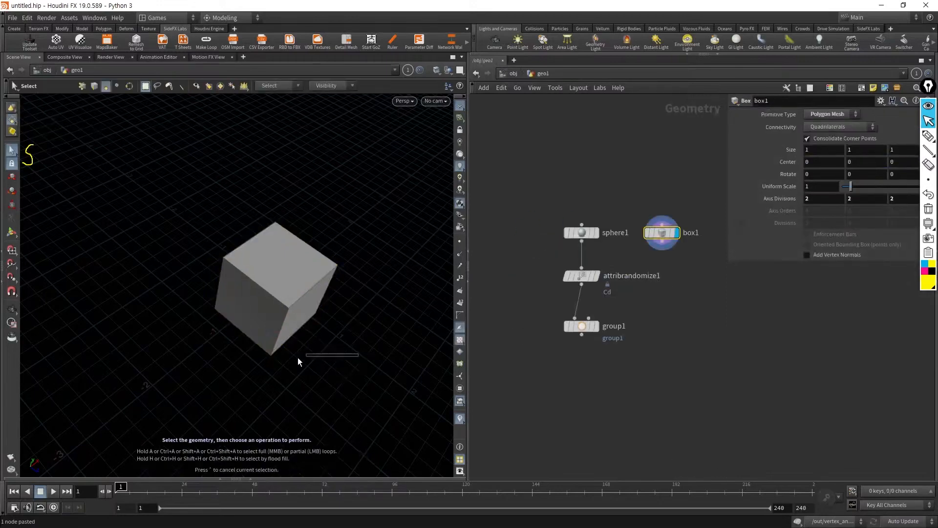
key(Escape)
drag(381, 333, 304, 356)
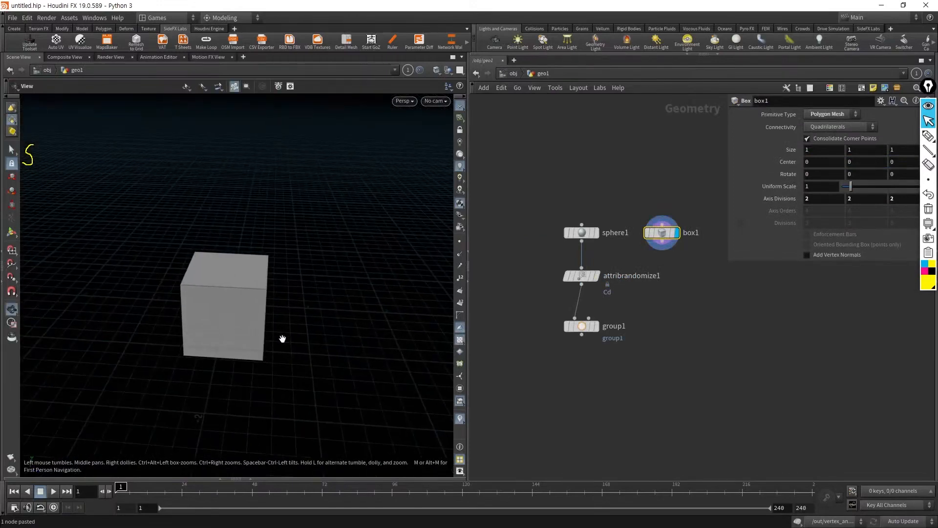
key(s)
click(242, 309)
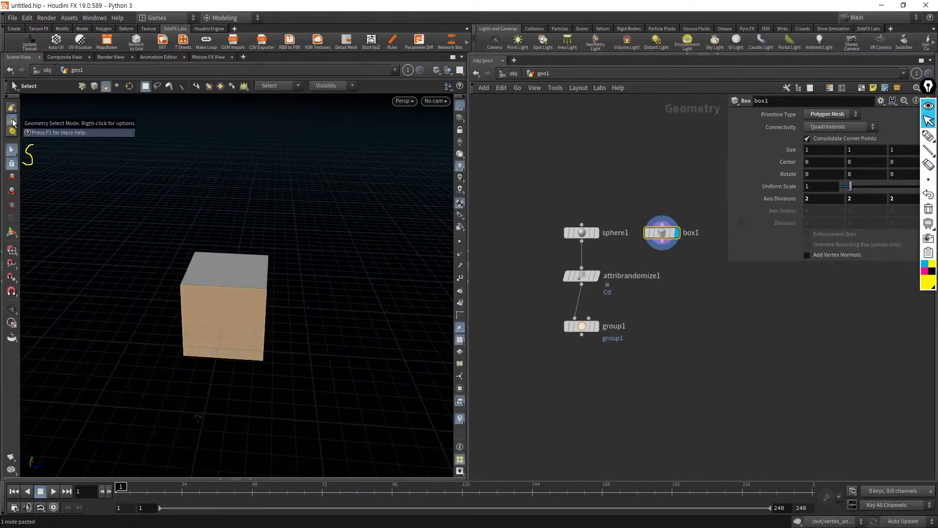
Step: Set the geometry selection mode to Primitives and view the box with its selected face from another angle
right_click(13, 123)
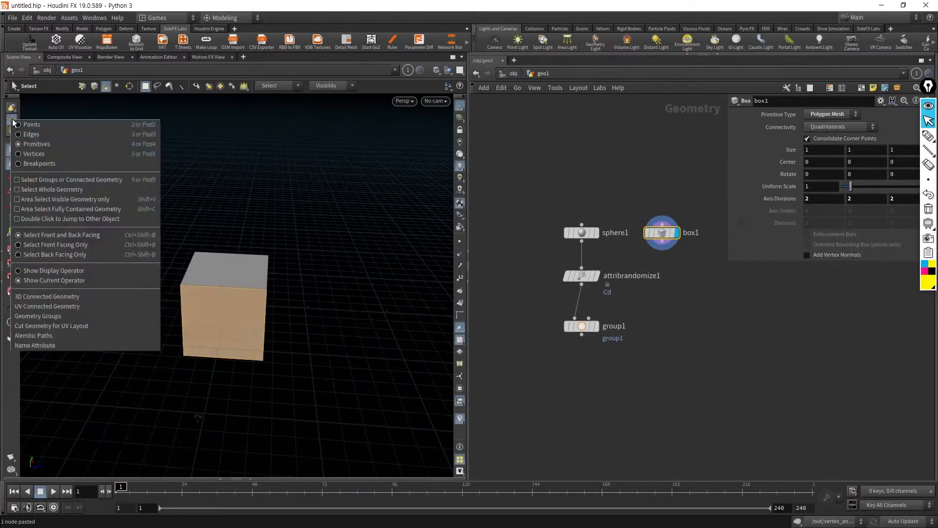
click(60, 145)
key(space)
drag(243, 271, 207, 287)
ctrl+drag(321, 327, 332, 373)
key(space)
scroll(335, 320, up, 5)
scroll(295, 309, down, 5)
key(space)
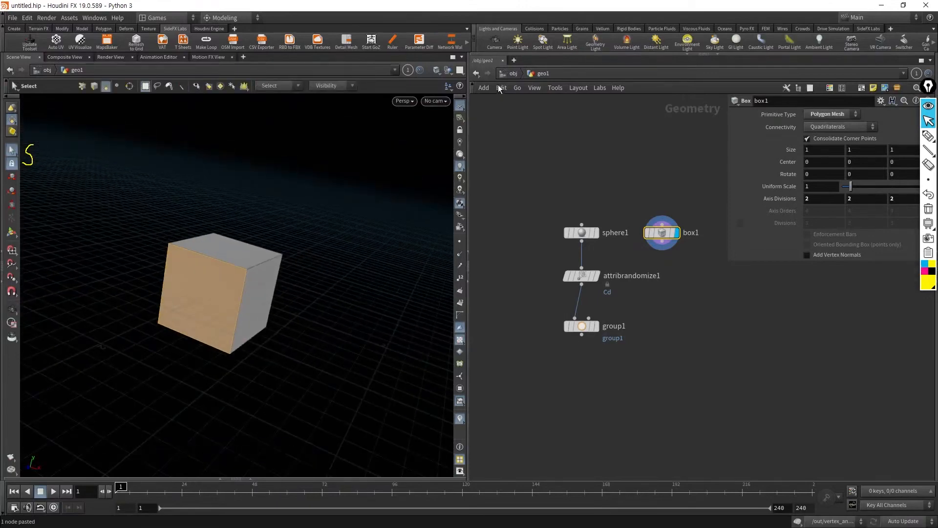
Step: Go up from geo1 to the object level and pick an empty area beside the box
key(u)
click(351, 379)
right_click(345, 379)
click(345, 362)
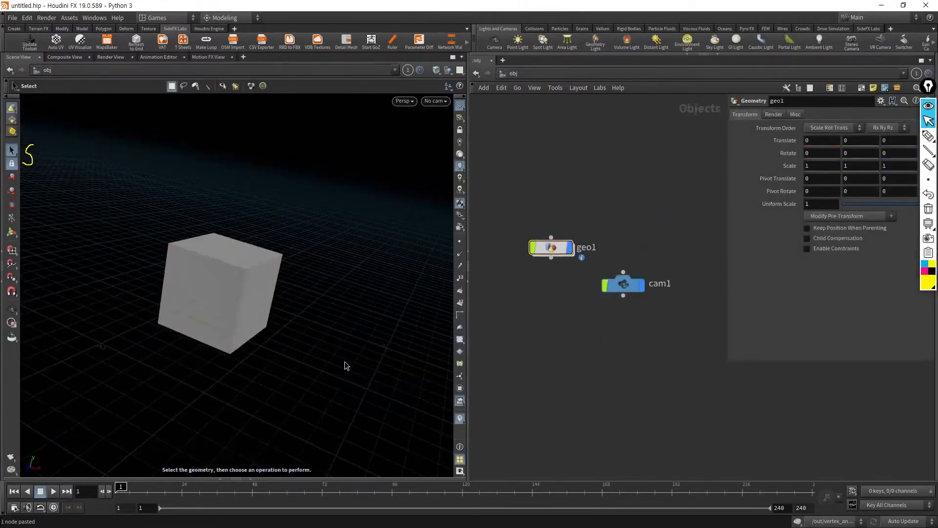
key(space)
mouse_move(342, 376)
middle_down()
mouse_move(357, 357)
mouse_move(350, 373)
middle_up()
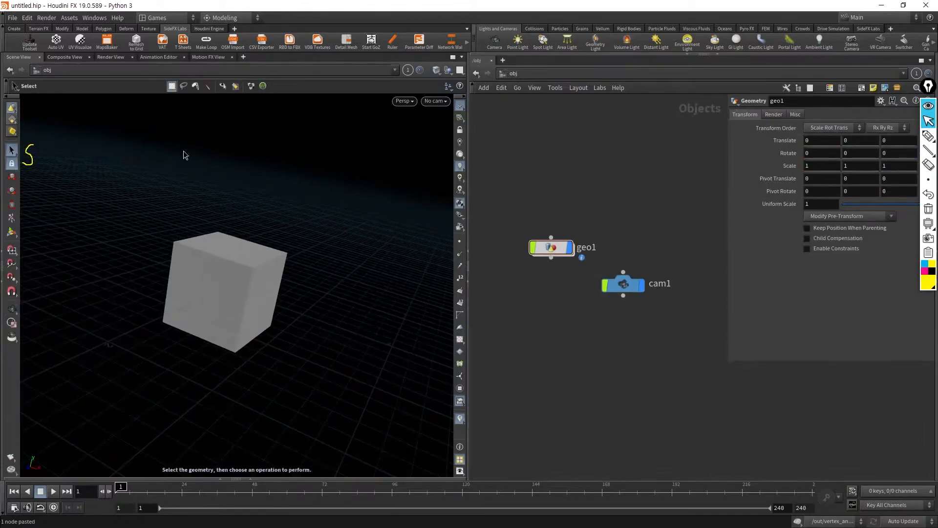
Step: Enter the geo1 network again, select the sphere1 node, set it as displayed and frame the sphere
key(space)
drag(321, 298, 620, 314)
double_click(551, 247)
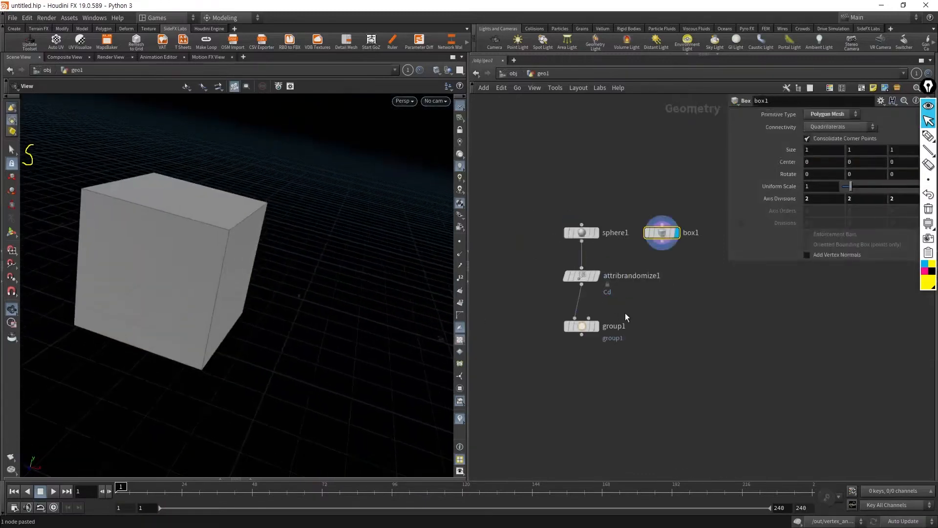
click(595, 233)
click(582, 232)
key(h)
Step: Switch the viewport shading to smooth with wireframe and then to plain smooth shading
click(448, 70)
click(483, 91)
click(448, 70)
click(471, 190)
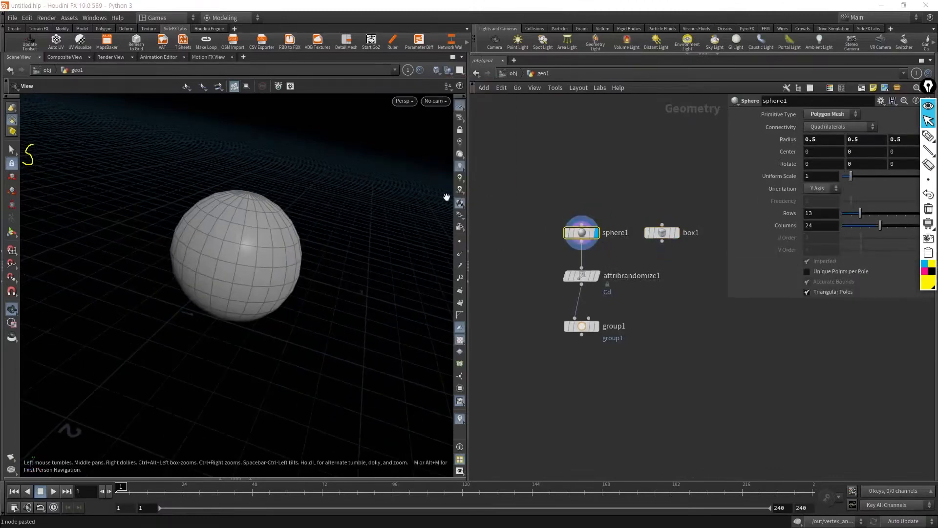
drag(337, 259, 319, 264)
click(448, 70)
click(472, 176)
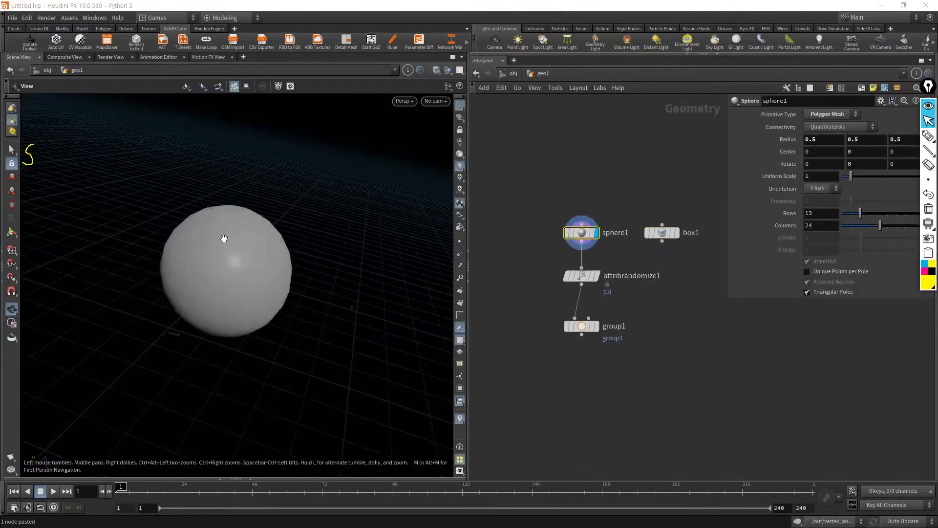
Step: Switch the sphere's shading to smooth with a wireframe overlay and enlarge the sphere in the view
right_drag(252, 236, 326, 242)
drag(326, 242, 331, 259)
scroll(331, 259, down, 3)
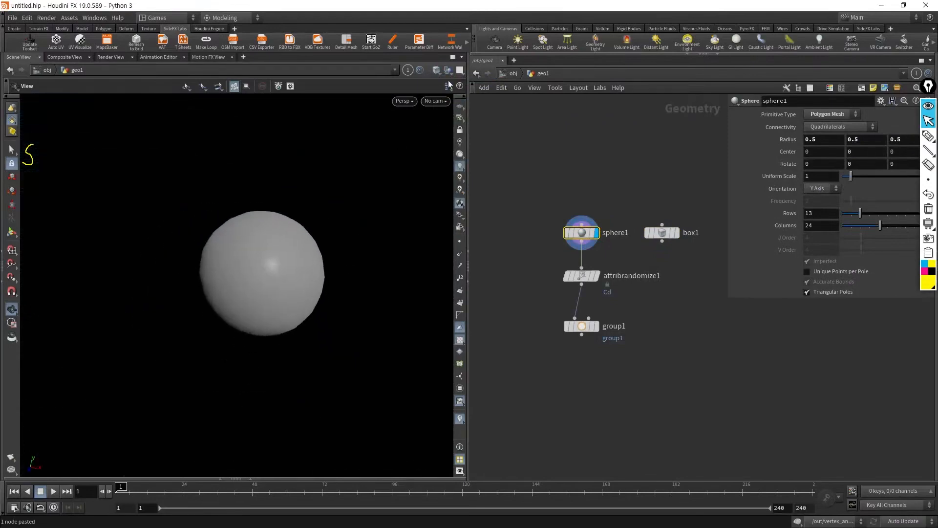
click(437, 70)
click(457, 189)
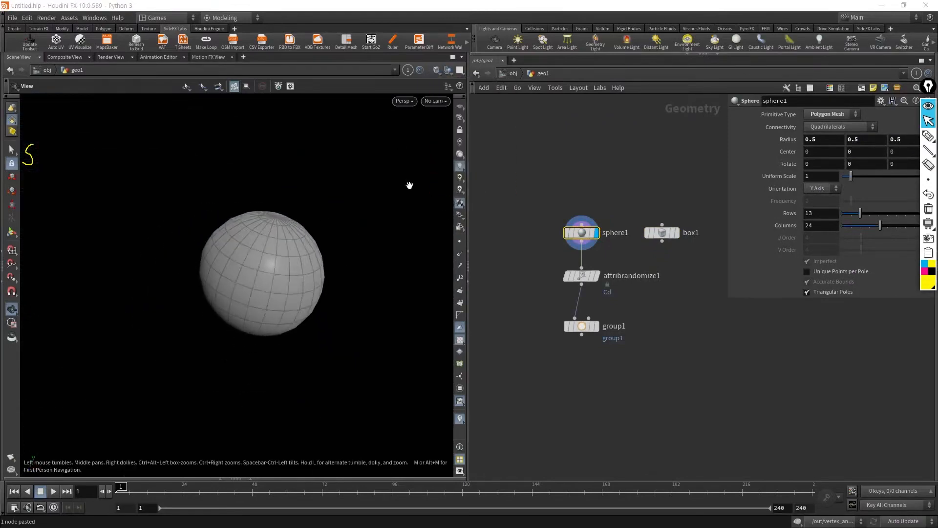
middle_drag(348, 251, 274, 199)
right_drag(274, 199, 286, 218)
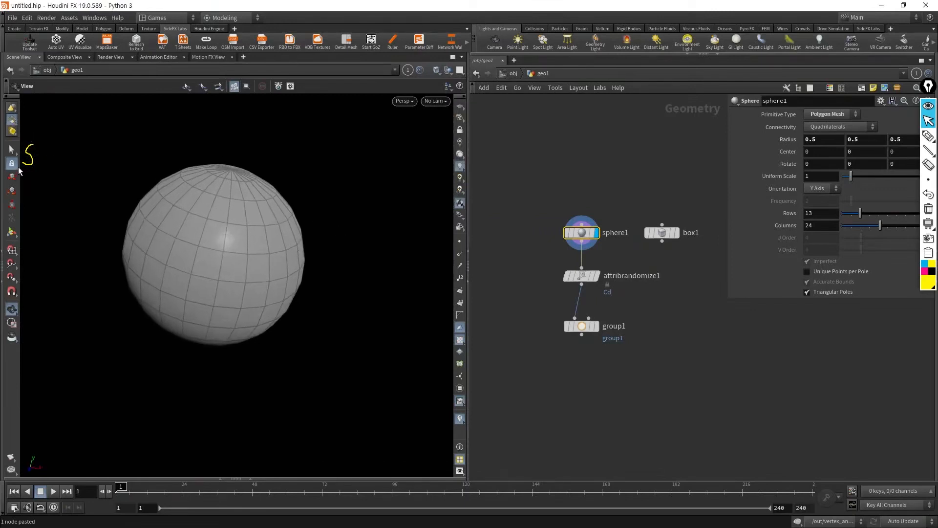
Step: Activate the Select tool in Primitives mode and select one face at the sphere's centre
key(s)
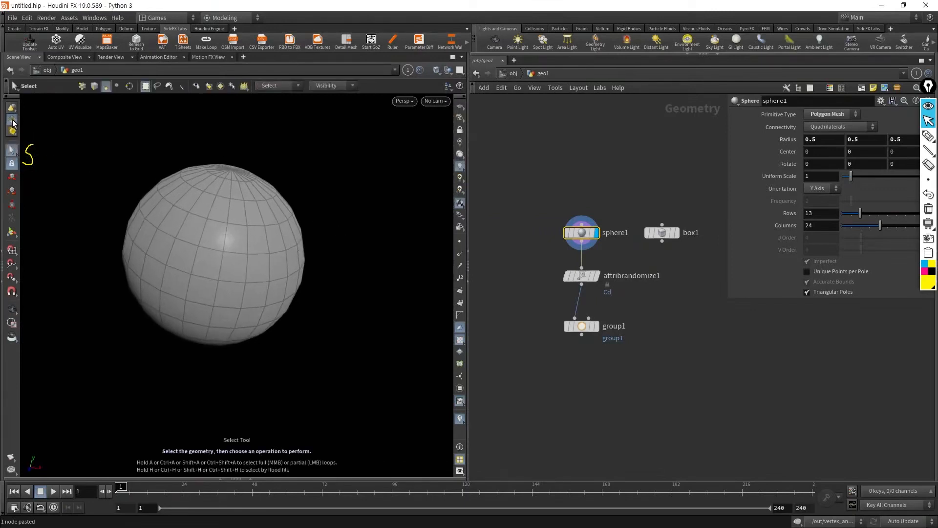
click(14, 121)
click(57, 155)
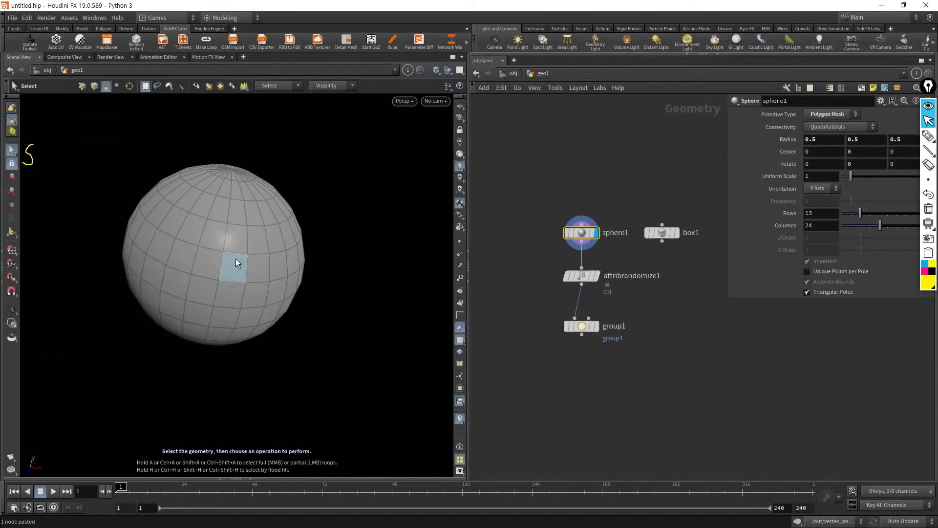
click(234, 263)
Step: Switch to Points mode and select a point, then switch to Edges mode and select an edge
click(14, 121)
click(39, 132)
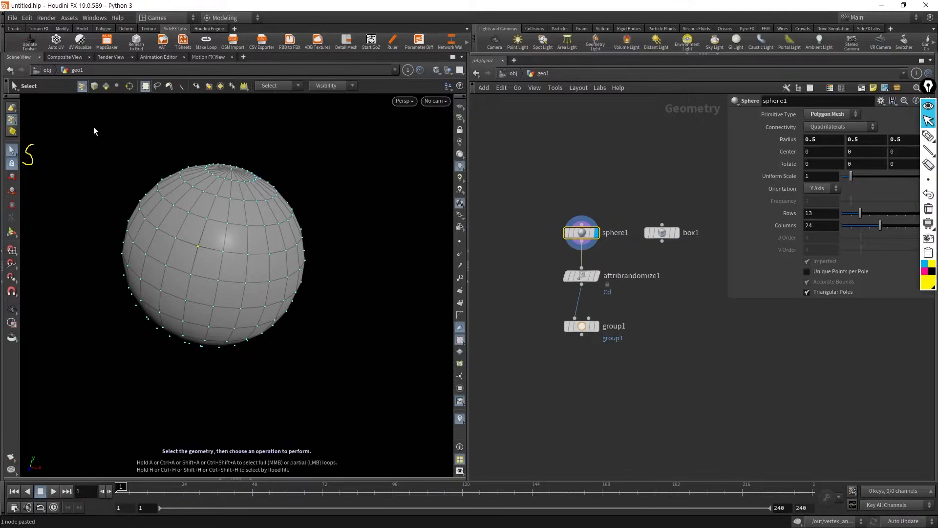
click(96, 86)
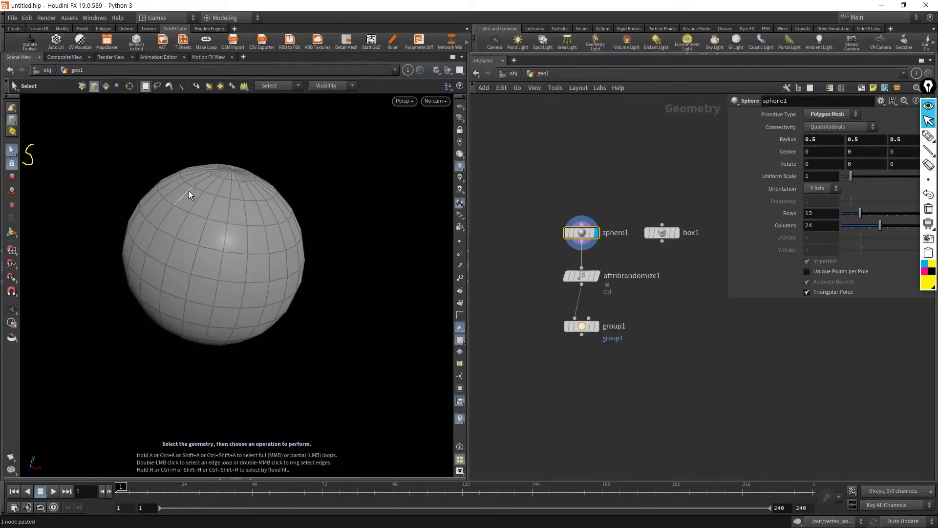
click(225, 246)
Step: Select the vertices at one point in Vertices mode, then try box-selecting the sphere in Breakpoints mode
click(118, 86)
click(226, 222)
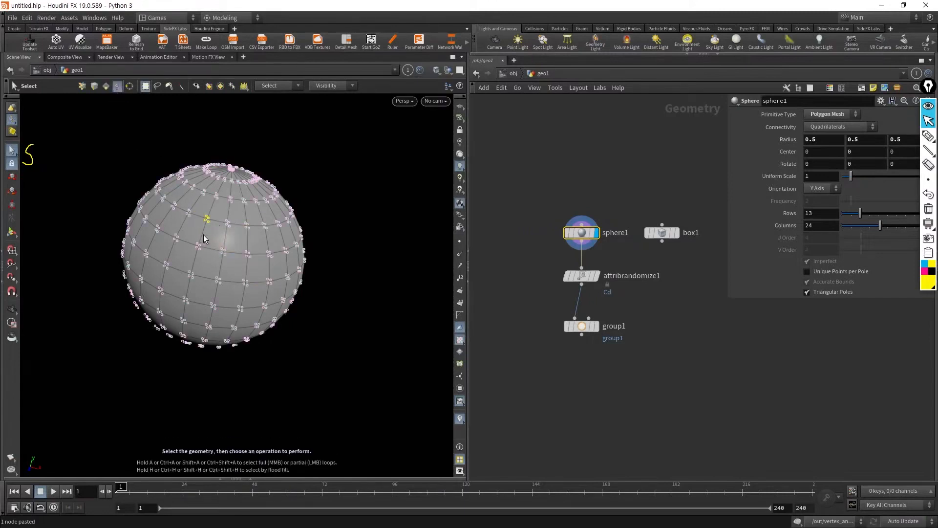
click(130, 86)
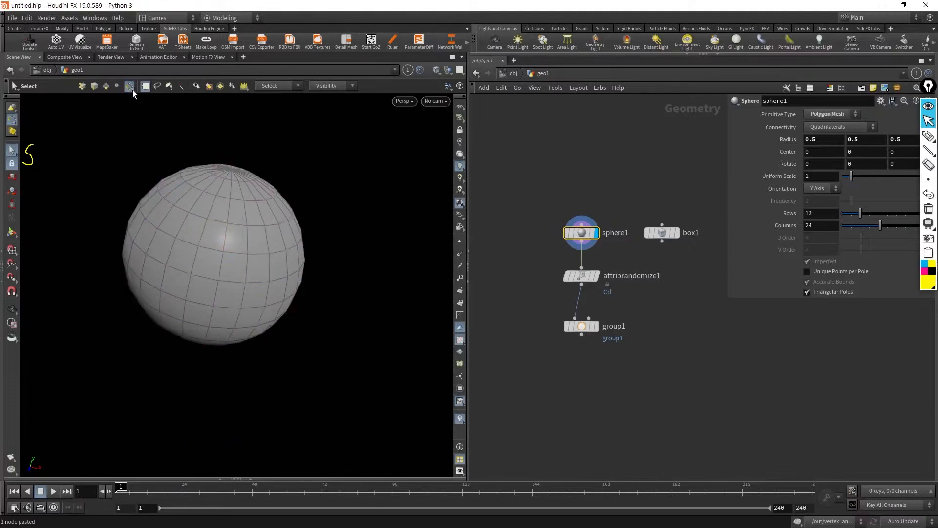
drag(168, 199, 274, 230)
drag(308, 160, 166, 244)
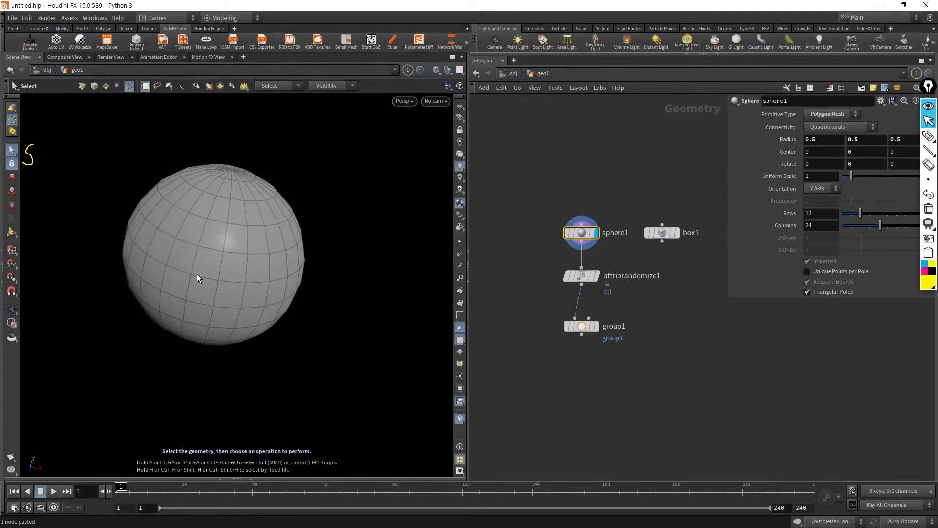
click(928, 136)
mouse_move(343, 356)
mouse_down()
mouse_move(360, 347)
mouse_move(386, 246)
mouse_move(383, 418)
mouse_move(344, 362)
mouse_move(352, 352)
mouse_up()
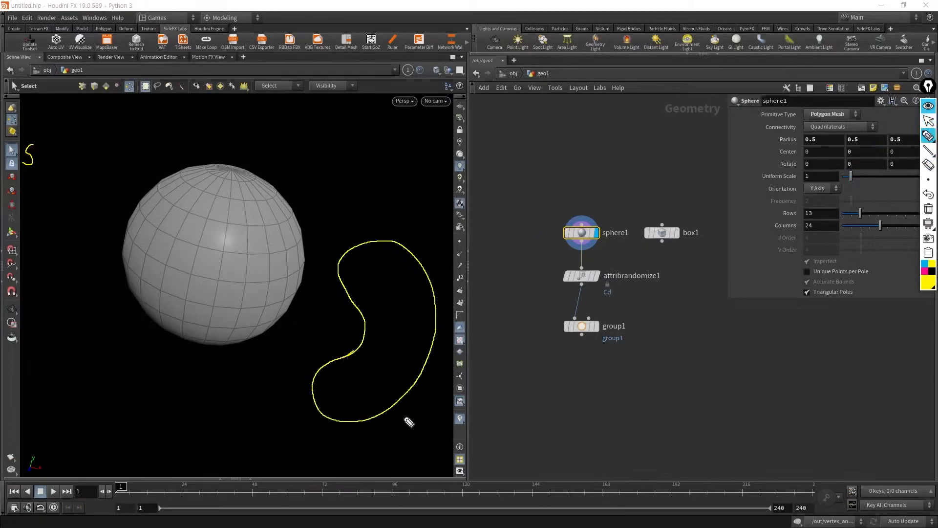
drag(131, 92, 353, 324)
click(928, 209)
click(928, 121)
Step: Lasso-select the points on the sphere's top, then use Brush selection to paint over points near its bottom
click(155, 87)
drag(331, 234, 246, 254)
click(94, 86)
mouse_move(139, 146)
mouse_down()
mouse_move(179, 210)
mouse_move(275, 144)
mouse_up()
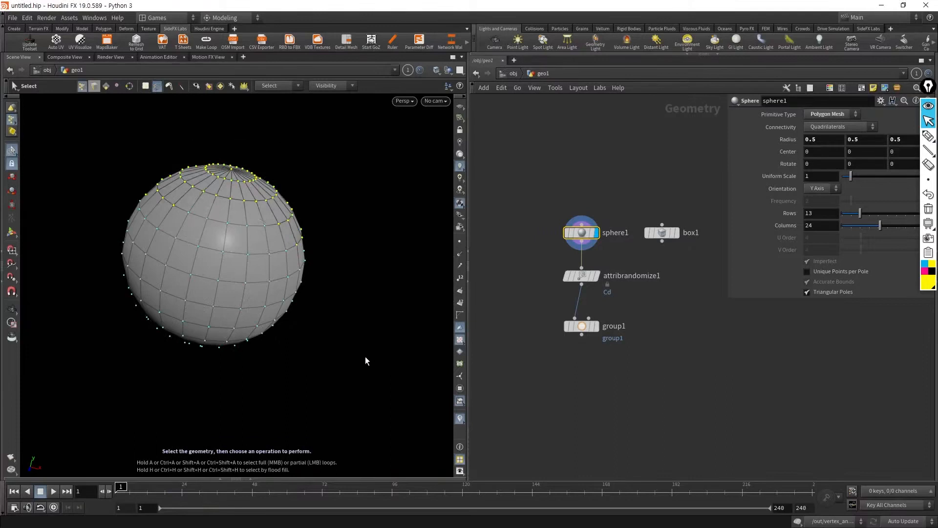
click(167, 86)
mouse_move(183, 314)
mouse_down()
mouse_move(220, 351)
mouse_move(198, 340)
mouse_up()
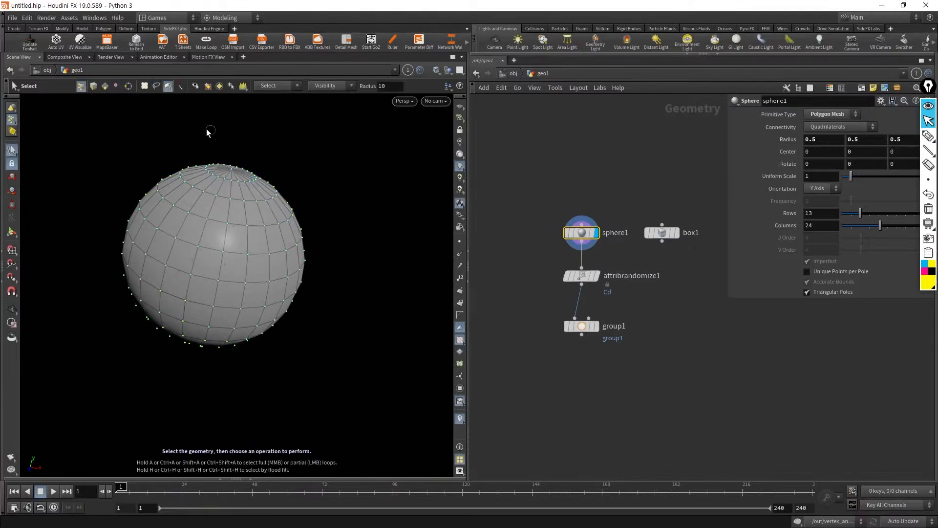
Step: Switch to Laser selection, sweep across a horizontal row of points on the sphere and clear the selection
click(181, 87)
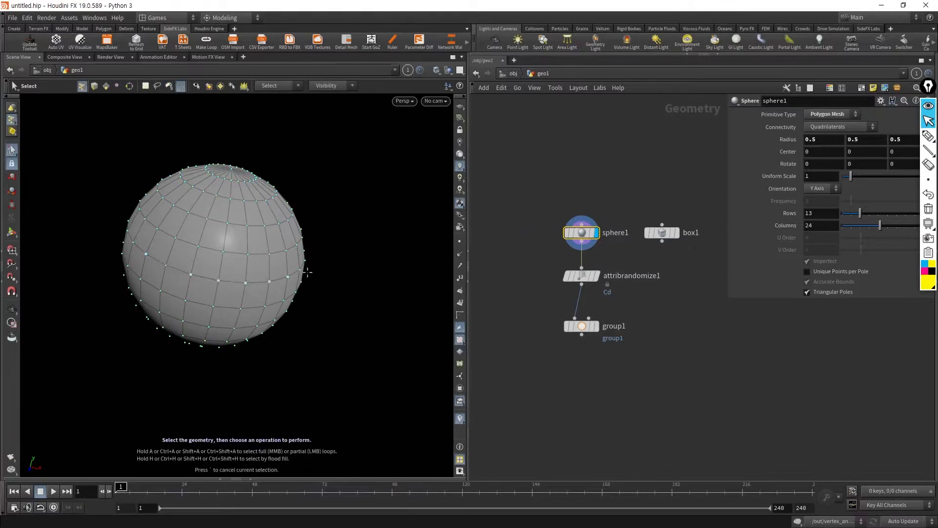
drag(290, 275, 246, 282)
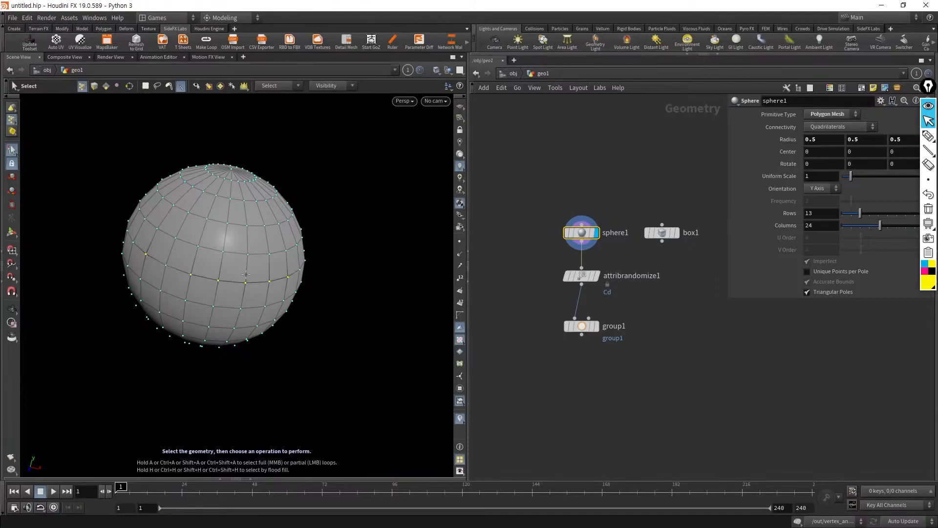
mouse_move(243, 279)
alt+right_down()
mouse_move(293, 273)
mouse_move(244, 294)
alt+right_up()
alt+drag(244, 293, 306, 252)
alt+right_drag(306, 252, 268, 329)
mouse_move(268, 328)
alt+mouse_down()
mouse_move(324, 310)
mouse_move(300, 292)
mouse_move(327, 298)
mouse_move(354, 282)
mouse_move(327, 300)
mouse_move(210, 327)
mouse_move(228, 295)
mouse_move(274, 323)
alt+mouse_up()
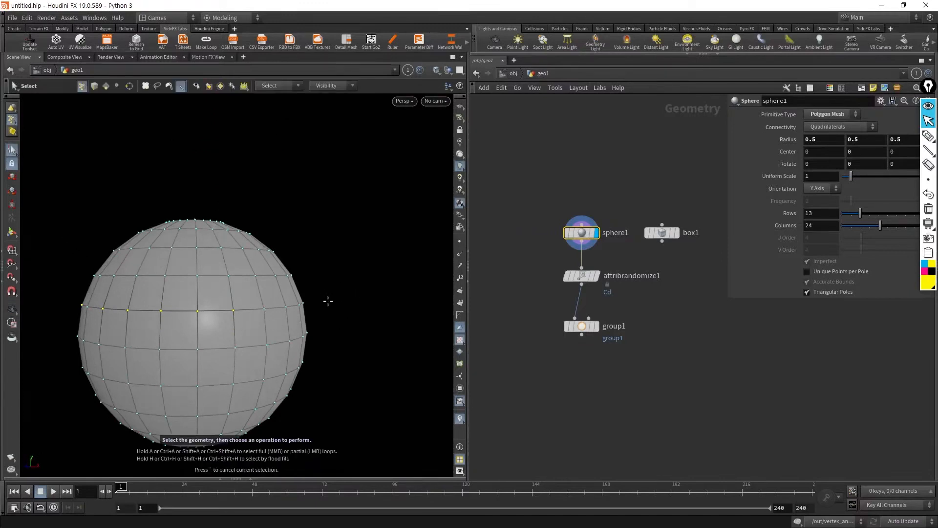
click(307, 267)
click(307, 268)
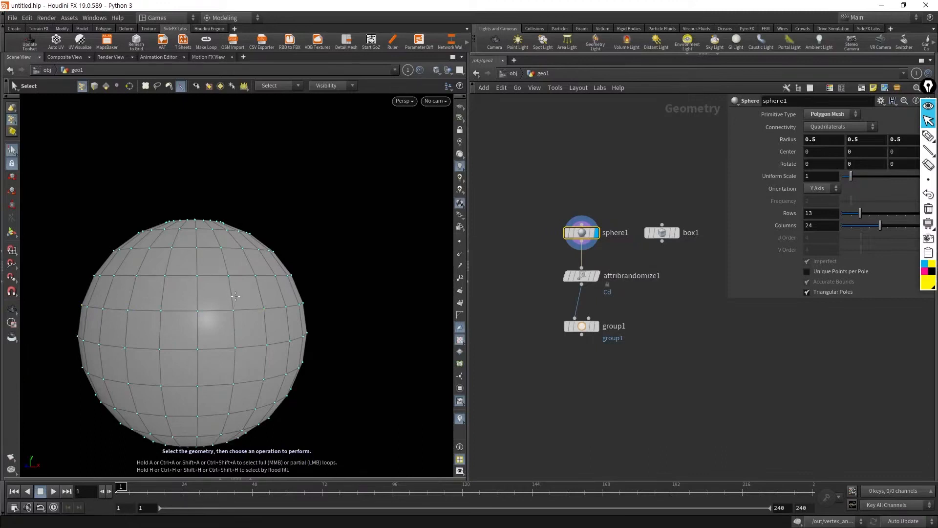
Step: Lasso-select the points on the sphere's upper part and add the points of its lower part to the selection
click(158, 87)
mouse_move(234, 241)
mouse_down()
mouse_move(125, 313)
mouse_move(344, 240)
mouse_move(332, 318)
mouse_up()
alt+middle_drag(282, 342, 306, 287)
alt+scroll(241, 257, down, 1)
alt+middle_drag(241, 258, 240, 264)
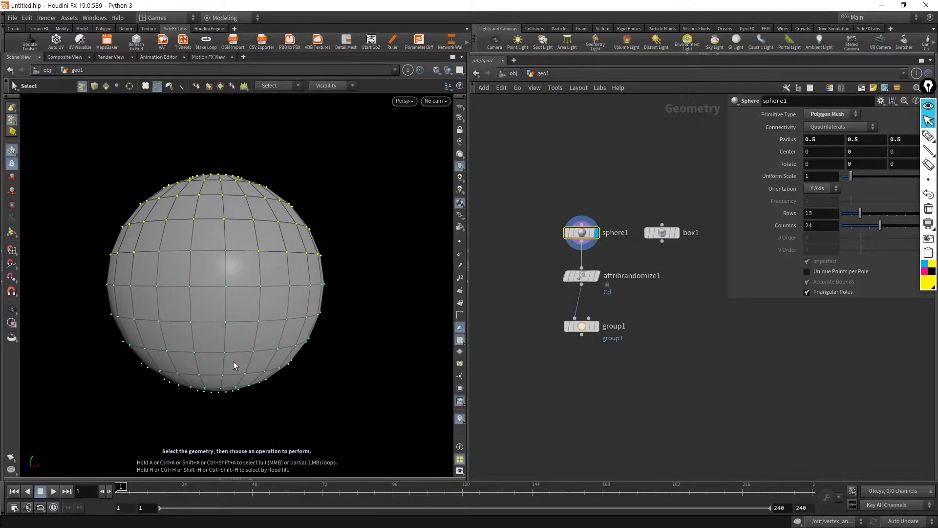
mouse_move(335, 405)
shift+mouse_down()
mouse_move(74, 410)
mouse_move(122, 293)
mouse_move(321, 314)
mouse_move(337, 403)
shift+mouse_up()
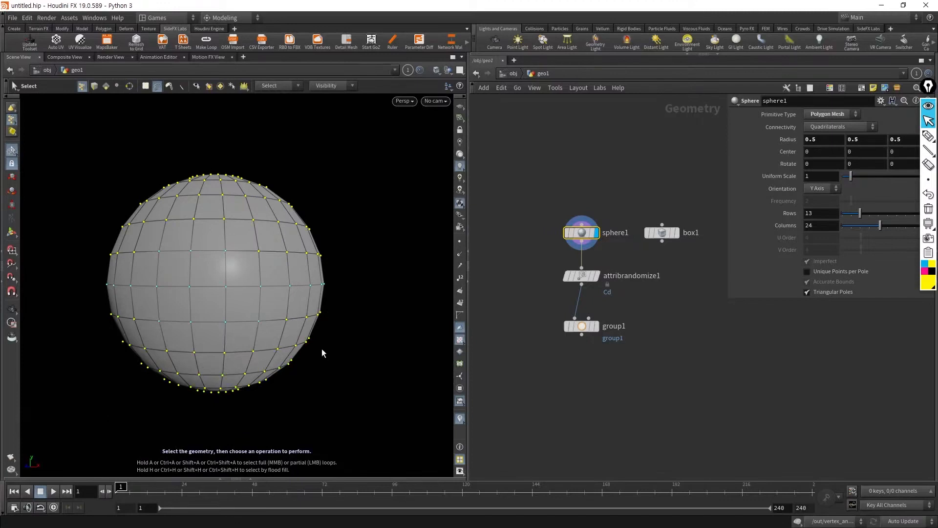
Step: Remove some lower points nearest the middle from the lasso selection, reorient the sphere and resume selecting
mouse_move(375, 311)
mouse_down()
mouse_move(197, 291)
mouse_move(61, 315)
mouse_move(186, 376)
mouse_up()
key(Escape)
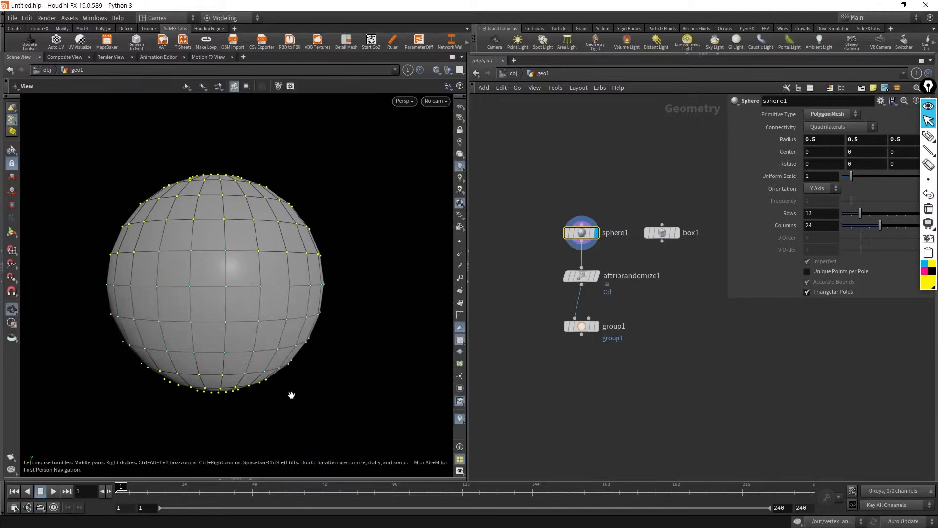
drag(292, 397, 271, 307)
key(s)
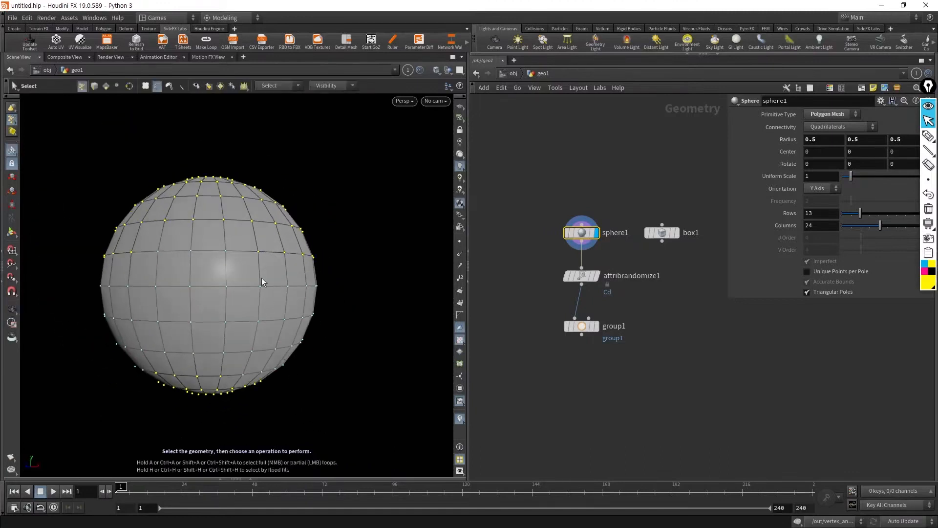
Step: Remove the bottom points from the lasso selection, orbit the sphere and reactivate the Select tool
mouse_move(370, 277)
mouse_down()
mouse_move(73, 237)
mouse_move(310, 176)
mouse_up()
mouse_move(335, 329)
ctrl+mouse_down()
mouse_move(198, 360)
mouse_move(344, 406)
ctrl+mouse_up()
key(Escape)
drag(217, 222, 227, 293)
key(s)
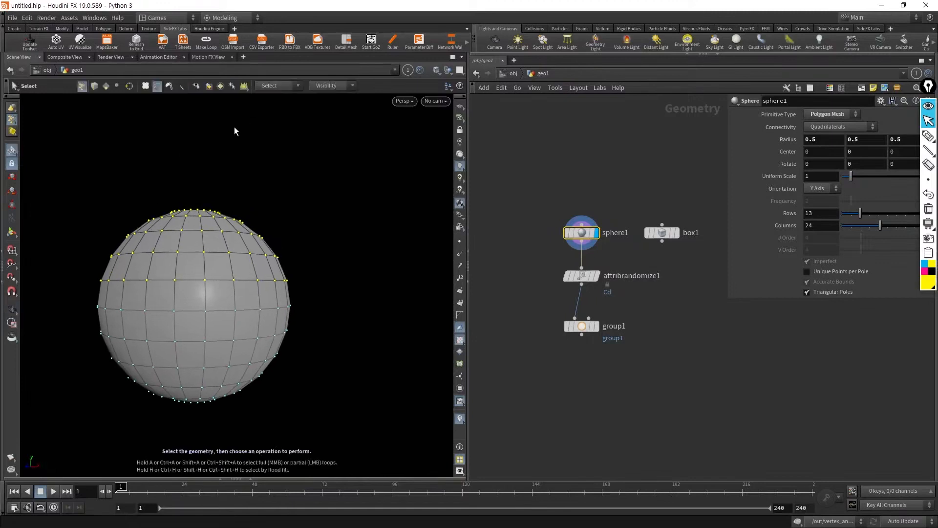
Step: Turn on visible-geometry-only selection, lasso the sphere's points, then orbit to its underside to check the selection and resume selecting
click(196, 86)
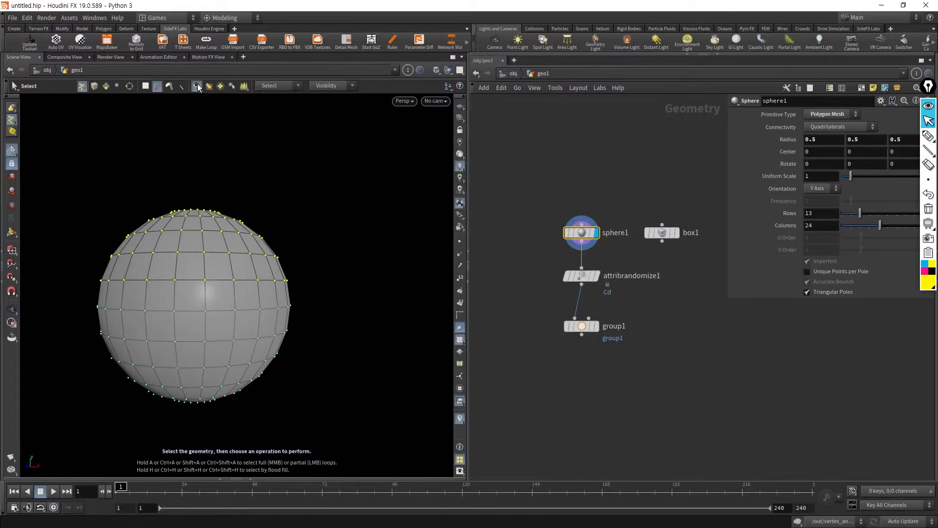
mouse_move(360, 174)
mouse_down()
mouse_move(171, 168)
mouse_move(211, 464)
mouse_move(361, 175)
mouse_up()
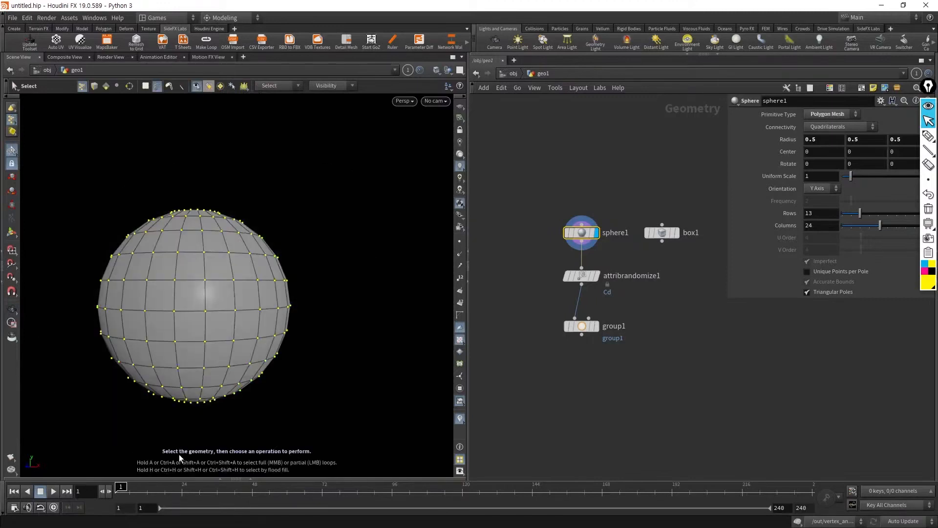
key(Escape)
drag(271, 401, 205, 389)
key(s)
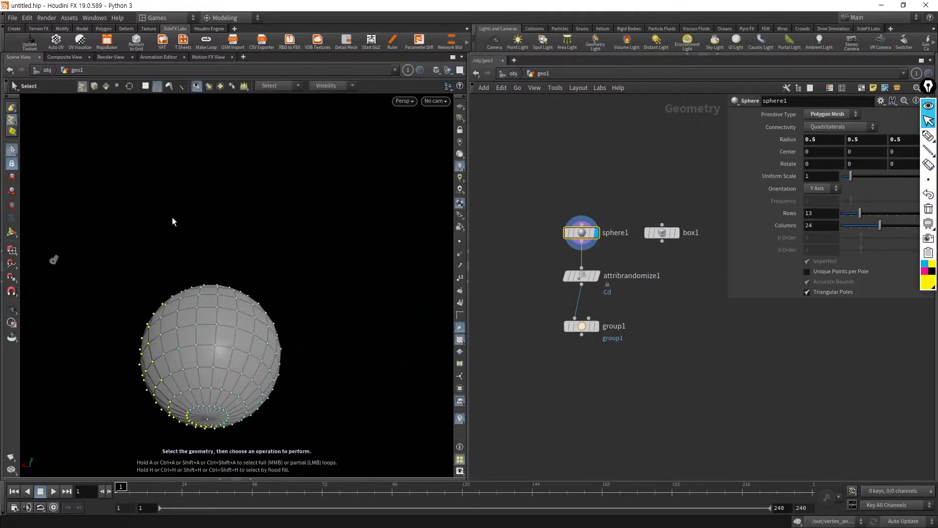
Step: Turn off visible-geometry-only selection, lasso all of the sphere's points and orbit to check the far side
click(197, 87)
mouse_move(334, 201)
mouse_down()
mouse_move(71, 359)
mouse_move(286, 488)
mouse_move(364, 274)
mouse_up()
mouse_move(180, 318)
alt+mouse_down()
mouse_move(163, 357)
mouse_move(274, 356)
mouse_move(220, 381)
mouse_move(193, 339)
mouse_move(111, 400)
mouse_move(180, 394)
alt+mouse_up()
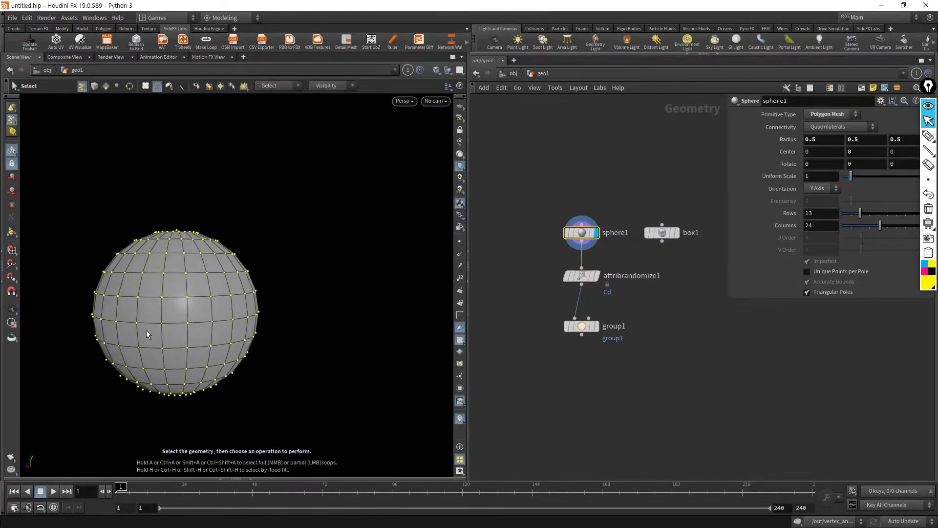
alt+middle_drag(151, 269, 262, 251)
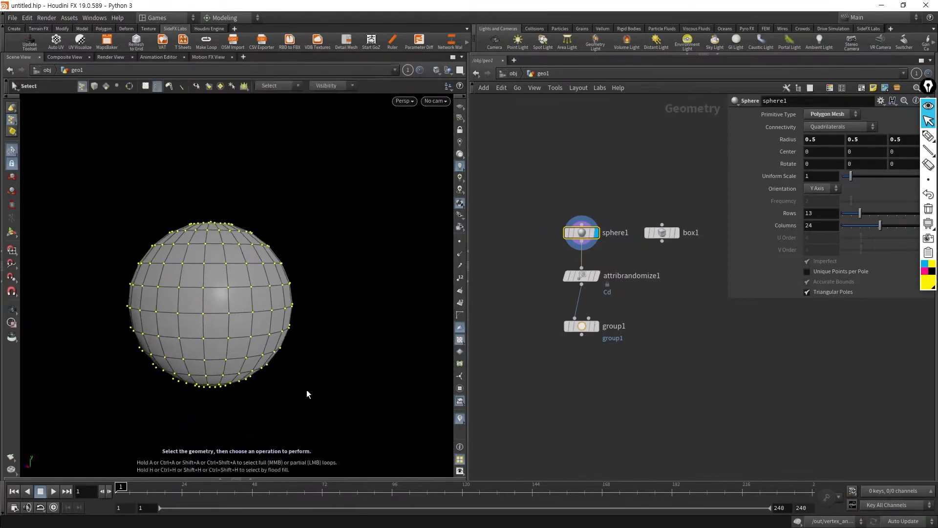
Step: Turn visible-only selection back on and clear and reselect the sphere's points, then select again with Select Fully Contained Geometry Only enabled
click(196, 86)
click(322, 360)
mouse_move(325, 187)
mouse_down()
mouse_move(355, 328)
mouse_move(348, 273)
mouse_up()
mouse_move(266, 367)
alt+mouse_down()
mouse_move(67, 303)
mouse_move(84, 230)
mouse_move(142, 191)
mouse_move(251, 345)
mouse_move(330, 397)
mouse_move(316, 347)
mouse_move(352, 344)
mouse_move(378, 367)
mouse_move(365, 254)
alt+mouse_up()
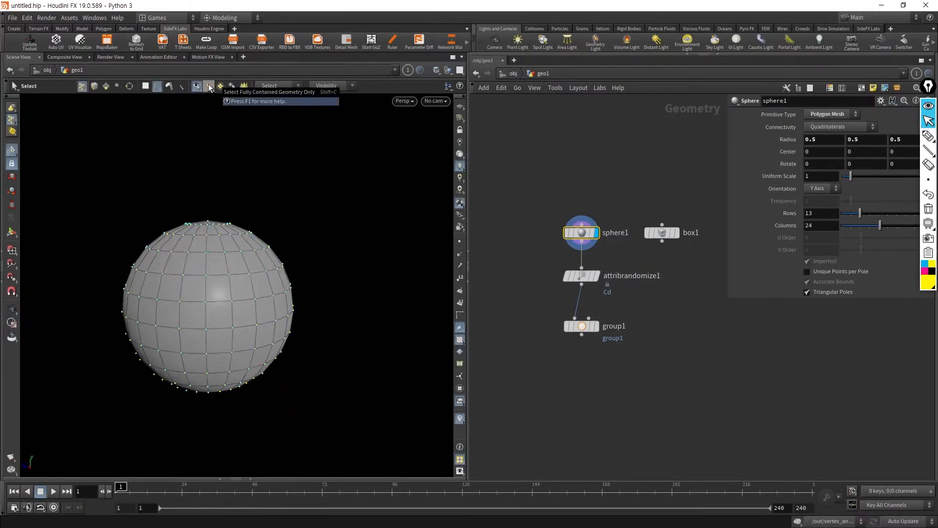
mouse_move(310, 145)
mouse_down()
mouse_move(103, 362)
mouse_move(327, 289)
mouse_up()
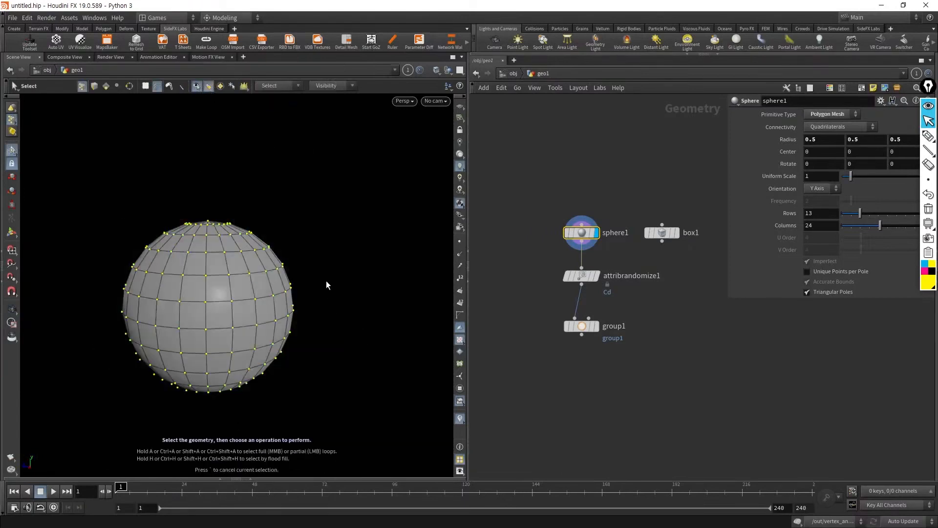
Step: Open the group selection list in the viewport, then display and select the group1 node
click(232, 87)
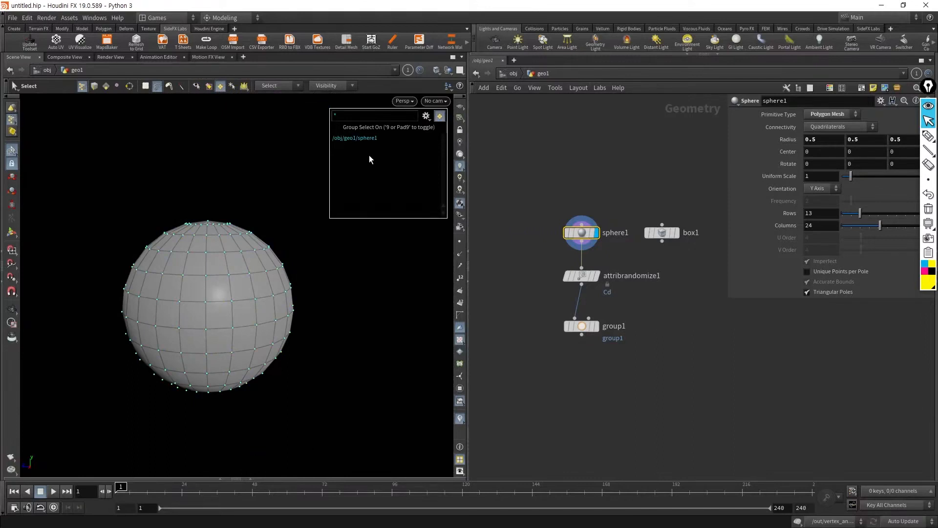
click(595, 326)
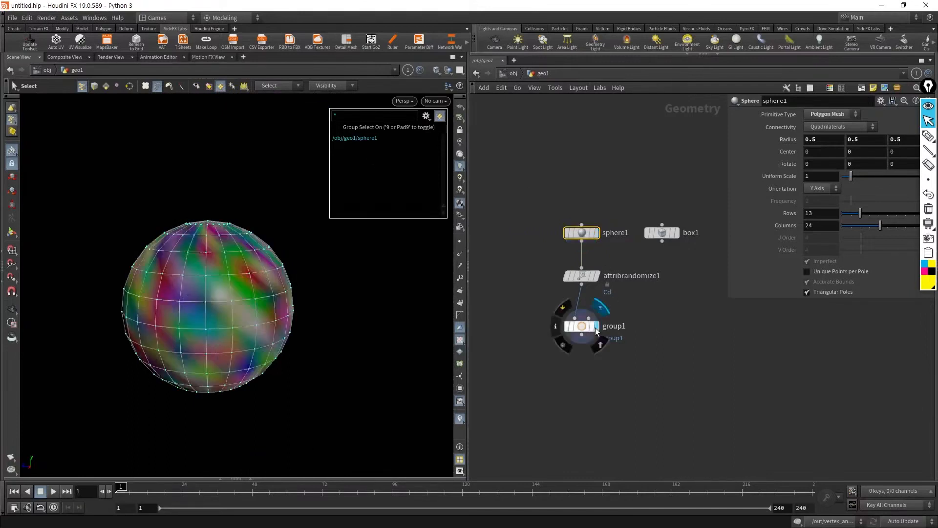
drag(664, 378, 551, 316)
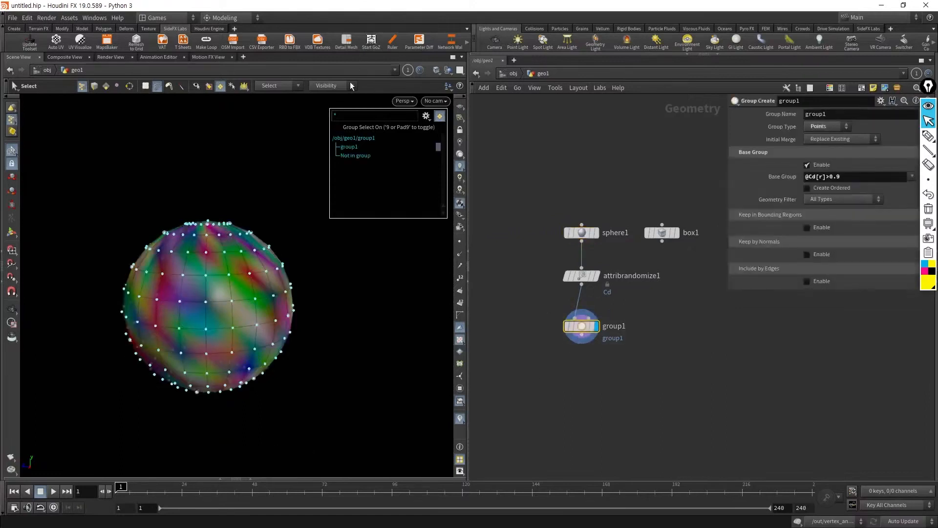
Step: Select the points of group1 and those not in the group through the group list, inspecting the sphere from different sides
click(348, 146)
click(352, 156)
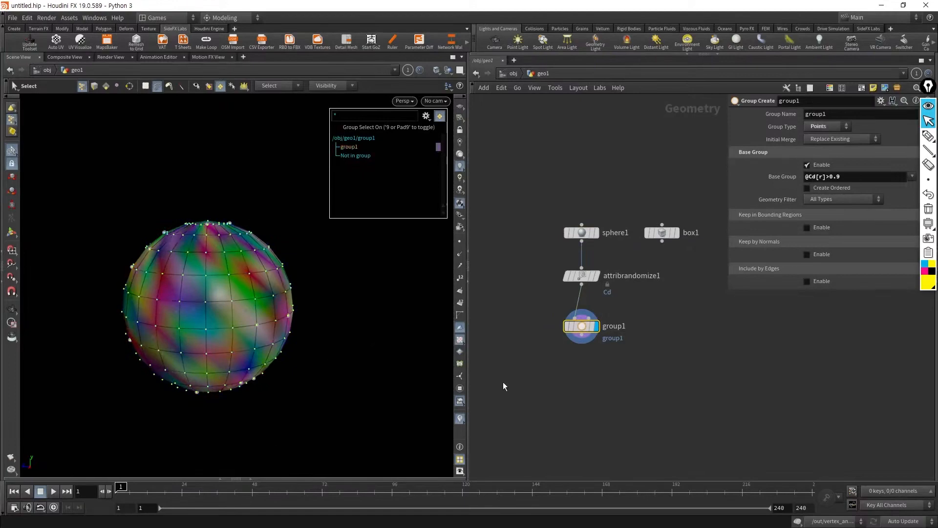
key(Escape)
drag(268, 397, 299, 398)
key(s)
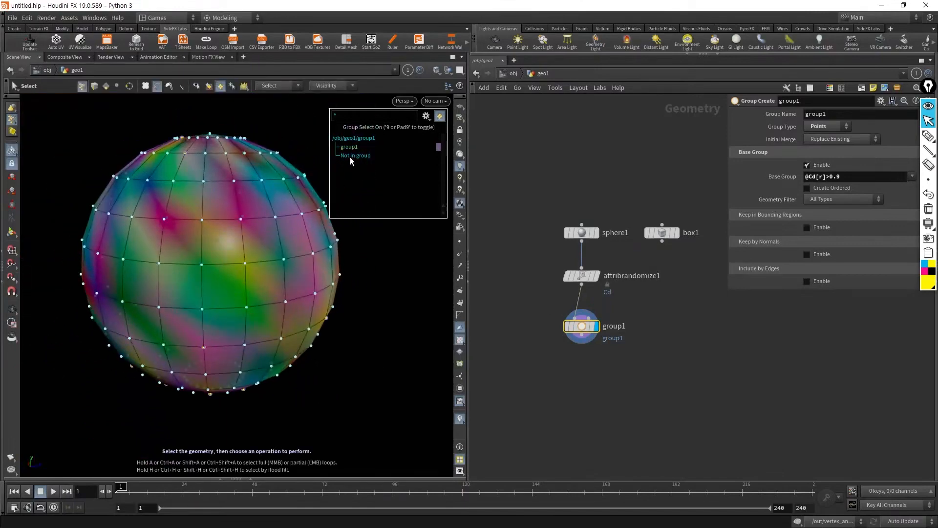
key(Escape)
drag(392, 352, 320, 339)
key(s)
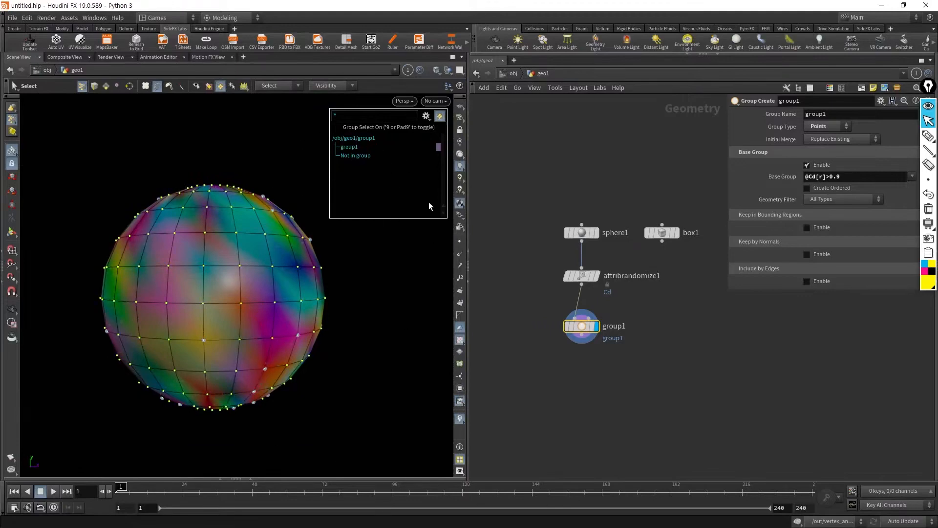
Step: Enable selection by normals, hide the group list and set the spread angle to 10
click(233, 86)
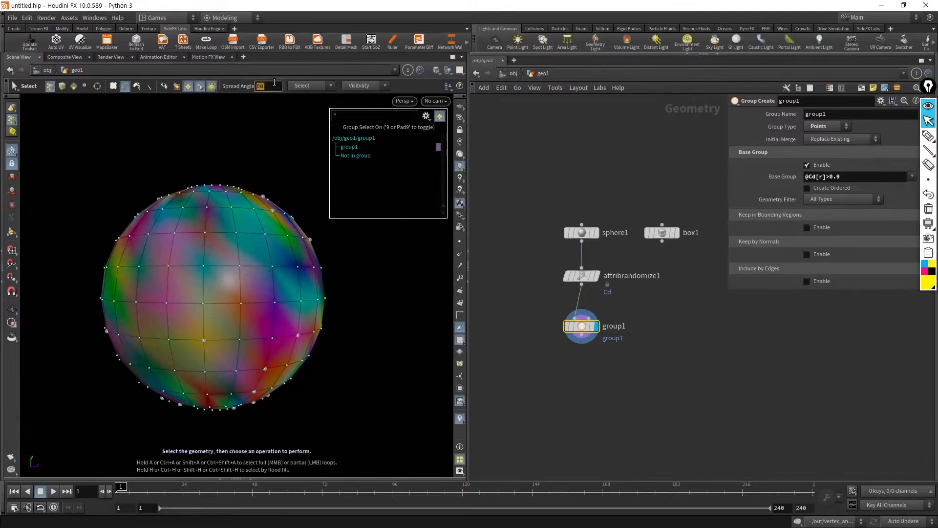
click(188, 86)
alt+drag(280, 178, 408, 182)
double_click(264, 86)
text(10)
key(Return)
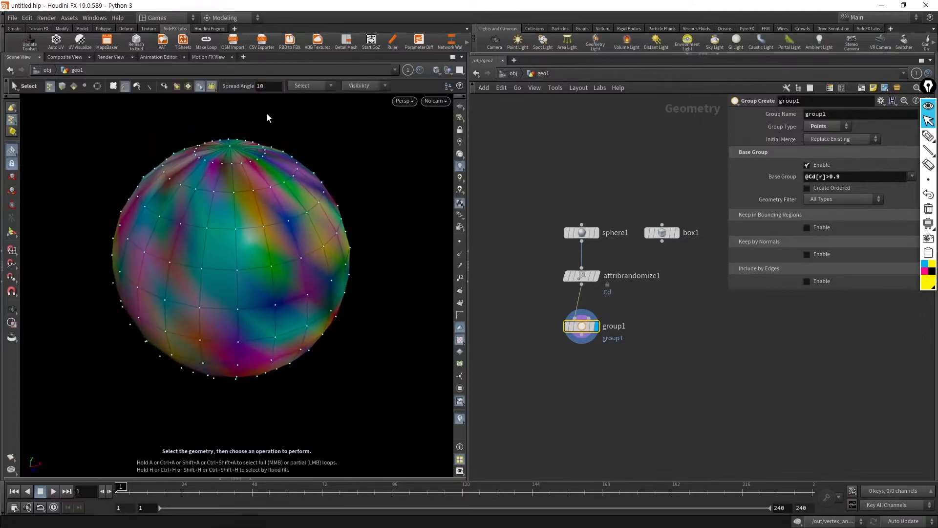
Step: Select a point on the sphere's upper part and set the spread angle to 1
click(235, 191)
click(268, 87)
key(BackSpace)
key(Return)
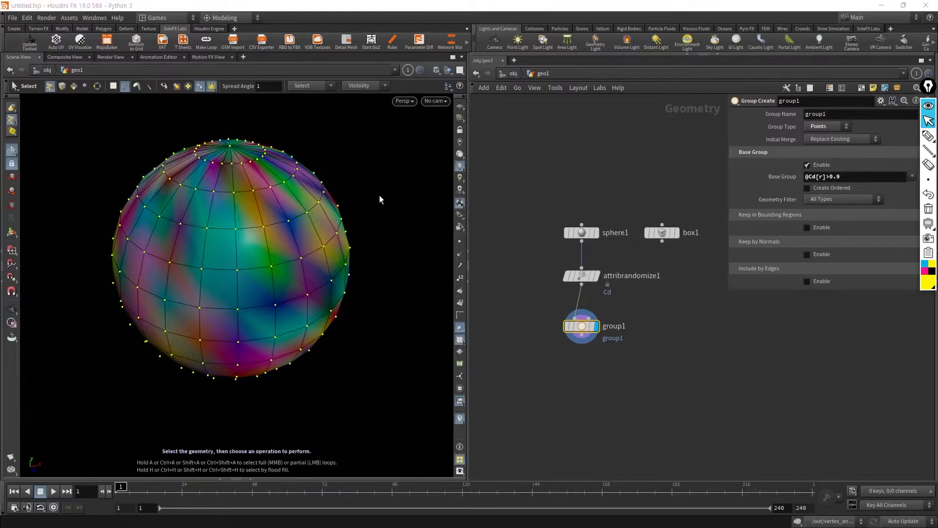
Step: Try a spread angle of 90 for the normal-based selection, then restore it to 1
double_click(260, 87)
text(90)
key(Return)
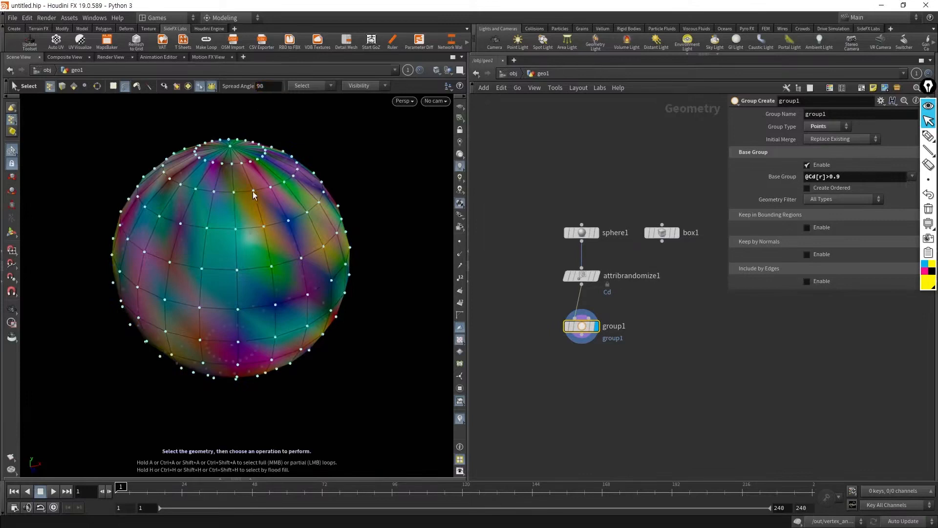
double_click(263, 86)
text(1)
key(Return)
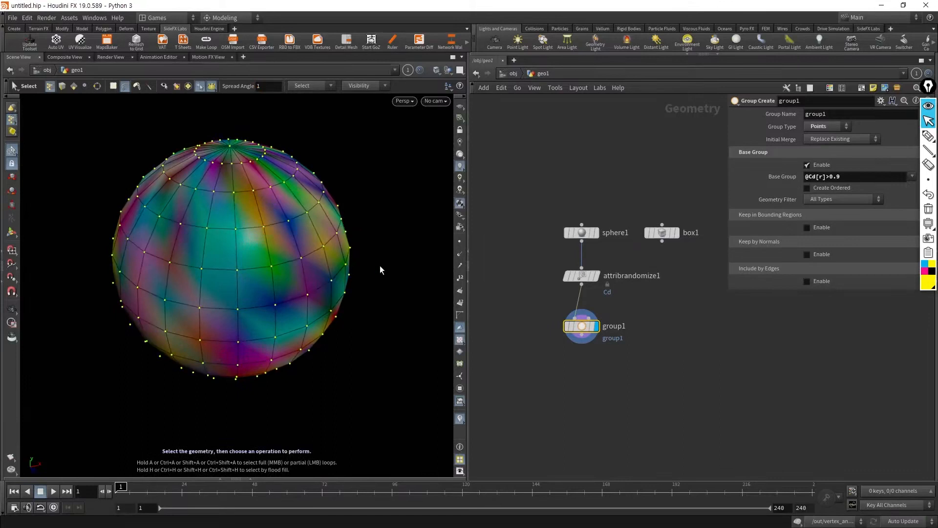
Step: Look through the options for selecting by connectivity, group or attribute without choosing one, and turn off selection by normals
double_click(264, 86)
click(330, 88)
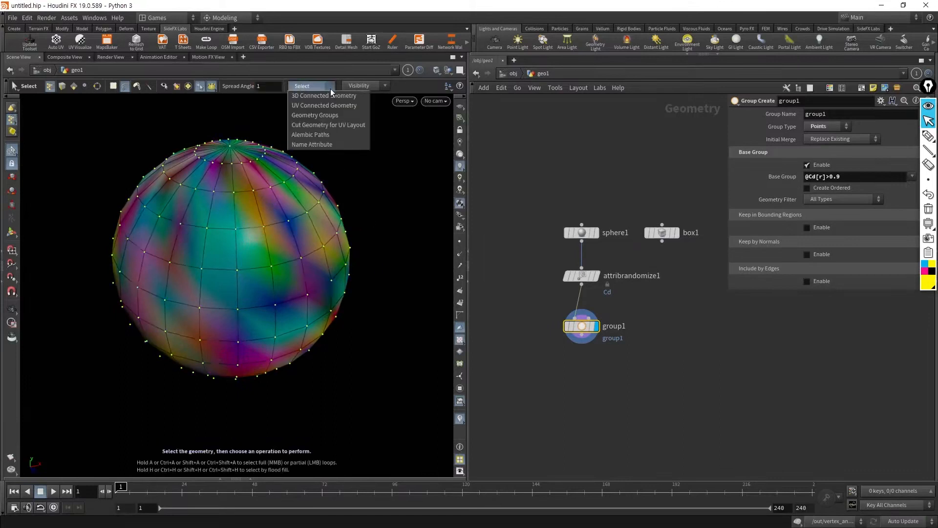
click(359, 216)
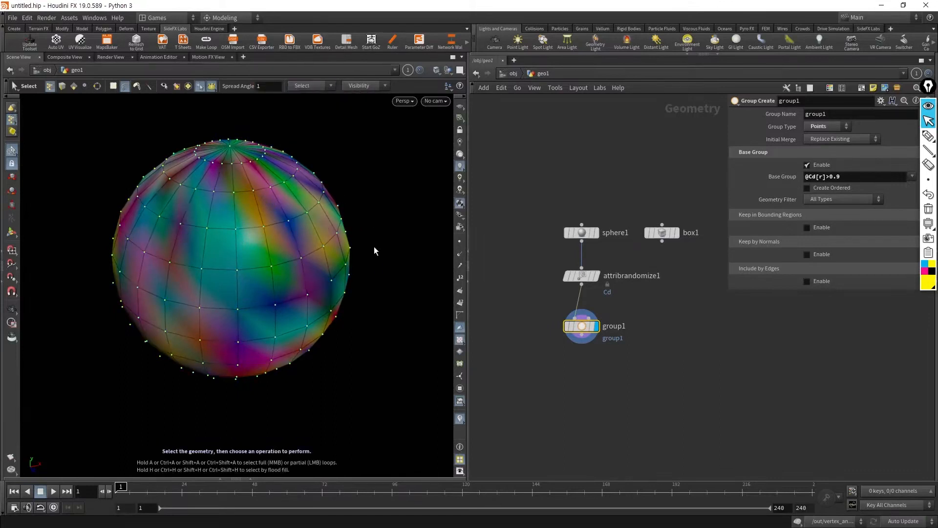
click(212, 87)
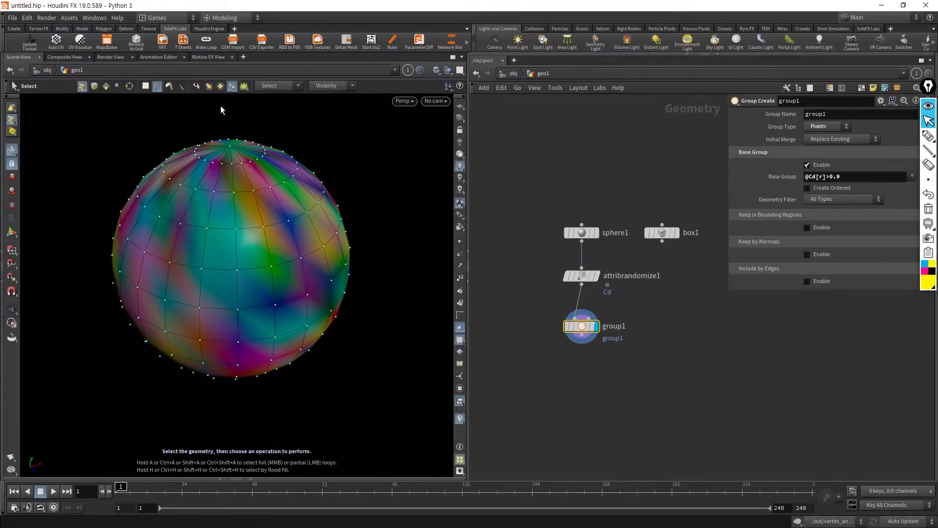
Step: Try moving the group1 points about 0.81 in Y and 2.2 in Z, undo the move and delete the edit1 node
key(3)
key(2)
key(Escape)
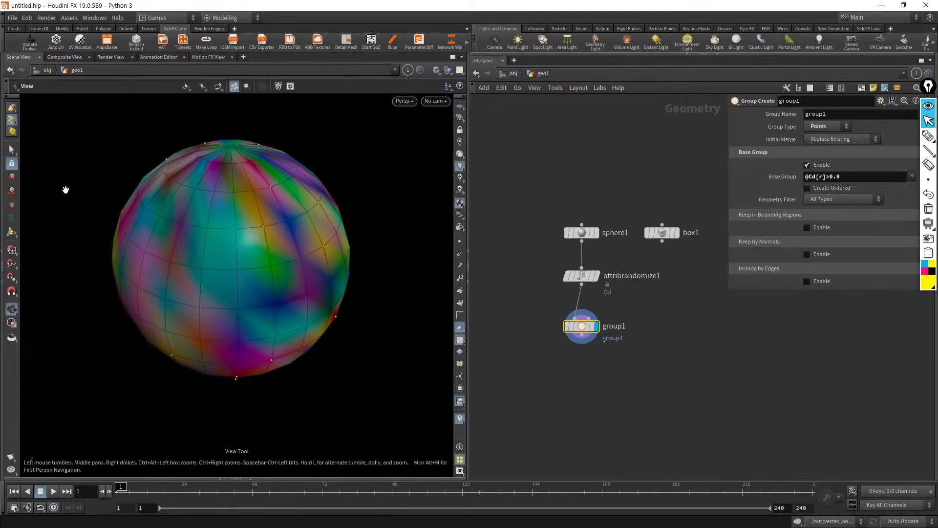
click(12, 177)
drag(249, 284, 259, 309)
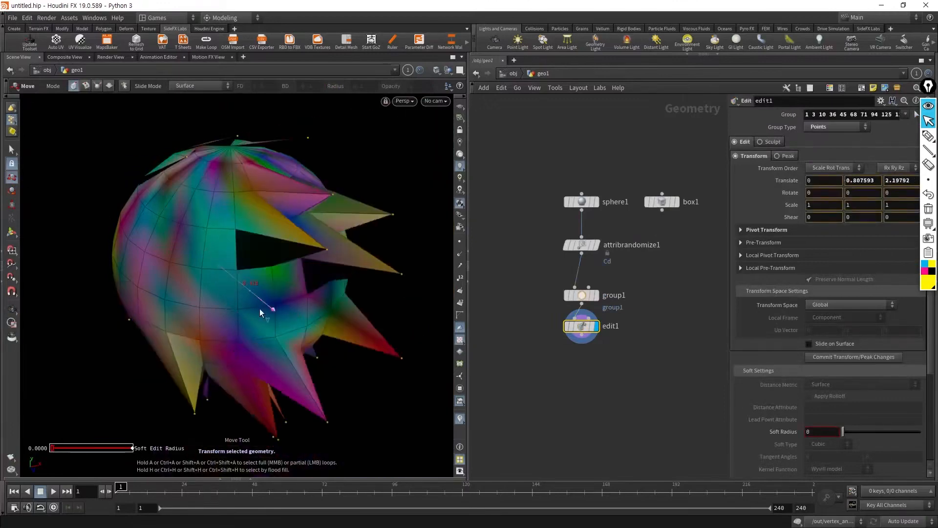
key(ctrl+z)
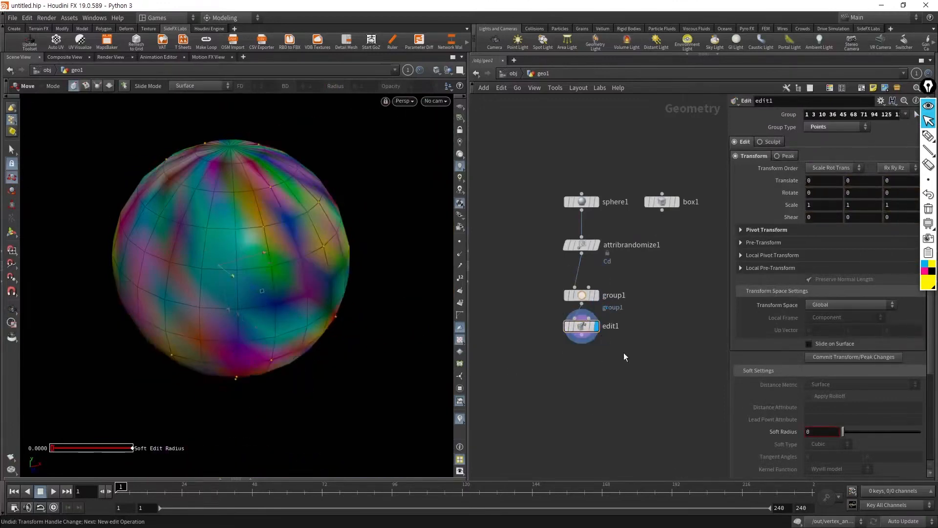
key(Delete)
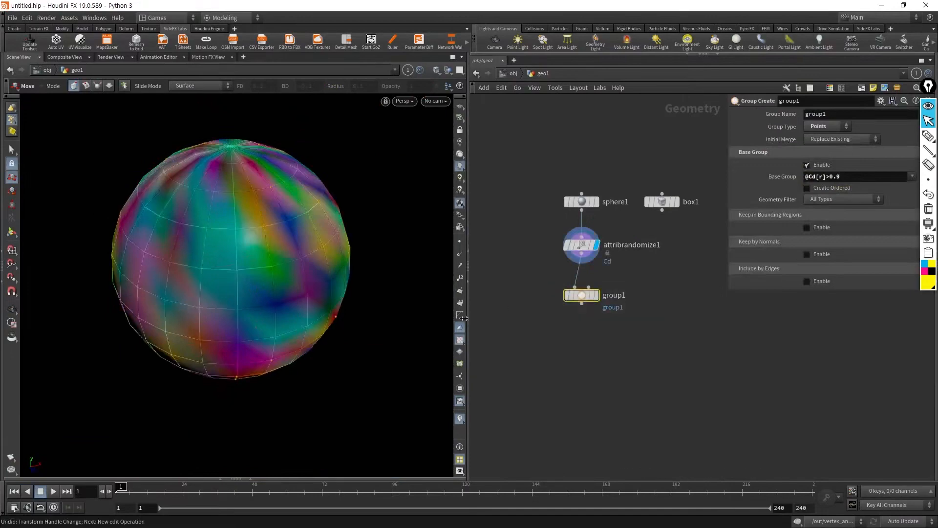
Step: Cut the wire between attribrandomize1 and group1, then reconnect the two nodes
mouse_move(579, 297)
mouse_move(579, 295)
mouse_down()
mouse_move(638, 301)
mouse_move(579, 297)
mouse_up()
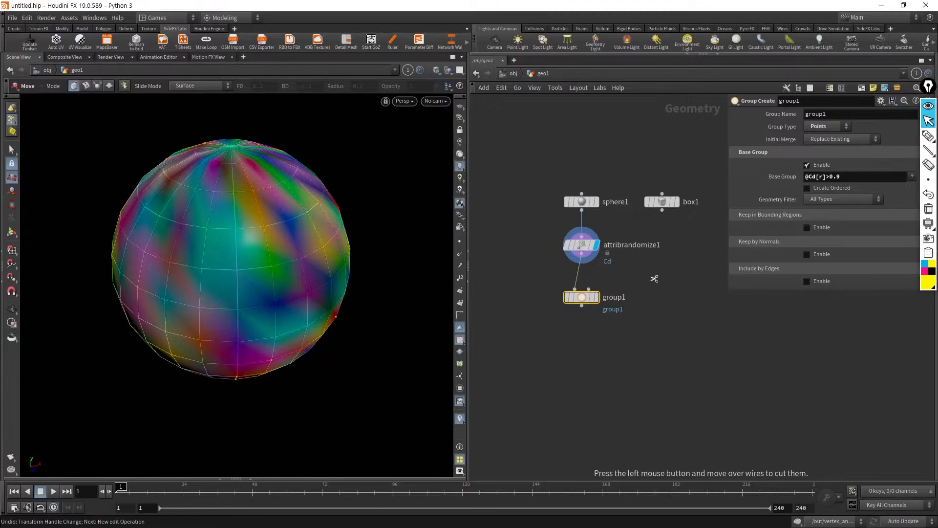
drag(654, 279, 496, 270)
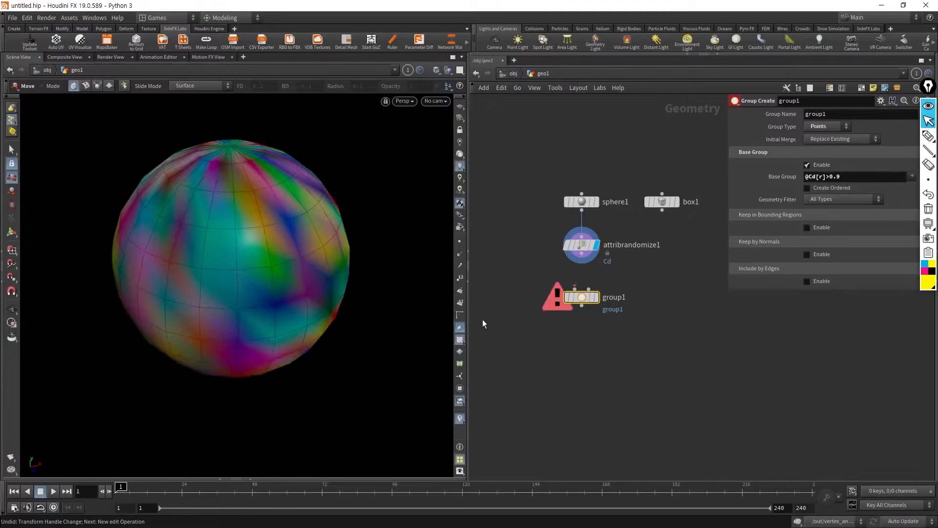
drag(581, 254, 575, 288)
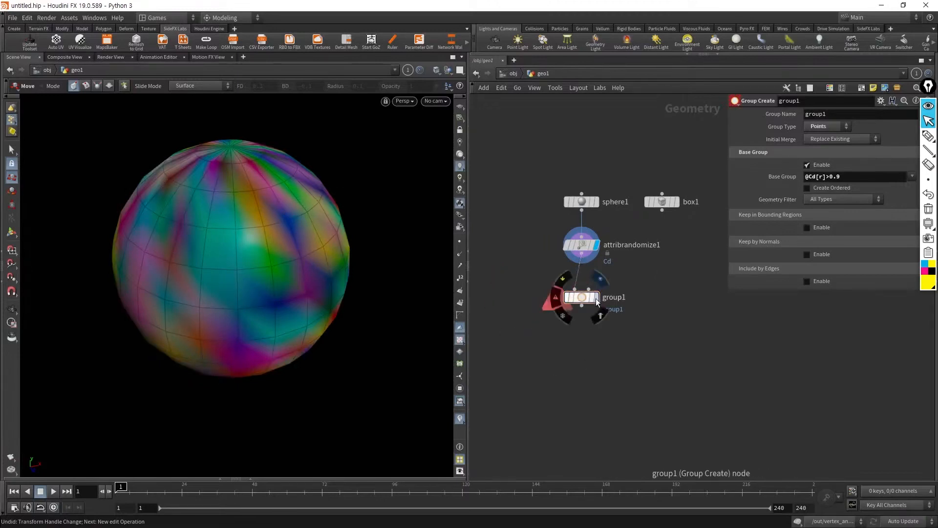
Step: Cut the wire into group1, place that node away from the chain and select attribrandomize1
key(y)
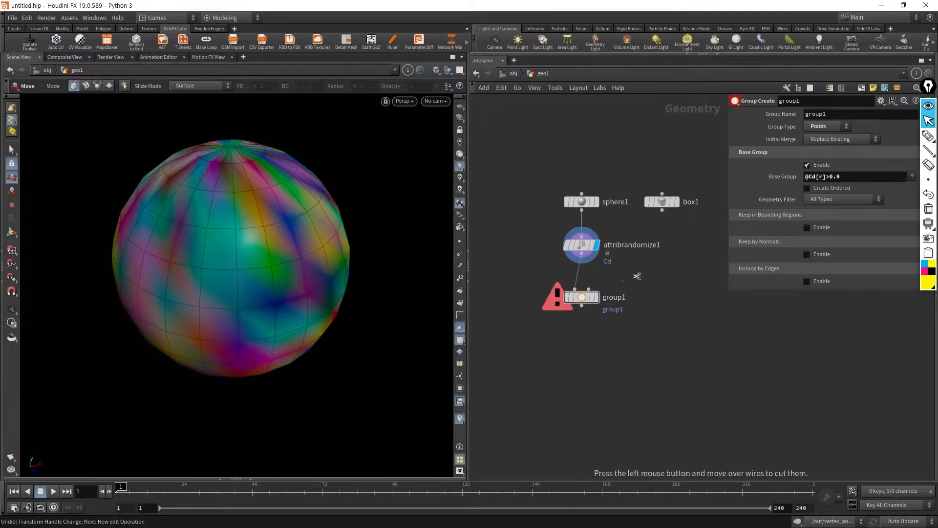
drag(646, 275, 484, 283)
drag(572, 300, 685, 296)
click(580, 245)
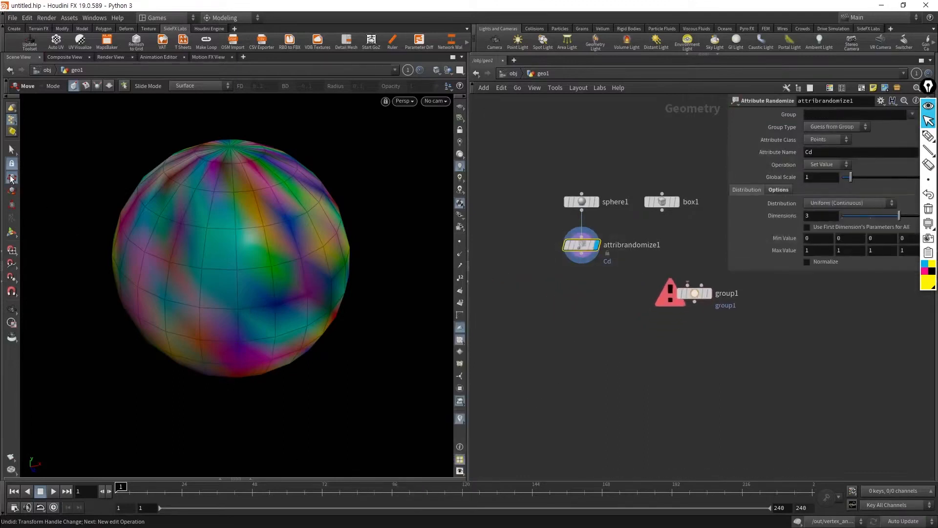
Step: Display and select the sphere1 node and show its transform handles in the viewport
scroll(274, 350, down, 10)
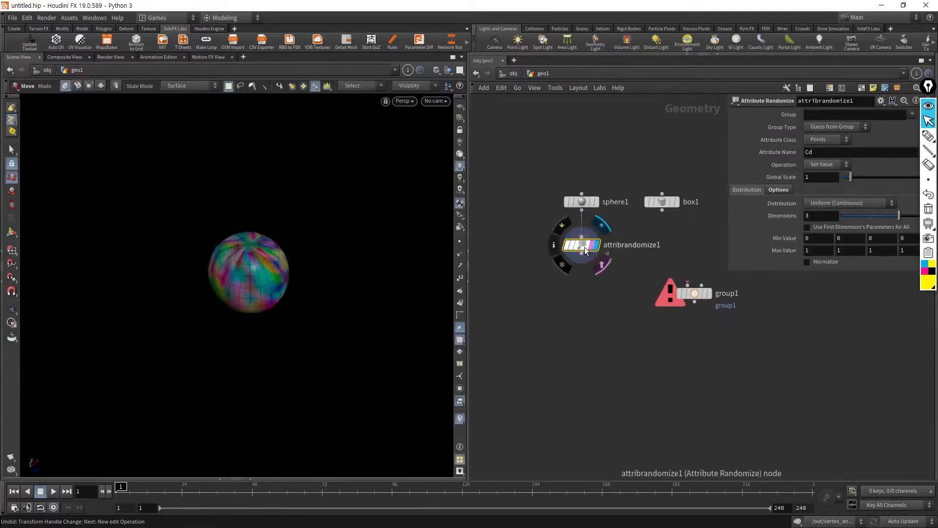
click(597, 202)
click(583, 201)
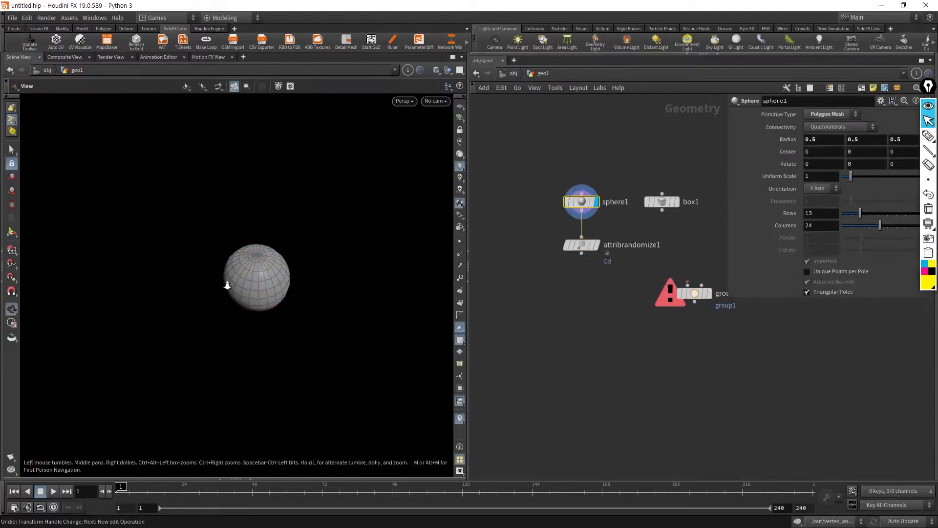
click(11, 234)
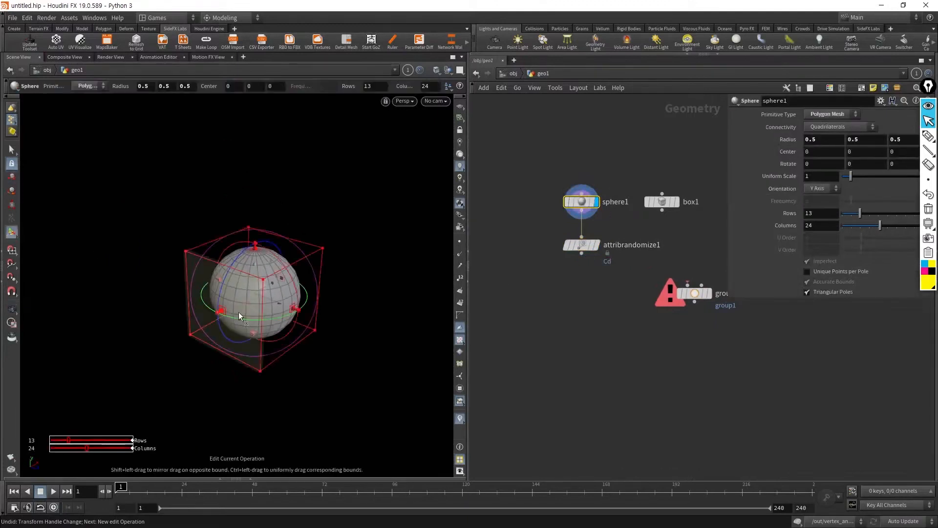
click(11, 180)
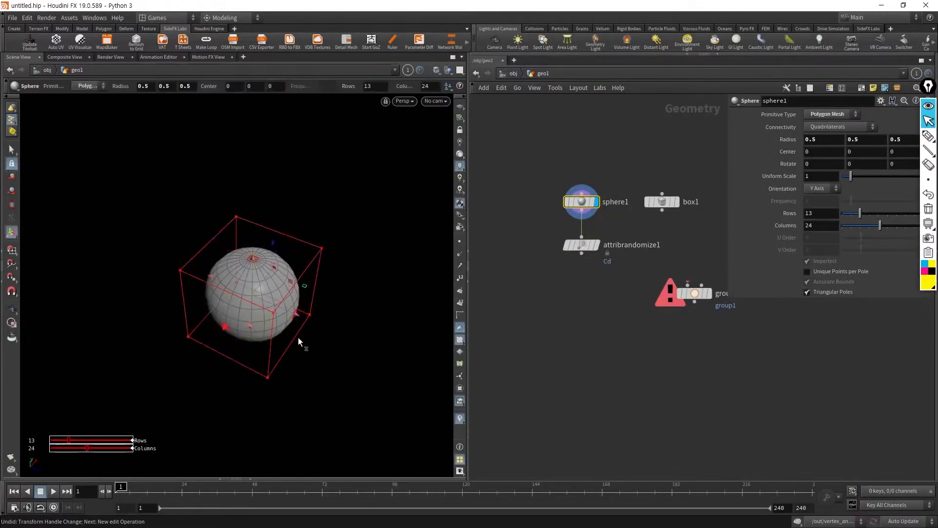
Step: Undo a first handle move of the sphere, bring its handles back and shift its center to about -0.176 in Z
drag(290, 317, 191, 305)
key(ctrl+z)
key(s)
click(12, 232)
drag(263, 311, 245, 283)
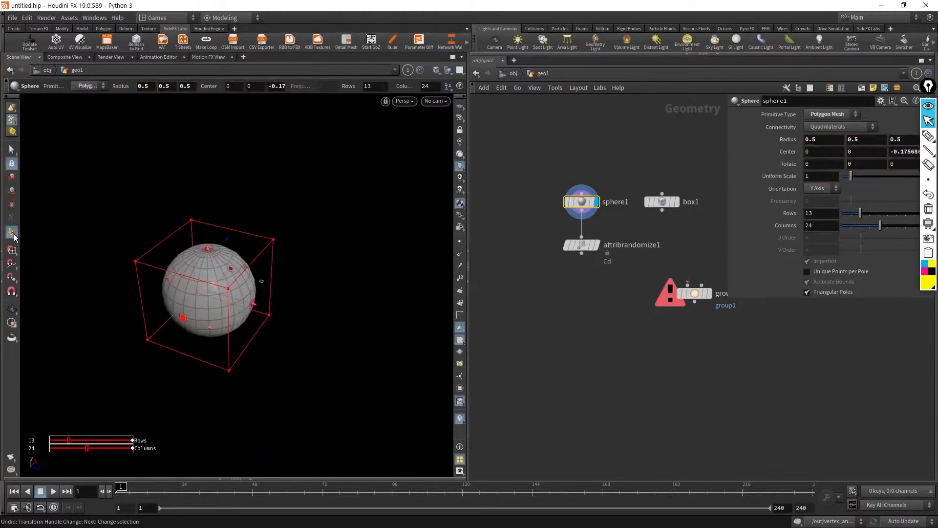
Step: Shift the sphere's center to about -0.288 in Z with its viewport handle
drag(195, 316, 167, 303)
click(13, 192)
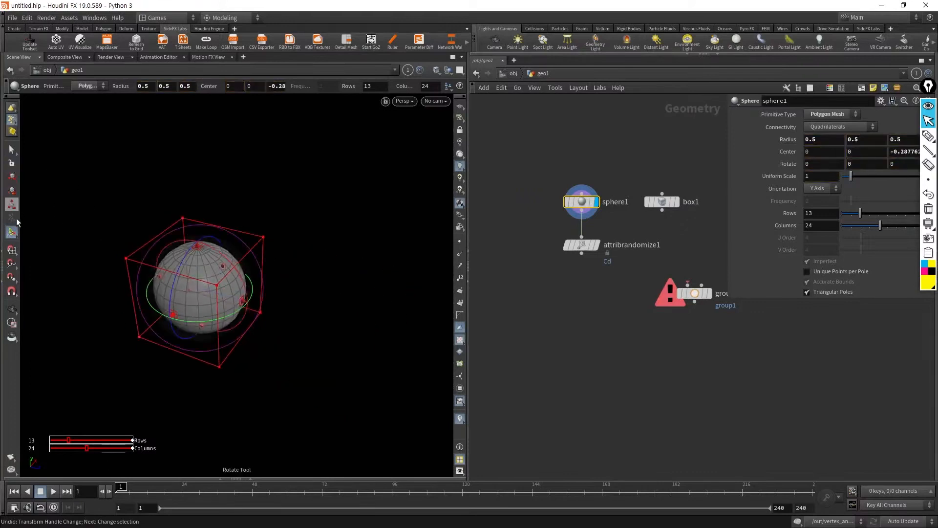
key(Escape)
Step: Select all of the sphere's points with the Rotate tool, try rotating them about -64.7 degrees in Y, and undo the rotation
click(16, 196)
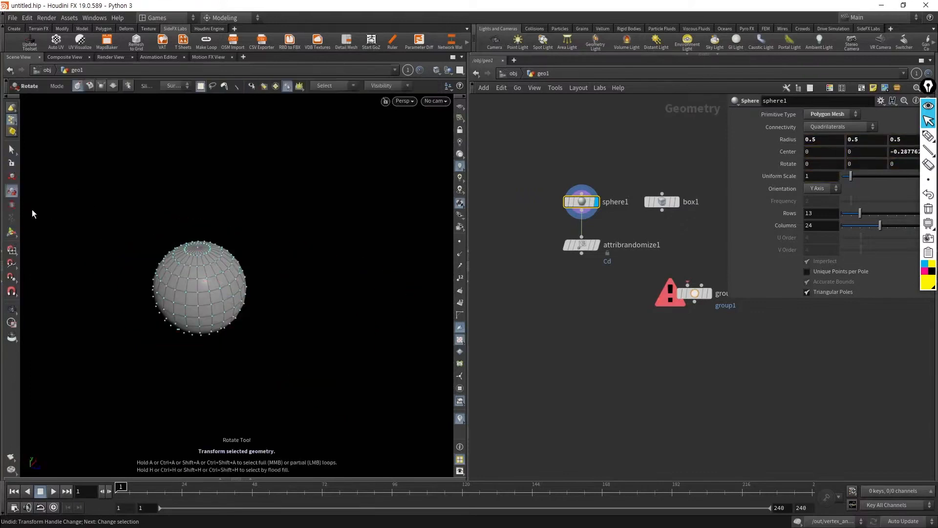
drag(305, 200, 103, 416)
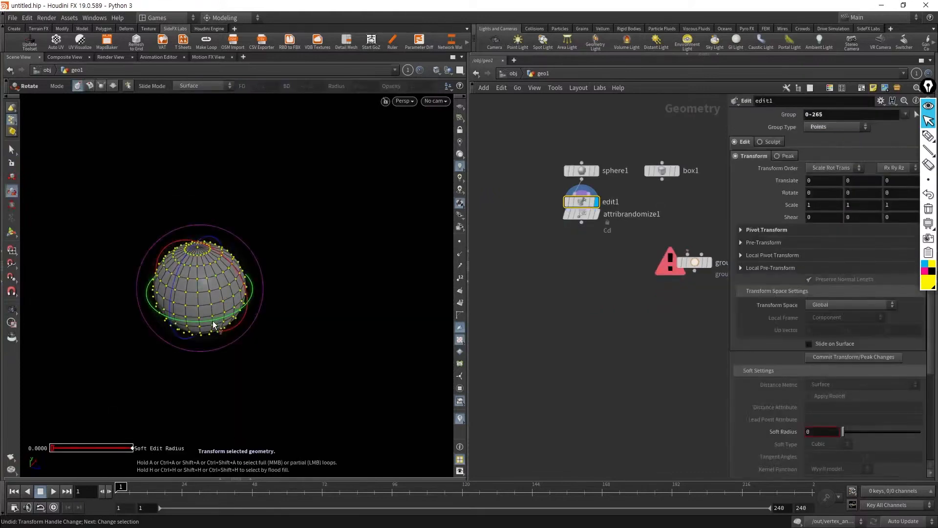
drag(212, 321, 94, 315)
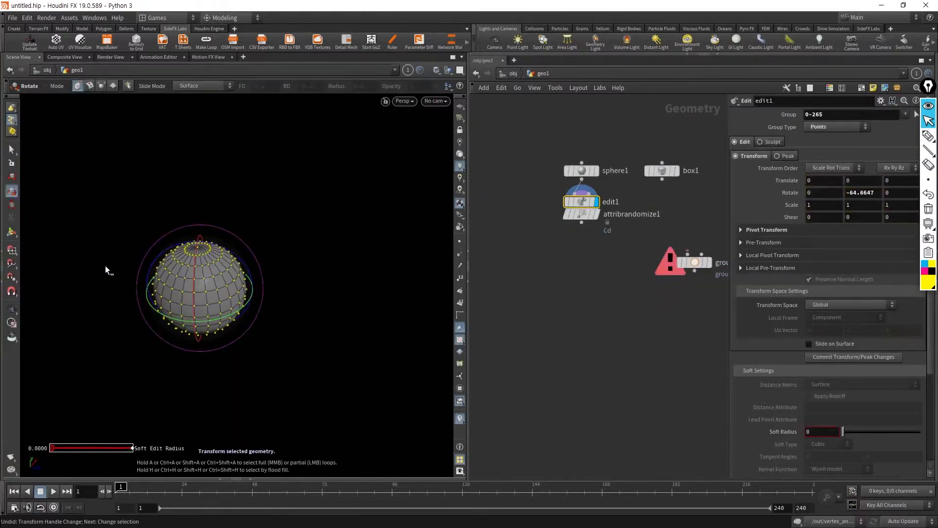
key(ctrl+z)
Step: Try moving and scaling all selected points of the sphere with the transform handles, undoing each change
click(12, 177)
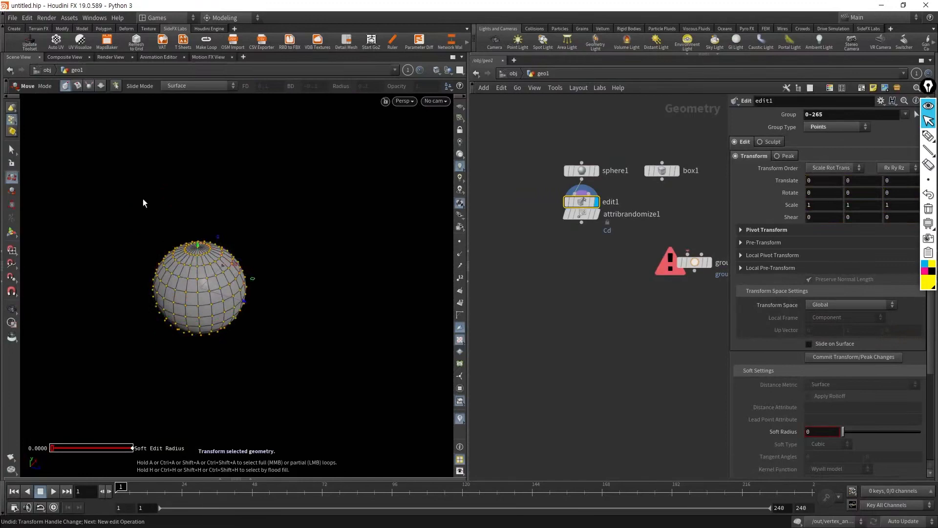
drag(233, 313, 91, 266)
key(ctrl+z)
key(r)
drag(198, 289, 277, 273)
key(ctrl+z)
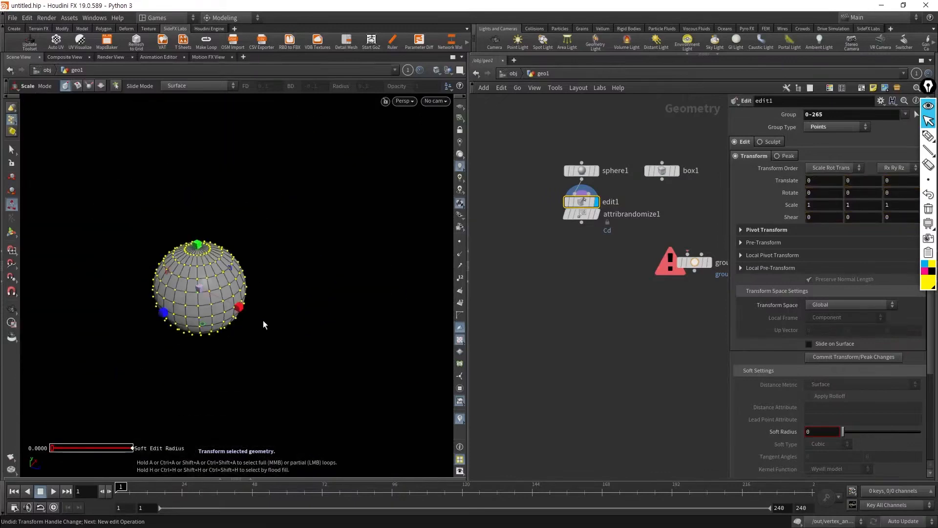
key(ctrl+z)
Step: Go up to the object level and scale geo1 uniformly to about 1.778, undoing the trial transforms
click(517, 72)
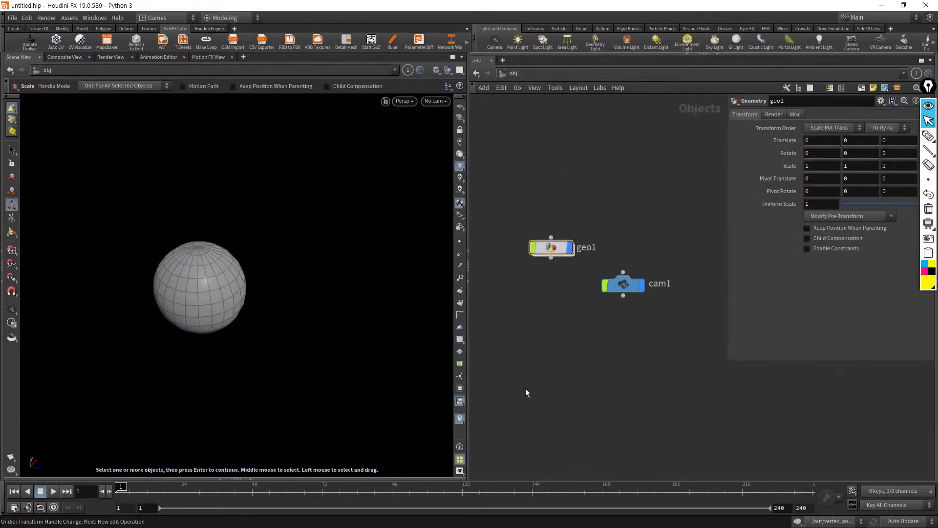
drag(224, 297, 209, 310)
key(t)
key(ctrl+z)
key(r)
key(ctrl+z)
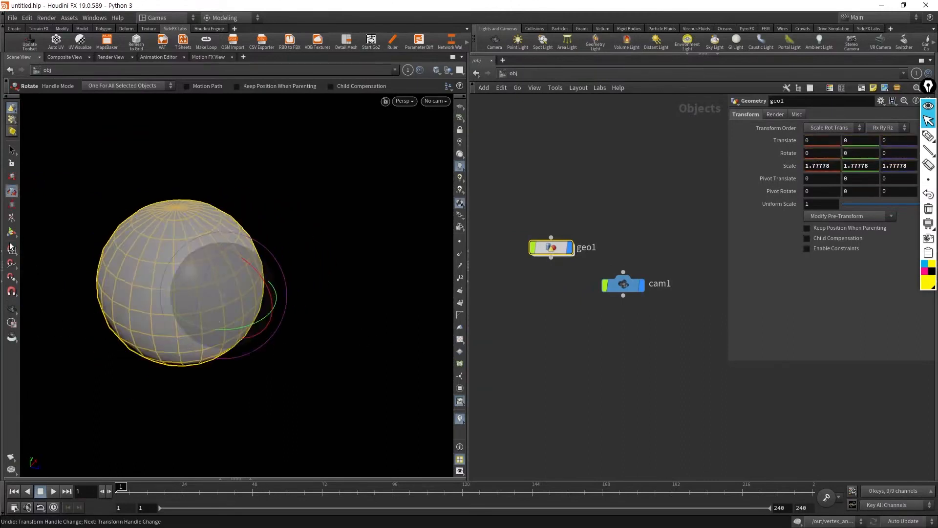
Step: Try the Pose tool on geo1 and move the object with its handles to about 0.14, -0.139, 0.092
click(12, 219)
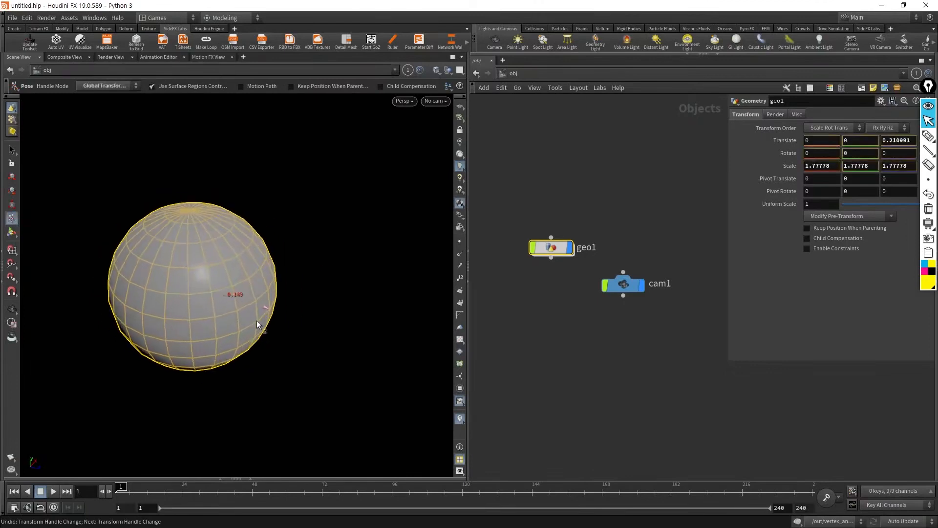
click(12, 233)
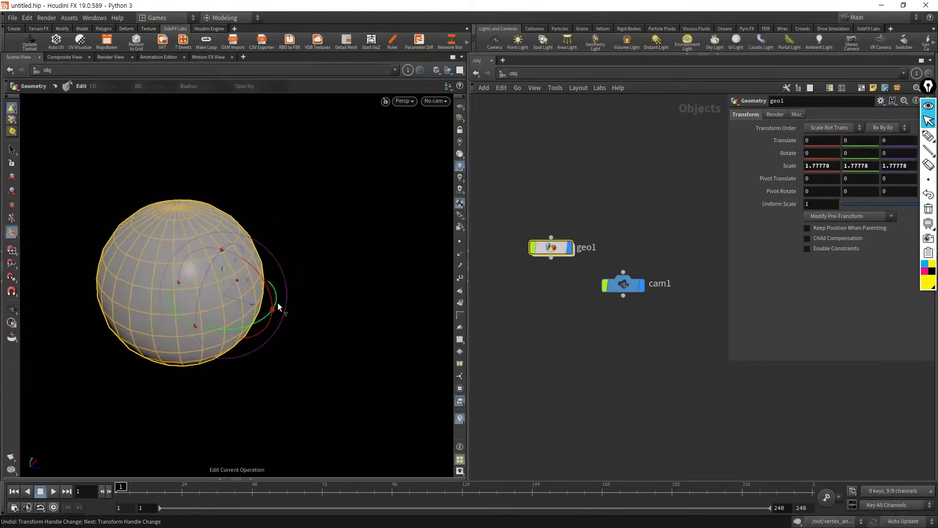
drag(226, 297, 359, 232)
key(ctrl+z)
drag(251, 315, 232, 292)
key(ctrl+z)
key(r)
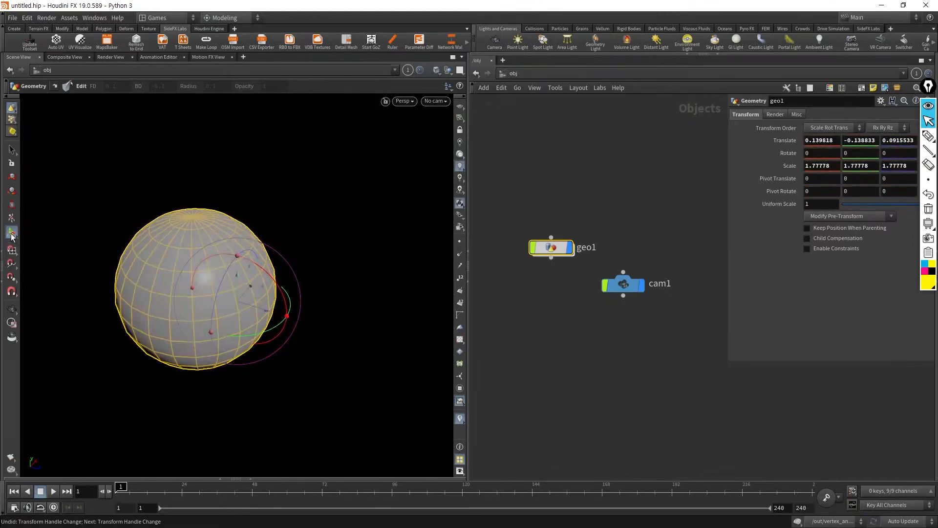
Step: Enter geo1 and delete the edit1 node between sphere1 and attribrandomize1
double_click(550, 248)
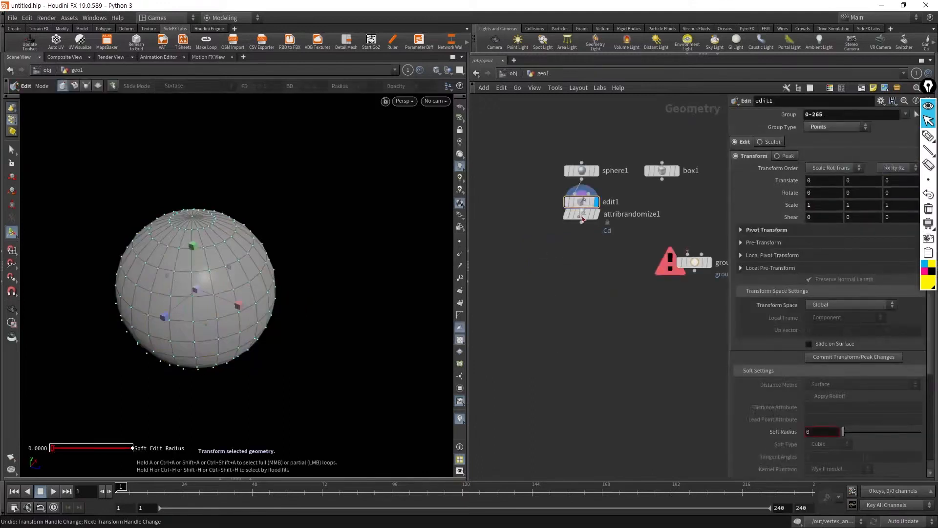
drag(582, 207, 562, 326)
key(Delete)
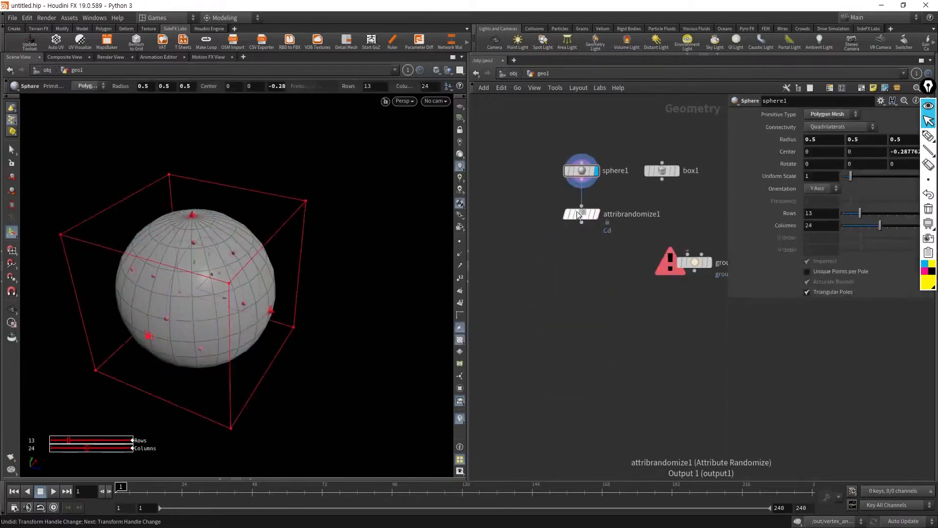
Step: Turn on grid snapping and display the attribrandomize1 node's colored sphere in the viewport
click(12, 250)
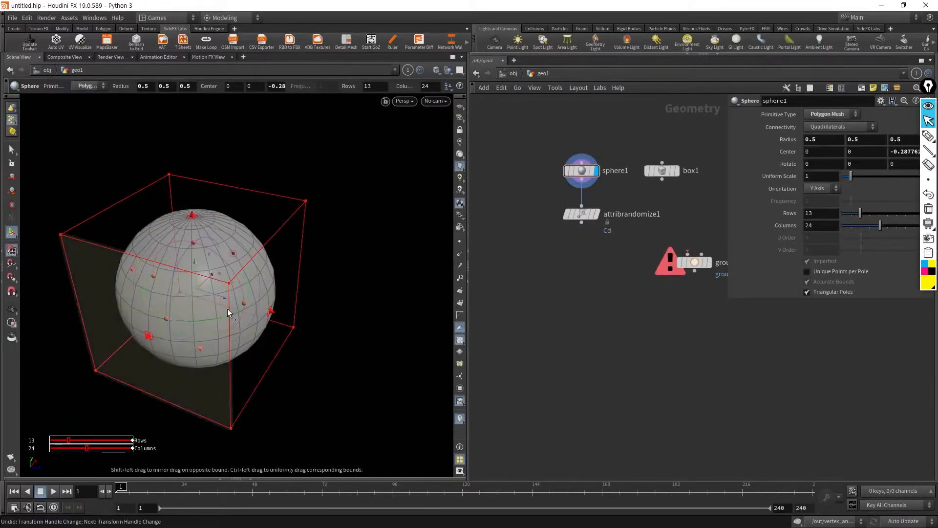
key(Escape)
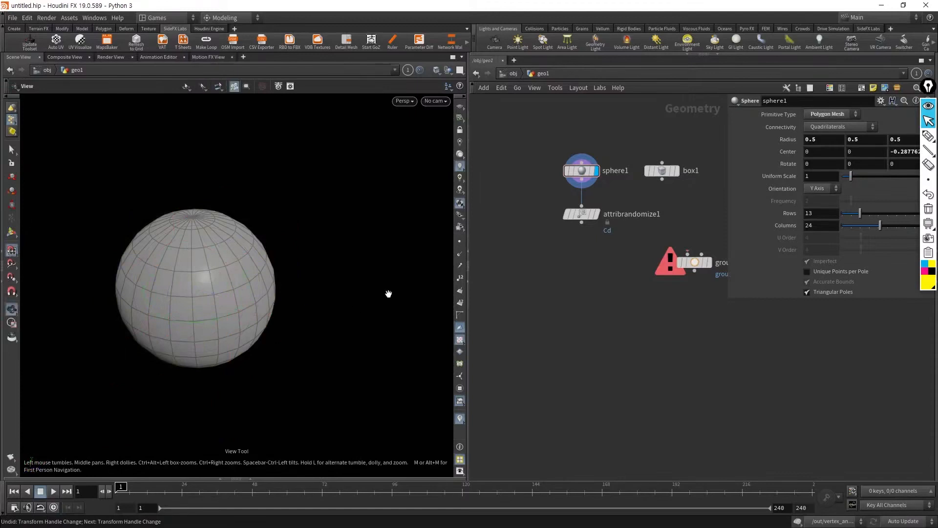
click(595, 216)
scroll(382, 342, up, 5)
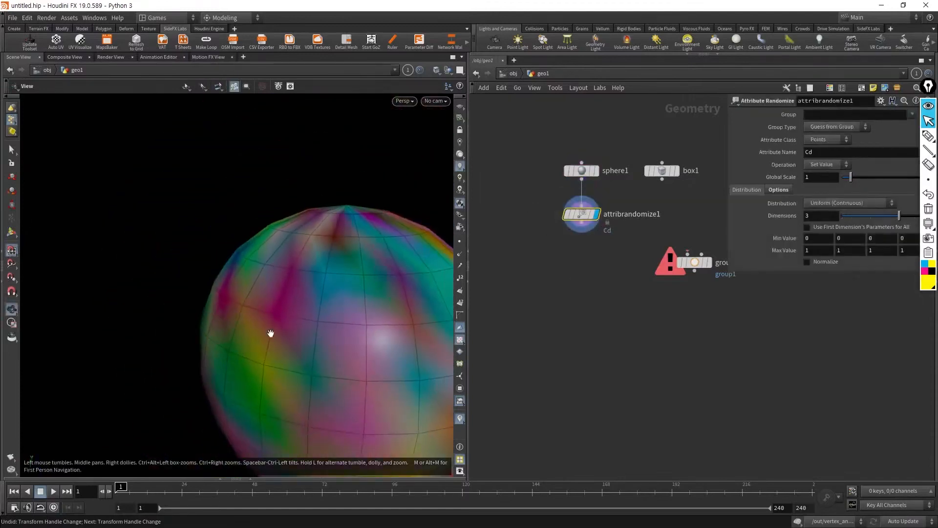
scroll(222, 318, down, 3)
Step: Select all points of the colored sphere in component selection mode and turn grid snapping off
key(s)
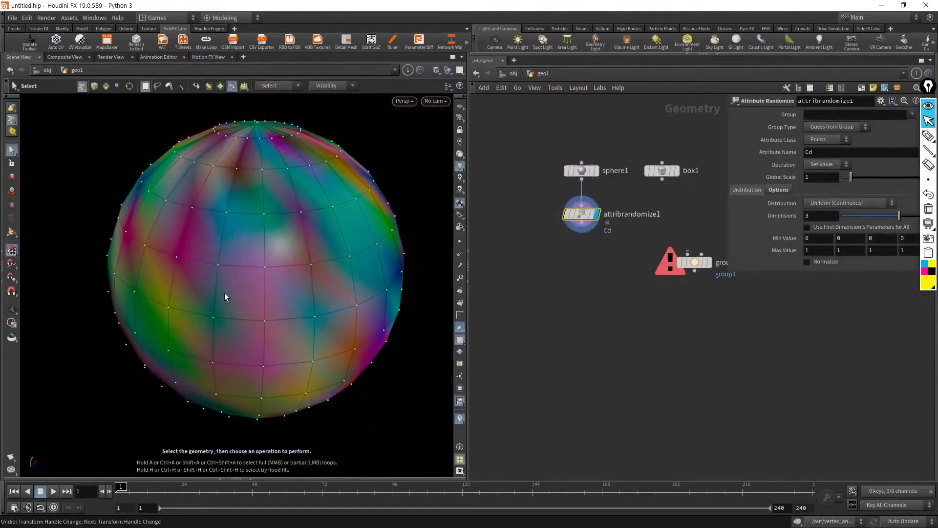
key(n)
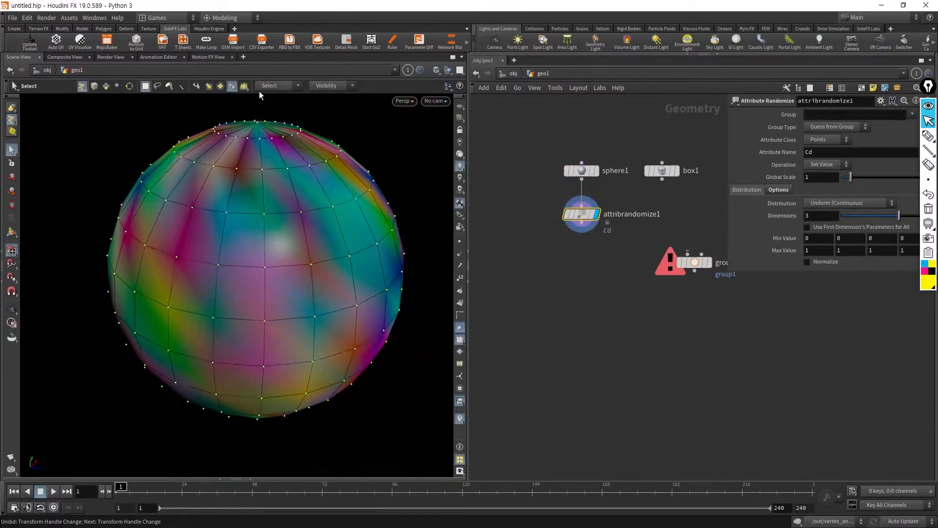
click(209, 87)
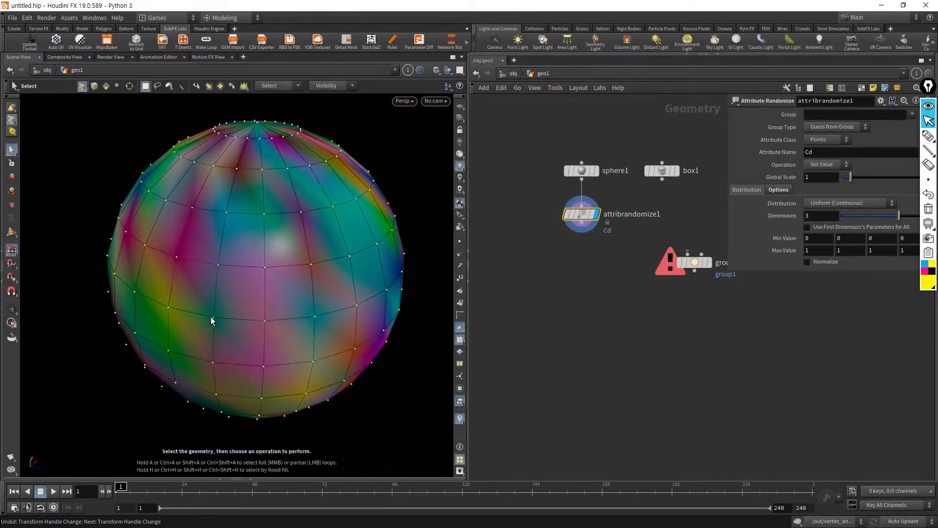
click(12, 264)
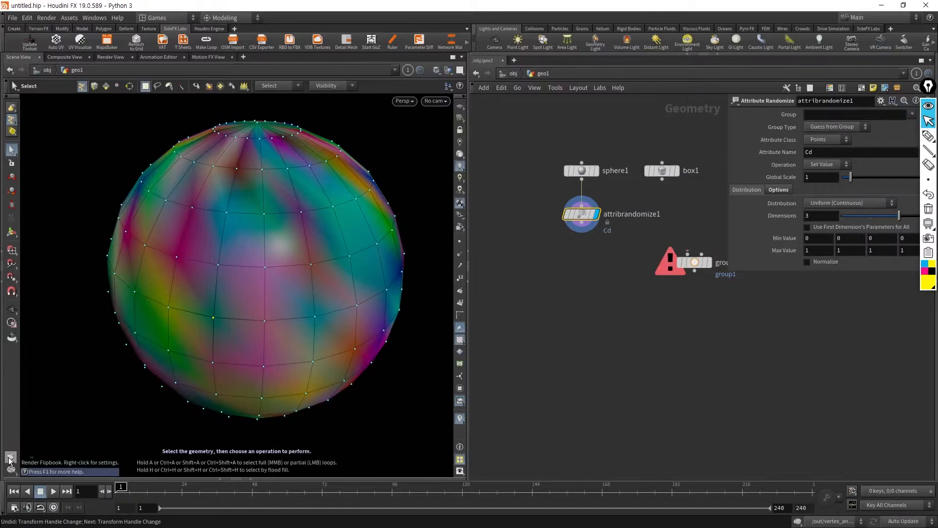
Step: Examine the Size, Effects and Output settings of Render Flipbook without starting a render
right_click(9, 460)
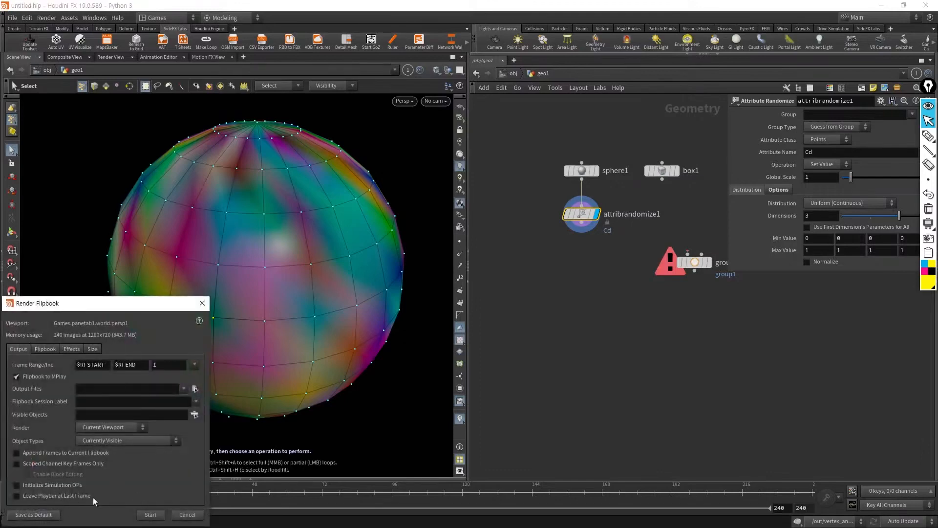
click(95, 348)
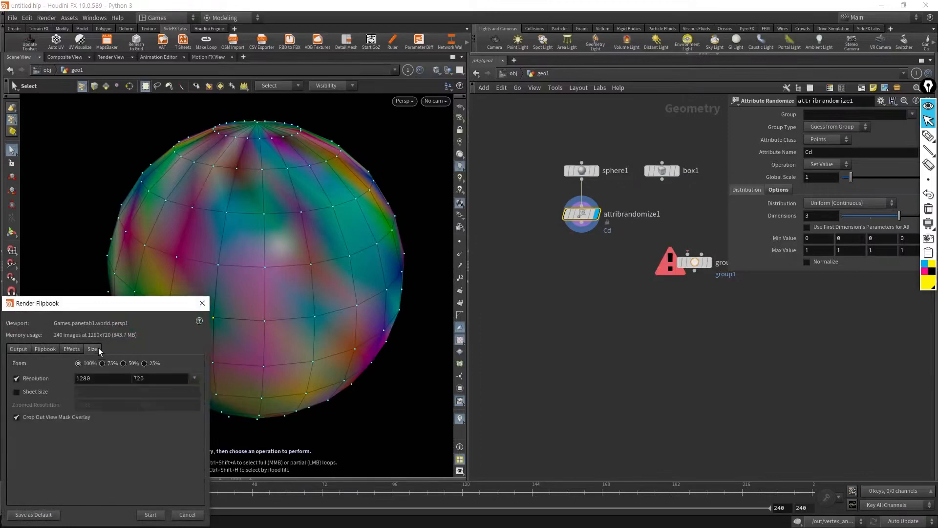
click(53, 349)
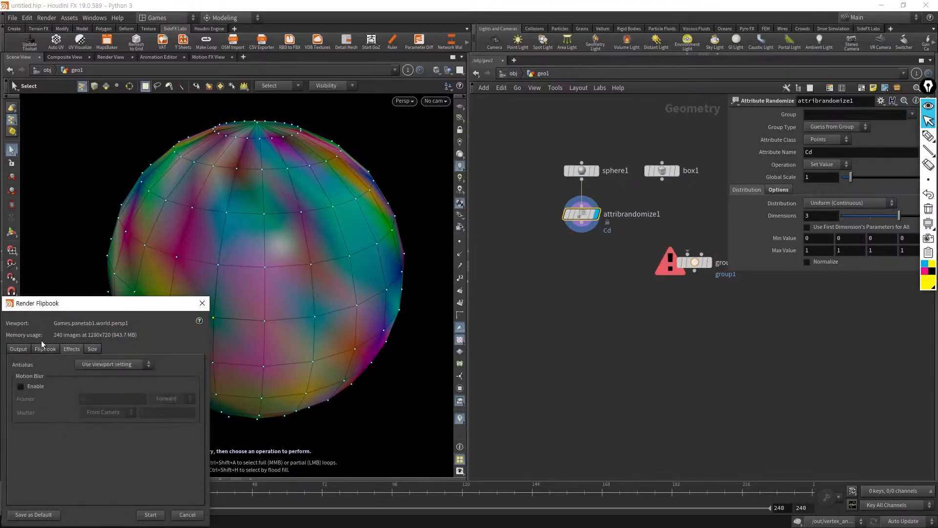
click(13, 351)
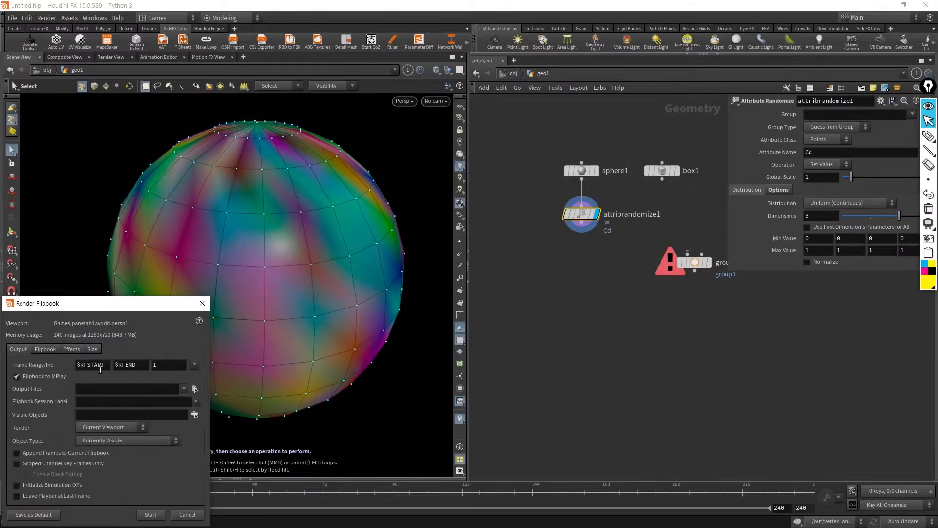
click(184, 517)
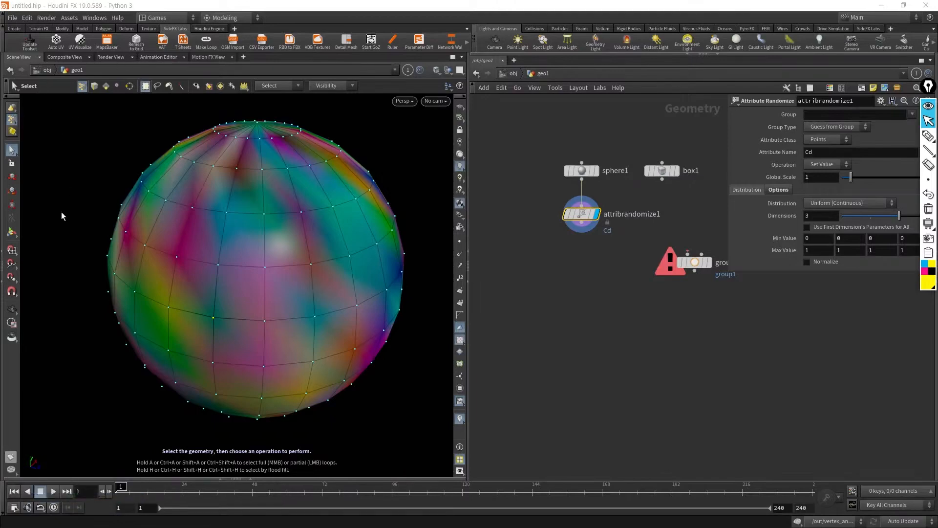
Step: Apply the Move tool to the selected sphere points, adding an edit node below attribrandomize1
click(81, 87)
click(232, 86)
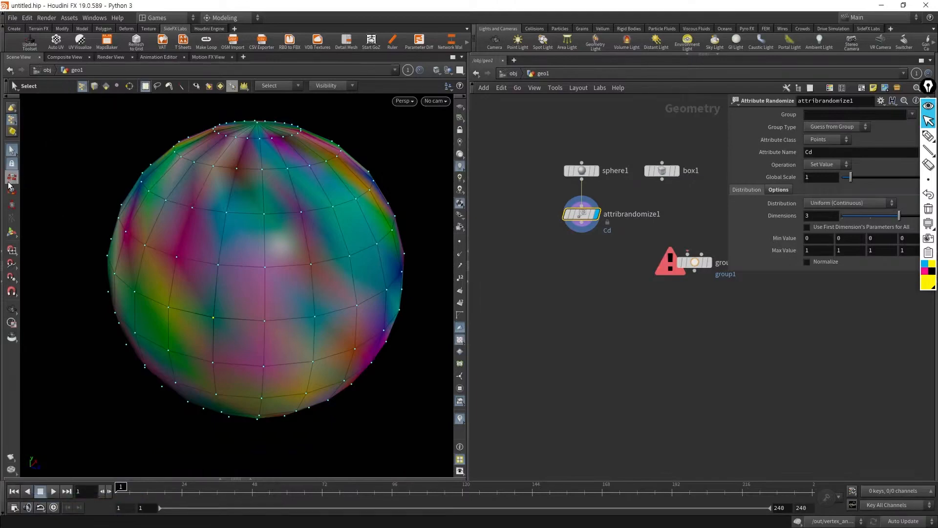
click(12, 177)
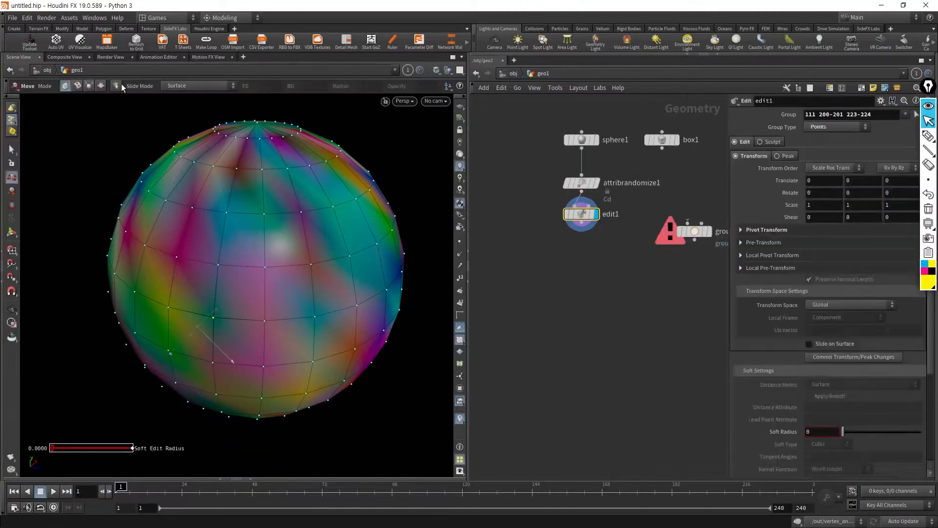
key(ctrl+z)
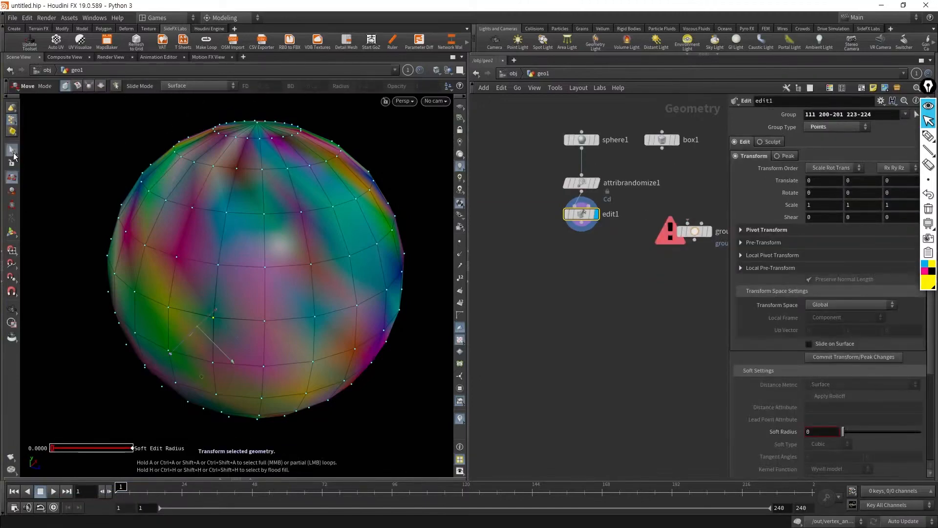